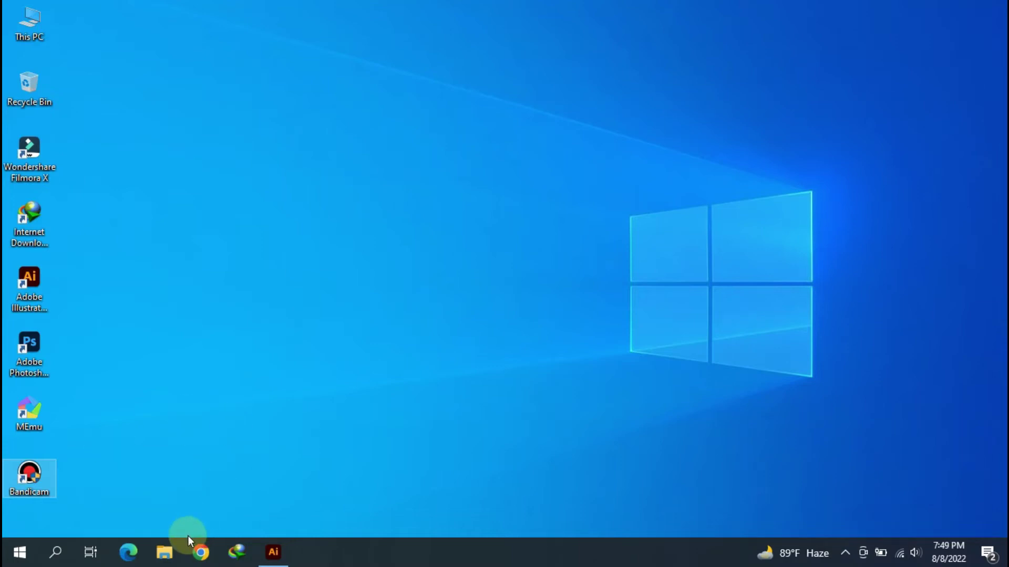
Step: Bring the blank Untitled-1 document on screen and show the rulers
{"action": "left_click", "coordinate": [273, 552]}
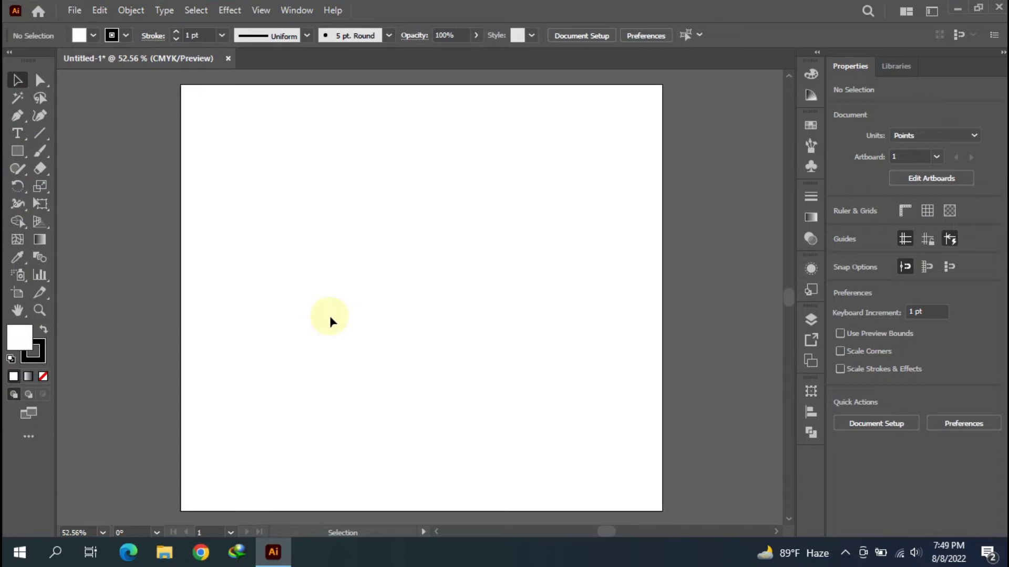
{"action": "key", "text": "ctrl+r"}
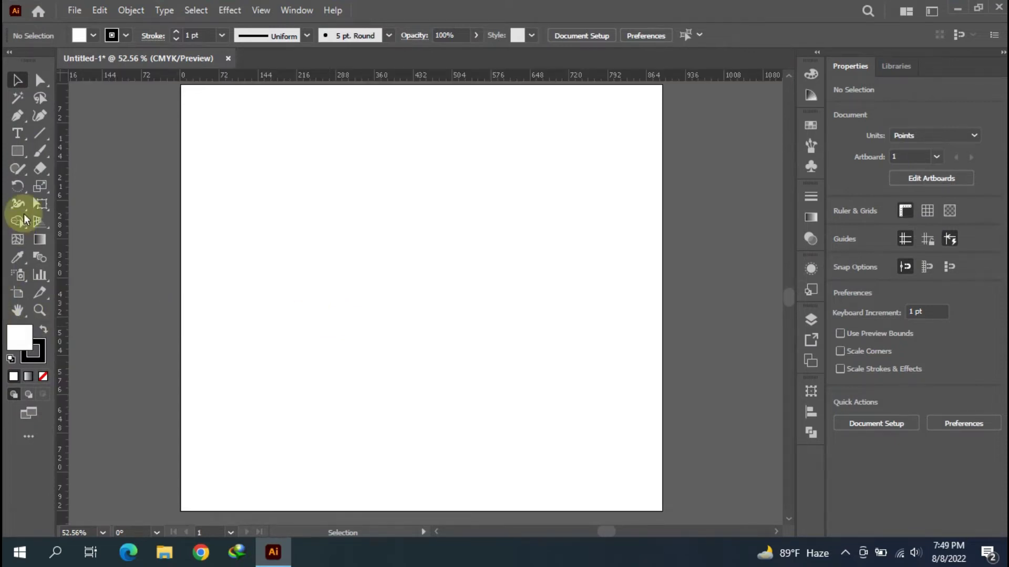
Step: Place a vertical guide and start a curved Pen path on it near the top
{"action": "left_click_drag", "start_coordinate": [60, 247], "coordinate": [388, 250]}
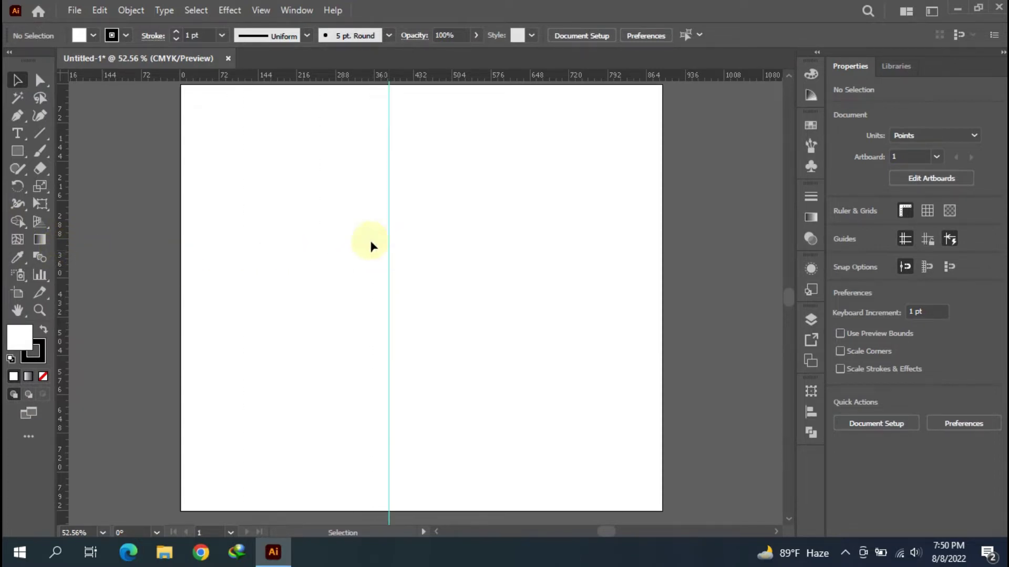
{"action": "left_click", "coordinate": [17, 117]}
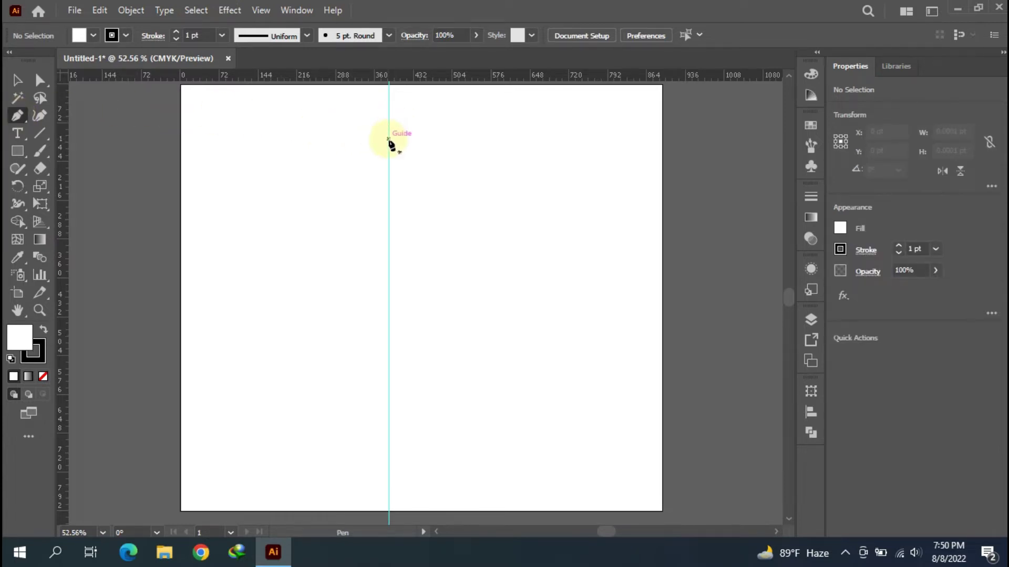
{"action": "left_click", "coordinate": [389, 140]}
{"action": "left_click_drag", "start_coordinate": [380, 141], "coordinate": [380, 139]}
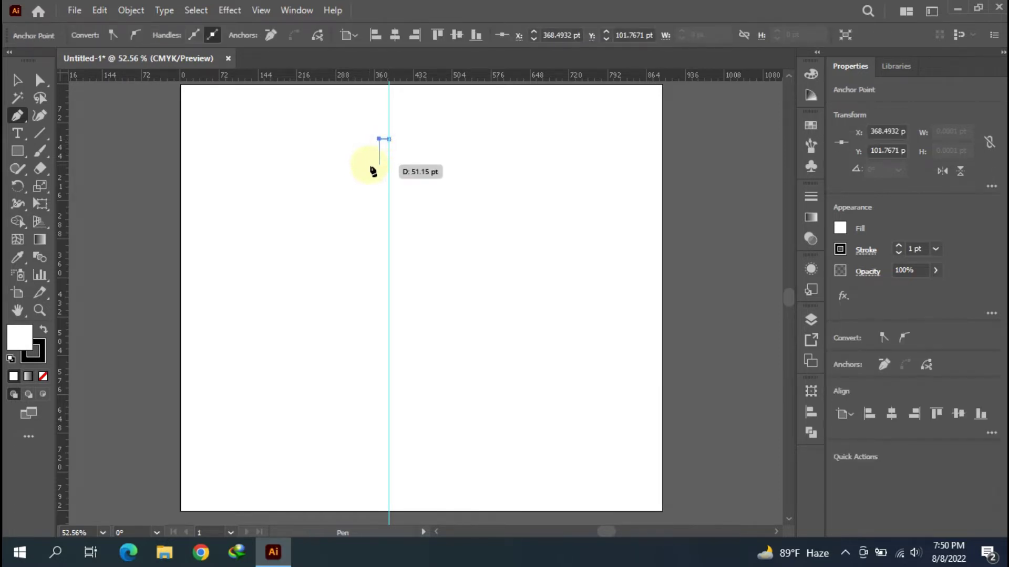
Step: Curve the half-nib outline down and back to the guide, with fill set to None
{"action": "left_click", "coordinate": [354, 212]}
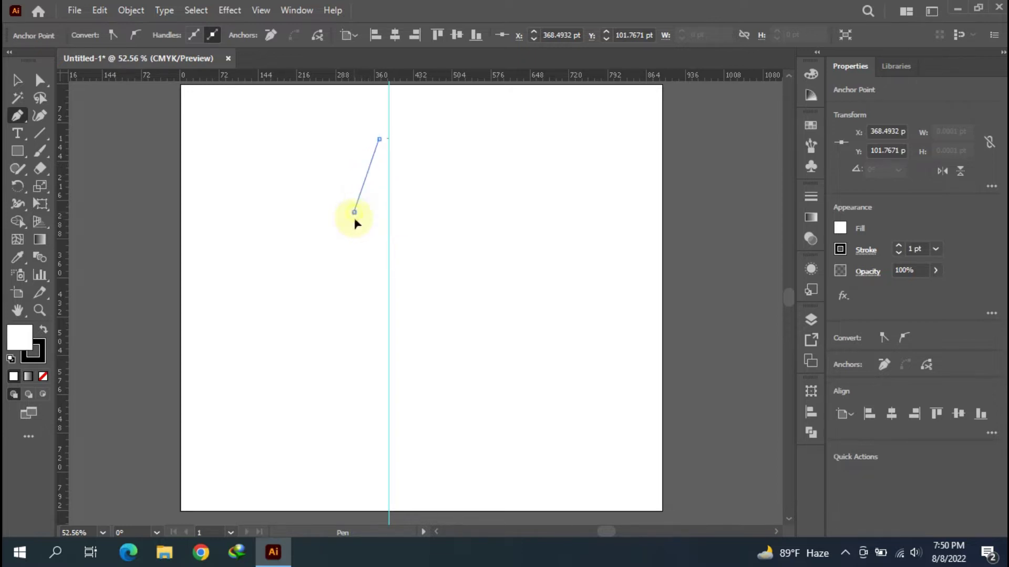
{"action": "mouse_move", "coordinate": [338, 239]}
{"action": "left_mouse_down"}
{"action": "mouse_move", "coordinate": [324, 243]}
{"action": "mouse_move", "coordinate": [329, 252]}
{"action": "left_mouse_up"}
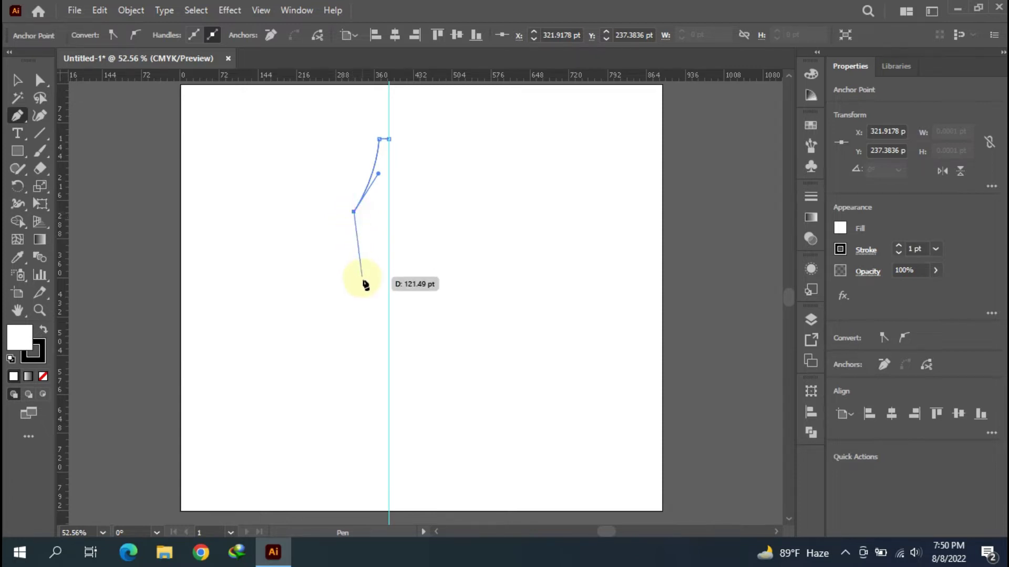
{"action": "left_click_drag", "start_coordinate": [363, 278], "coordinate": [360, 322]}
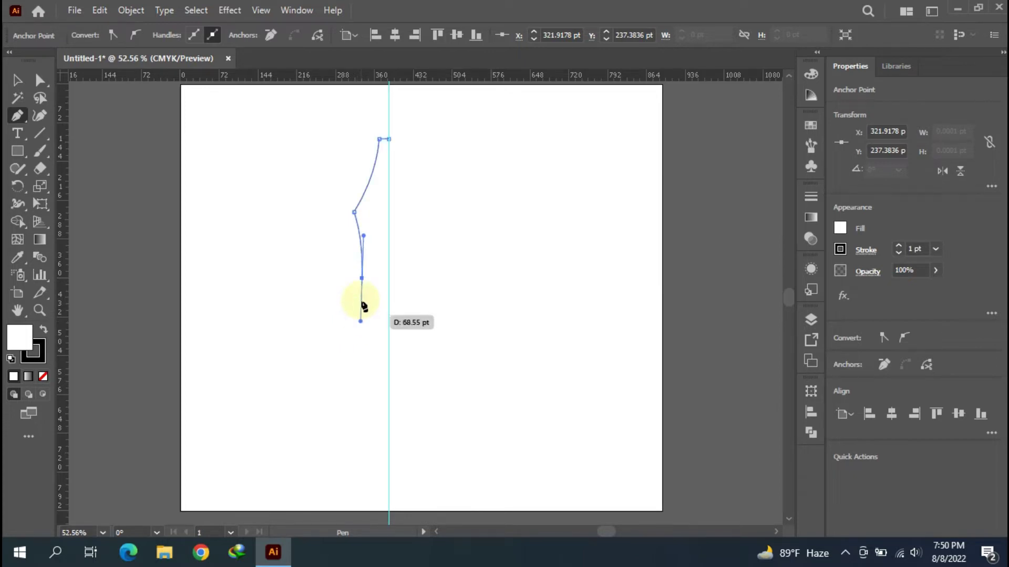
{"action": "left_click", "coordinate": [388, 278]}
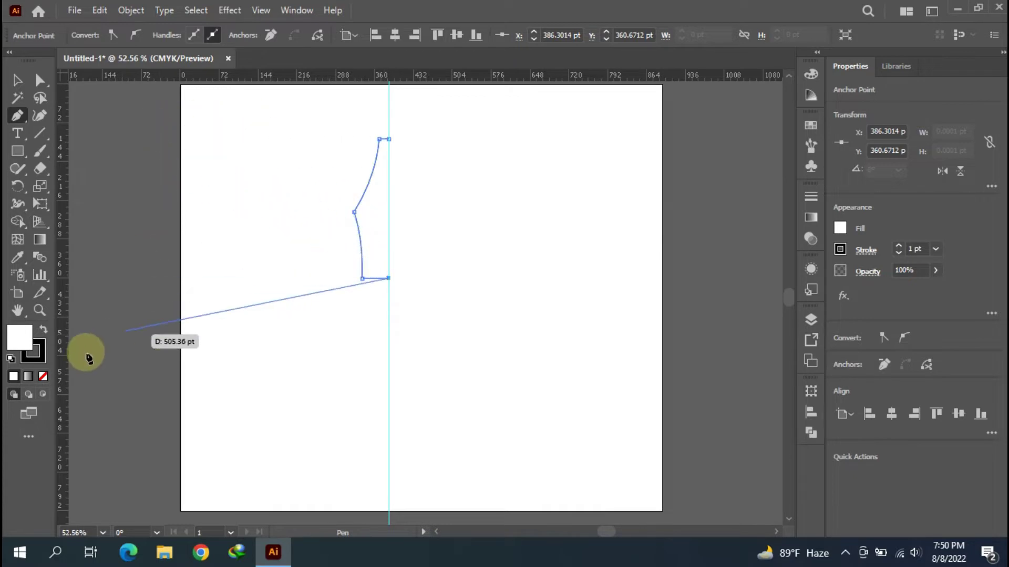
{"action": "left_click", "coordinate": [43, 376]}
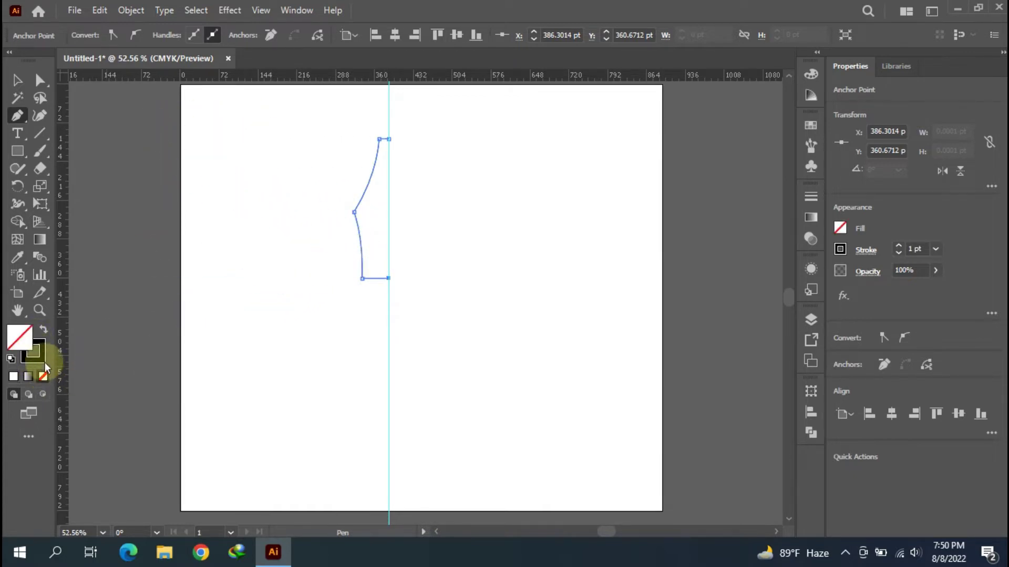
{"action": "left_click", "coordinate": [17, 80]}
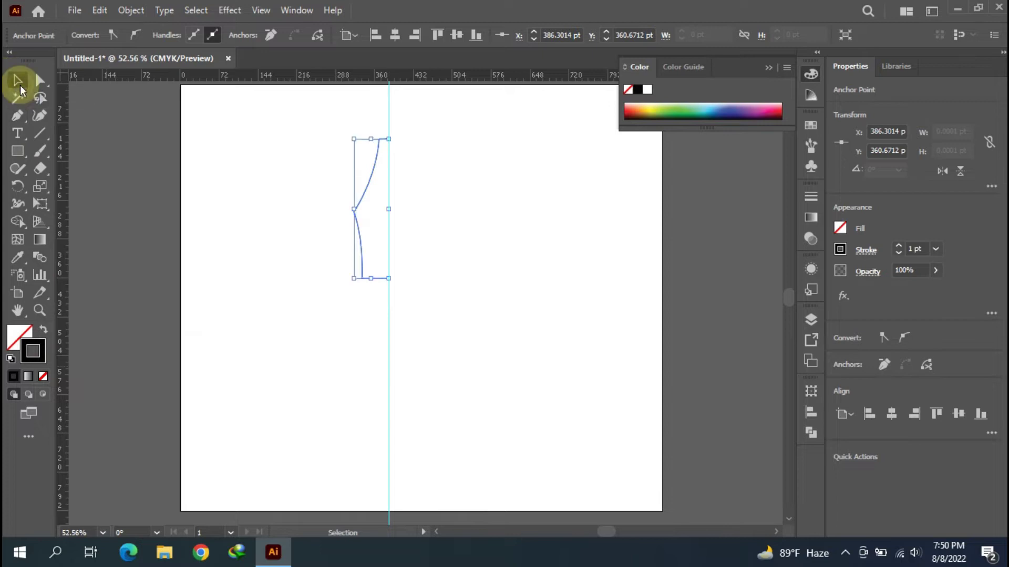
Step: Reflect the half outline vertically around the guide anchor as a copy
{"action": "left_click", "coordinate": [242, 187]}
{"action": "left_click_drag", "start_coordinate": [294, 160], "coordinate": [412, 308]}
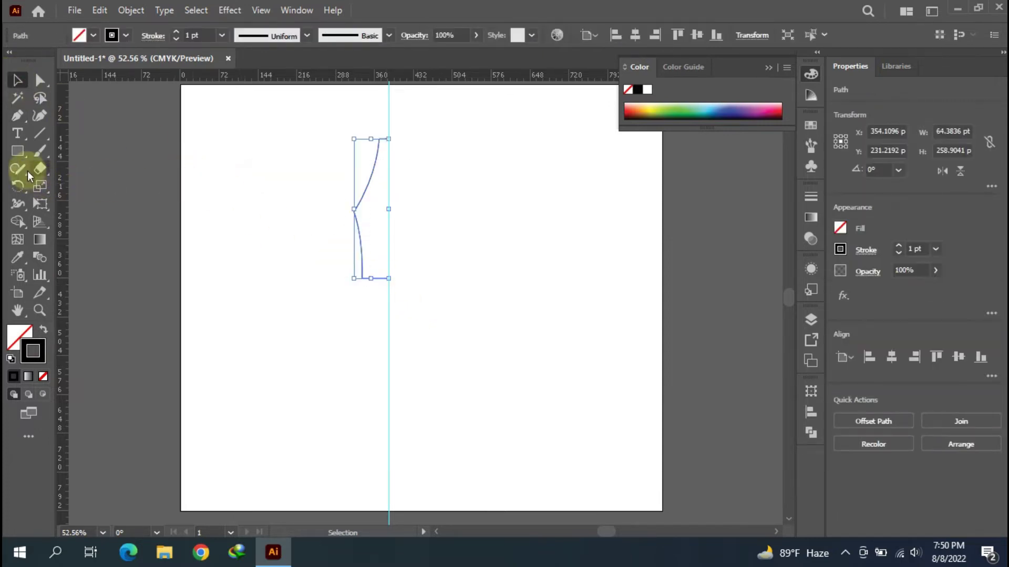
{"action": "left_click", "coordinate": [18, 188]}
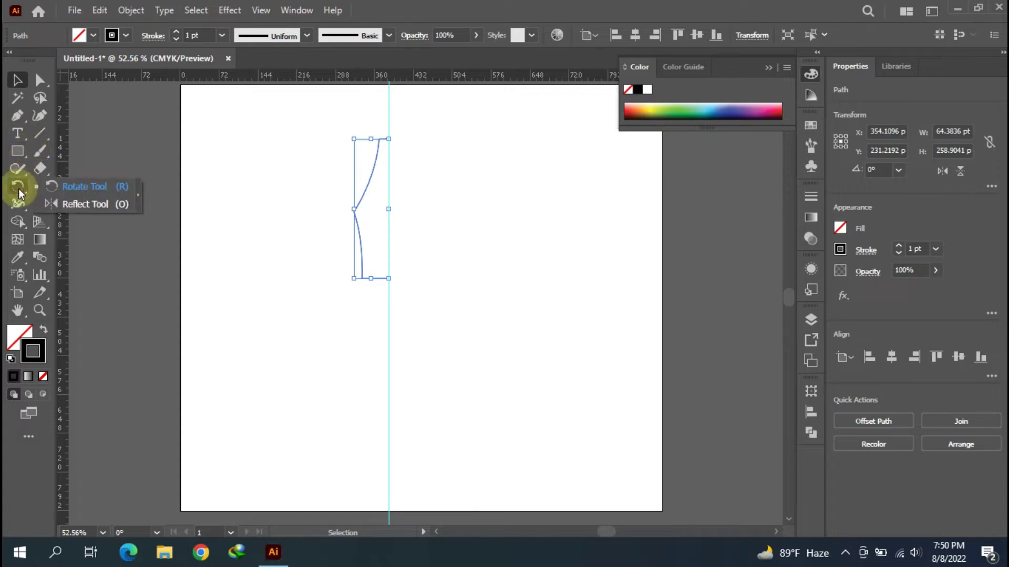
{"action": "left_click", "coordinate": [74, 206]}
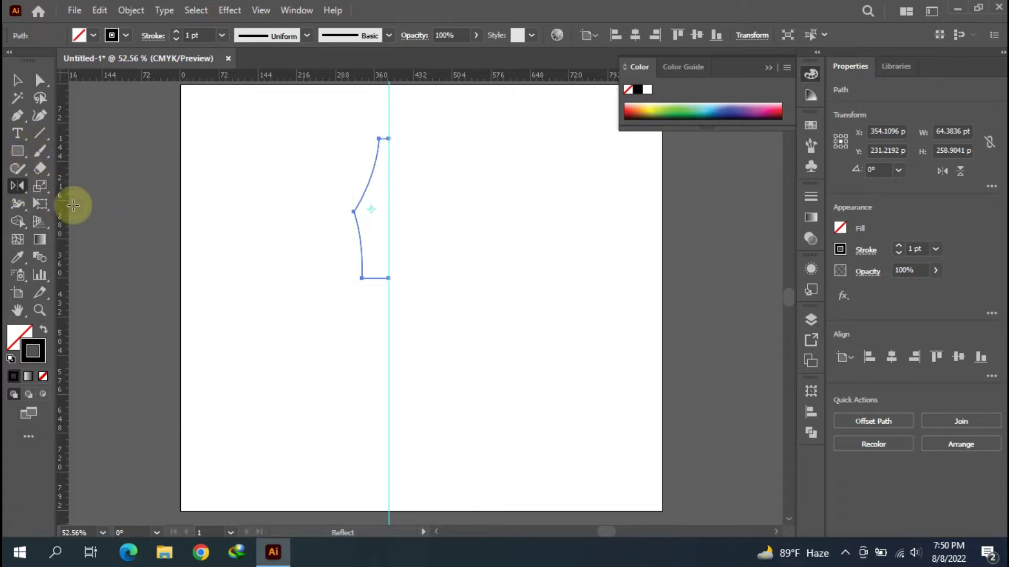
{"action": "left_click", "coordinate": [387, 140], "text": "alt"}
{"action": "left_click", "coordinate": [403, 338]}
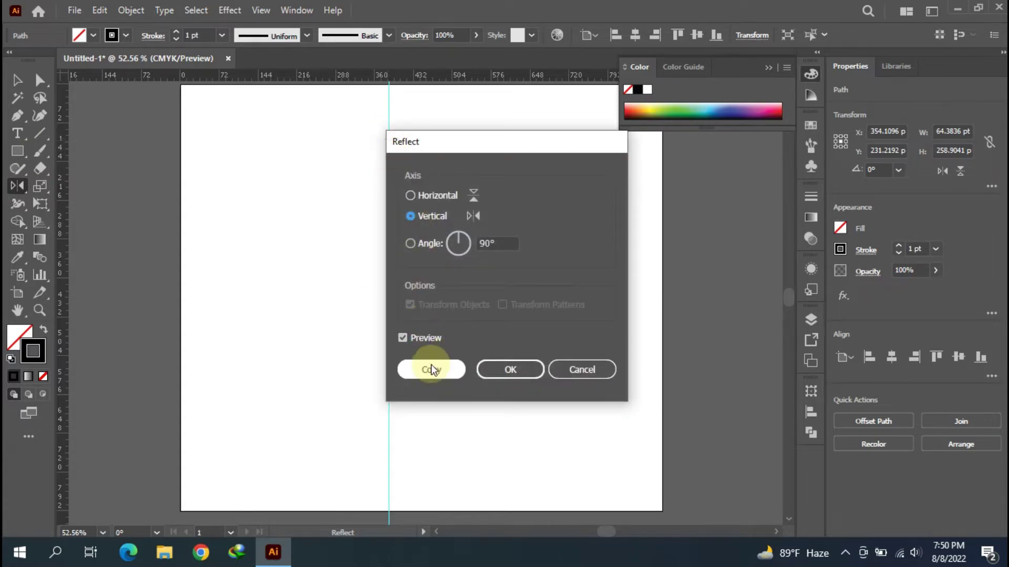
{"action": "left_click", "coordinate": [431, 366]}
{"action": "left_click", "coordinate": [42, 88]}
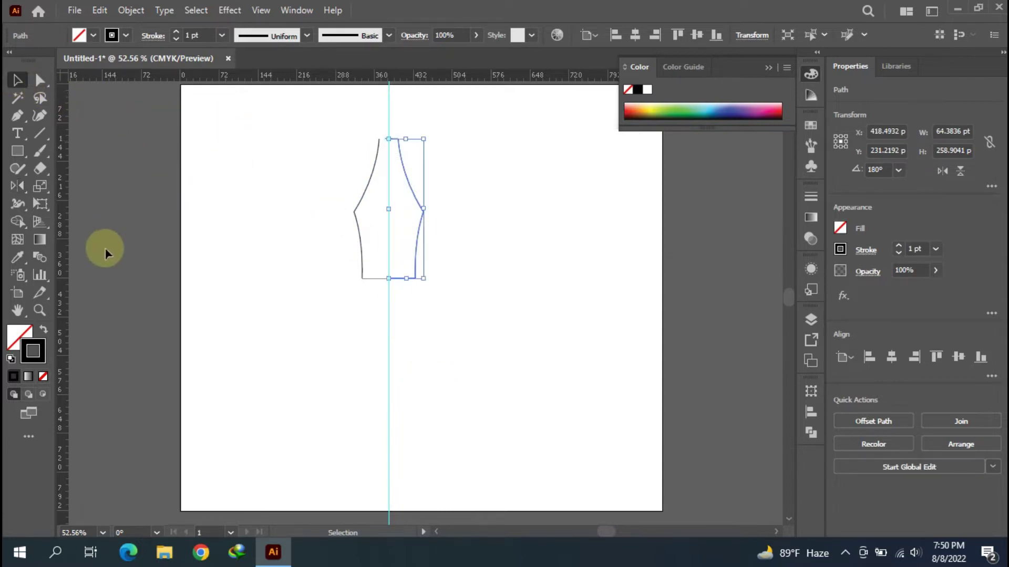
Step: Zoom in on the nib and marquee-select both halves
{"action": "left_click", "coordinate": [48, 309]}
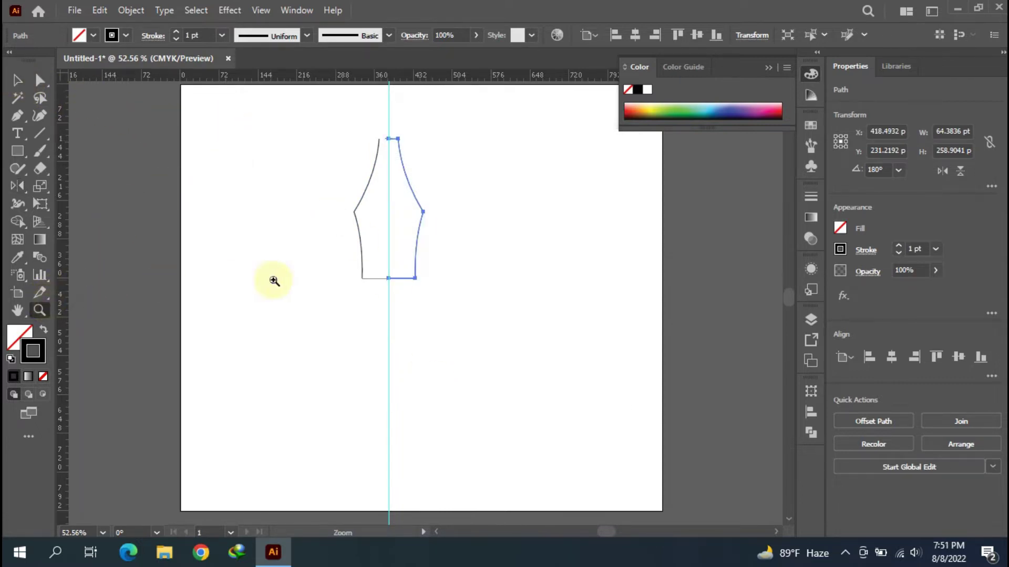
{"action": "left_click", "coordinate": [272, 279]}
{"action": "scroll", "coordinate": [382, 275], "scroll_direction": "right", "scroll_amount": 5}
{"action": "scroll", "coordinate": [432, 272], "scroll_direction": "up", "scroll_amount": 3}
{"action": "scroll", "coordinate": [432, 272], "scroll_direction": "left", "scroll_amount": 3}
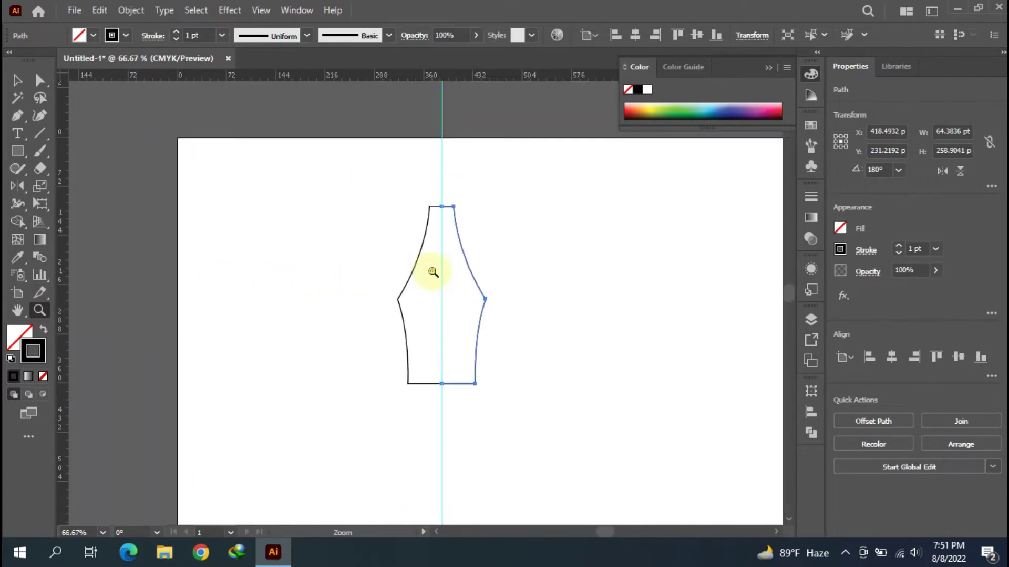
{"action": "left_click", "coordinate": [433, 271]}
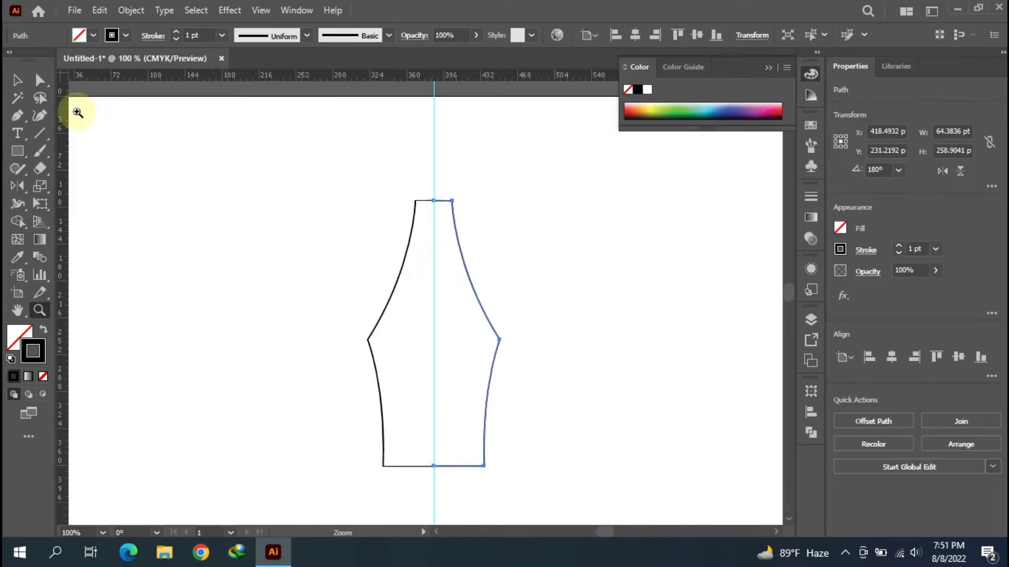
{"action": "left_click", "coordinate": [17, 81]}
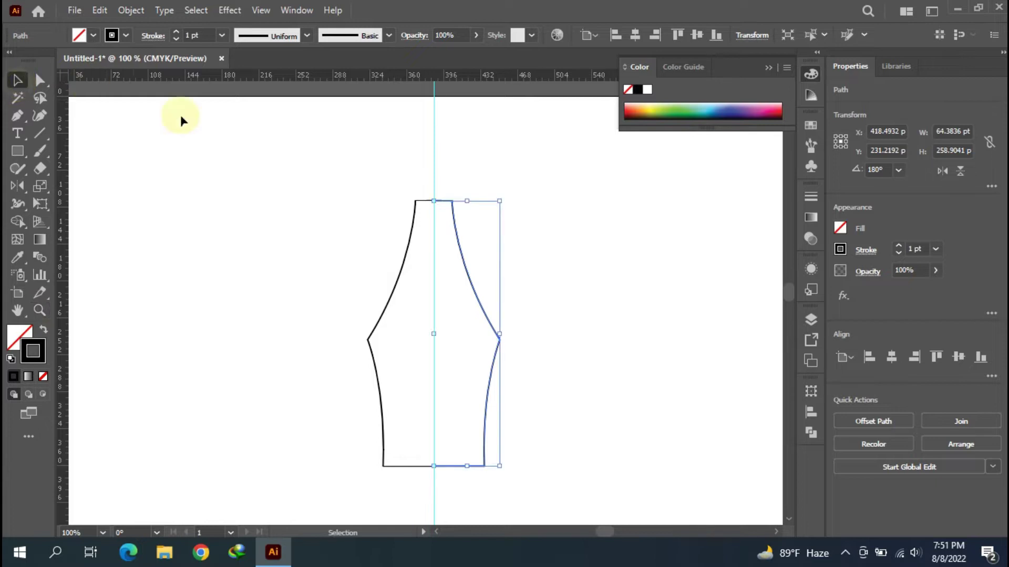
{"action": "left_click", "coordinate": [251, 154]}
{"action": "left_click_drag", "start_coordinate": [251, 152], "coordinate": [550, 462]}
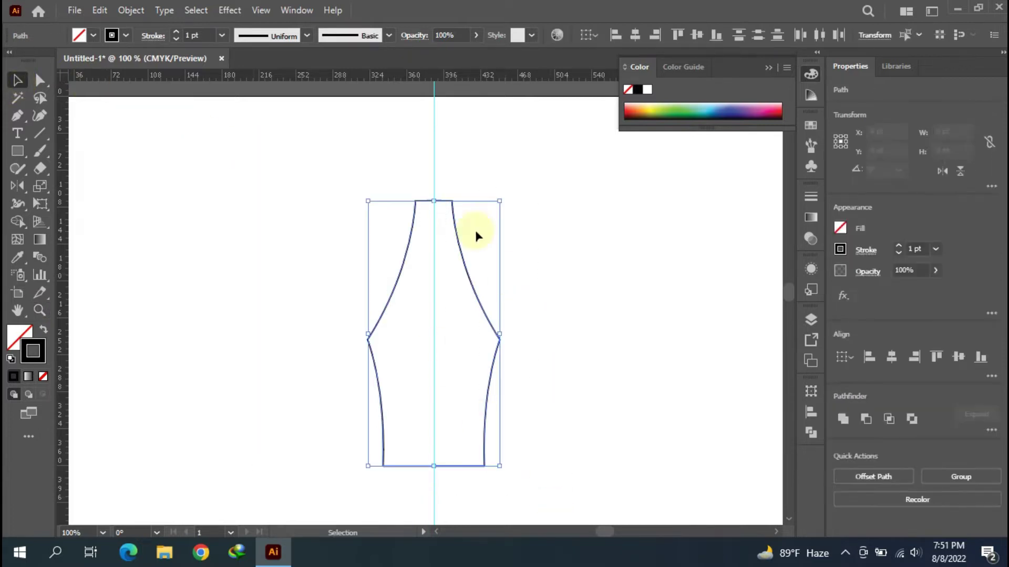
Step: Join the two nib halves into one closed path
{"action": "right_click", "coordinate": [472, 156]}
{"action": "left_click", "coordinate": [521, 267]}
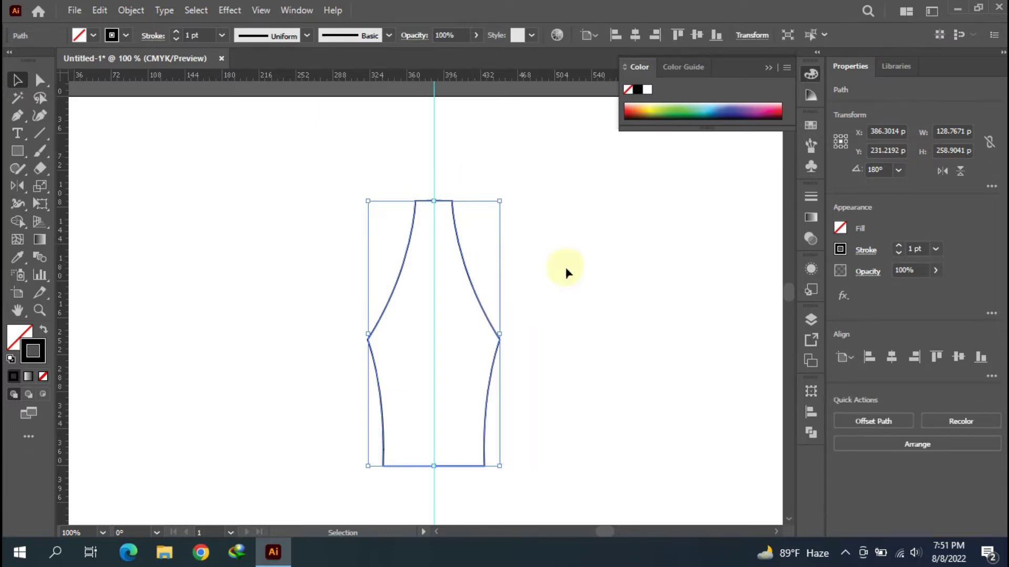
{"action": "left_click", "coordinate": [552, 473]}
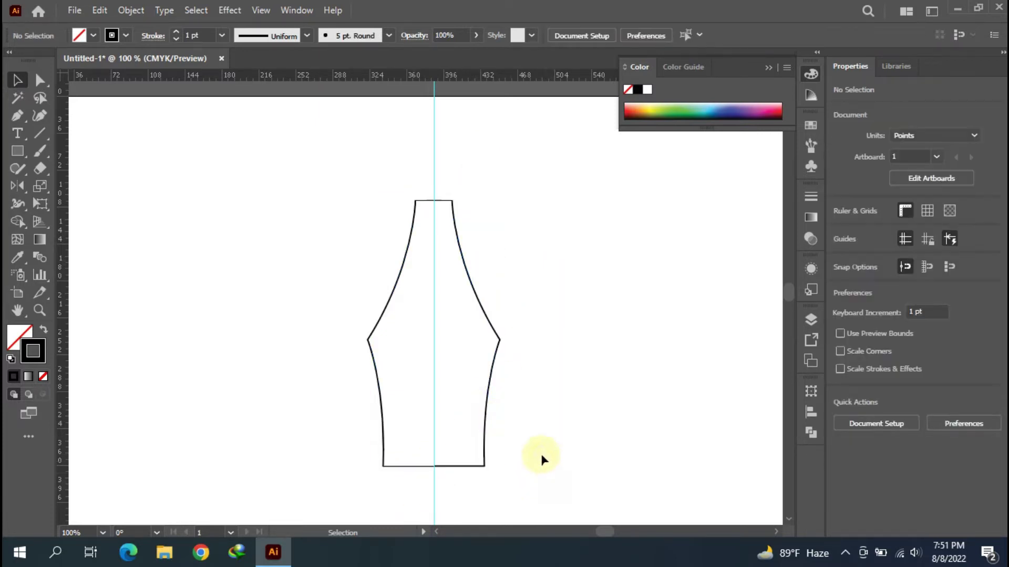
{"action": "left_click_drag", "start_coordinate": [351, 185], "coordinate": [581, 483]}
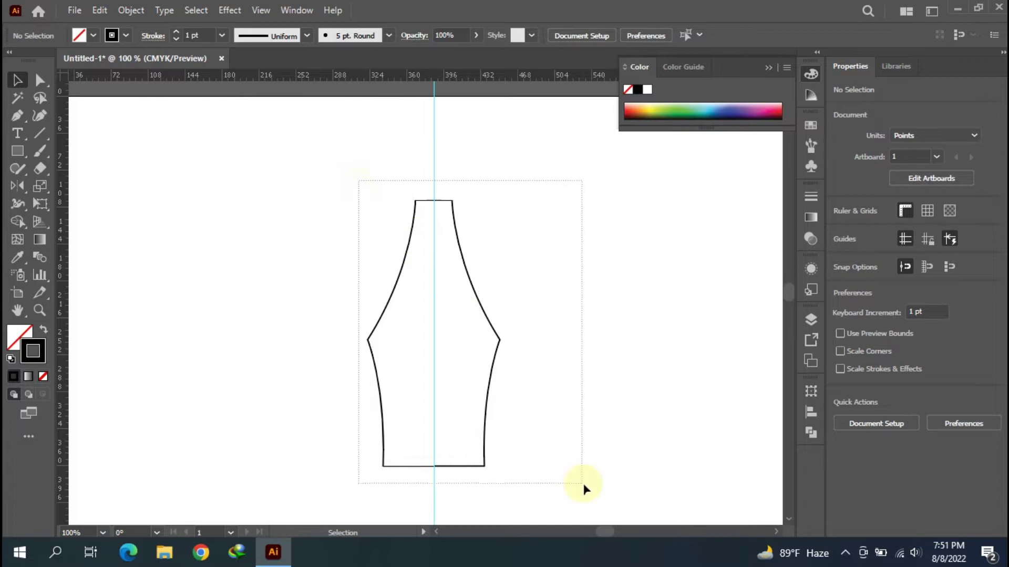
{"action": "right_click", "coordinate": [636, 296]}
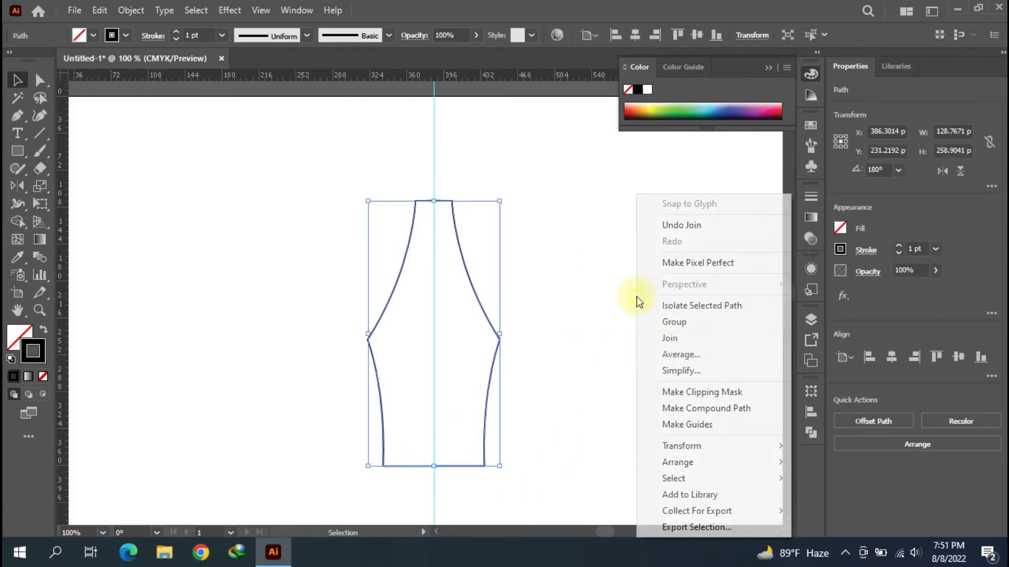
{"action": "left_click", "coordinate": [669, 342]}
{"action": "left_click", "coordinate": [623, 325]}
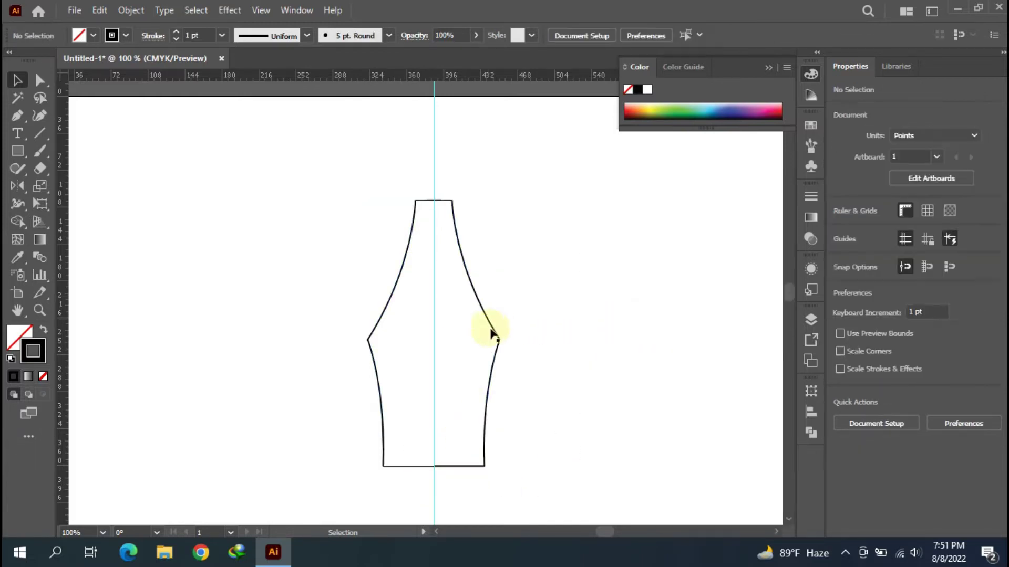
Step: Move the nib shape up and left and fill it with beige
{"action": "left_click_drag", "start_coordinate": [498, 336], "coordinate": [346, 305]}
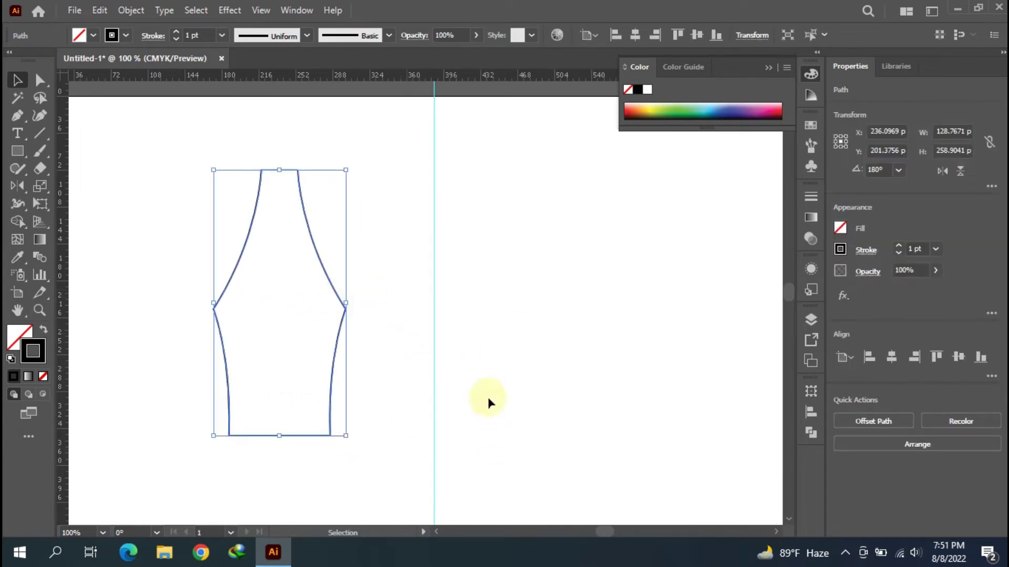
{"action": "left_click", "coordinate": [12, 376]}
{"action": "left_click", "coordinate": [342, 162]}
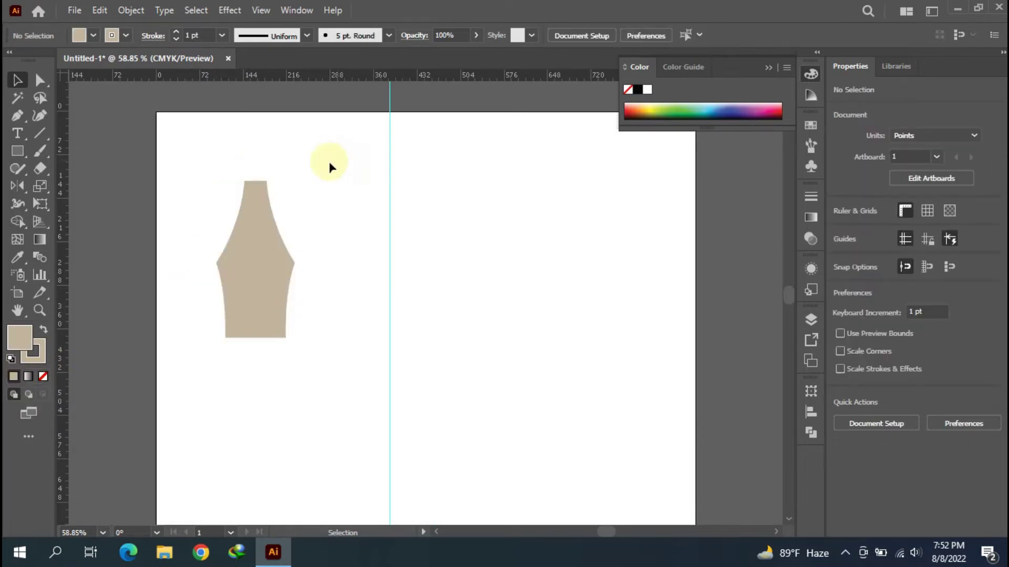
{"action": "left_click_drag", "start_coordinate": [329, 369], "coordinate": [294, 300]}
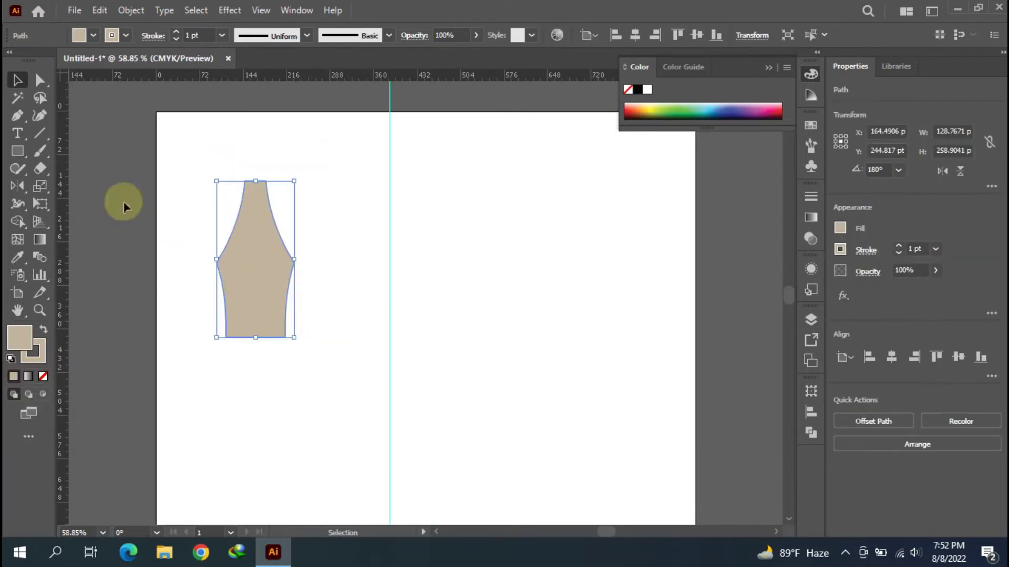
{"action": "left_click", "coordinate": [136, 145]}
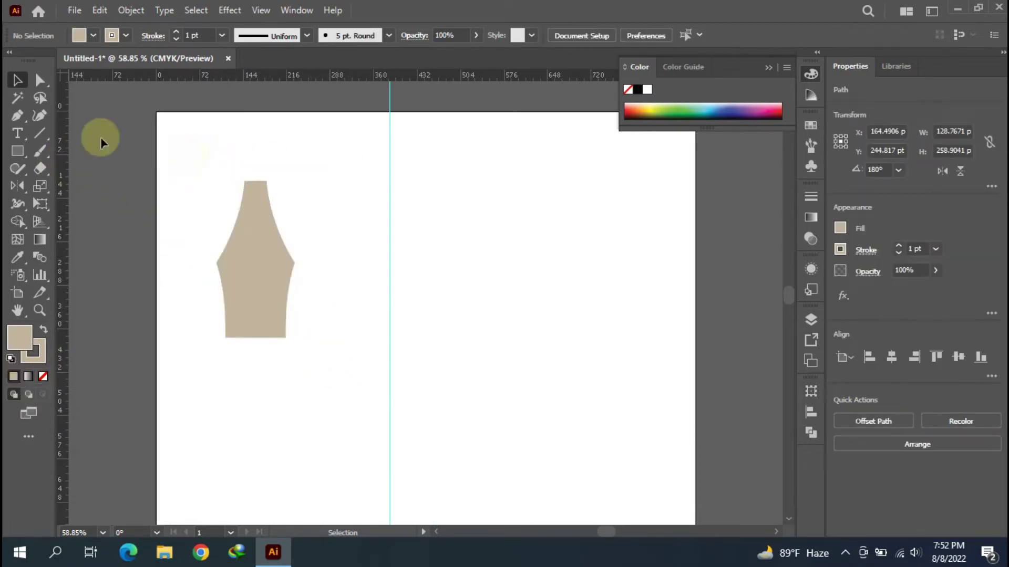
Step: Draw a narrow black rectangle down the nib's centre and widen it slightly
{"action": "left_click", "coordinate": [21, 149]}
{"action": "left_click_drag", "start_coordinate": [254, 158], "coordinate": [261, 264]}
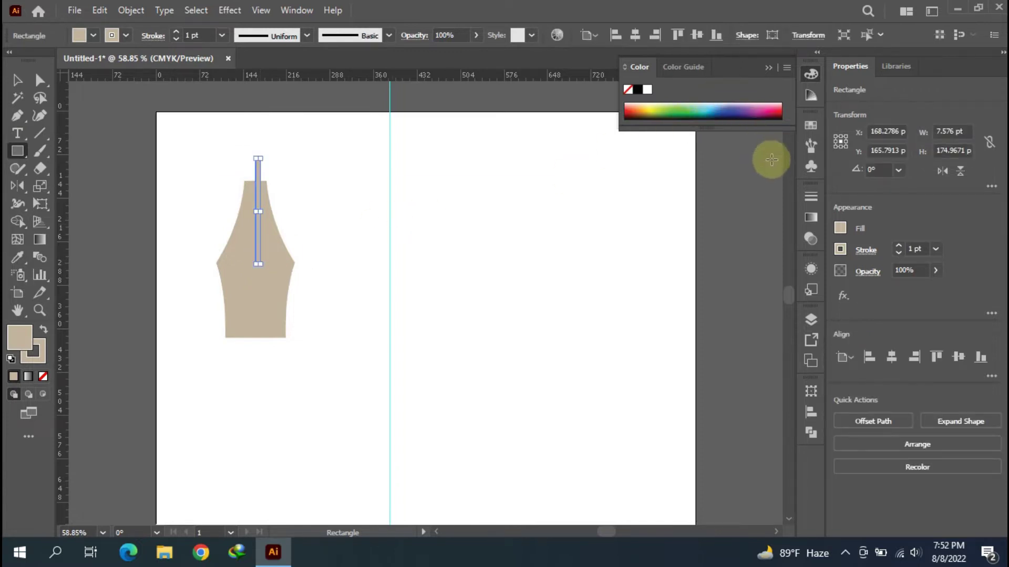
{"action": "left_click", "coordinate": [636, 91]}
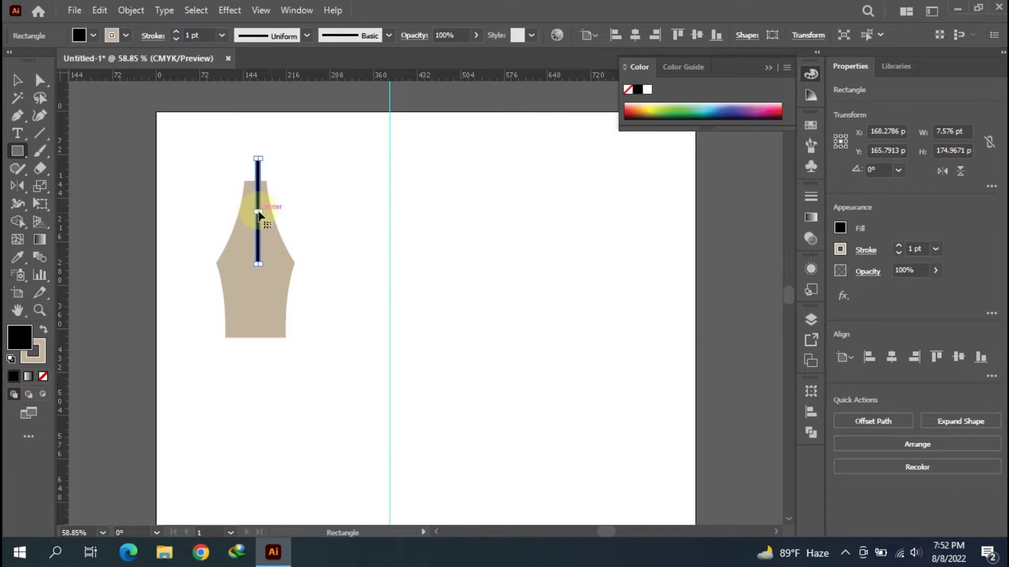
{"action": "left_click_drag", "start_coordinate": [263, 211], "coordinate": [266, 211]}
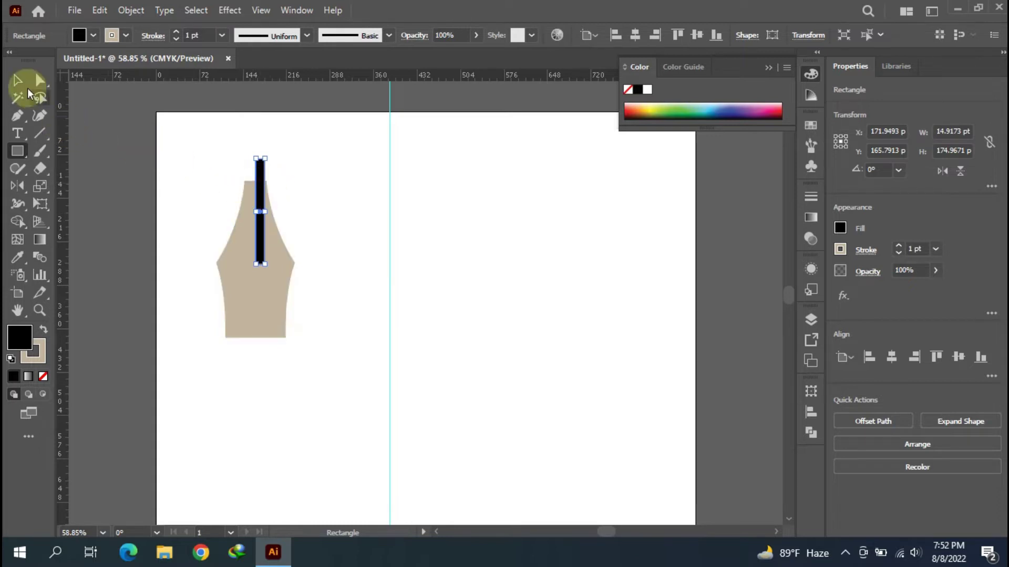
Step: Move the black bar up so it pokes above the nib's top
{"action": "left_click", "coordinate": [17, 80]}
{"action": "mouse_move", "coordinate": [260, 194]}
{"action": "left_mouse_down"}
{"action": "mouse_move", "coordinate": [257, 207]}
{"action": "mouse_move", "coordinate": [258, 186]}
{"action": "left_mouse_up"}
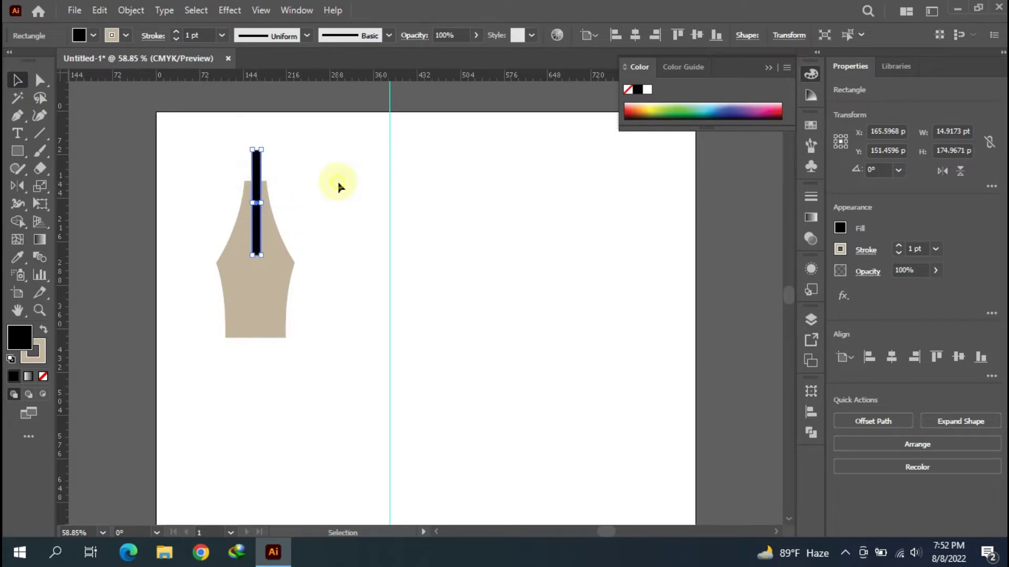
{"action": "left_click", "coordinate": [337, 187]}
{"action": "left_click", "coordinate": [282, 261]}
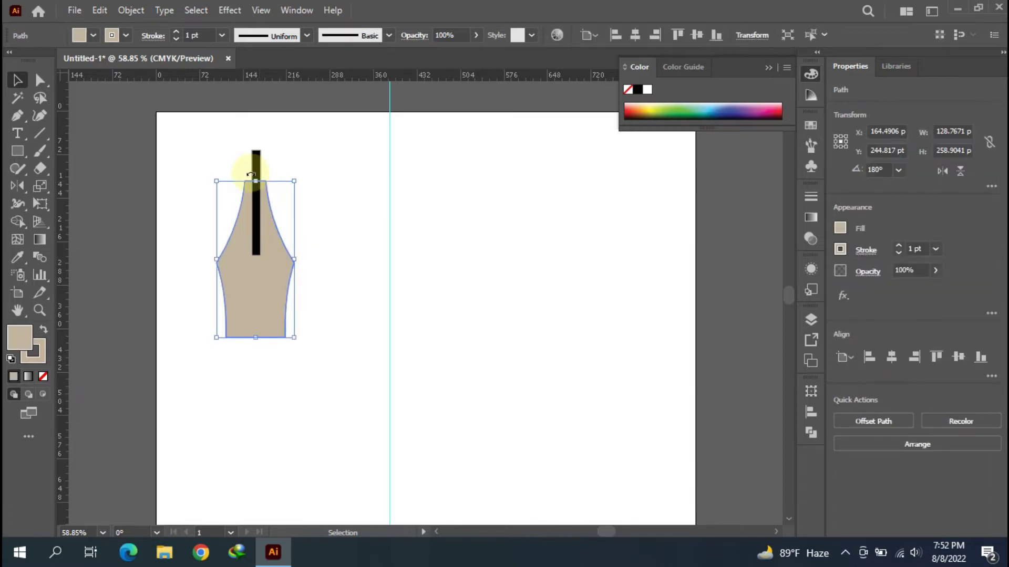
{"action": "left_click", "coordinate": [259, 167]}
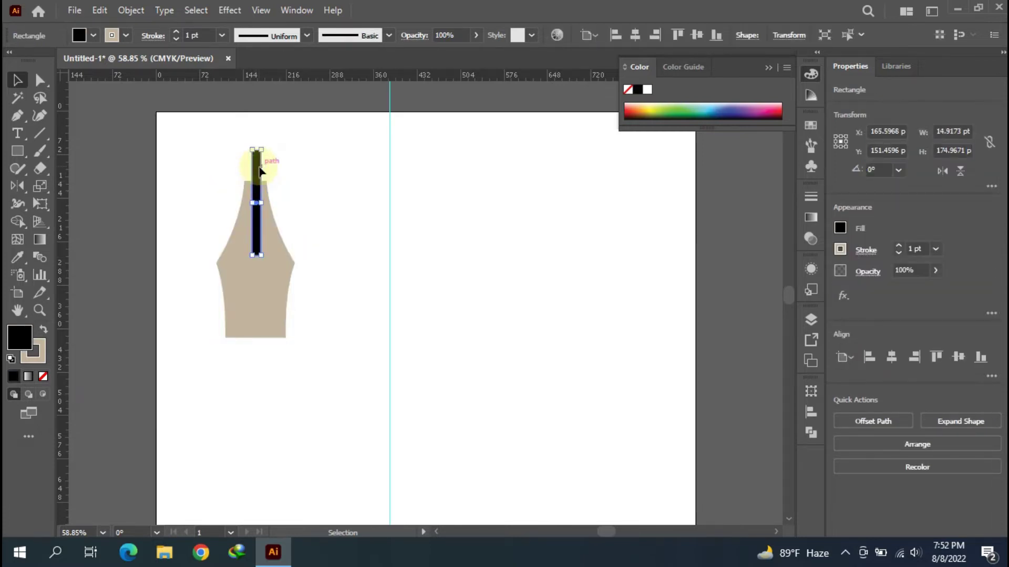
{"action": "left_click", "coordinate": [261, 311], "text": "shift"}
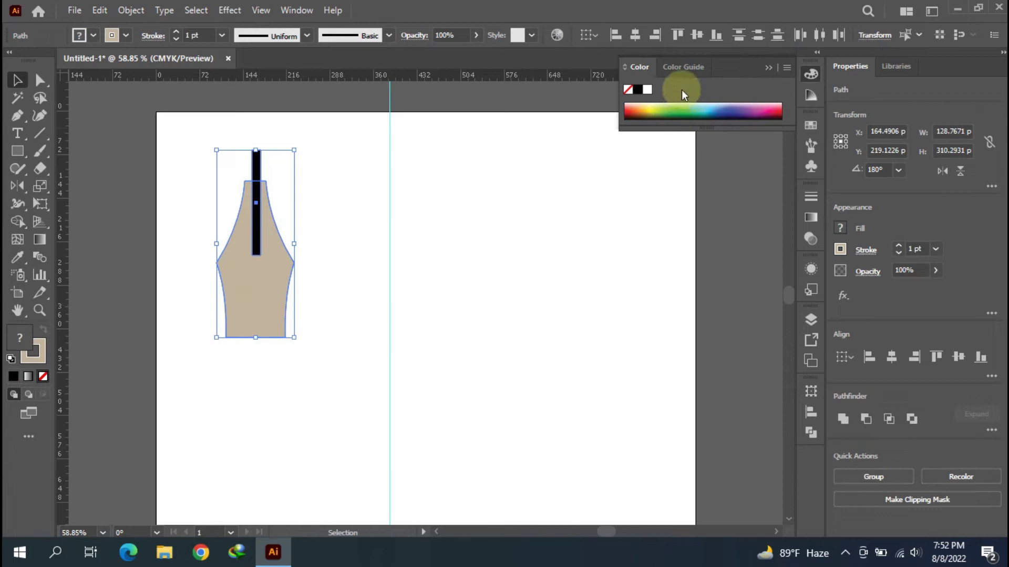
{"action": "left_click", "coordinate": [537, 206]}
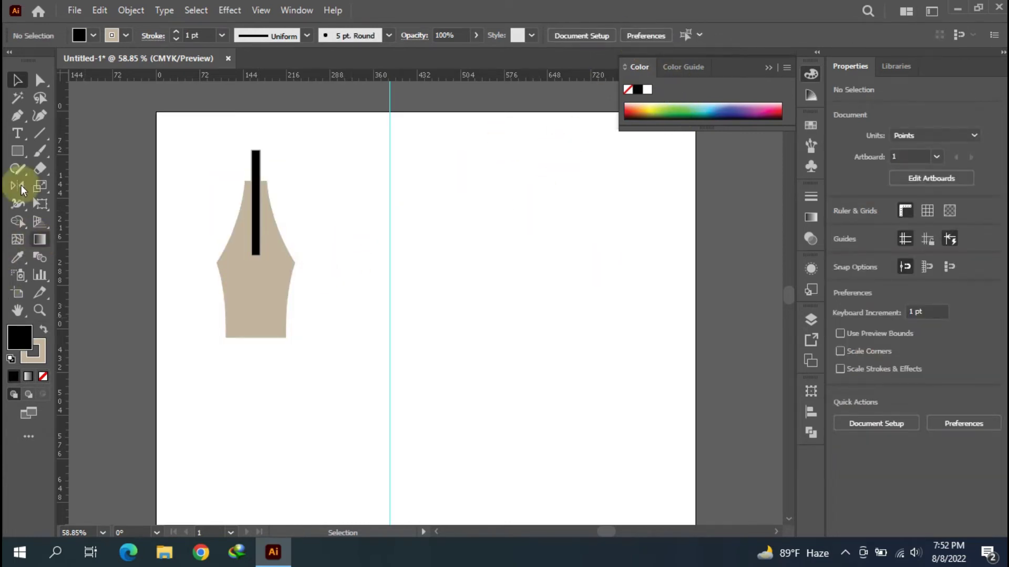
Step: Draw a small black circle and place it at the bottom of the bar
{"action": "left_click_drag", "start_coordinate": [10, 156], "coordinate": [57, 185]}
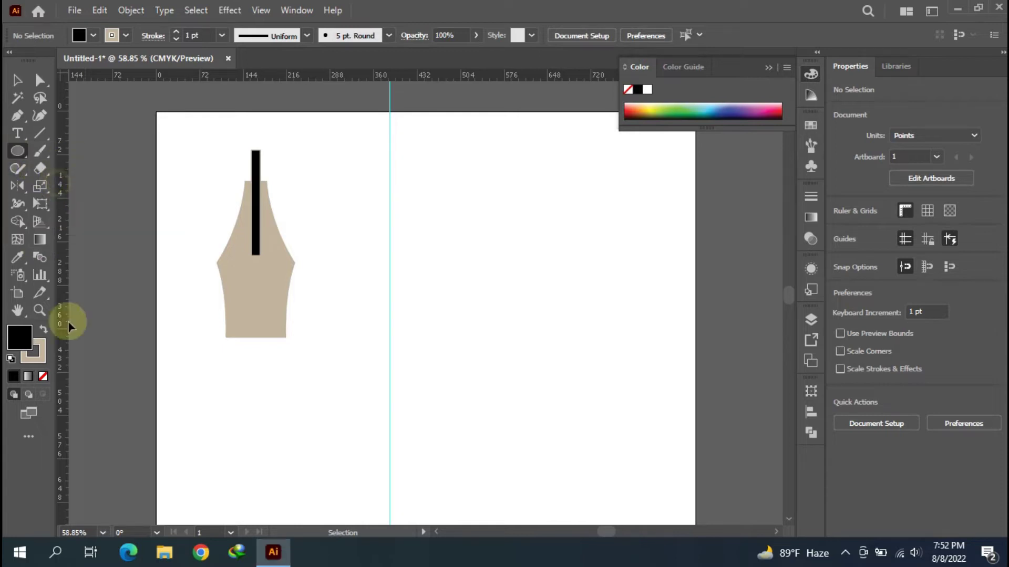
{"action": "left_click_drag", "start_coordinate": [204, 223], "coordinate": [224, 243]}
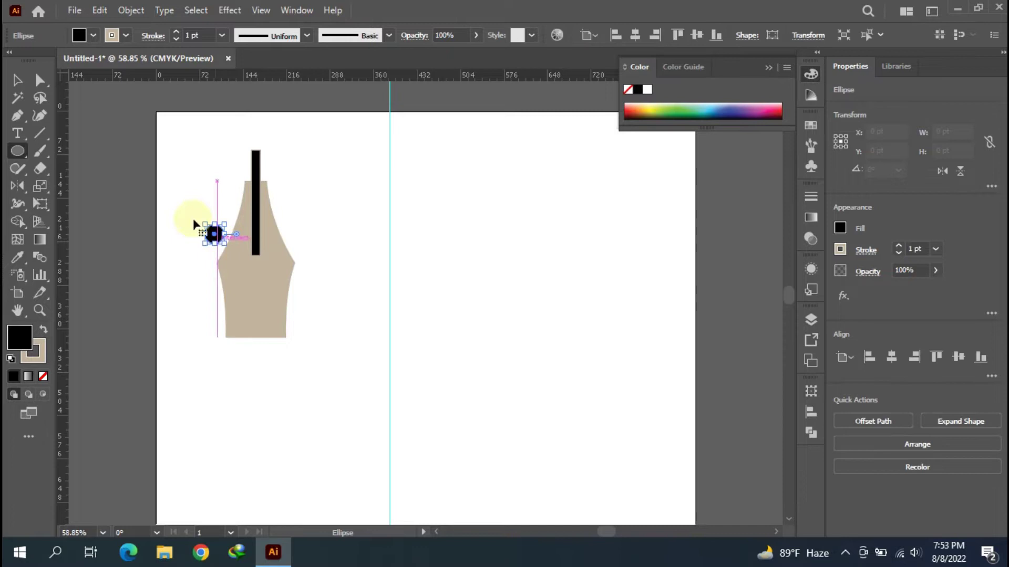
{"action": "left_click", "coordinate": [19, 79]}
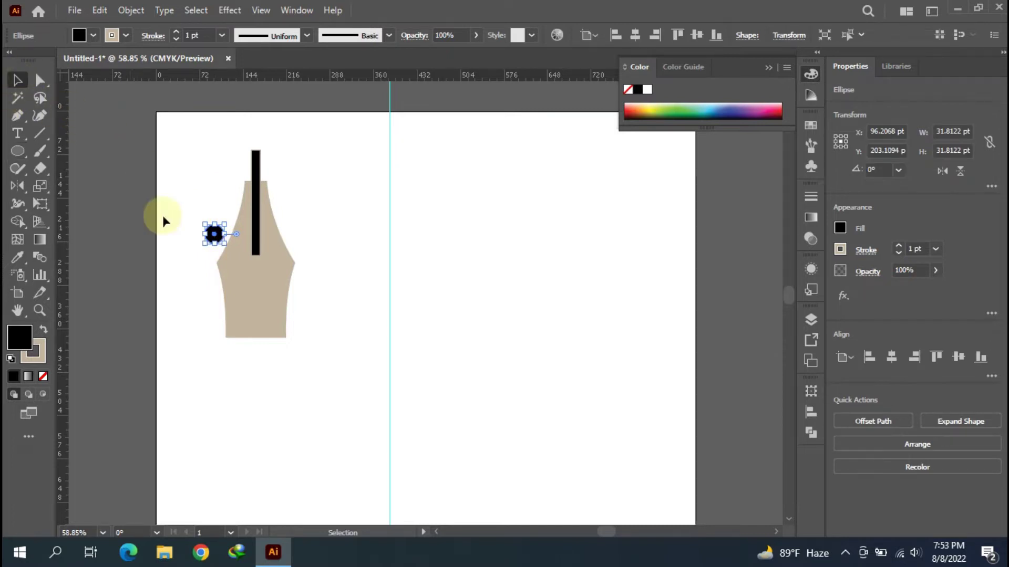
{"action": "left_click_drag", "start_coordinate": [217, 237], "coordinate": [257, 252]}
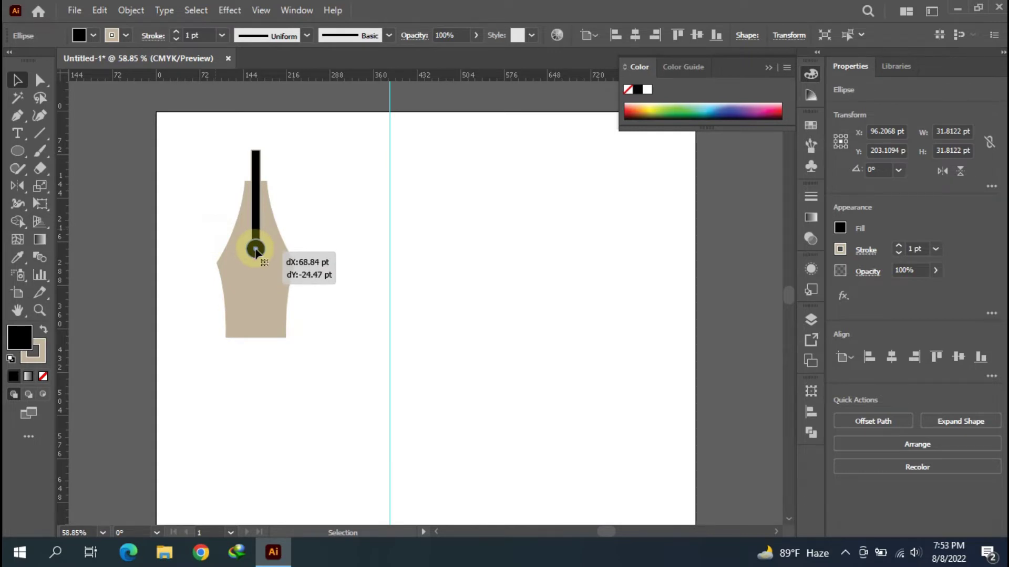
{"action": "left_click_drag", "start_coordinate": [256, 252], "coordinate": [256, 249]}
{"action": "left_click", "coordinate": [310, 232]}
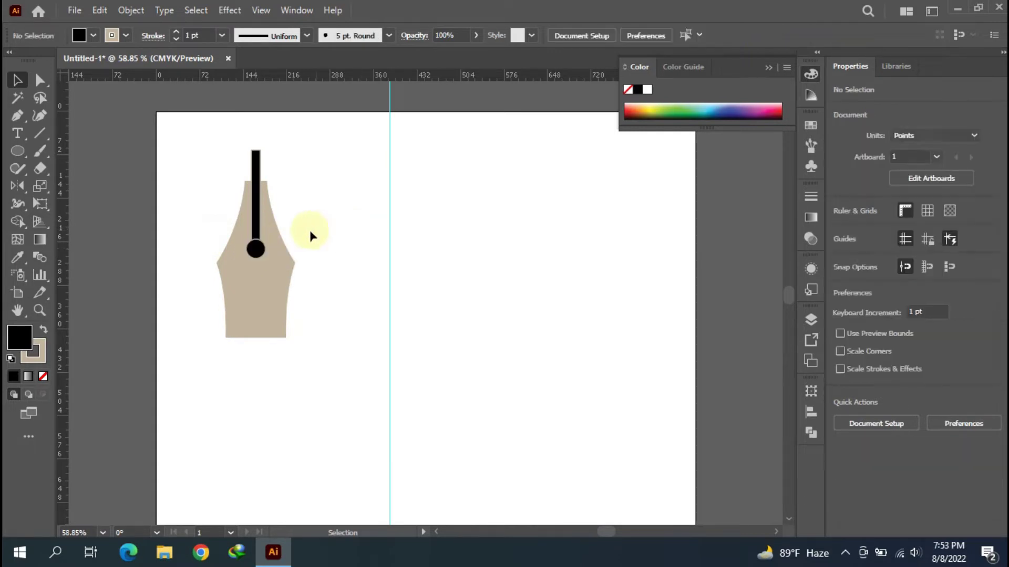
{"action": "left_click", "coordinate": [261, 251]}
{"action": "left_click", "coordinate": [261, 199], "text": "shift"}
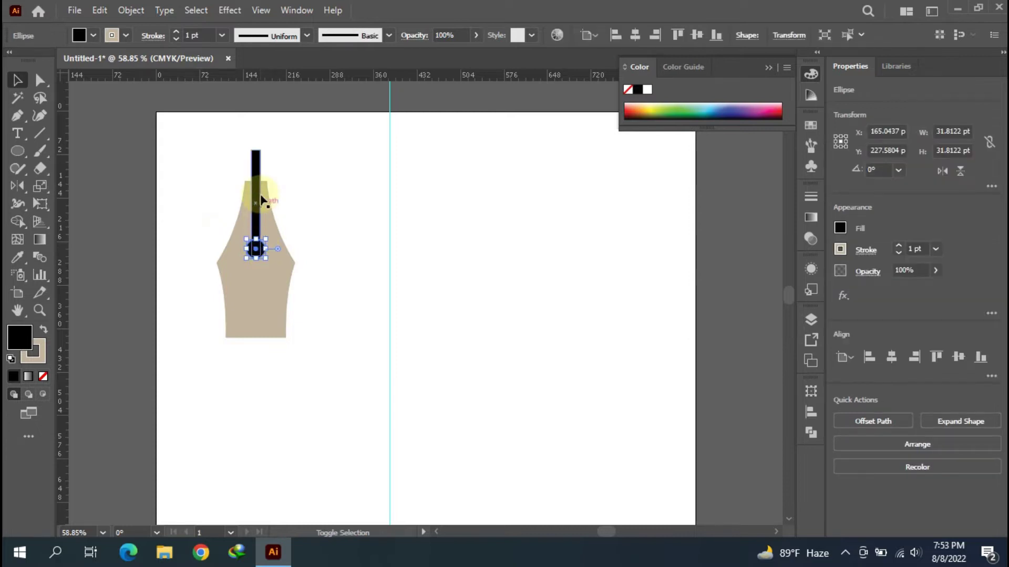
Step: Subtract the bar and circle from the nib with Pathfinder Minus Front
{"action": "left_click", "coordinate": [321, 206]}
{"action": "left_click_drag", "start_coordinate": [242, 239], "coordinate": [319, 349]}
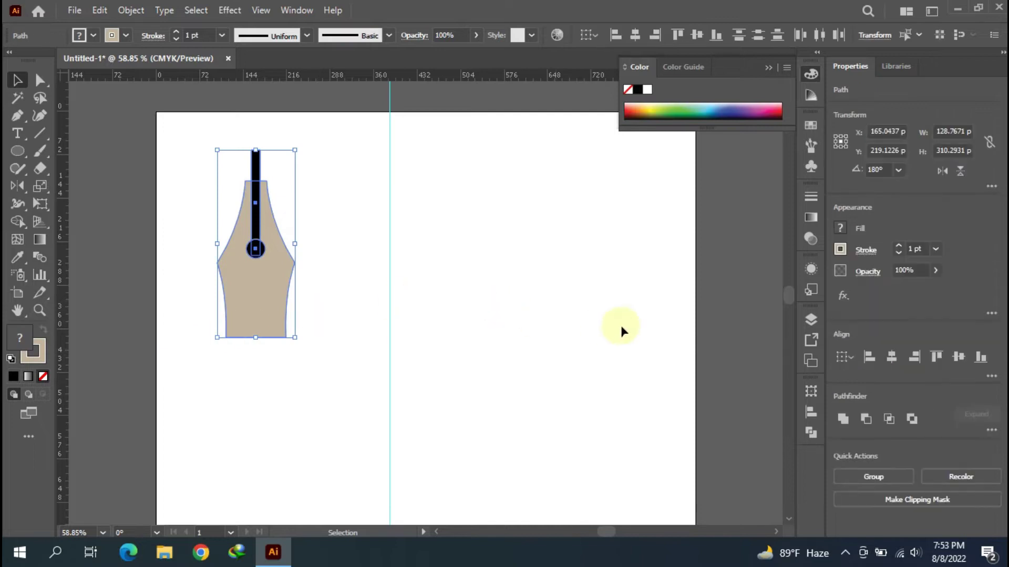
{"action": "left_click", "coordinate": [809, 434]}
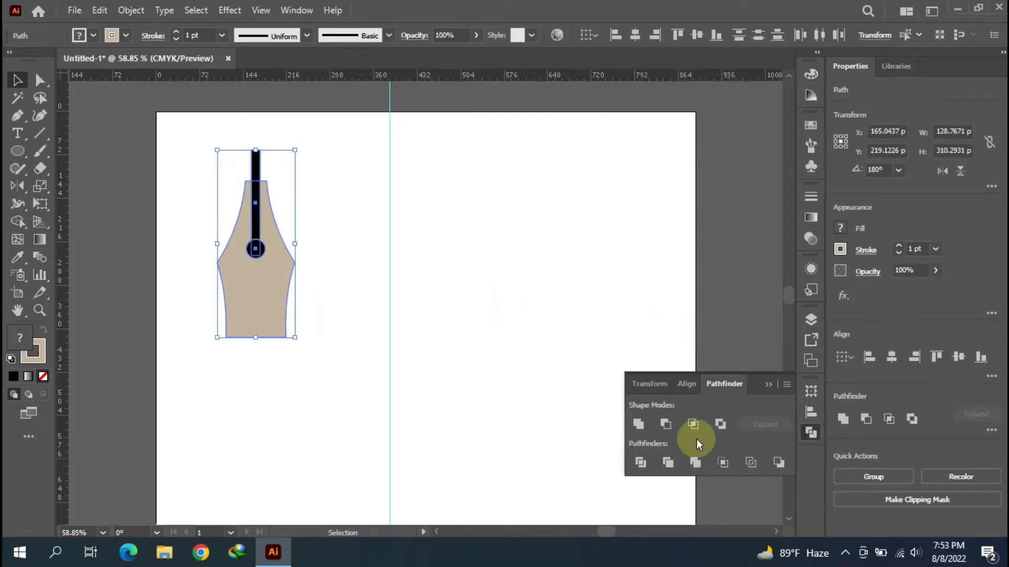
{"action": "left_click", "coordinate": [660, 430]}
{"action": "left_click", "coordinate": [547, 287]}
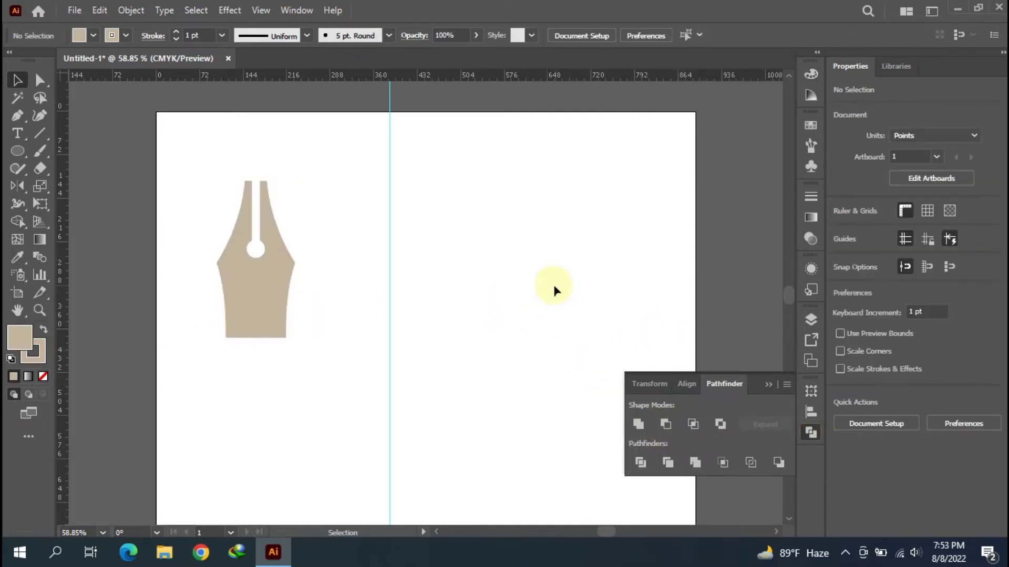
{"action": "left_click", "coordinate": [768, 386]}
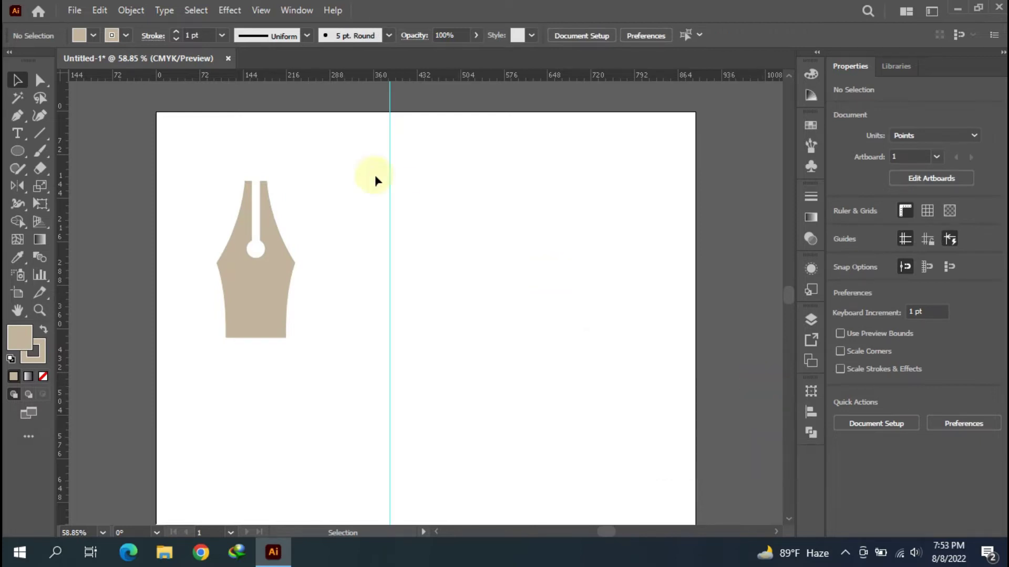
Step: Move the nib to the artboard's left edge and draw a tapered page outline with curved bottom
{"action": "mouse_move", "coordinate": [258, 301]}
{"action": "left_mouse_down"}
{"action": "mouse_move", "coordinate": [111, 292]}
{"action": "mouse_move", "coordinate": [112, 387]}
{"action": "left_mouse_up"}
{"action": "left_click", "coordinate": [316, 304]}
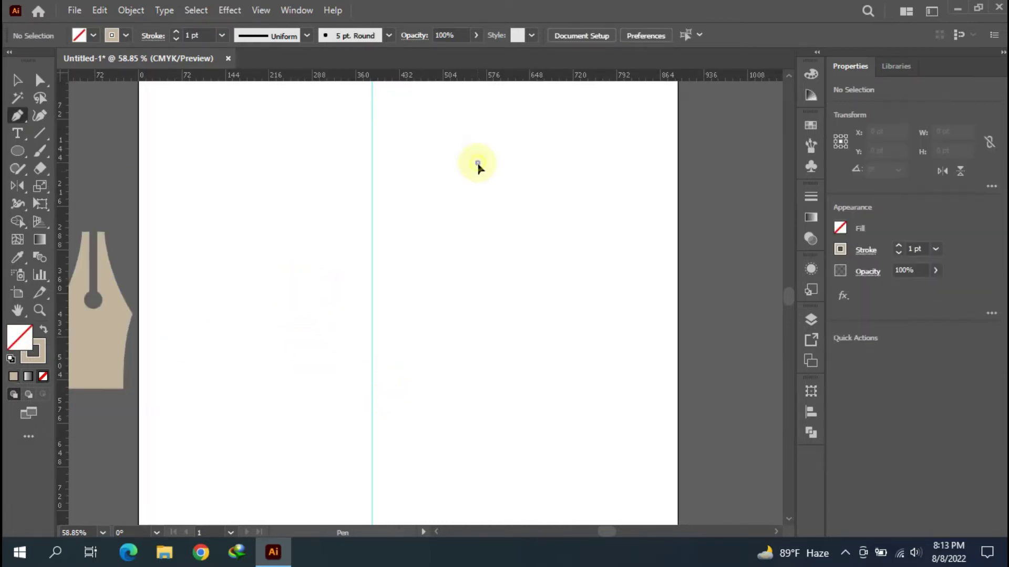
{"action": "mouse_move", "coordinate": [462, 220]}
{"action": "left_mouse_down"}
{"action": "mouse_move", "coordinate": [462, 230]}
{"action": "mouse_move", "coordinate": [525, 239]}
{"action": "left_mouse_up"}
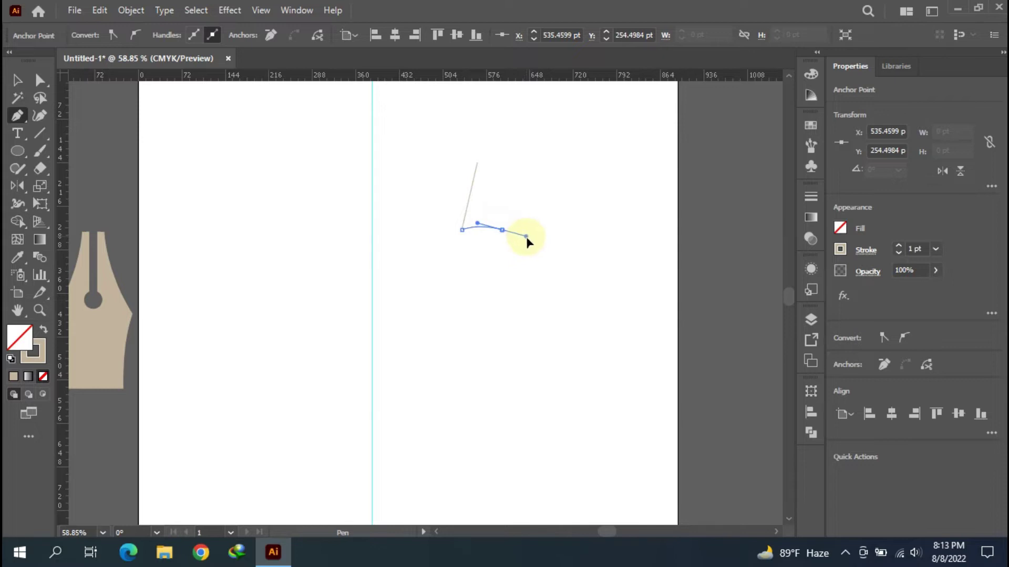
{"action": "left_click_drag", "start_coordinate": [517, 236], "coordinate": [521, 240]}
{"action": "left_click_drag", "start_coordinate": [523, 242], "coordinate": [522, 240]}
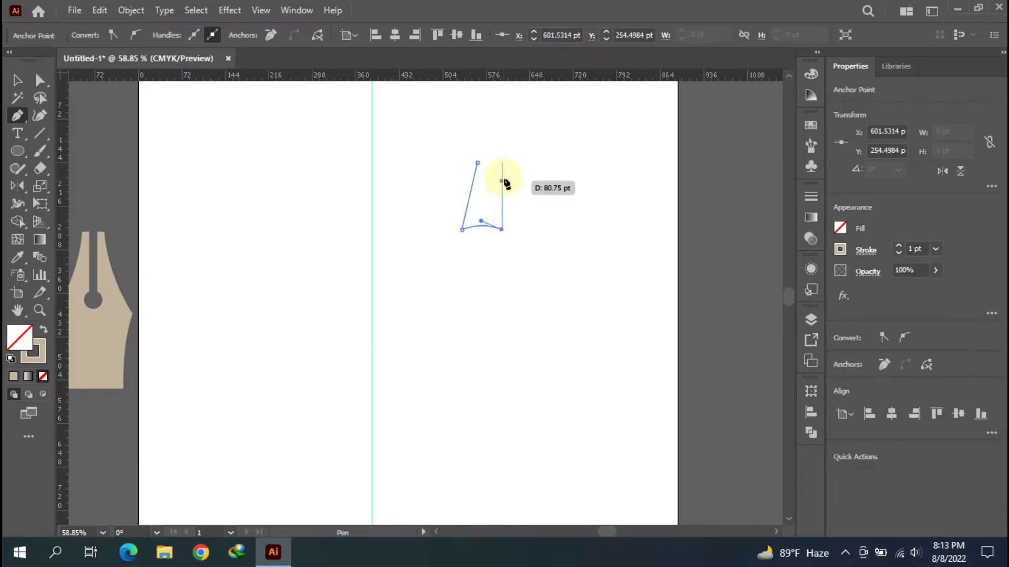
{"action": "left_click", "coordinate": [503, 163]}
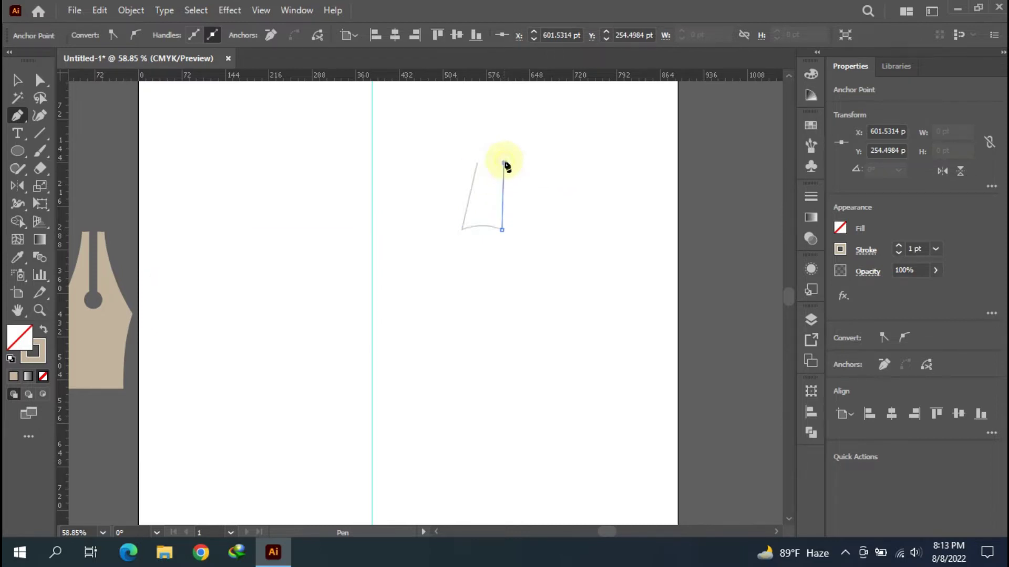
{"action": "left_click", "coordinate": [17, 80]}
{"action": "left_click", "coordinate": [413, 189]}
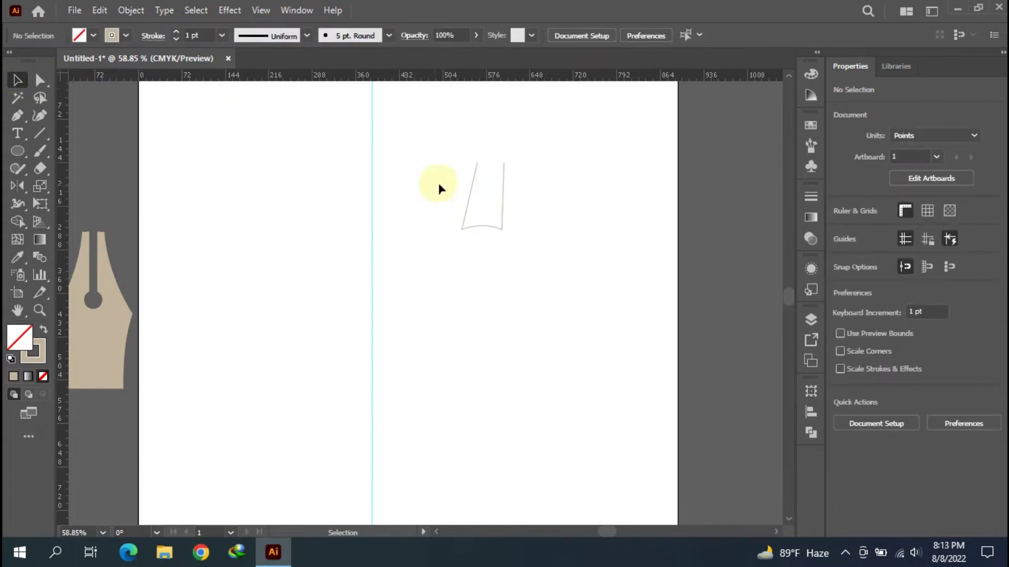
Step: Draw a taller second page outline left of the first, curving its bottom edge
{"action": "left_click", "coordinate": [19, 116]}
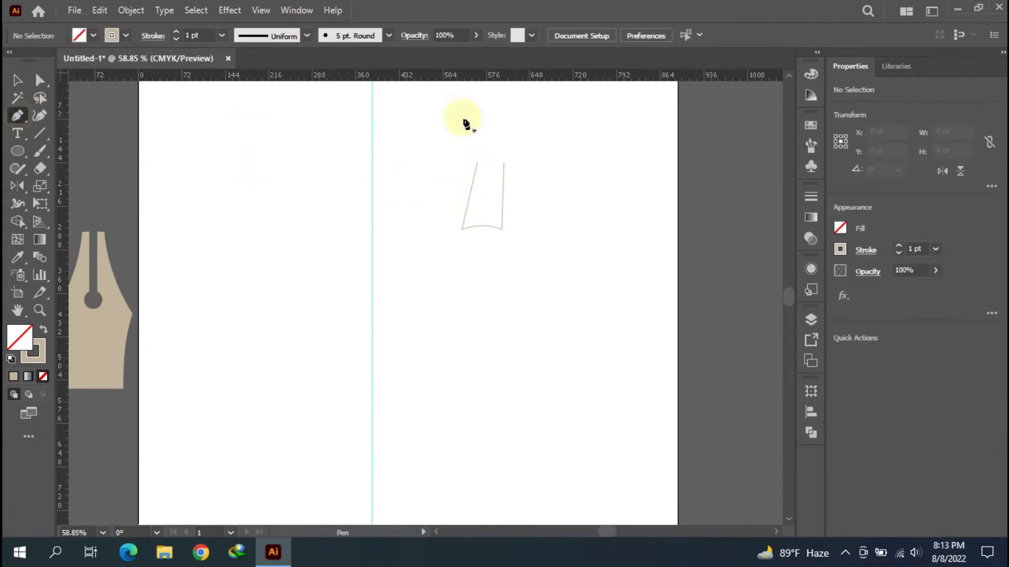
{"action": "left_click", "coordinate": [468, 159]}
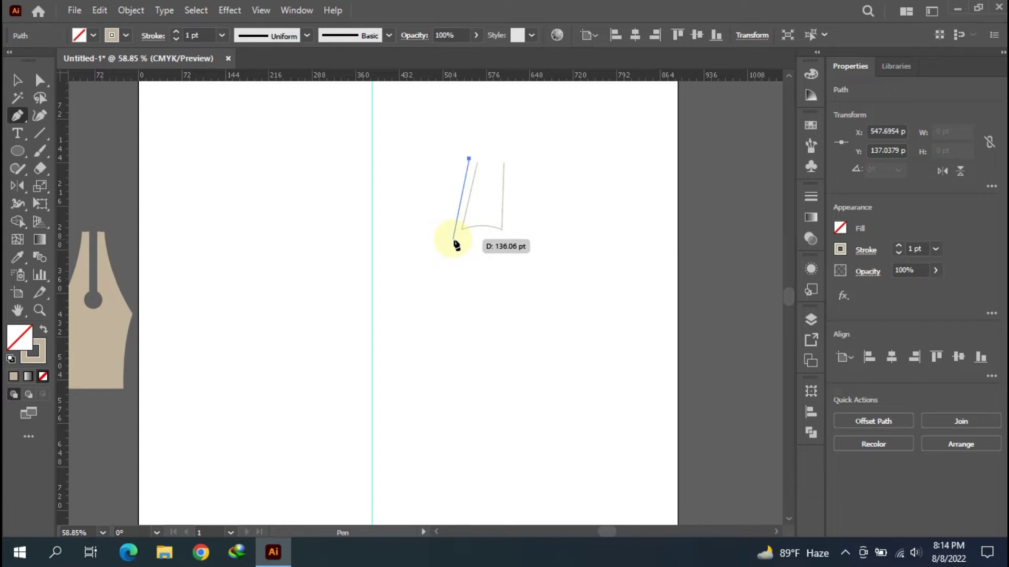
{"action": "left_click", "coordinate": [453, 234]}
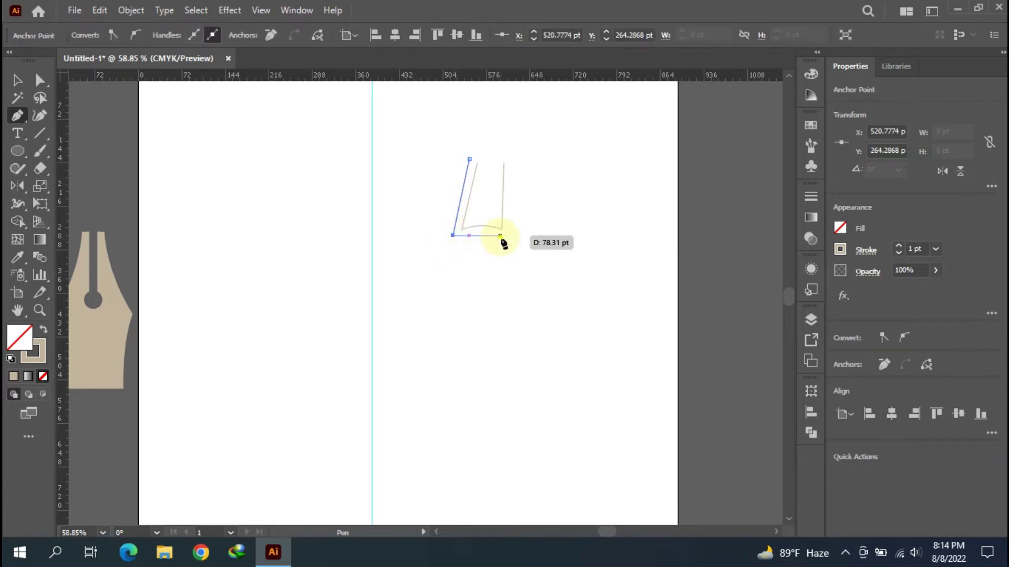
{"action": "left_click_drag", "start_coordinate": [501, 237], "coordinate": [510, 245]}
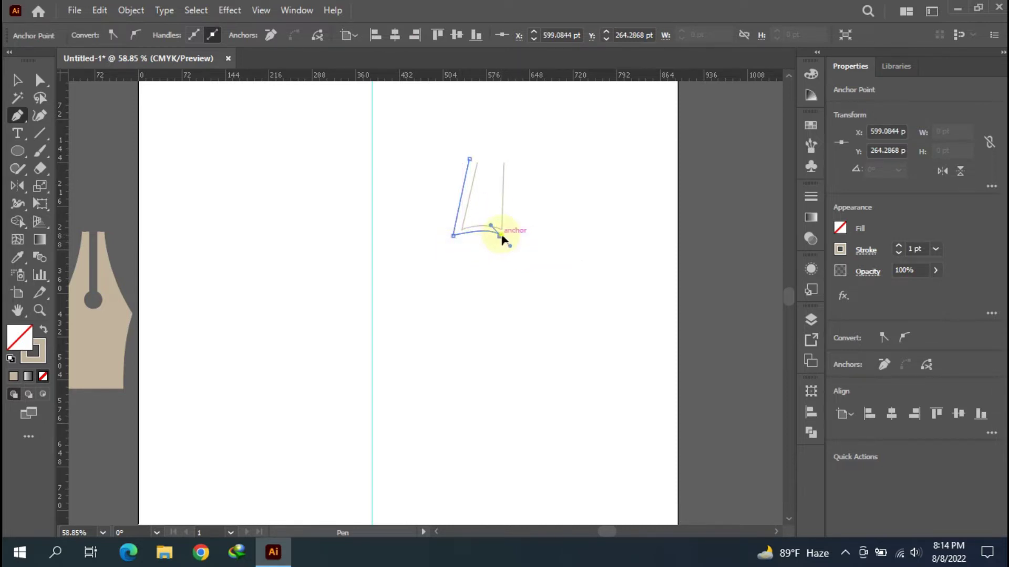
{"action": "left_click_drag", "start_coordinate": [501, 236], "coordinate": [429, 261]}
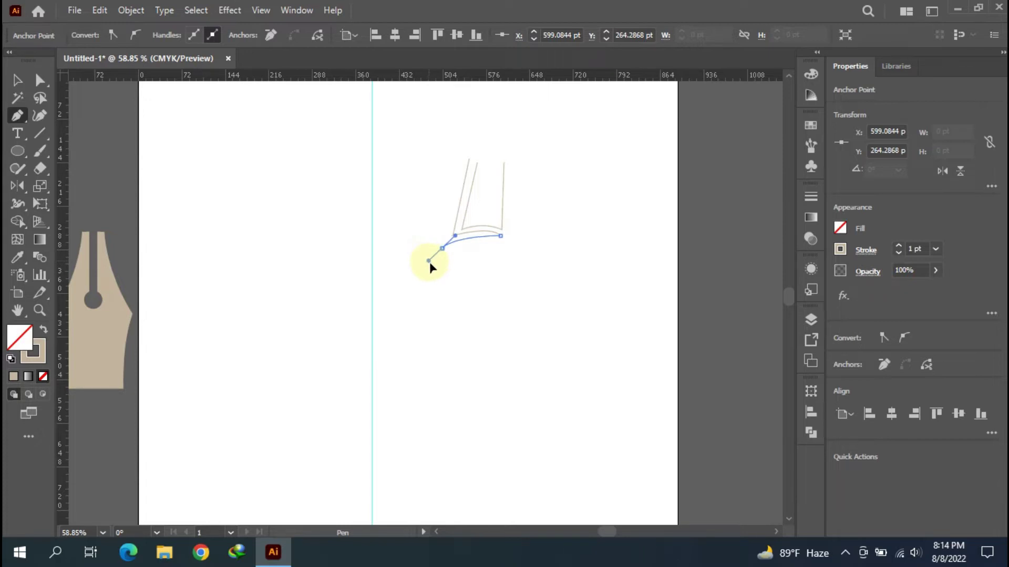
{"action": "left_click_drag", "start_coordinate": [429, 263], "coordinate": [430, 264]}
{"action": "mouse_move", "coordinate": [430, 263]}
{"action": "left_mouse_down"}
{"action": "mouse_move", "coordinate": [459, 239]}
{"action": "mouse_move", "coordinate": [444, 253]}
{"action": "mouse_move", "coordinate": [468, 138]}
{"action": "left_mouse_up"}
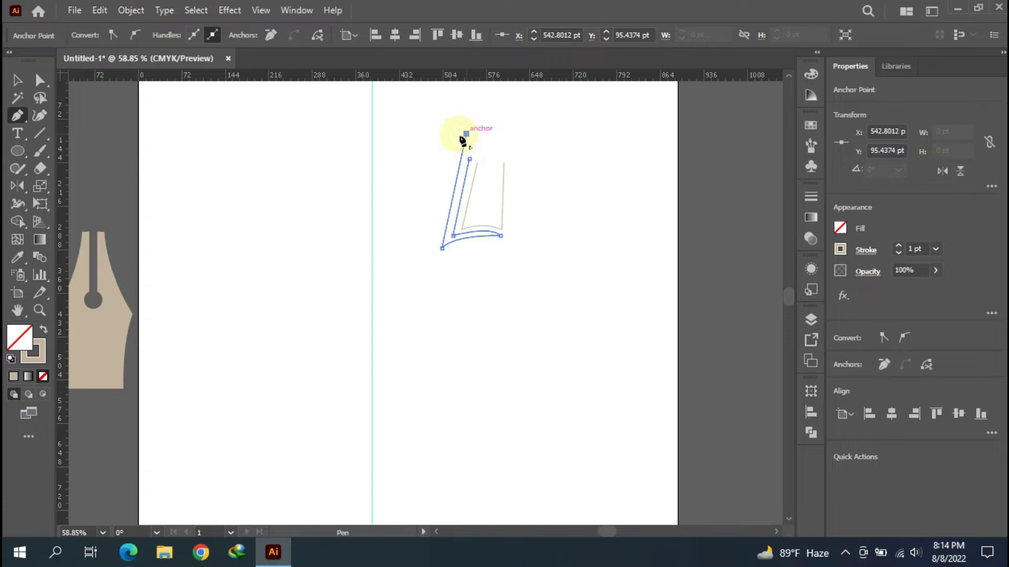
{"action": "left_click", "coordinate": [17, 79]}
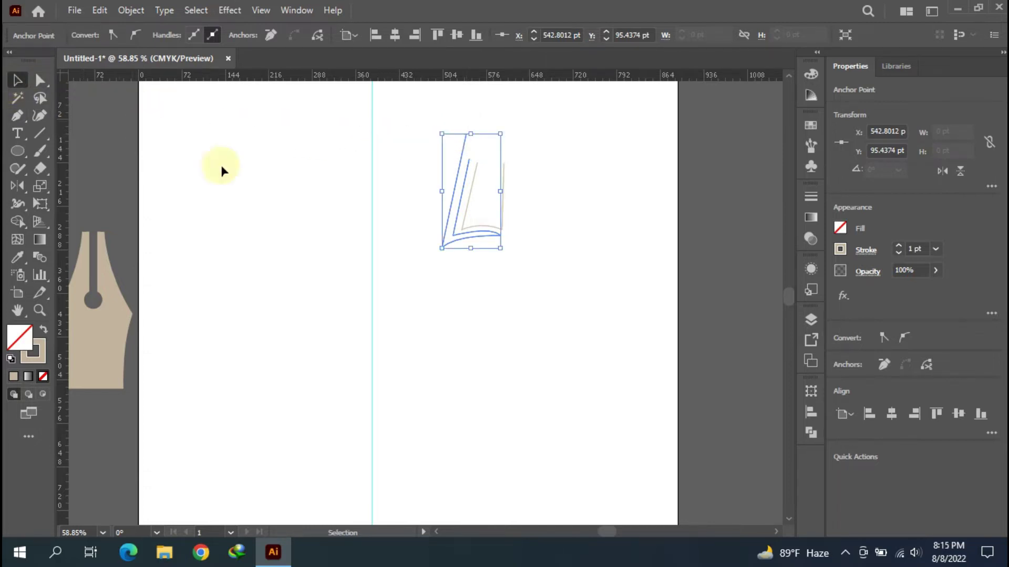
{"action": "left_click", "coordinate": [427, 274]}
{"action": "left_click_drag", "start_coordinate": [431, 198], "coordinate": [494, 265]}
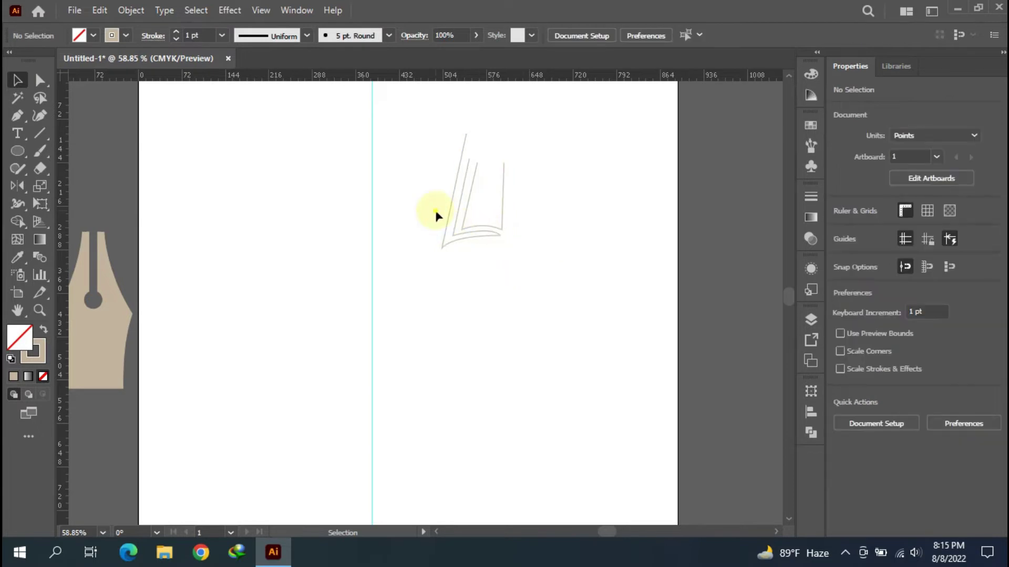
{"action": "left_click", "coordinate": [453, 242]}
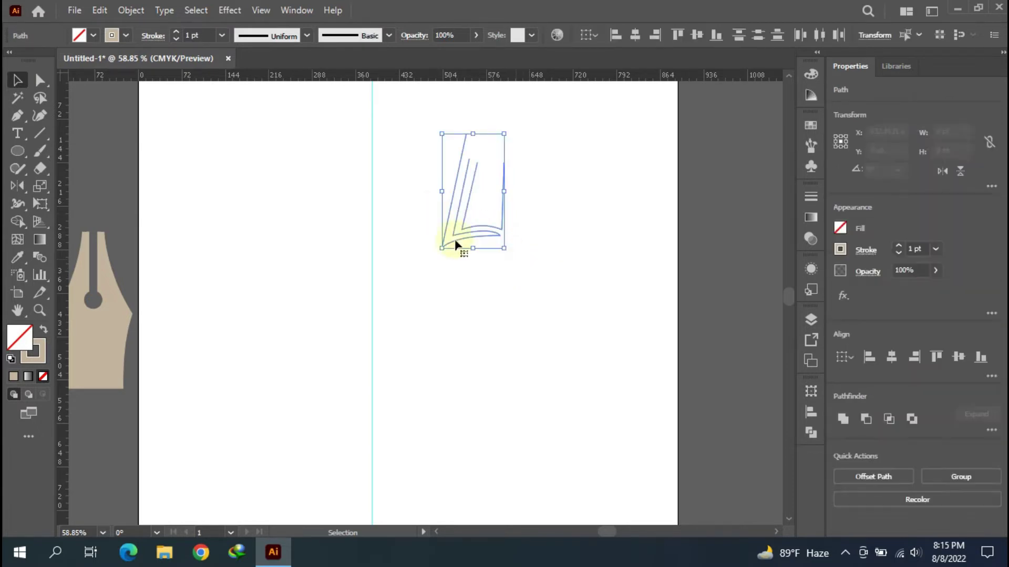
{"action": "left_click", "coordinate": [39, 80]}
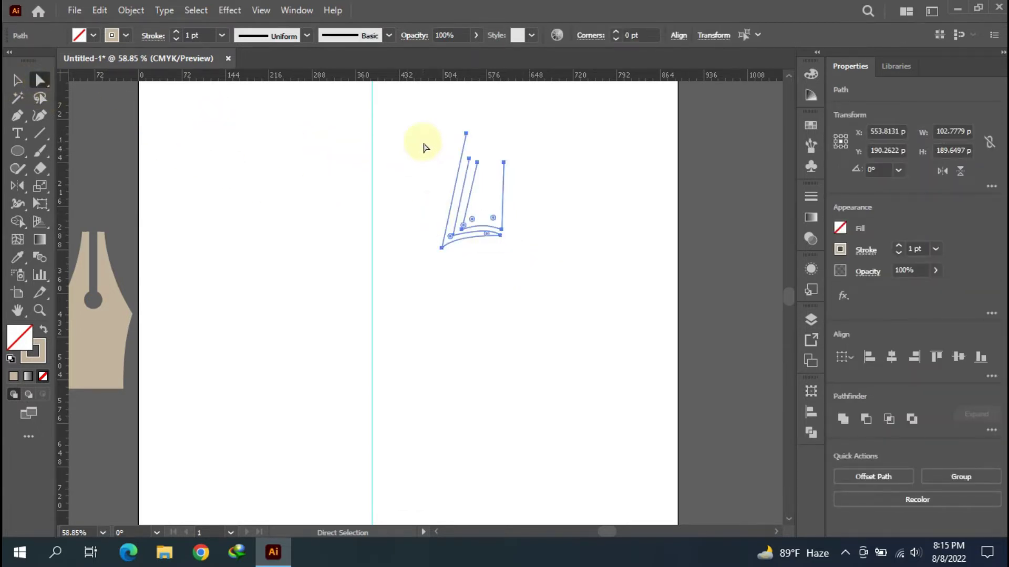
{"action": "left_click_drag", "start_coordinate": [423, 147], "coordinate": [520, 263]}
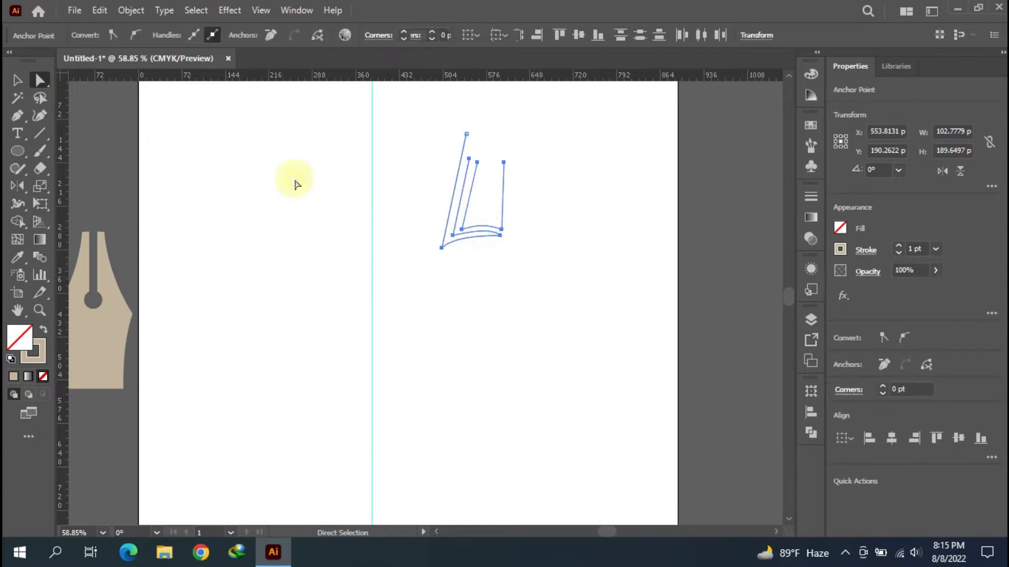
{"action": "left_click", "coordinate": [242, 166]}
{"action": "left_click_drag", "start_coordinate": [444, 127], "coordinate": [532, 278]}
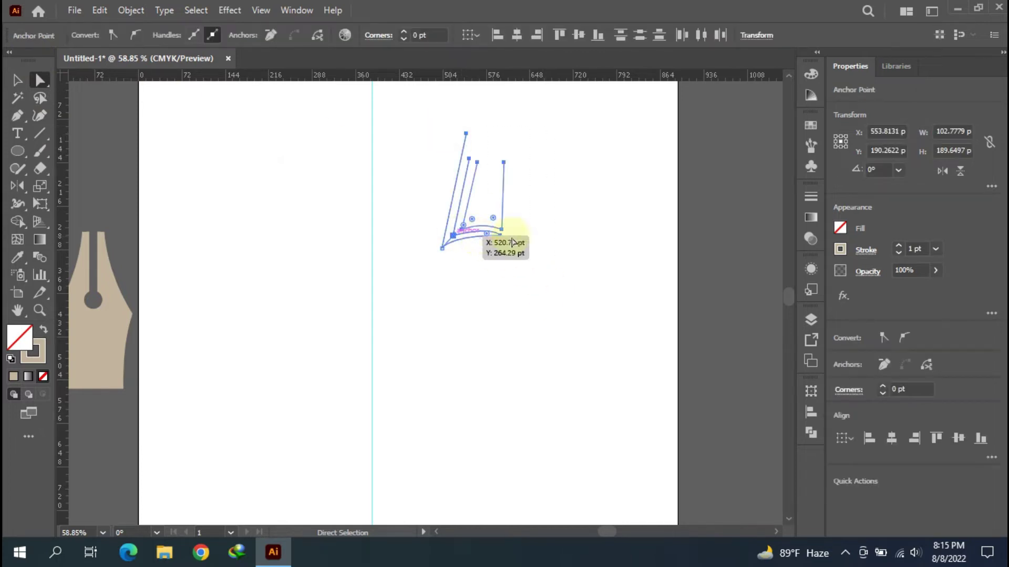
{"action": "left_click", "coordinate": [426, 230]}
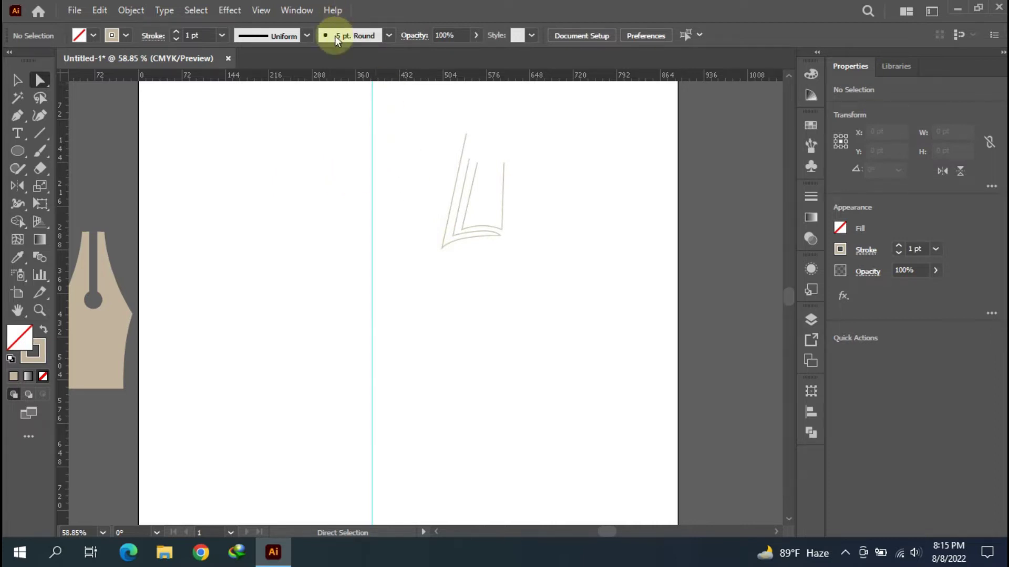
{"action": "left_click", "coordinate": [18, 116]}
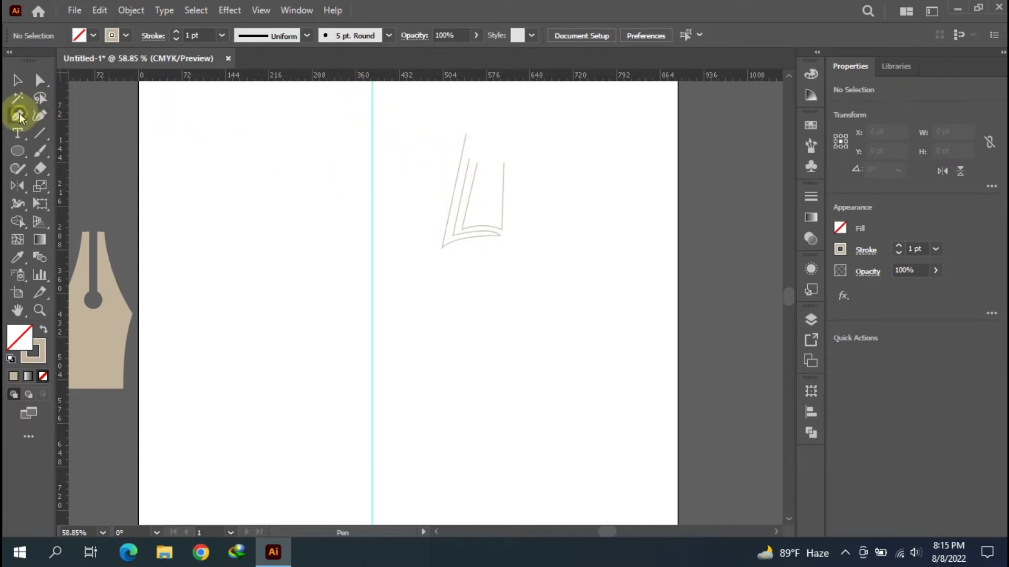
Step: Start a curve left of the page lines, dragging a curved anchor out to the right
{"action": "left_click", "coordinate": [431, 157]}
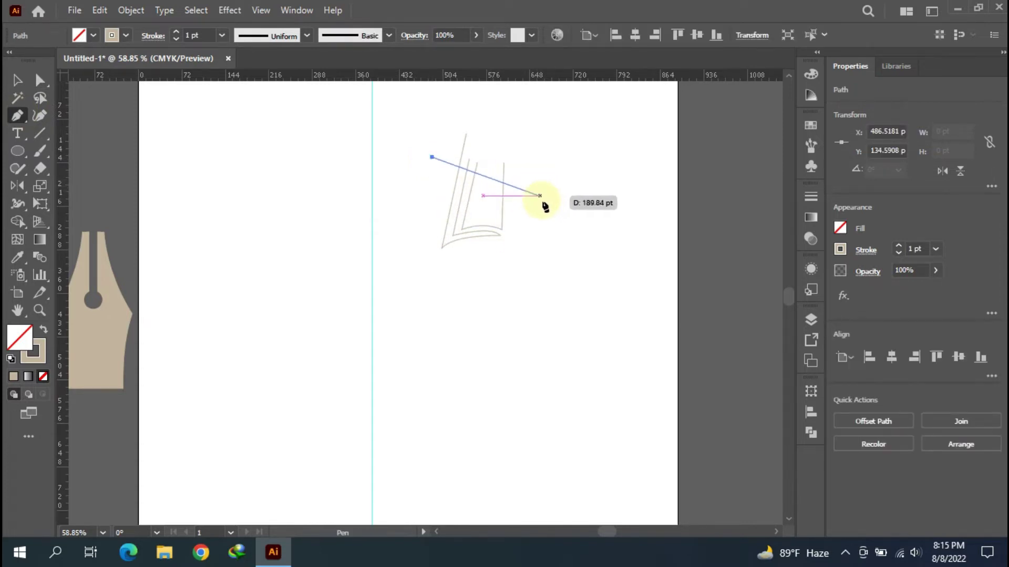
{"action": "left_click_drag", "start_coordinate": [552, 191], "coordinate": [590, 222]}
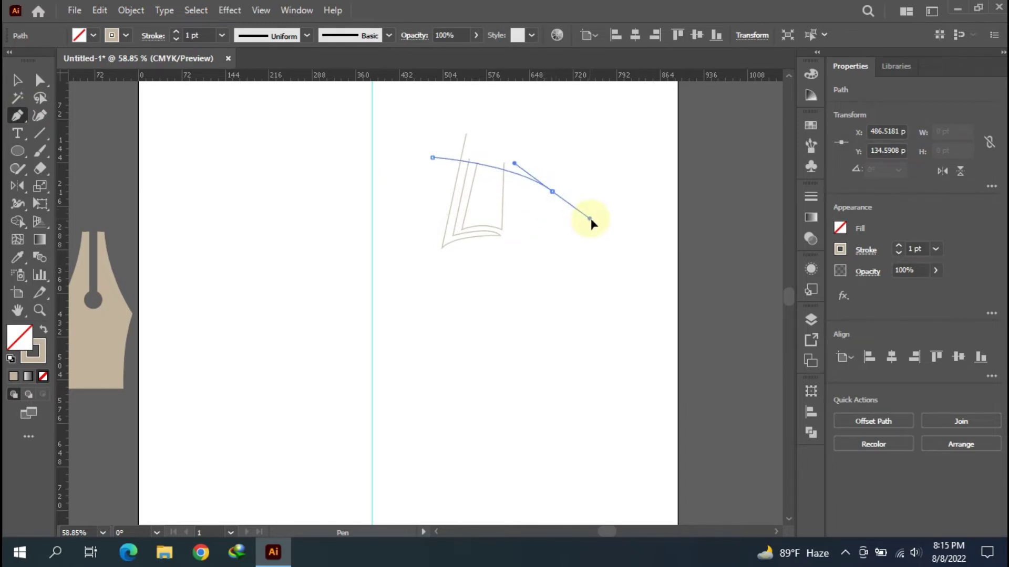
{"action": "left_click_drag", "start_coordinate": [591, 220], "coordinate": [594, 218]}
{"action": "key", "text": "ctrl+z"}
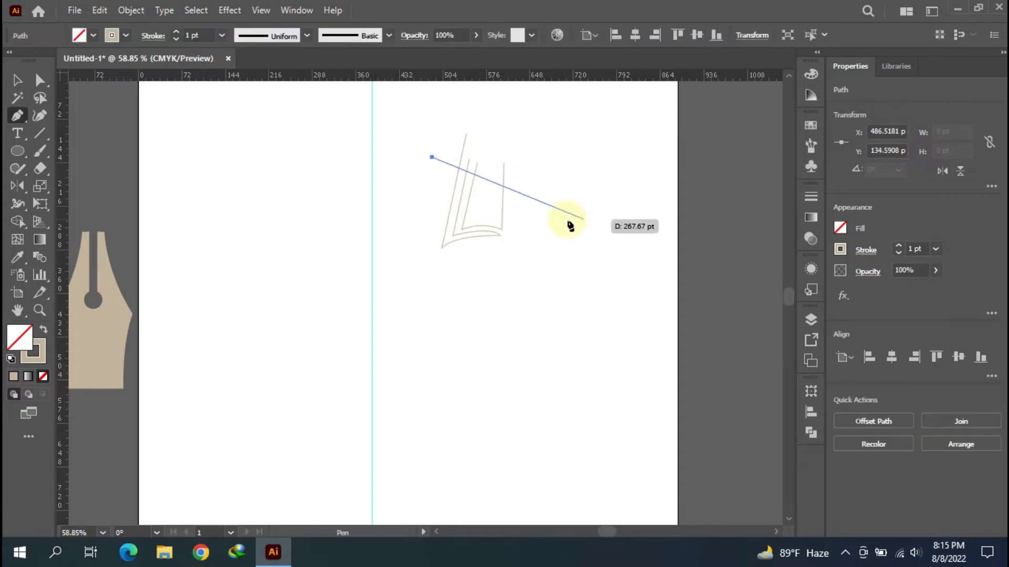
{"action": "mouse_move", "coordinate": [550, 197]}
{"action": "left_mouse_down"}
{"action": "mouse_move", "coordinate": [569, 221]}
{"action": "mouse_move", "coordinate": [557, 218]}
{"action": "mouse_move", "coordinate": [615, 253]}
{"action": "mouse_move", "coordinate": [597, 254]}
{"action": "mouse_move", "coordinate": [629, 244]}
{"action": "mouse_move", "coordinate": [626, 256]}
{"action": "mouse_move", "coordinate": [604, 246]}
{"action": "left_mouse_up"}
Step: Finish the arc across the page tops and select it with all the book lines
{"action": "left_click", "coordinate": [440, 170], "text": "ctrl"}
{"action": "left_click", "coordinate": [438, 163]}
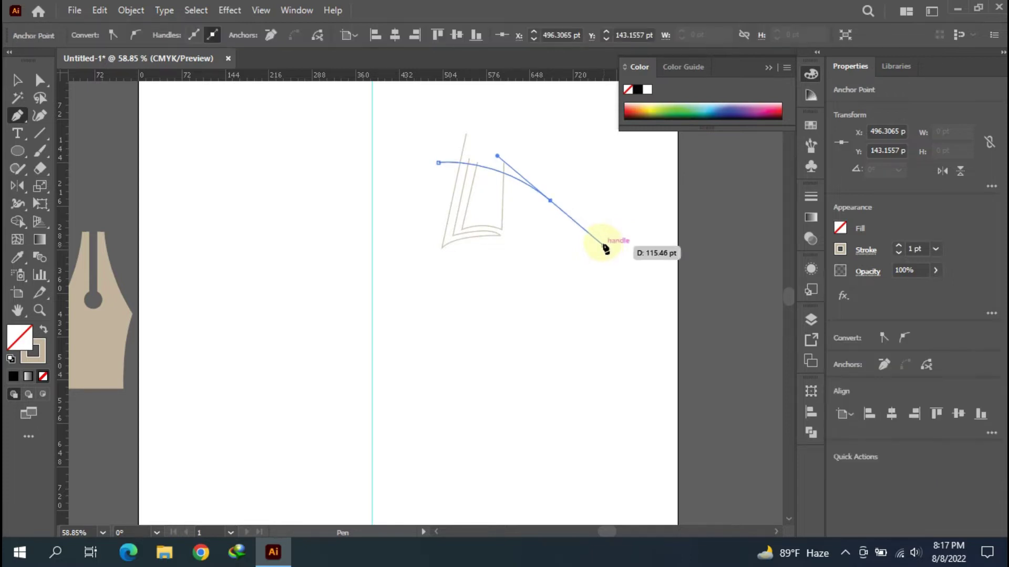
{"action": "left_click", "coordinate": [550, 202]}
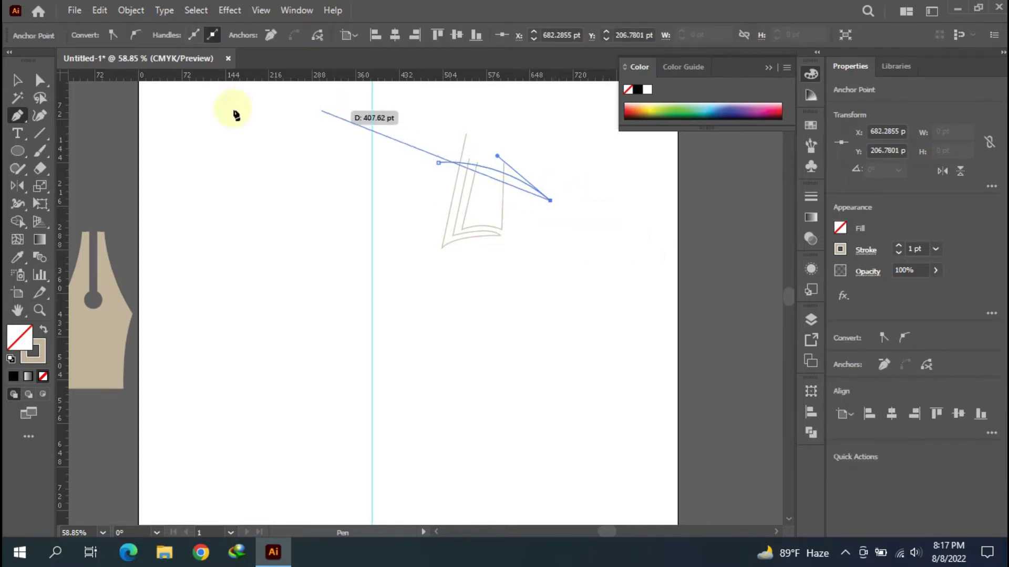
{"action": "left_click", "coordinate": [13, 82]}
{"action": "left_click_drag", "start_coordinate": [449, 131], "coordinate": [521, 261]}
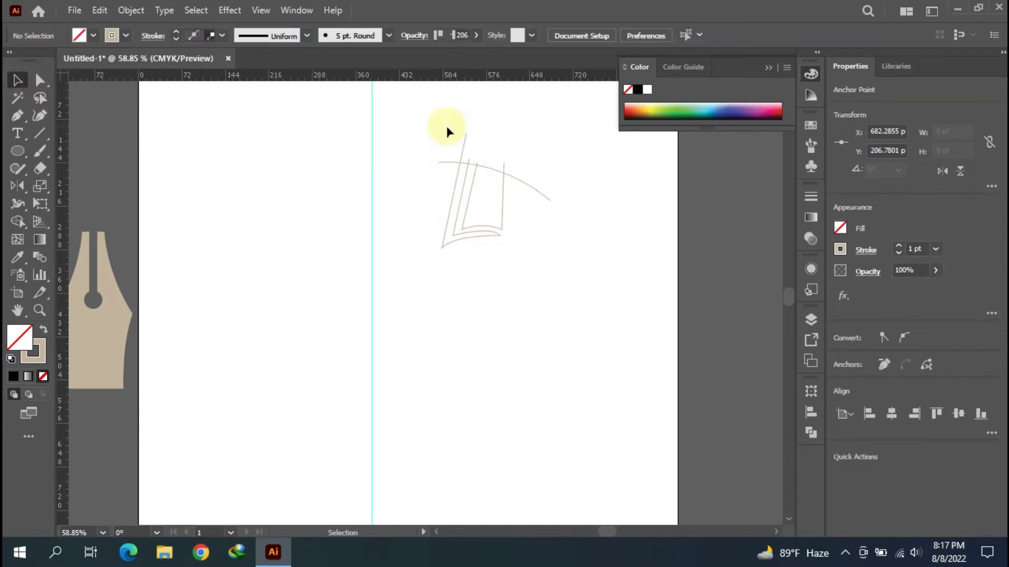
Step: Merge the page regions into black-filled shapes with the Shape Builder
{"action": "left_click", "coordinate": [17, 221]}
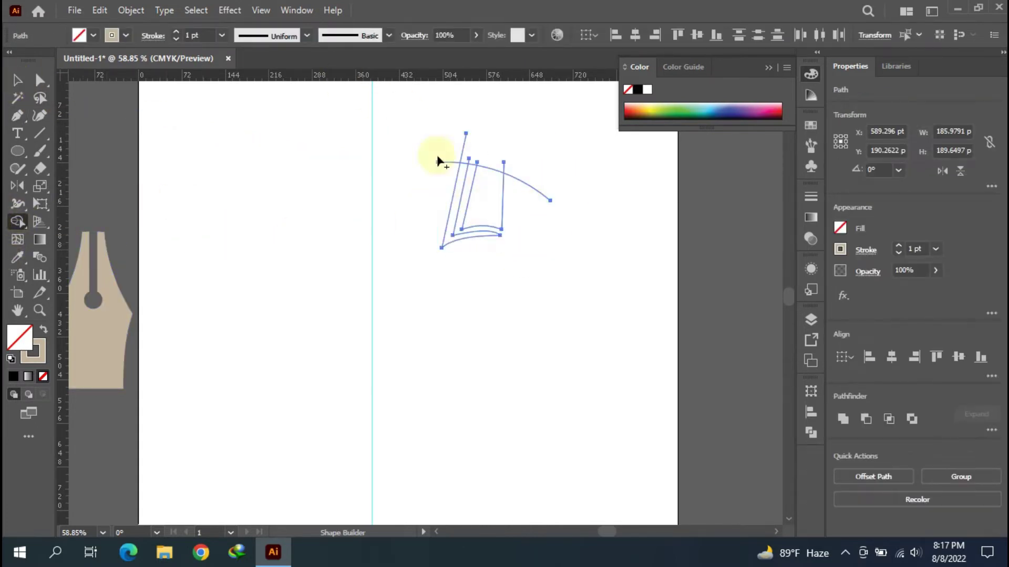
{"action": "left_click", "coordinate": [637, 89]}
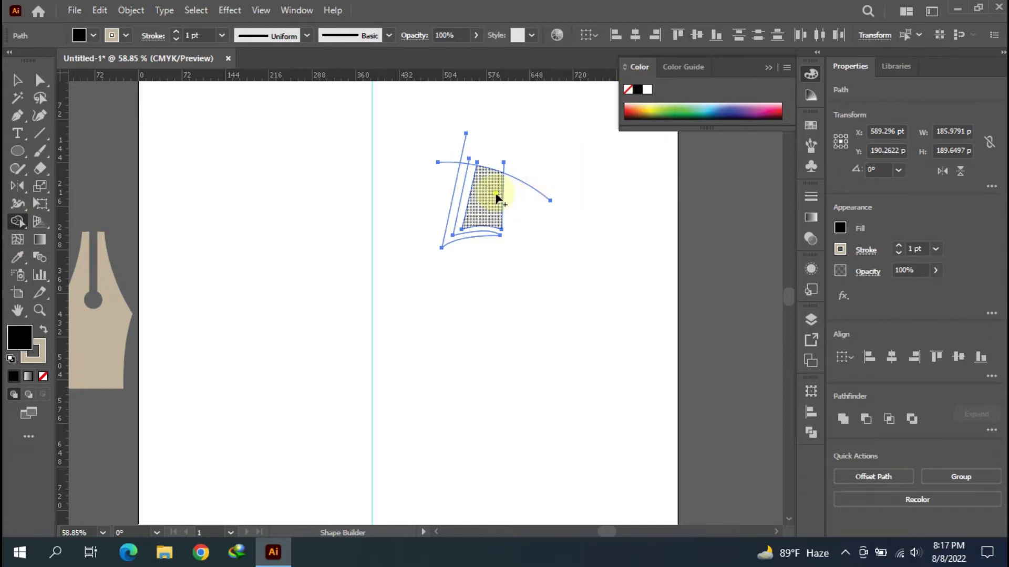
{"action": "left_click_drag", "start_coordinate": [497, 198], "coordinate": [448, 234]}
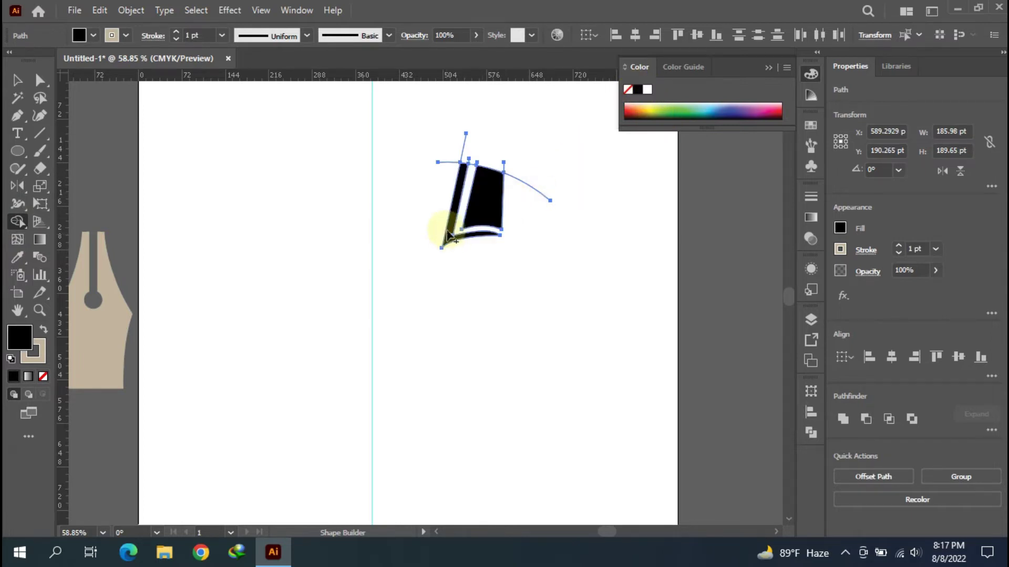
Step: Remove the leftover stray arc and line pieces above the book page
{"action": "left_click", "coordinate": [17, 80]}
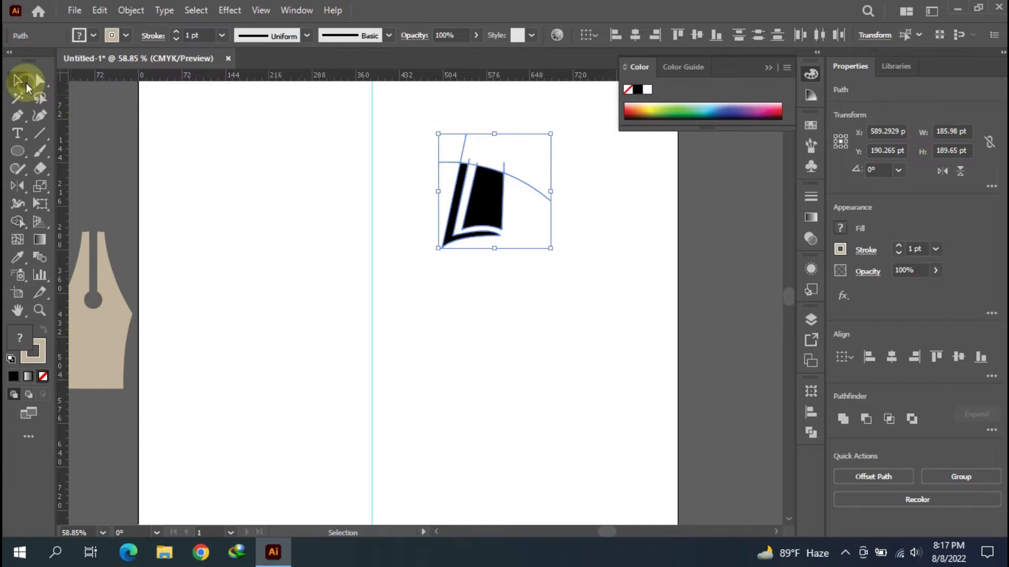
{"action": "left_click", "coordinate": [408, 150]}
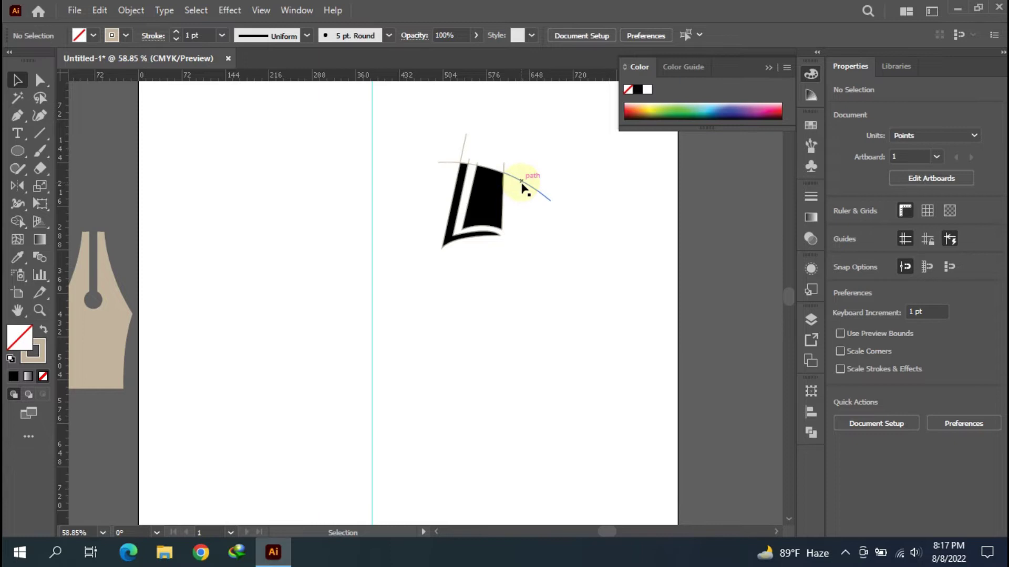
{"action": "left_click", "coordinate": [521, 187]}
{"action": "left_click", "coordinate": [518, 177]}
{"action": "left_click", "coordinate": [505, 164]}
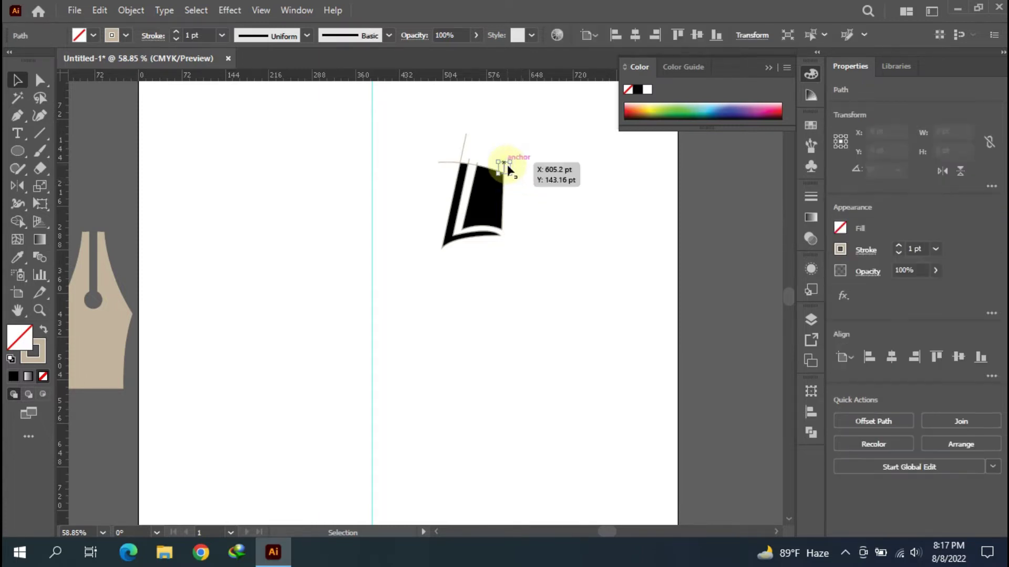
{"action": "left_click", "coordinate": [474, 167]}
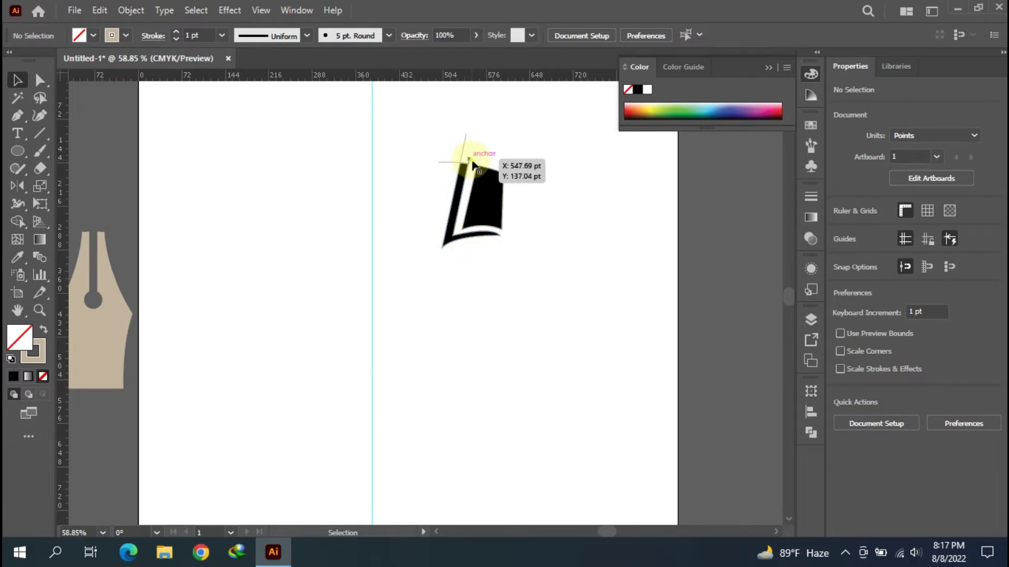
{"action": "left_click", "coordinate": [464, 152]}
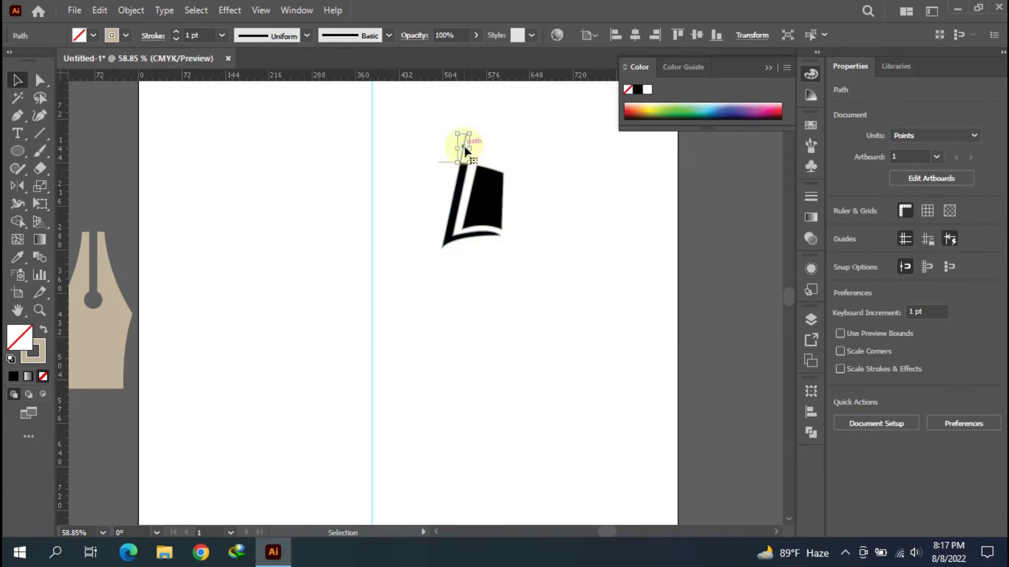
{"action": "left_click", "coordinate": [464, 152]}
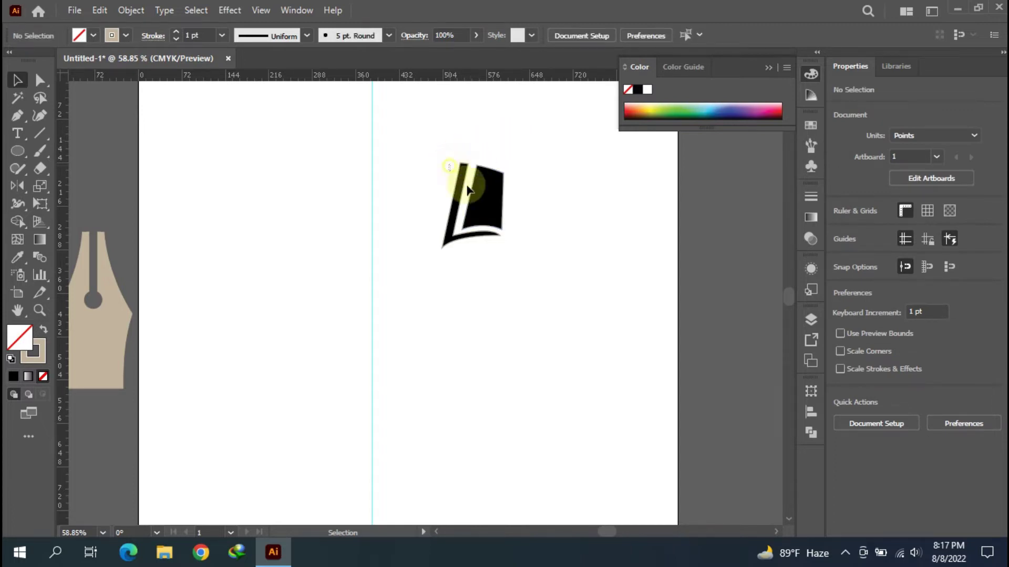
Step: Mirror a copy of the black page shape to form an open book
{"action": "left_click_drag", "start_coordinate": [450, 169], "coordinate": [559, 265]}
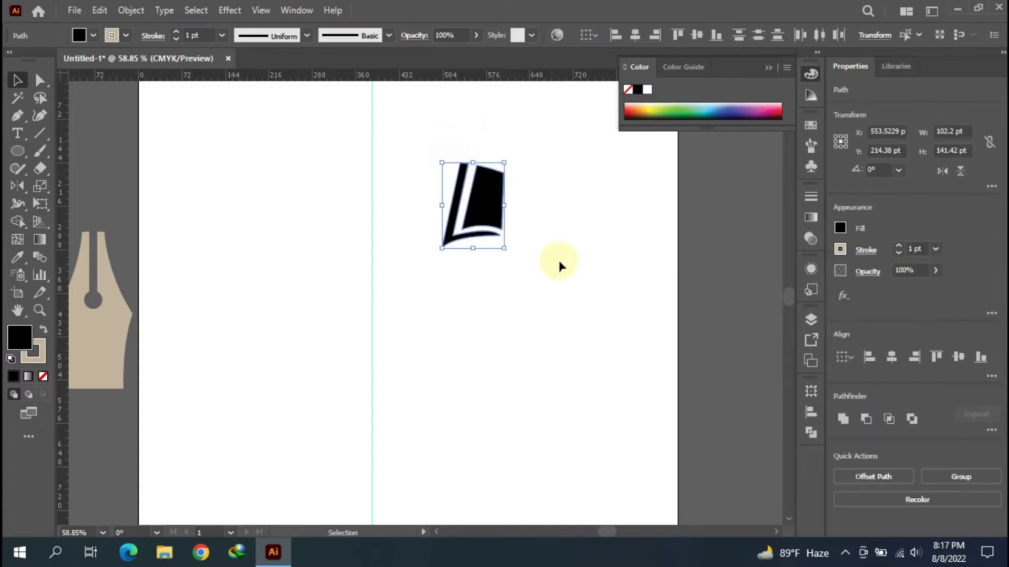
{"action": "left_click", "coordinate": [546, 221]}
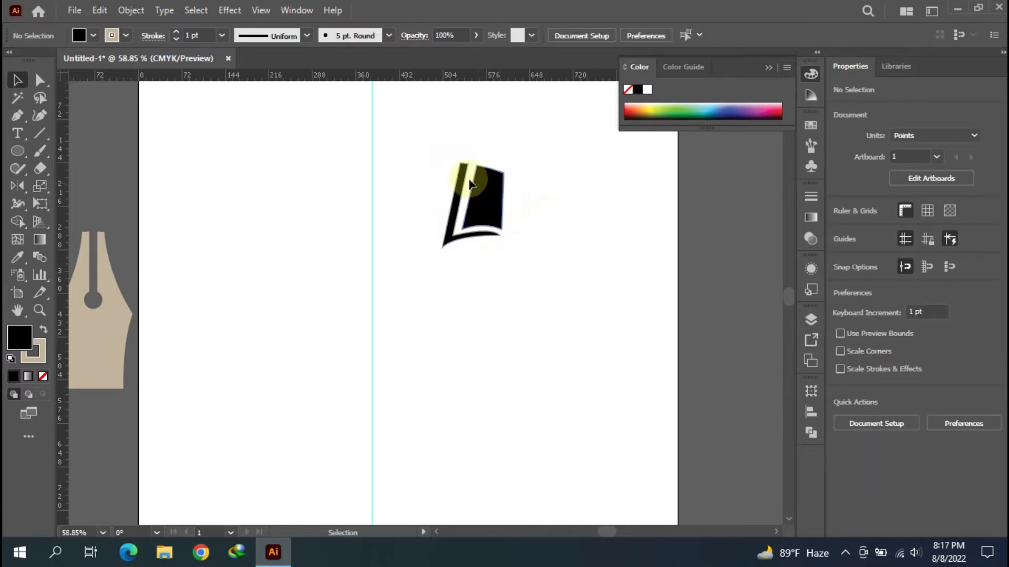
{"action": "left_click", "coordinate": [483, 216]}
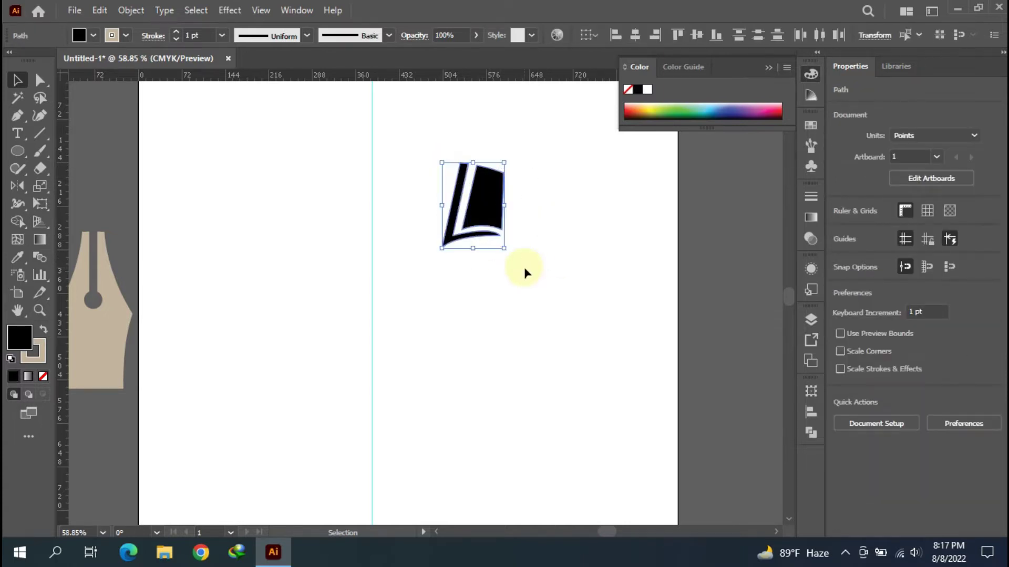
{"action": "left_click", "coordinate": [20, 187]}
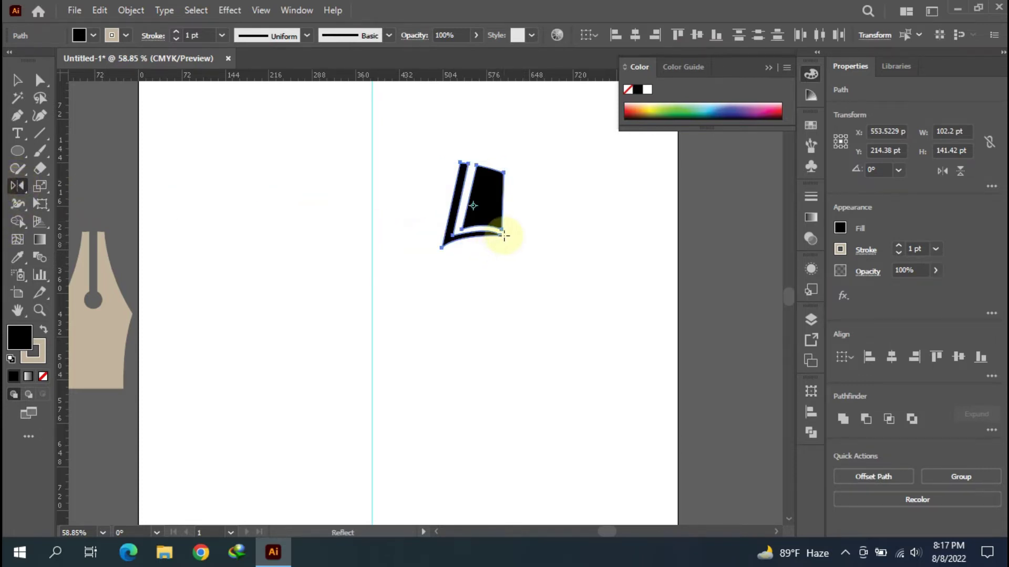
{"action": "left_click", "coordinate": [503, 236], "text": "alt"}
{"action": "left_click", "coordinate": [451, 374]}
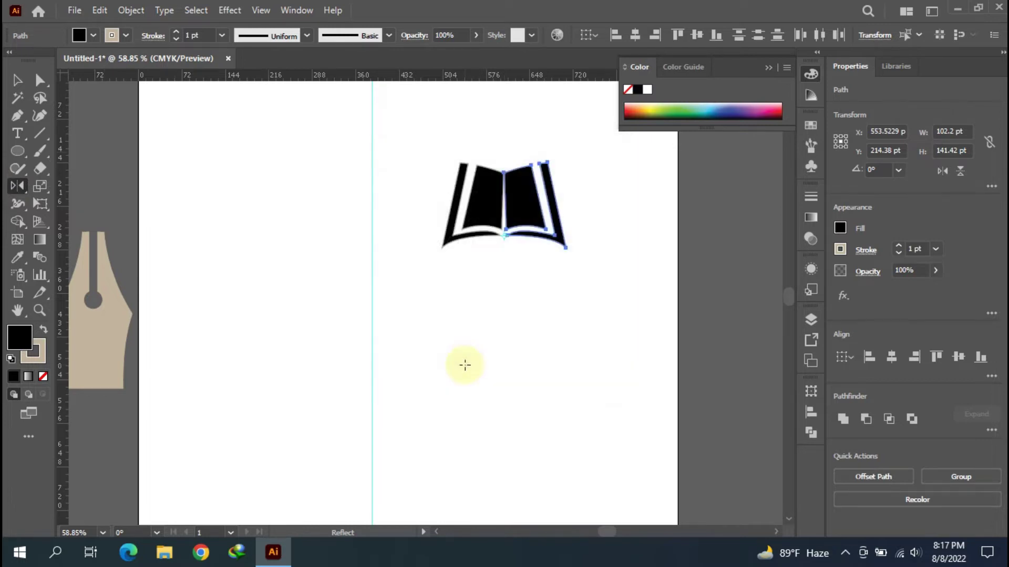
Step: Tilt the book's right page slightly
{"action": "left_click", "coordinate": [21, 86]}
{"action": "left_click", "coordinate": [234, 157]}
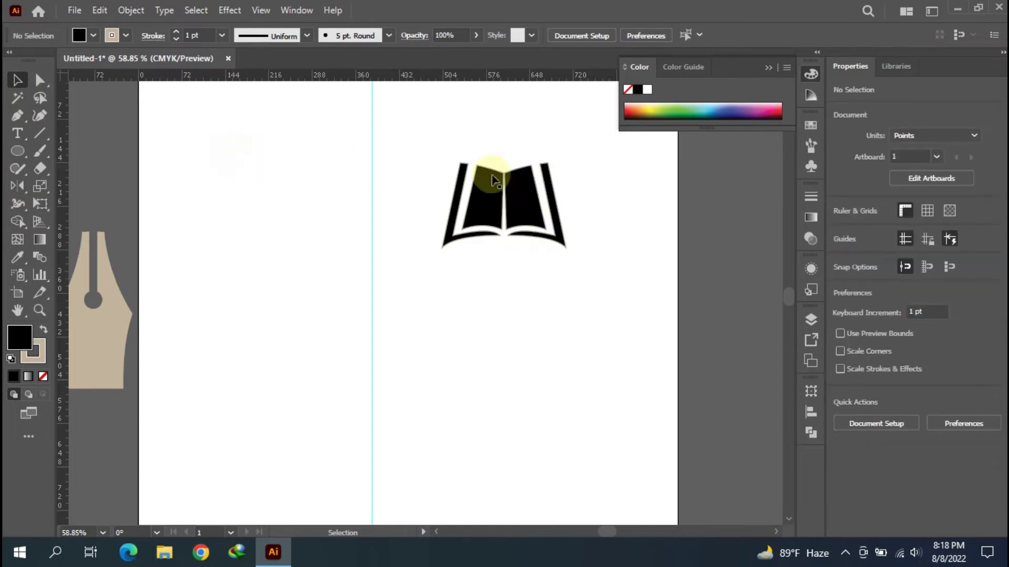
{"action": "left_click", "coordinate": [535, 182]}
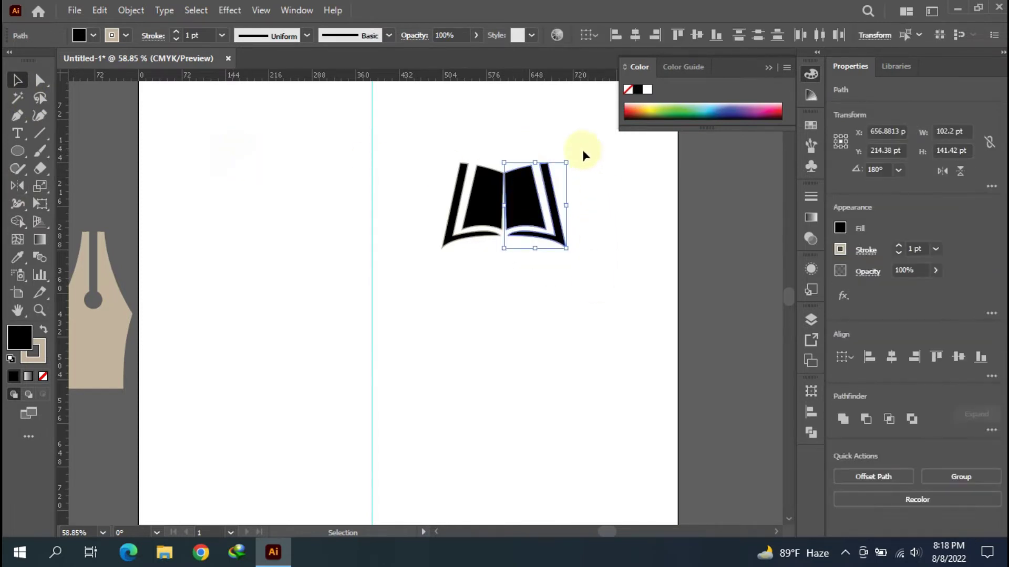
{"action": "left_click_drag", "start_coordinate": [576, 159], "coordinate": [578, 161]}
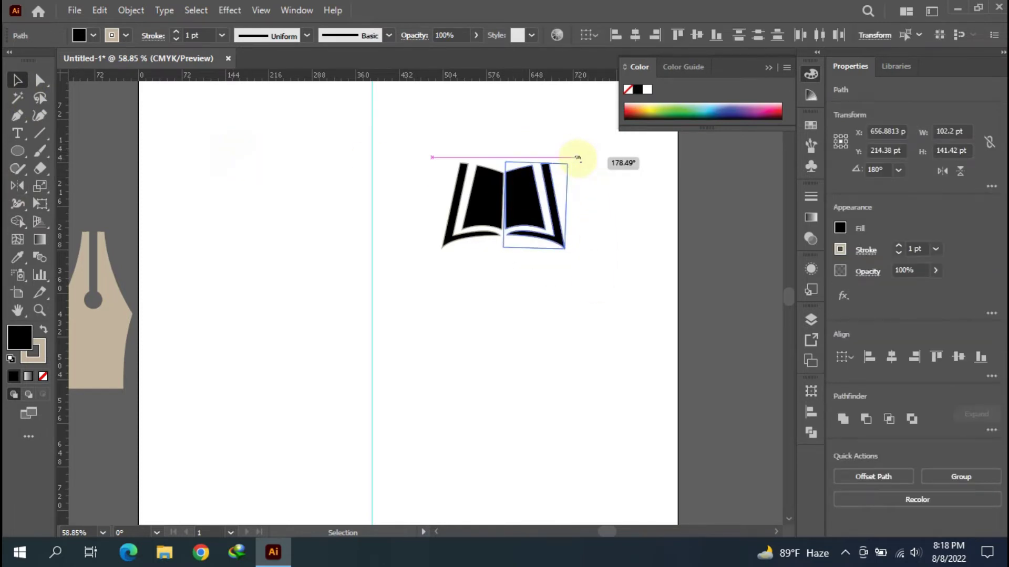
{"action": "left_click", "coordinate": [590, 194]}
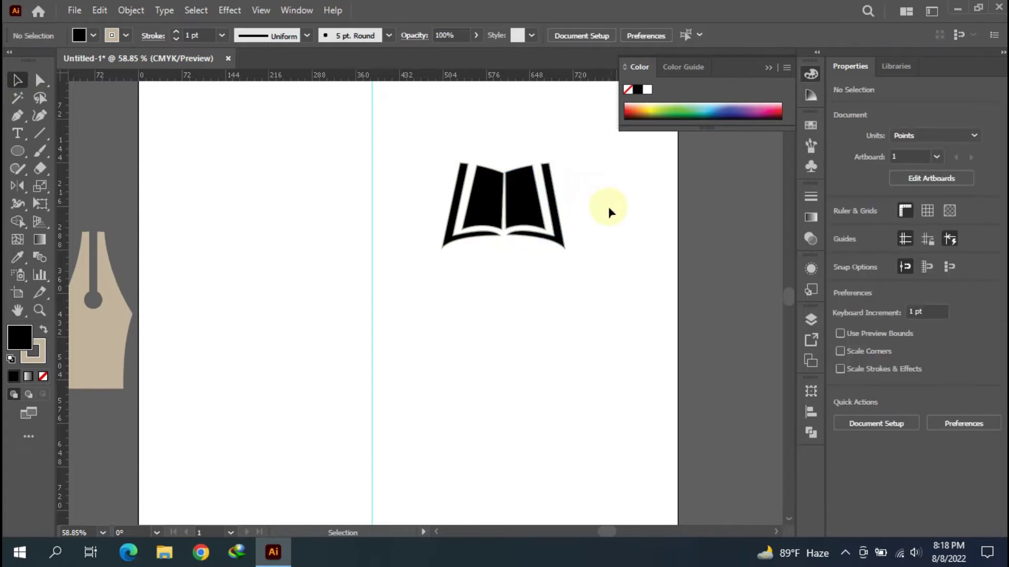
Step: Move the open book left and the pen nib off the artboard beside it
{"action": "left_click_drag", "start_coordinate": [436, 164], "coordinate": [587, 277]}
{"action": "left_click_drag", "start_coordinate": [525, 196], "coordinate": [265, 219]}
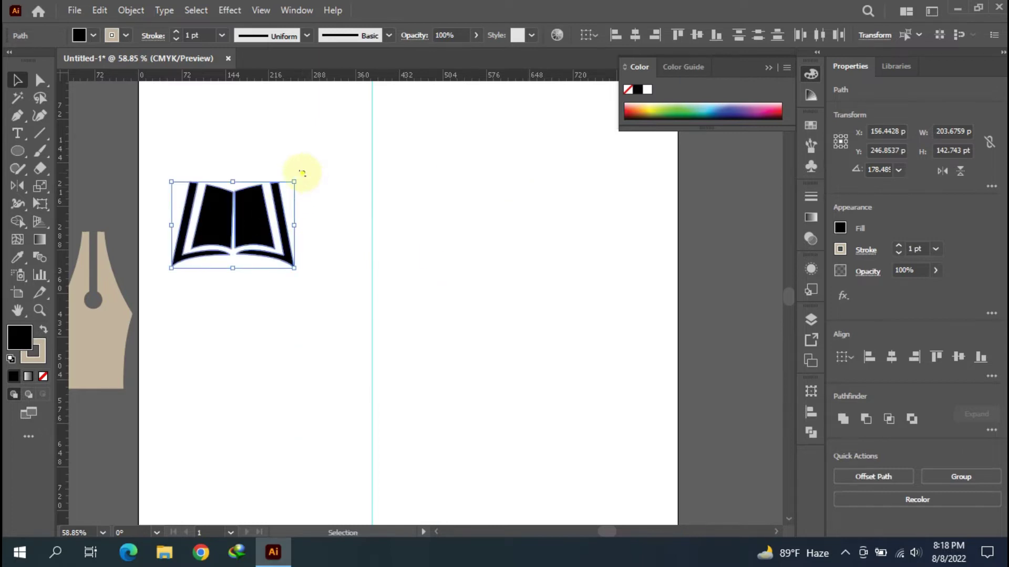
{"action": "left_click_drag", "start_coordinate": [327, 344], "coordinate": [210, 342]}
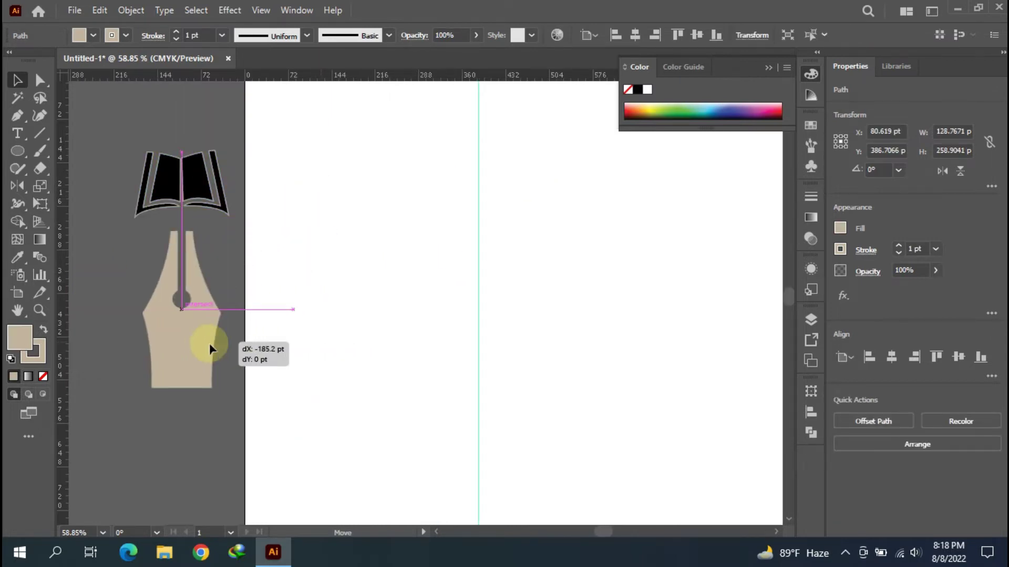
{"action": "left_click", "coordinate": [440, 311]}
{"action": "scroll", "coordinate": [446, 304], "scroll_direction": "left", "scroll_amount": 2}
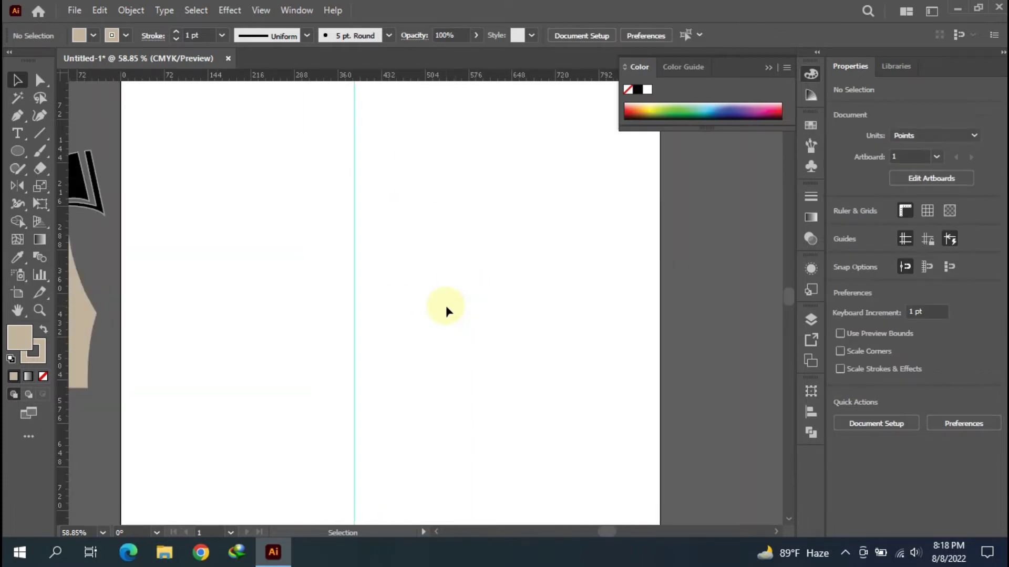
{"action": "left_click", "coordinate": [279, 132]}
Step: Draw a narrow upright ellipse near the artboard's top and fill it black
{"action": "left_click", "coordinate": [12, 154]}
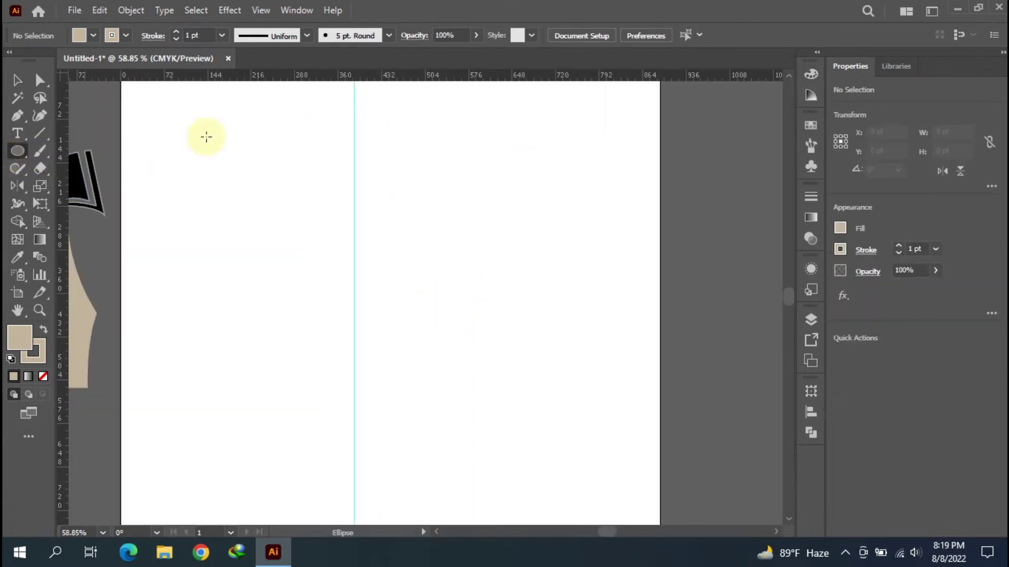
{"action": "left_click_drag", "start_coordinate": [239, 147], "coordinate": [252, 187]}
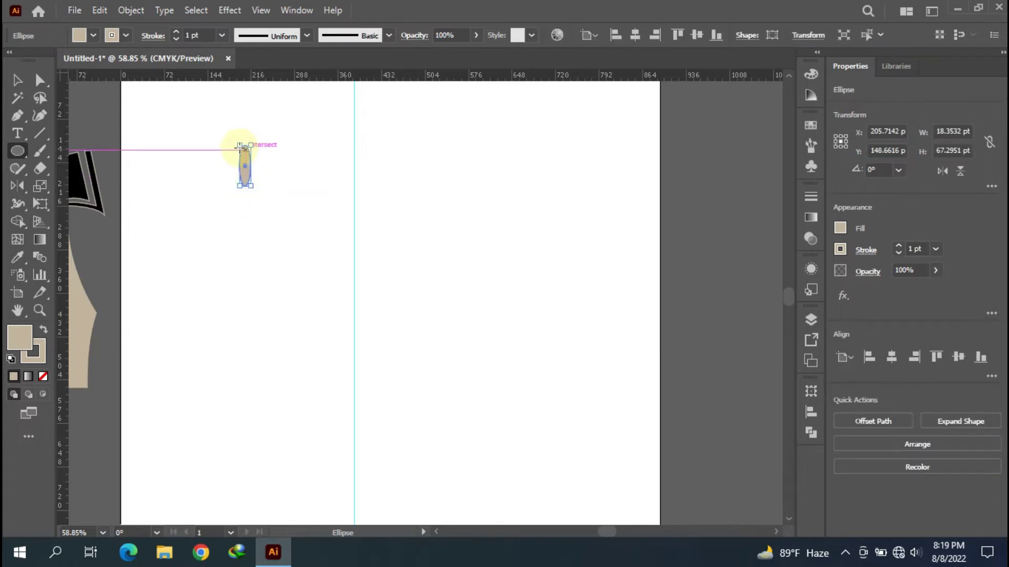
{"action": "left_click", "coordinate": [809, 122]}
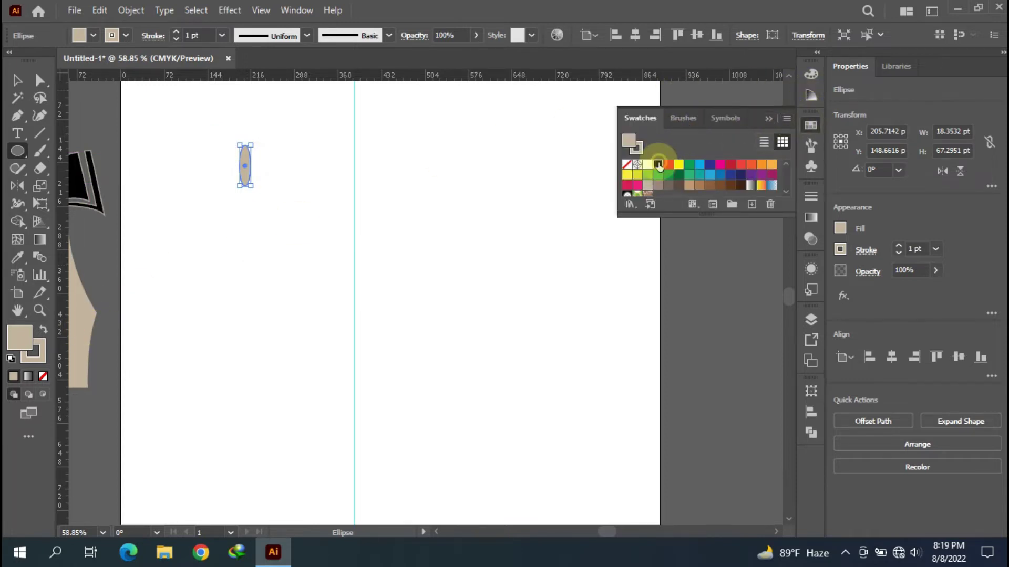
{"action": "left_click", "coordinate": [660, 166]}
{"action": "left_click", "coordinate": [19, 83]}
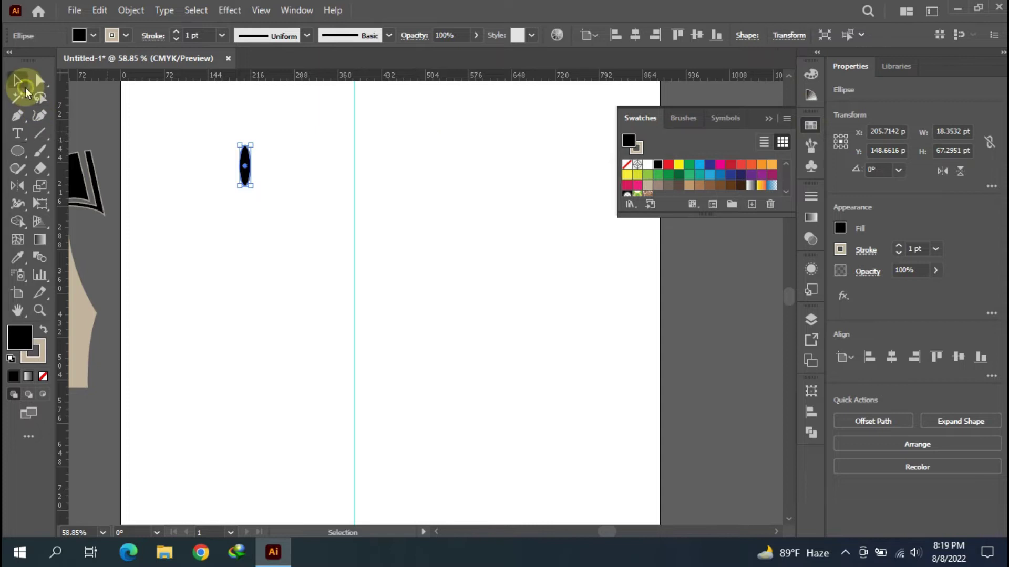
{"action": "left_click", "coordinate": [326, 127]}
{"action": "left_click", "coordinate": [767, 118]}
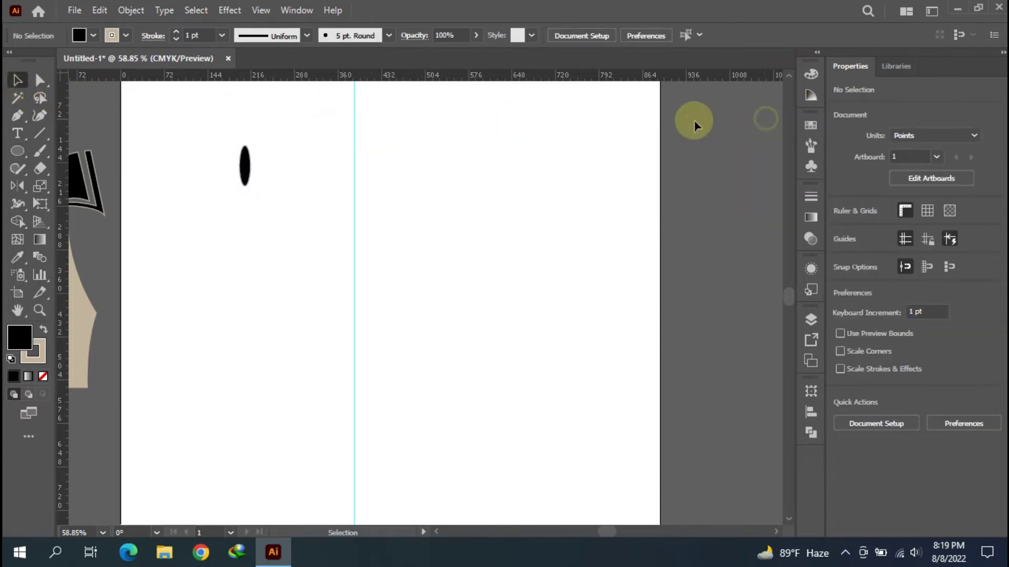
Step: Convert the ellipse's top and bottom anchors into sharp points
{"action": "left_click", "coordinate": [244, 165]}
{"action": "left_click_drag", "start_coordinate": [15, 112], "coordinate": [106, 171]}
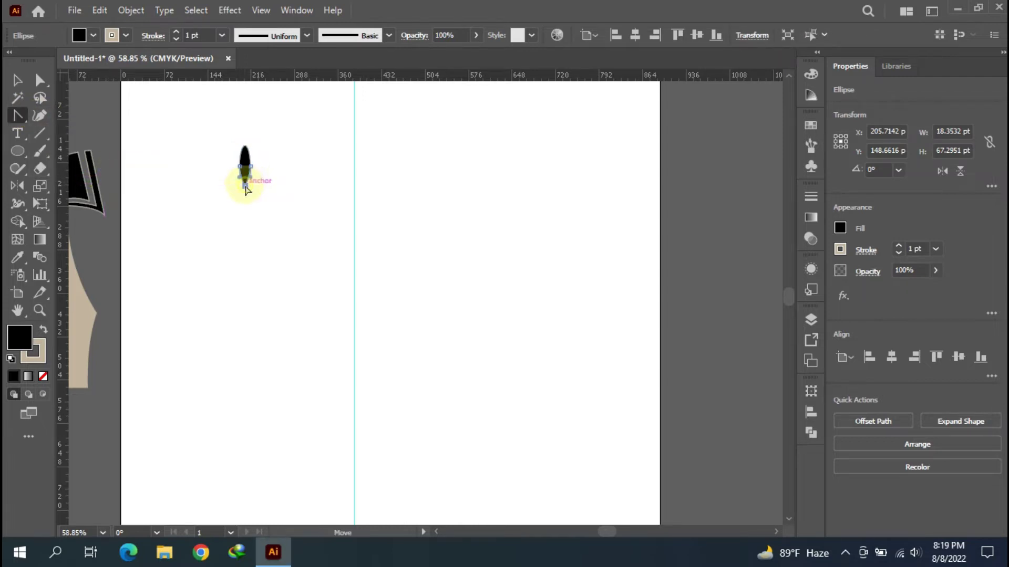
{"action": "left_click", "coordinate": [245, 187]}
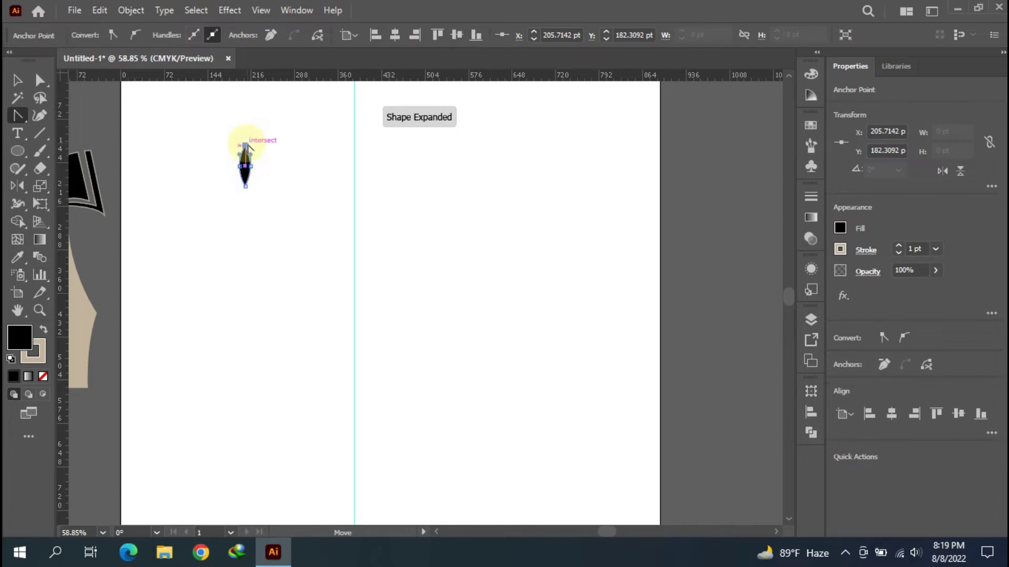
{"action": "left_click", "coordinate": [245, 145]}
Step: Move the pointed shape lower on the artboard and zoom to 100%
{"action": "left_click", "coordinate": [17, 80]}
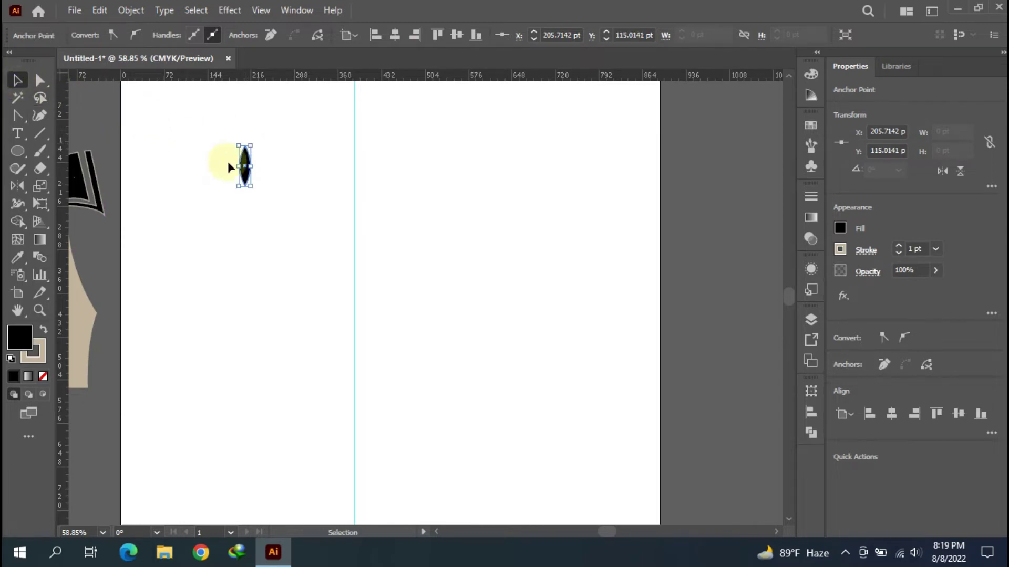
{"action": "left_click", "coordinate": [228, 167]}
{"action": "left_click", "coordinate": [246, 167]}
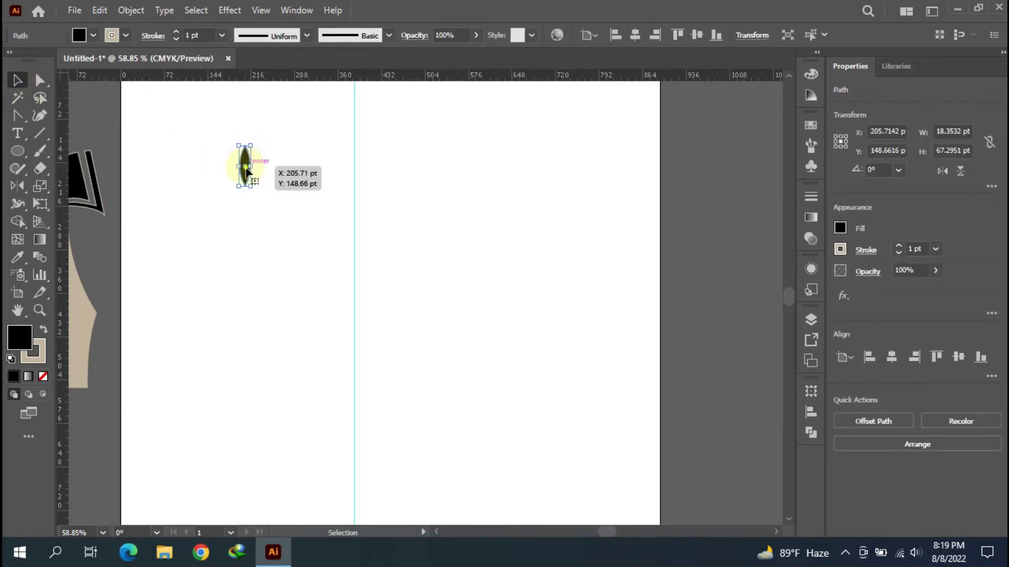
{"action": "left_click_drag", "start_coordinate": [245, 170], "coordinate": [257, 226]}
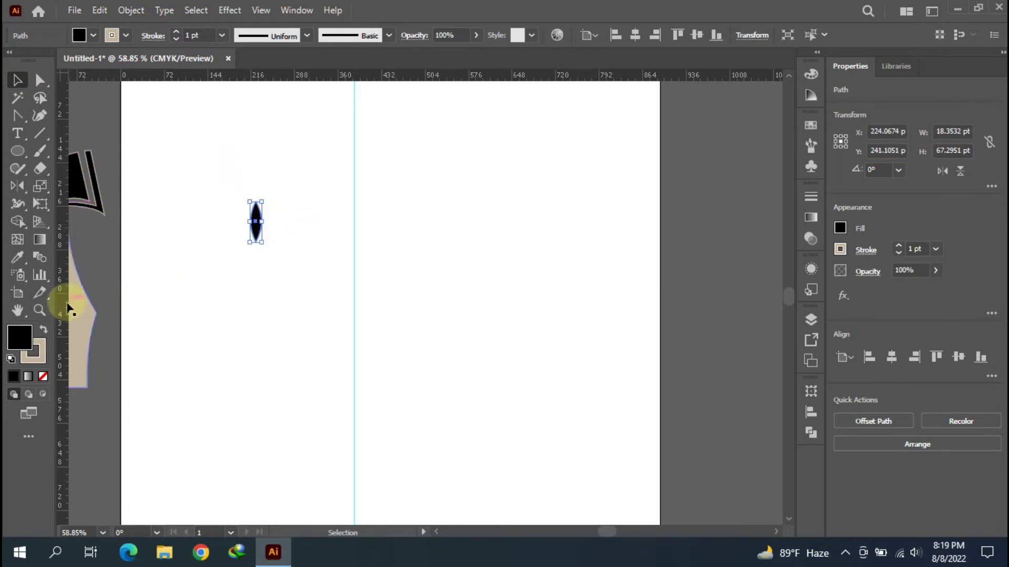
{"action": "left_click", "coordinate": [39, 310]}
{"action": "left_click", "coordinate": [457, 282]}
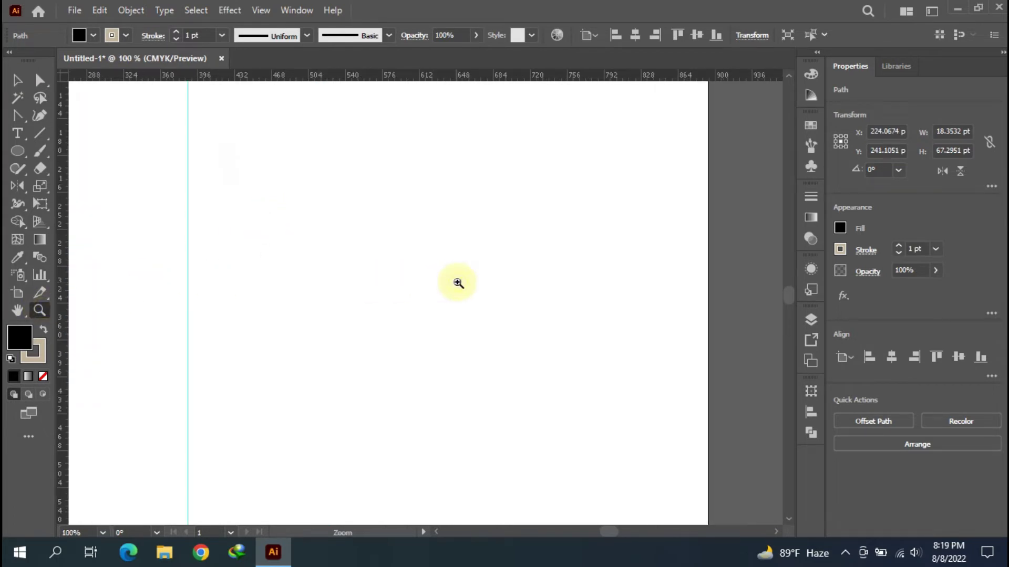
Step: Zoom in on the lens shape and set the stroke colour to None
{"action": "scroll", "coordinate": [458, 281], "scroll_direction": "left", "scroll_amount": 5}
{"action": "left_click", "coordinate": [457, 281]}
{"action": "scroll", "coordinate": [457, 280], "scroll_direction": "left", "scroll_amount": 3}
{"action": "scroll", "coordinate": [457, 279], "scroll_direction": "right", "scroll_amount": 2}
{"action": "scroll", "coordinate": [455, 273], "scroll_direction": "up", "scroll_amount": 3}
{"action": "scroll", "coordinate": [456, 272], "scroll_direction": "left", "scroll_amount": 3}
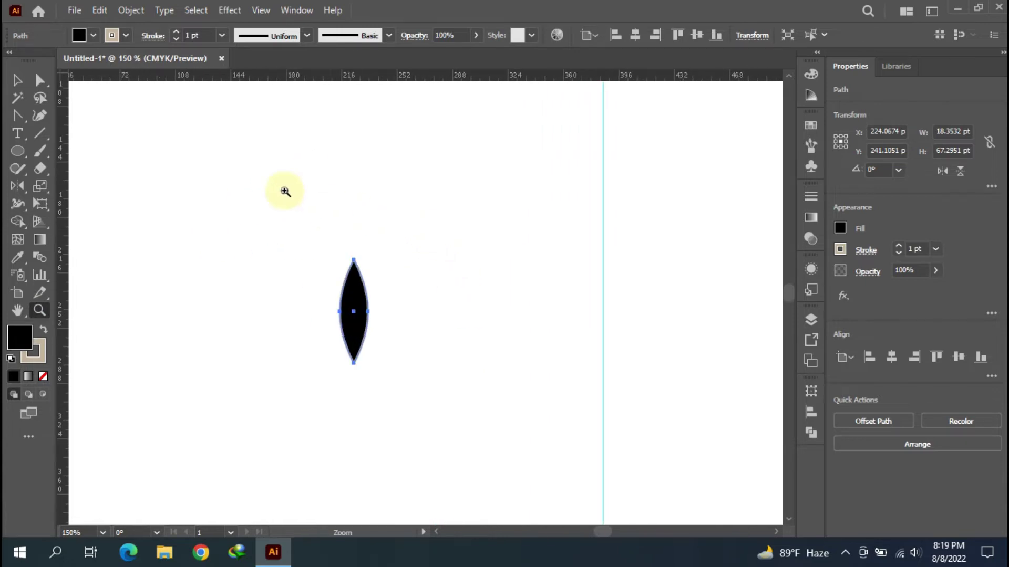
{"action": "left_click", "coordinate": [17, 79]}
{"action": "left_click", "coordinate": [244, 196]}
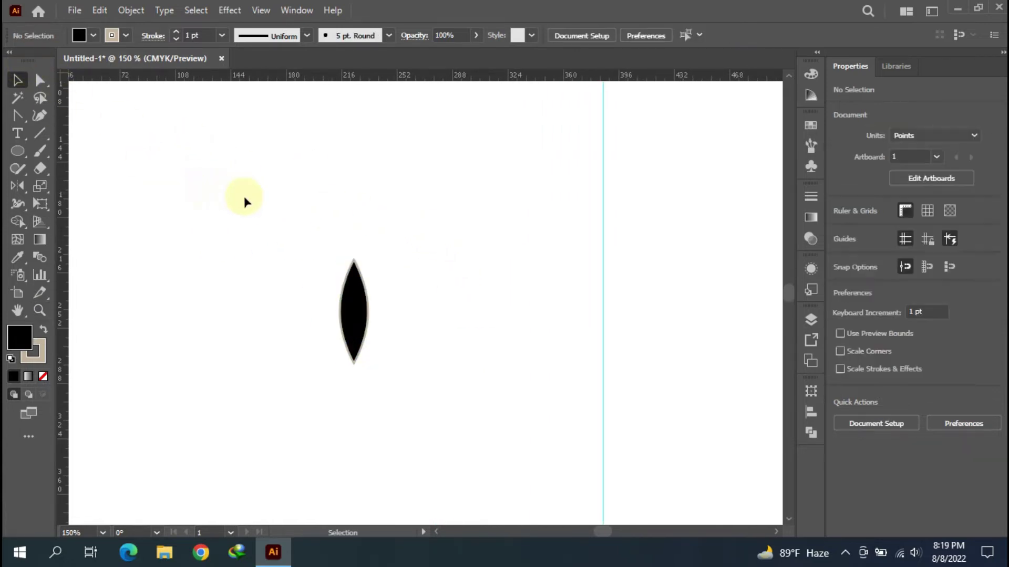
{"action": "left_click", "coordinate": [41, 352]}
{"action": "left_click", "coordinate": [43, 376]}
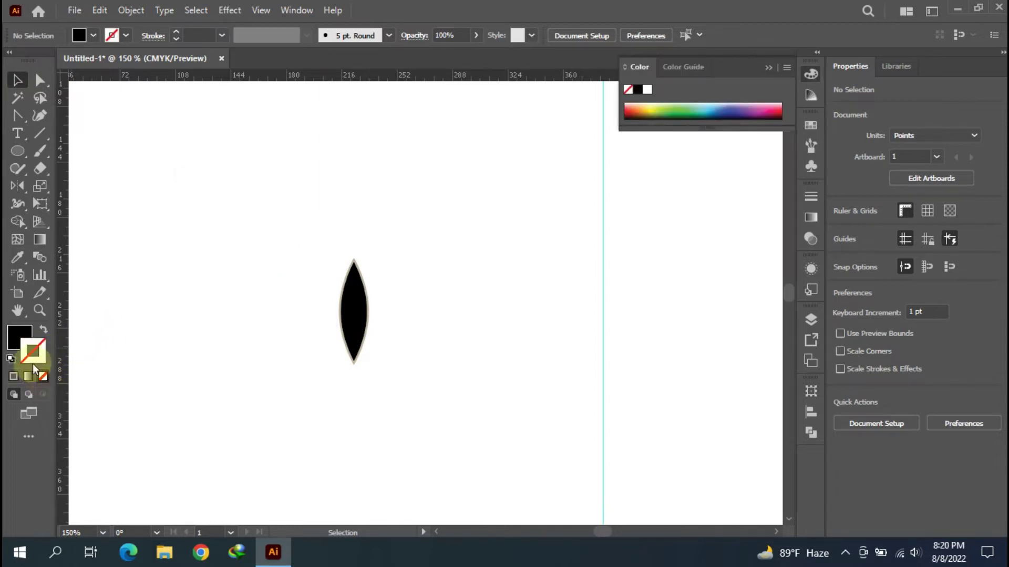
{"action": "left_click", "coordinate": [16, 336]}
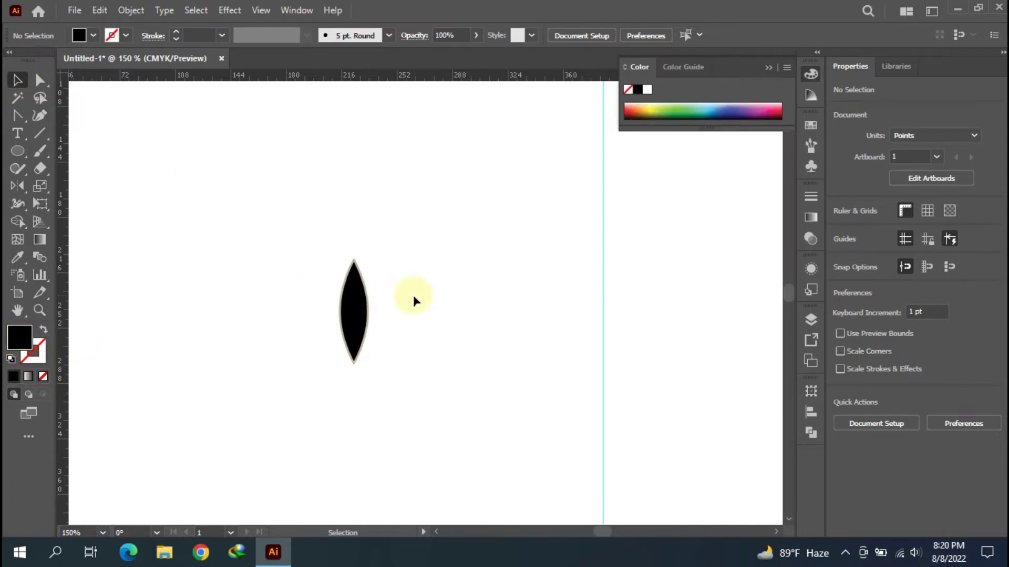
Step: Remove the lens shape's outline by setting its stroke to None
{"action": "left_click", "coordinate": [359, 300]}
{"action": "left_click", "coordinate": [43, 360]}
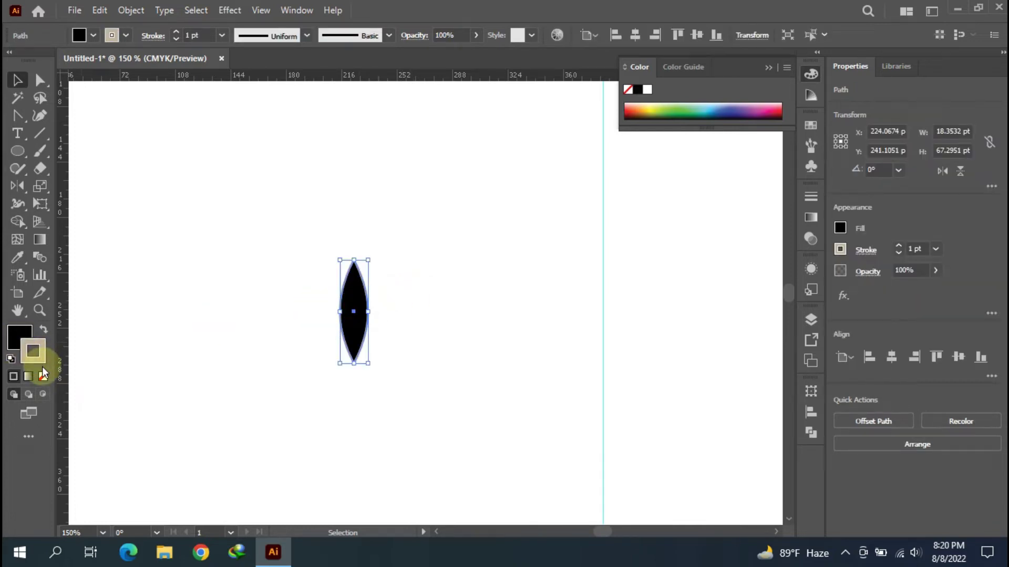
{"action": "left_click", "coordinate": [44, 377]}
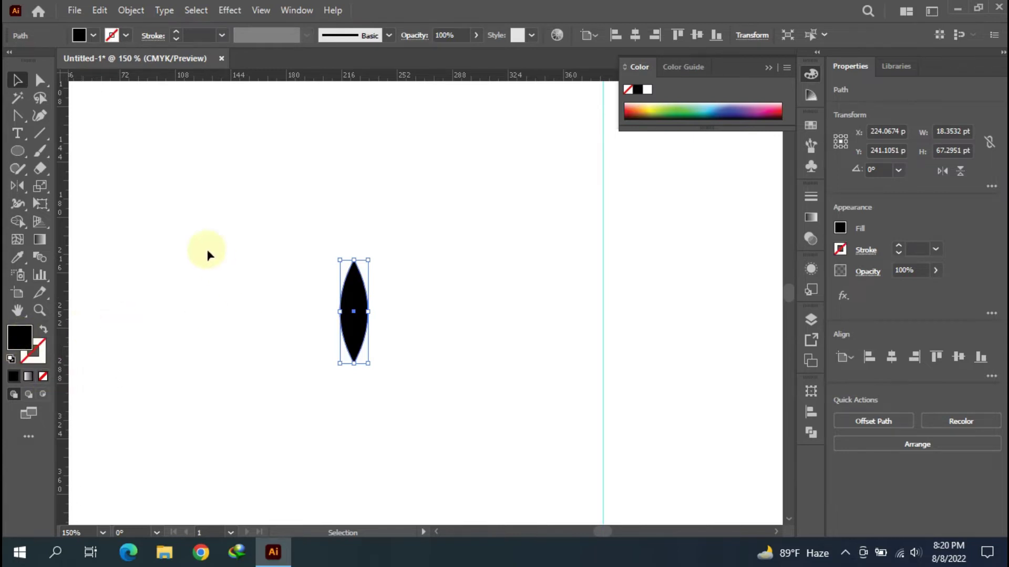
{"action": "left_click", "coordinate": [119, 184]}
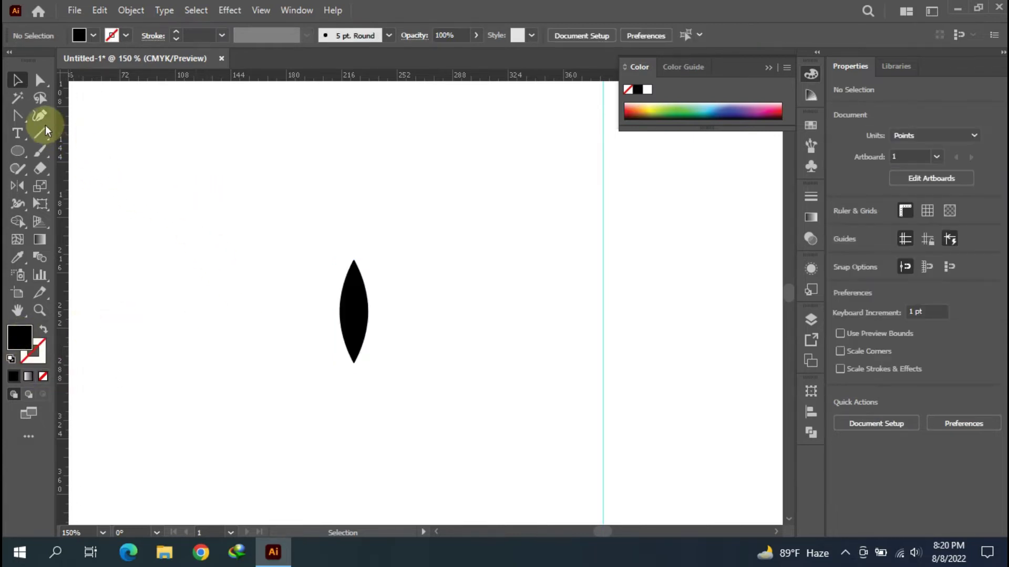
Step: Draw a curved pointed tip with the Pen tool from the lens's left edge
{"action": "left_click_drag", "start_coordinate": [21, 115], "coordinate": [66, 125]}
{"action": "left_click", "coordinate": [65, 121]}
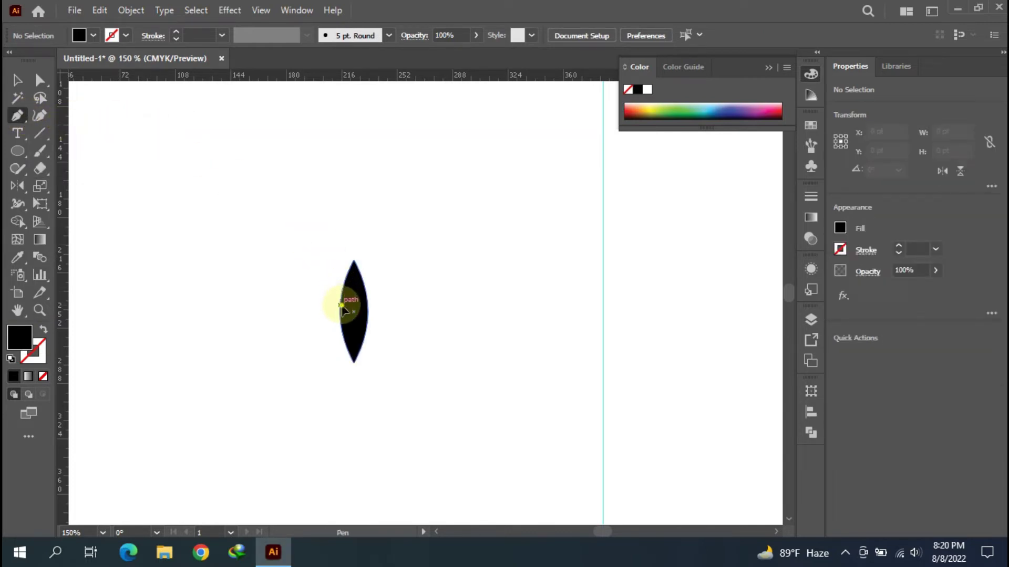
{"action": "left_click", "coordinate": [339, 304]}
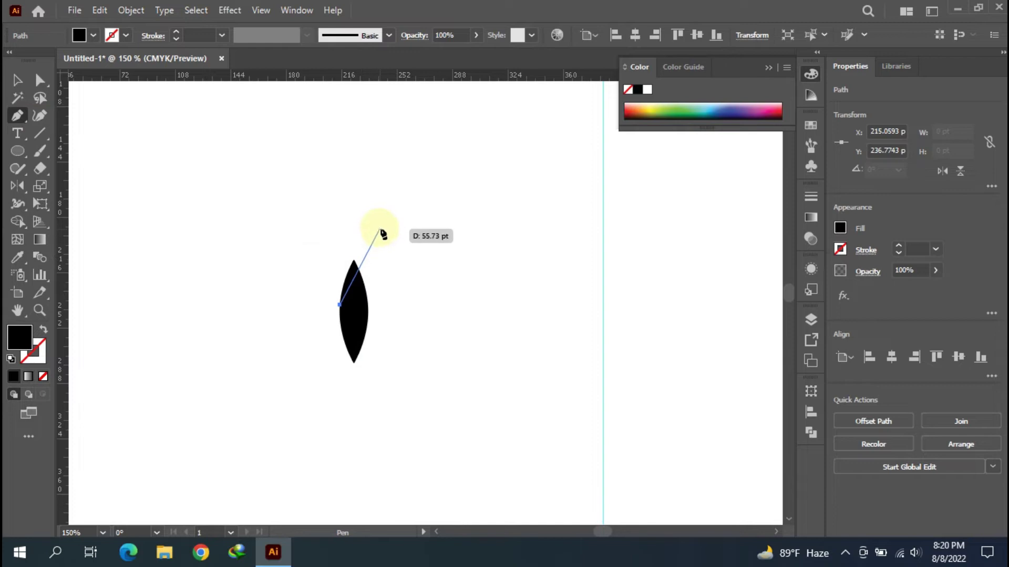
{"action": "mouse_move", "coordinate": [379, 225]}
{"action": "left_mouse_down"}
{"action": "mouse_move", "coordinate": [418, 225]}
{"action": "mouse_move", "coordinate": [416, 193]}
{"action": "left_mouse_up"}
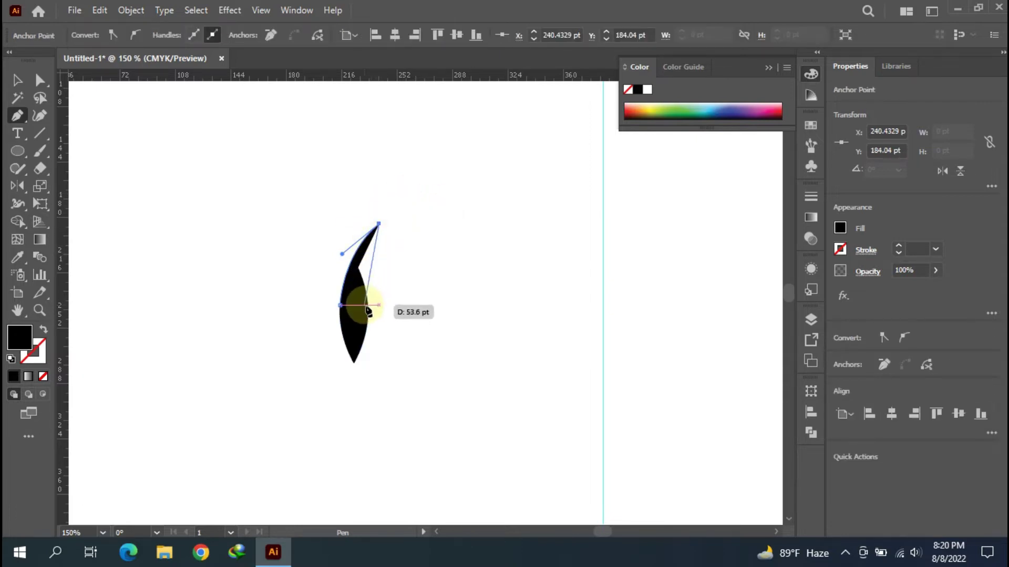
{"action": "mouse_move", "coordinate": [368, 306]}
{"action": "left_mouse_down"}
{"action": "mouse_move", "coordinate": [379, 349]}
{"action": "mouse_move", "coordinate": [393, 353]}
{"action": "mouse_move", "coordinate": [382, 350]}
{"action": "left_mouse_up"}
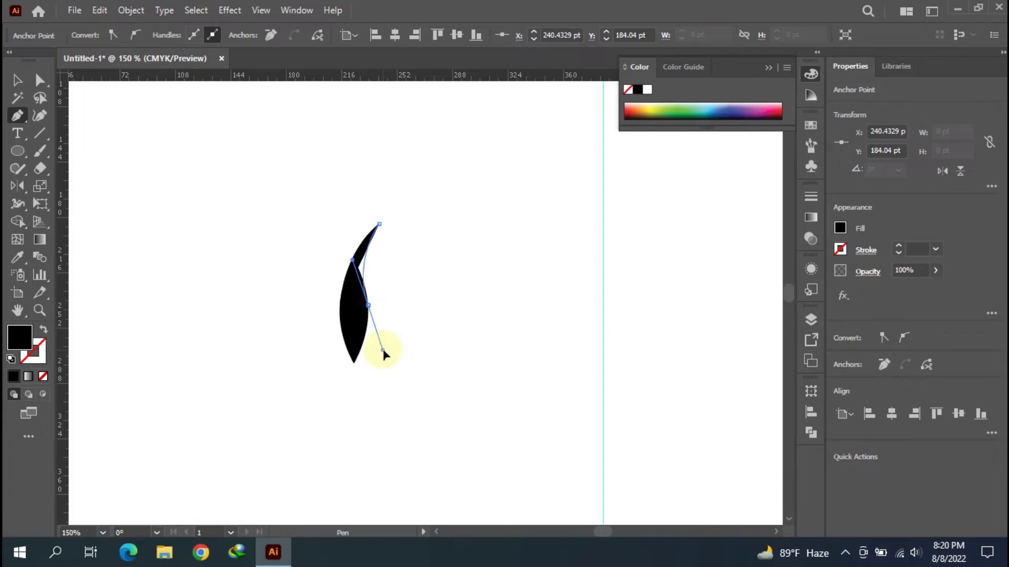
{"action": "left_click_drag", "start_coordinate": [384, 354], "coordinate": [368, 309]}
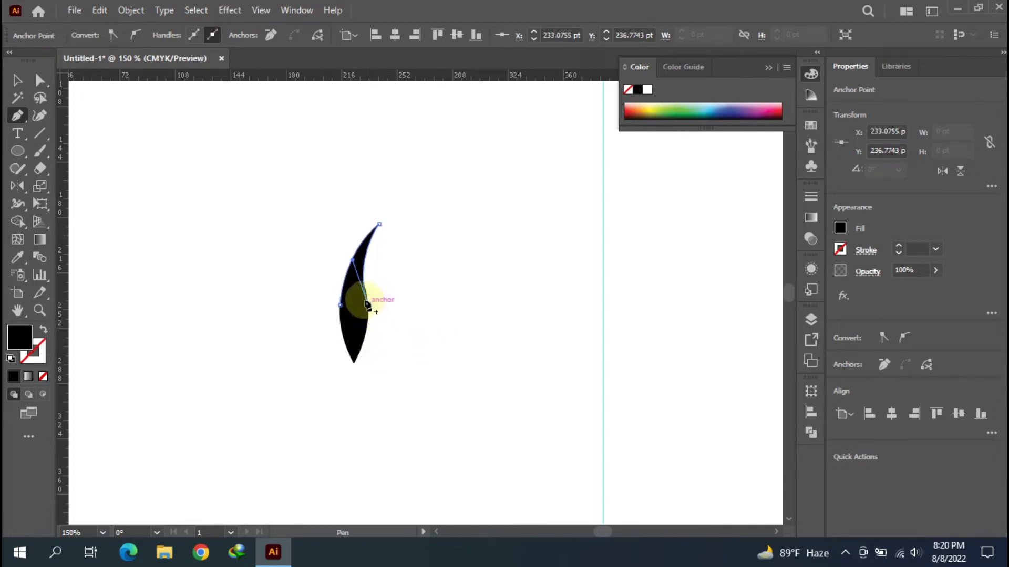
Step: Unite the lens and the tip into one leaf shape with Pathfinder
{"action": "left_click", "coordinate": [18, 80]}
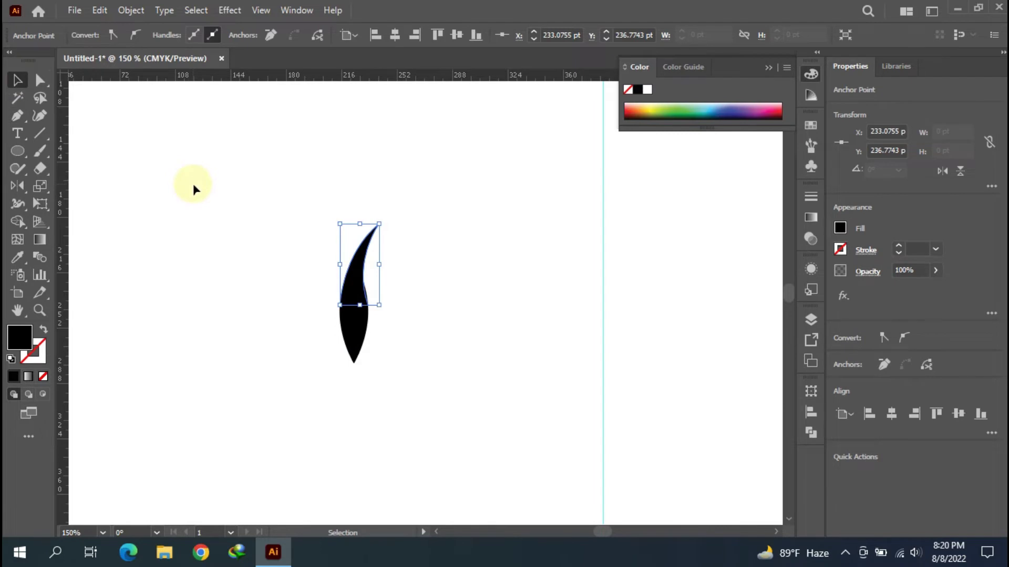
{"action": "left_click", "coordinate": [193, 184]}
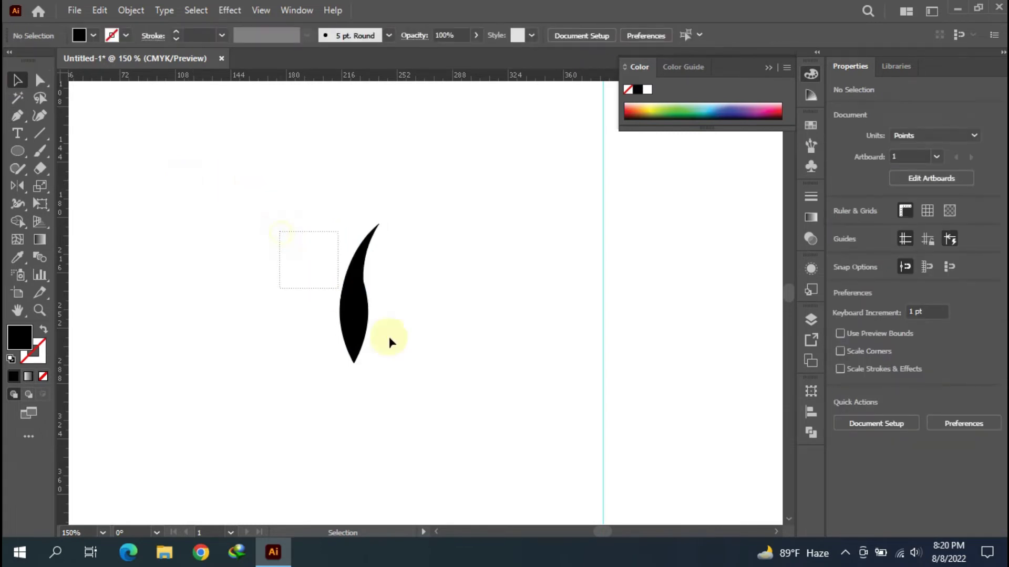
{"action": "left_click_drag", "start_coordinate": [388, 343], "coordinate": [391, 345]}
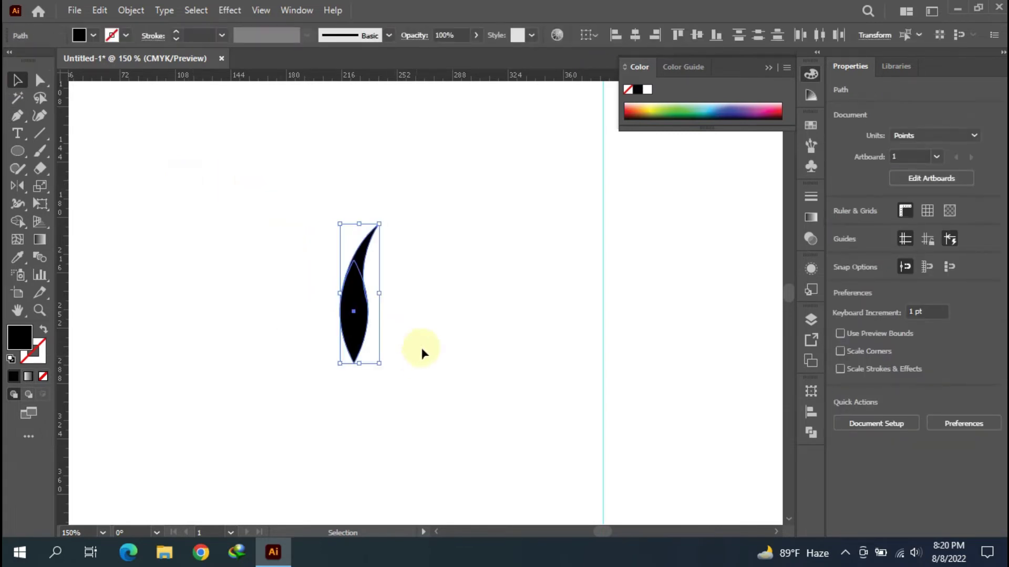
{"action": "left_click", "coordinate": [805, 438]}
{"action": "left_click", "coordinate": [642, 424]}
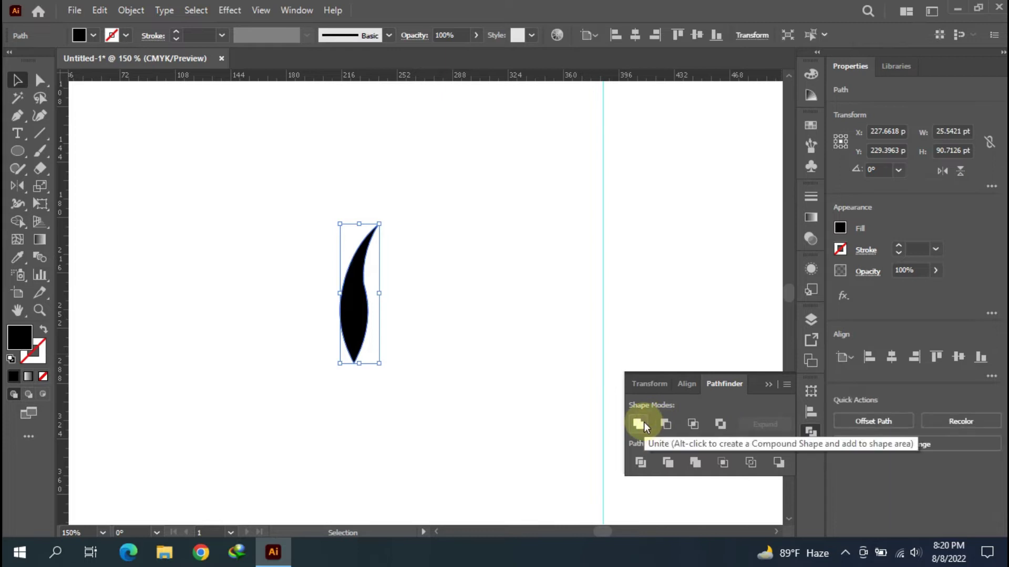
{"action": "left_click", "coordinate": [561, 365]}
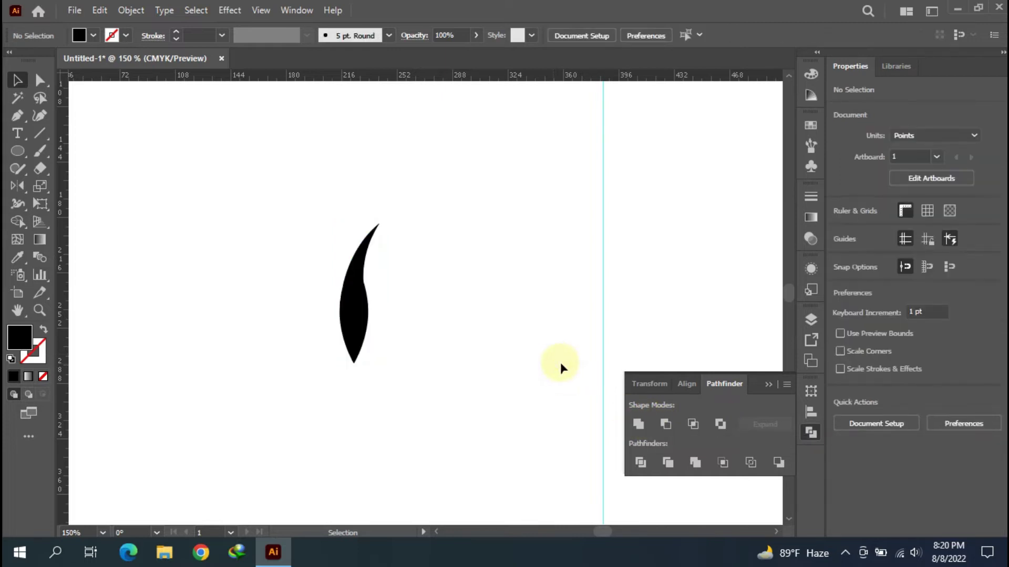
{"action": "left_click", "coordinate": [763, 388]}
Step: Rotate the black leaf about 47° so it leans diagonally down to the right
{"action": "double_click", "coordinate": [39, 310]}
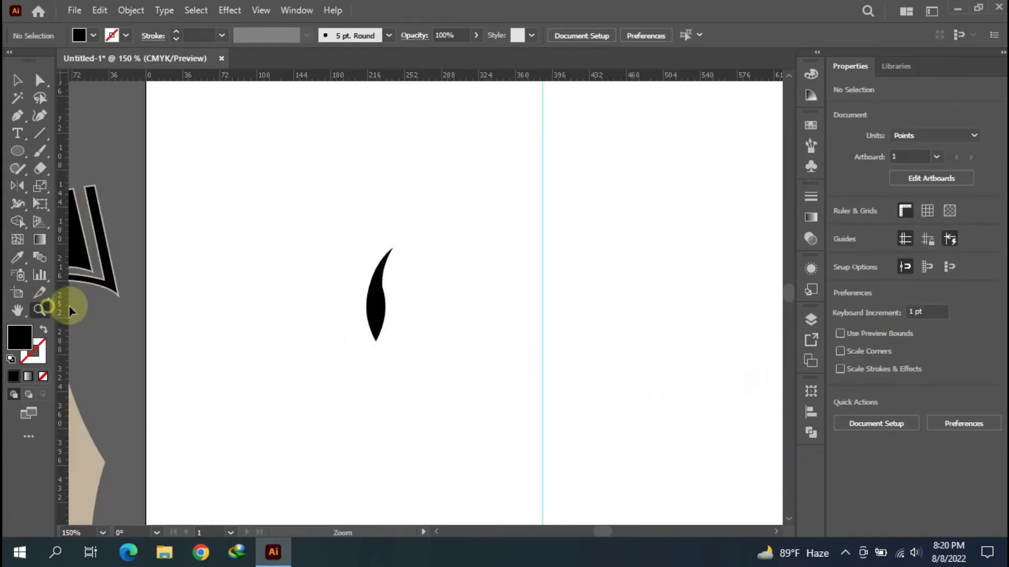
{"action": "left_click_drag", "start_coordinate": [318, 304], "coordinate": [90, 250]}
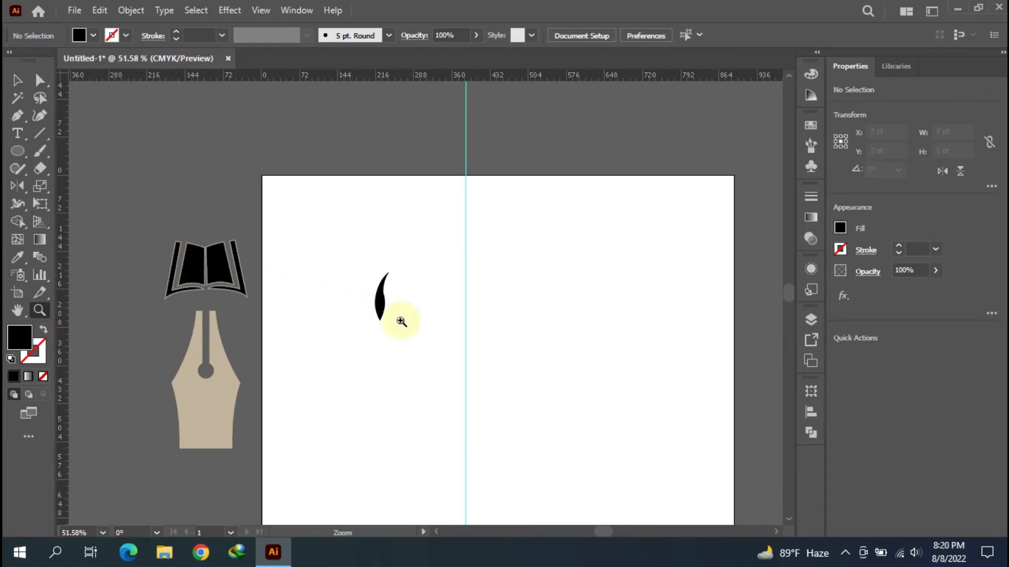
{"action": "left_click_drag", "start_coordinate": [403, 297], "coordinate": [461, 330]}
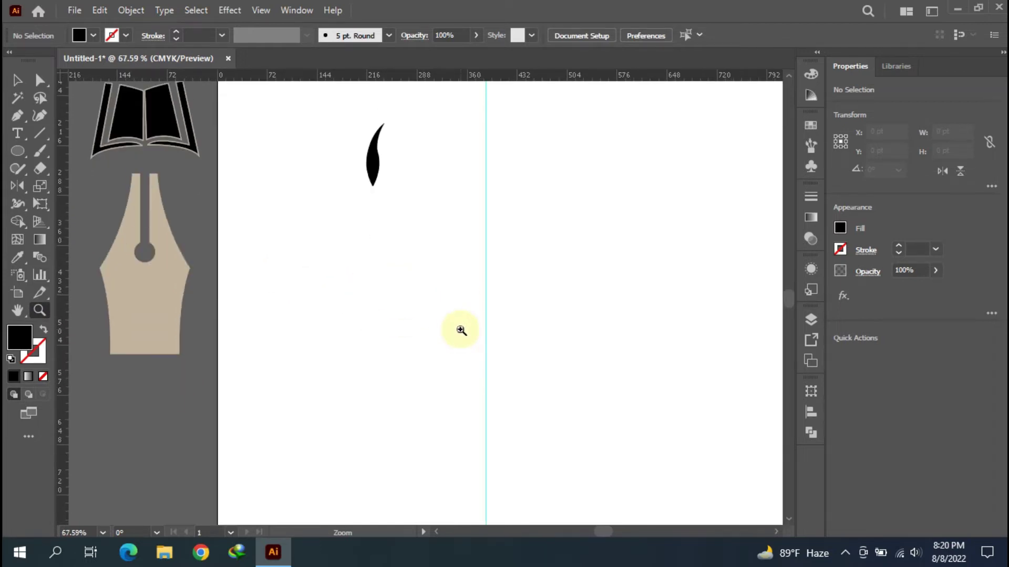
{"action": "scroll", "coordinate": [461, 330], "scroll_direction": "right", "scroll_amount": 5}
{"action": "scroll", "coordinate": [461, 330], "scroll_direction": "left", "scroll_amount": 2}
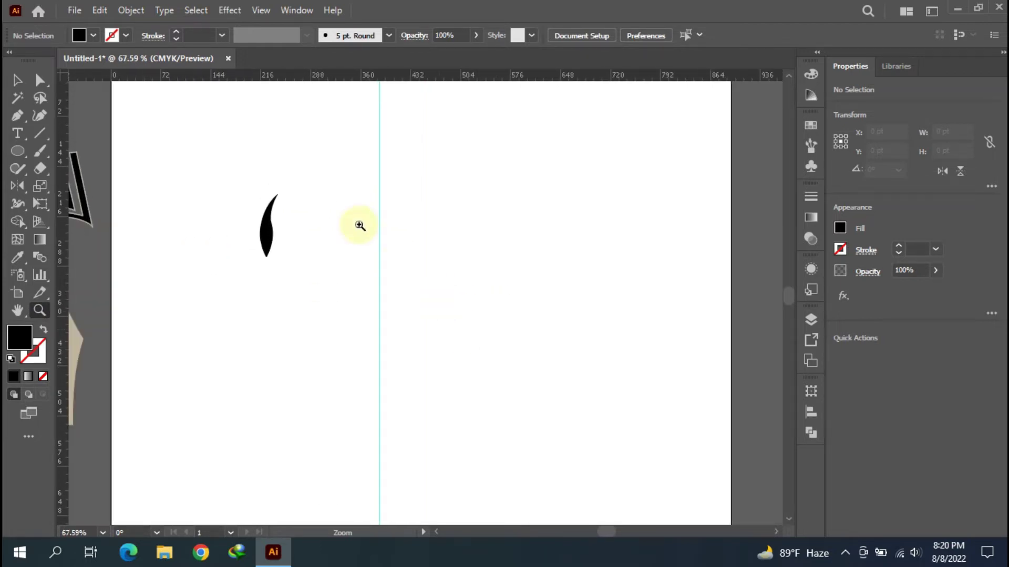
{"action": "left_click", "coordinate": [18, 80]}
{"action": "left_click_drag", "start_coordinate": [233, 189], "coordinate": [336, 294]}
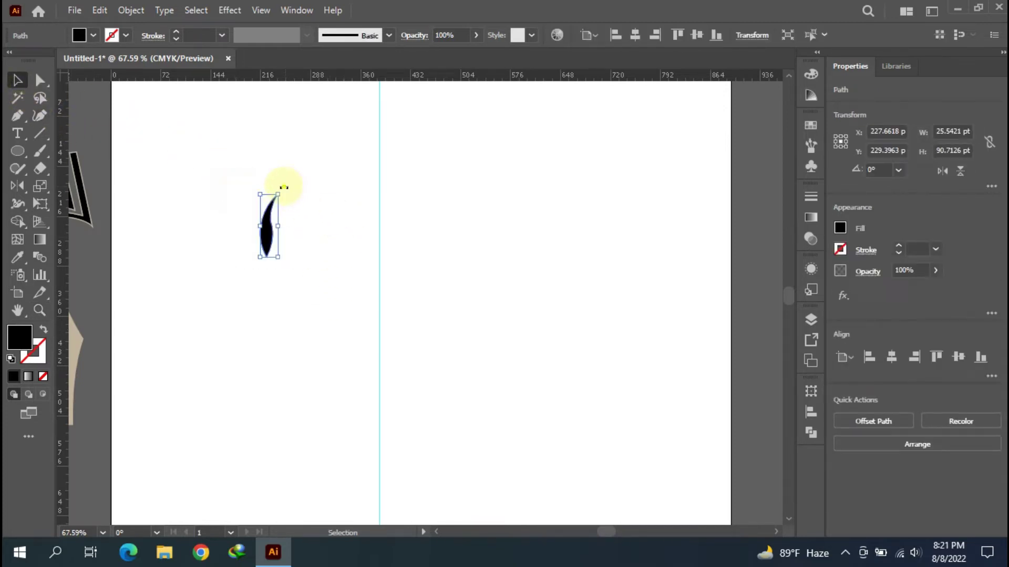
{"action": "mouse_move", "coordinate": [284, 187]}
{"action": "left_mouse_down"}
{"action": "mouse_move", "coordinate": [247, 177]}
{"action": "mouse_move", "coordinate": [260, 179]}
{"action": "mouse_move", "coordinate": [317, 251]}
{"action": "left_mouse_up"}
{"action": "left_click", "coordinate": [261, 179]}
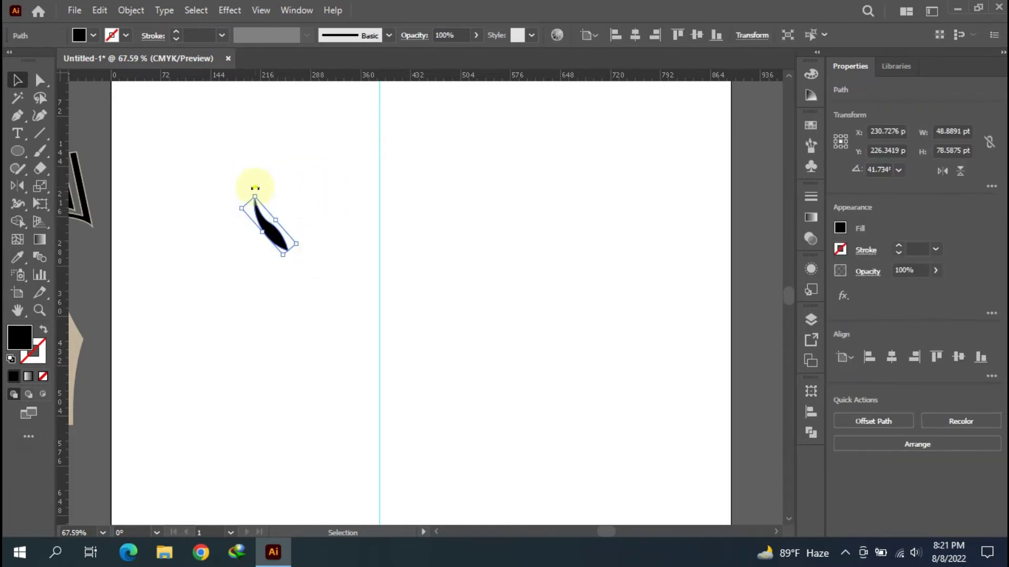
{"action": "left_click_drag", "start_coordinate": [254, 188], "coordinate": [250, 187]}
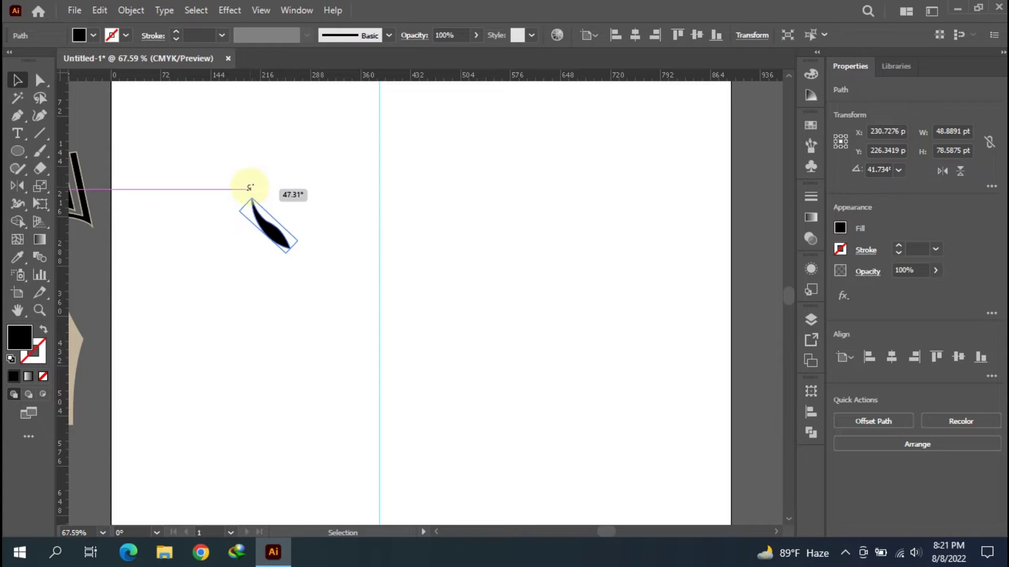
{"action": "left_click", "coordinate": [337, 258]}
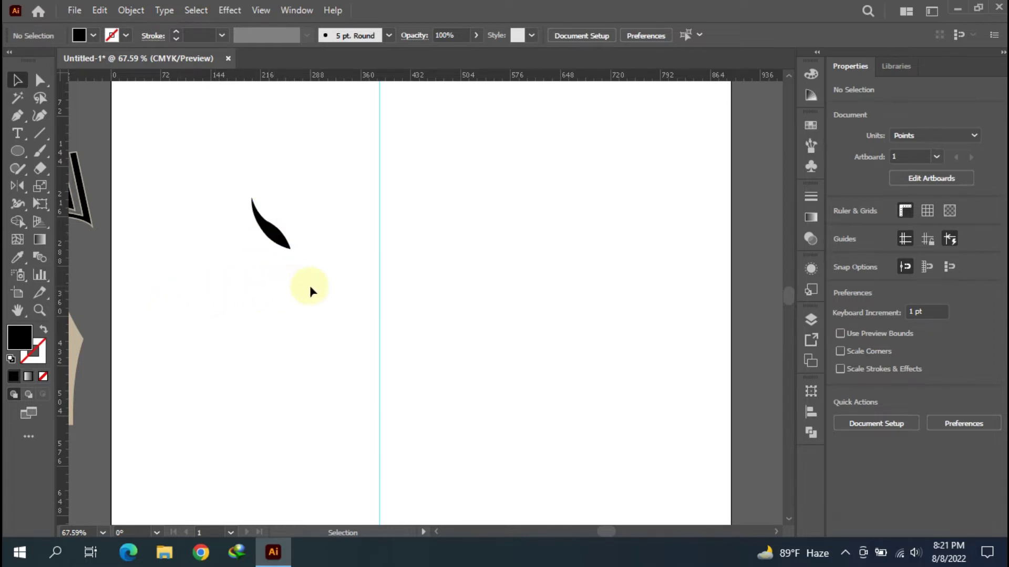
Step: Reflect a copy of the leaf about its lower tip
{"action": "left_click", "coordinate": [268, 230]}
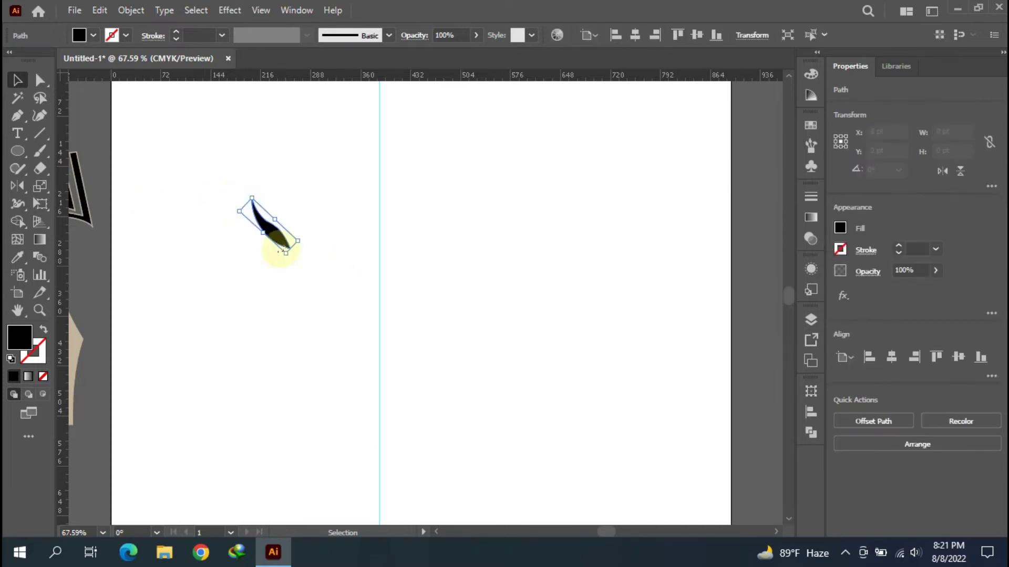
{"action": "left_click", "coordinate": [18, 185]}
{"action": "left_click", "coordinate": [305, 268]}
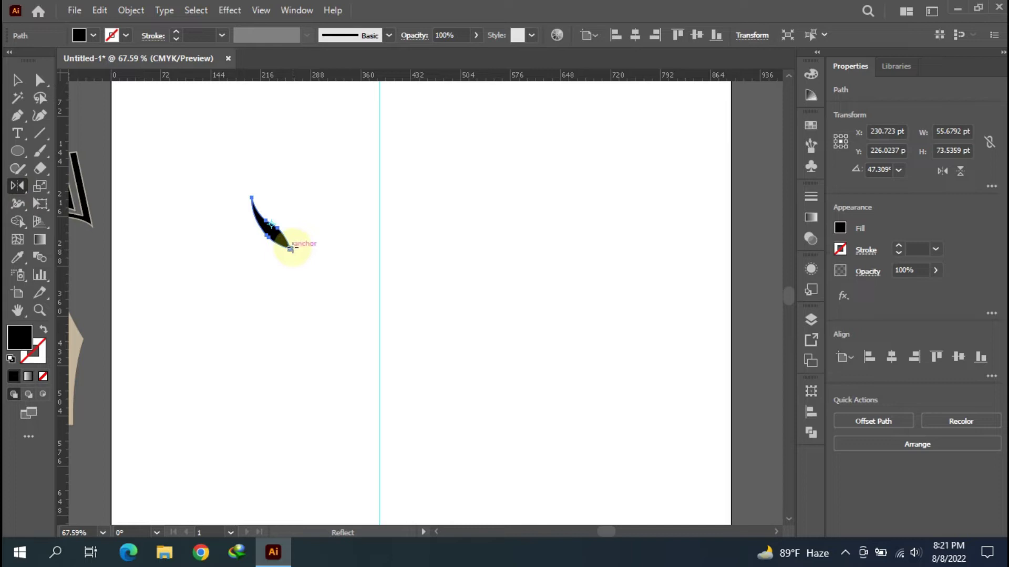
{"action": "left_click", "coordinate": [291, 248], "text": "alt"}
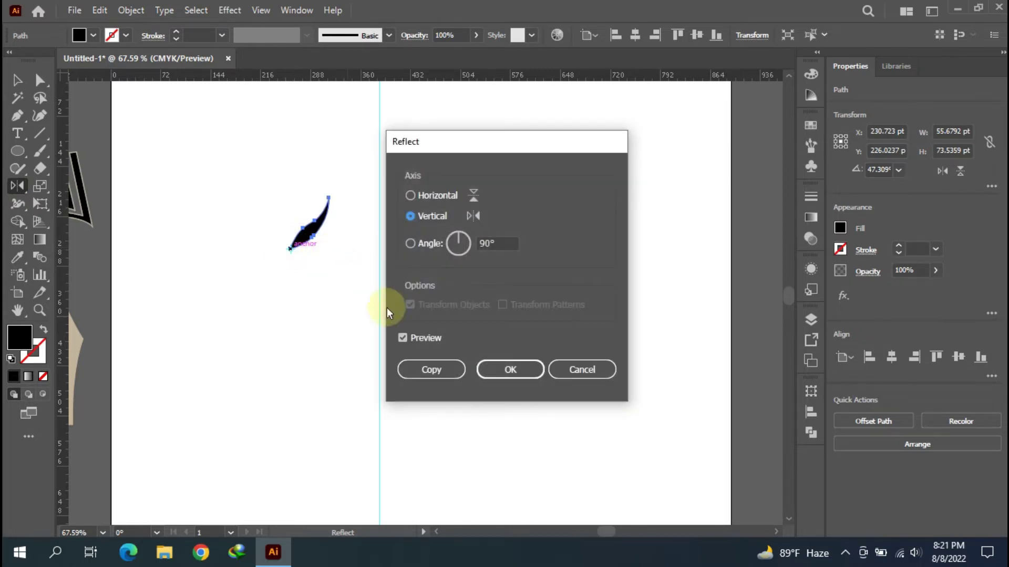
{"action": "left_click", "coordinate": [435, 374]}
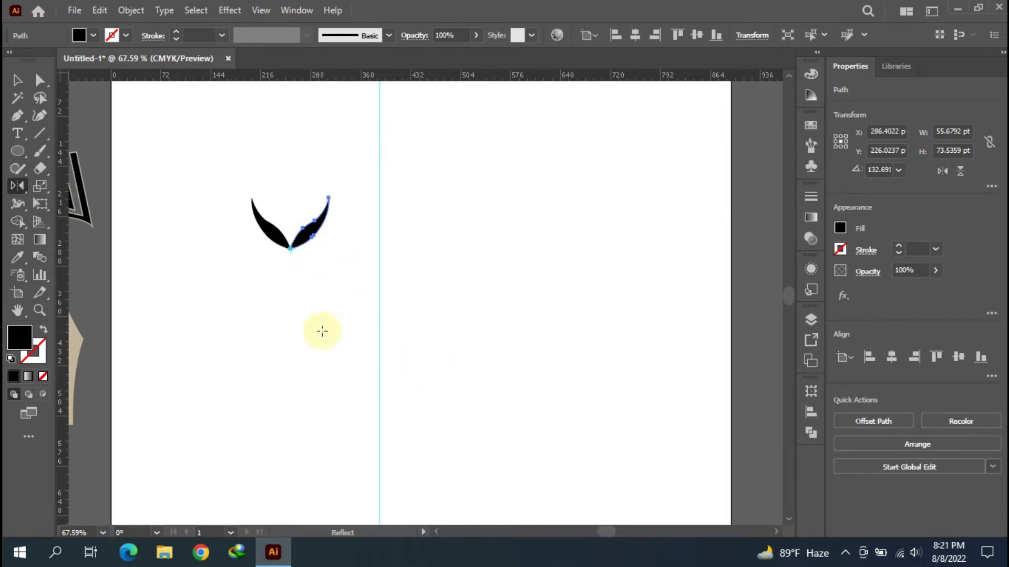
Step: Select both leaves and rotate the pair slightly
{"action": "left_click", "coordinate": [18, 80]}
{"action": "left_click", "coordinate": [131, 123]}
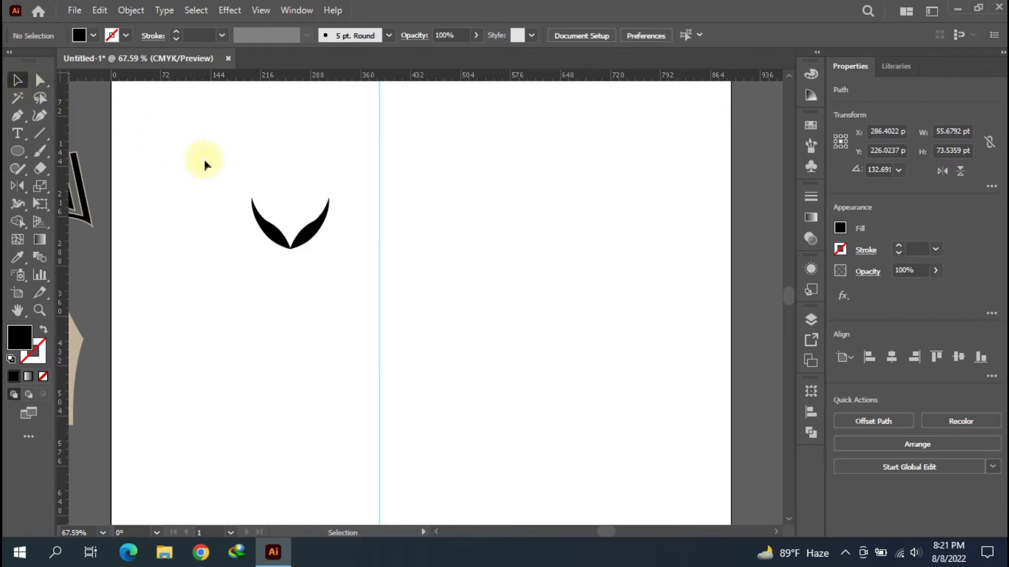
{"action": "left_click_drag", "start_coordinate": [230, 179], "coordinate": [351, 281]}
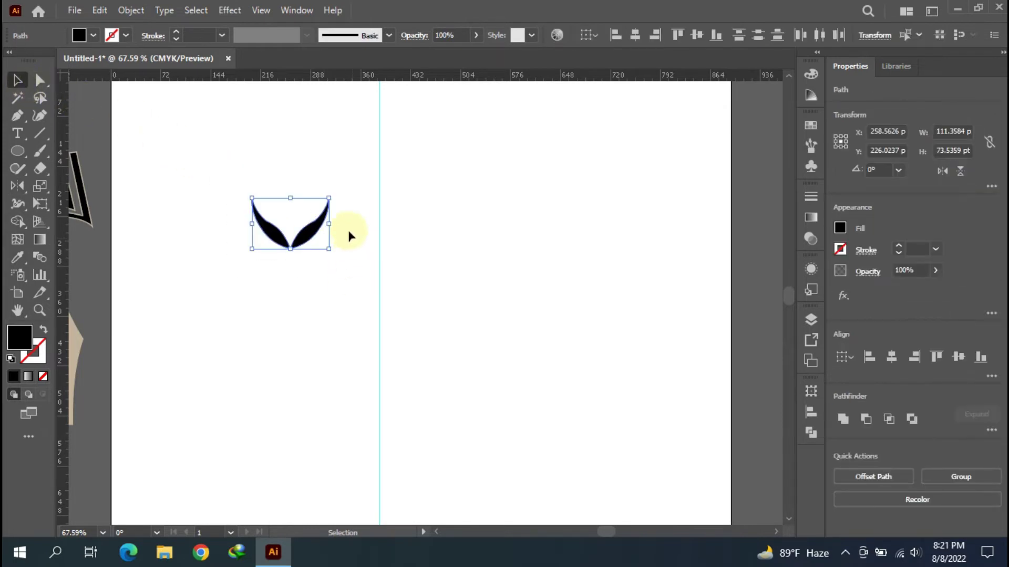
{"action": "left_click_drag", "start_coordinate": [335, 190], "coordinate": [341, 200]}
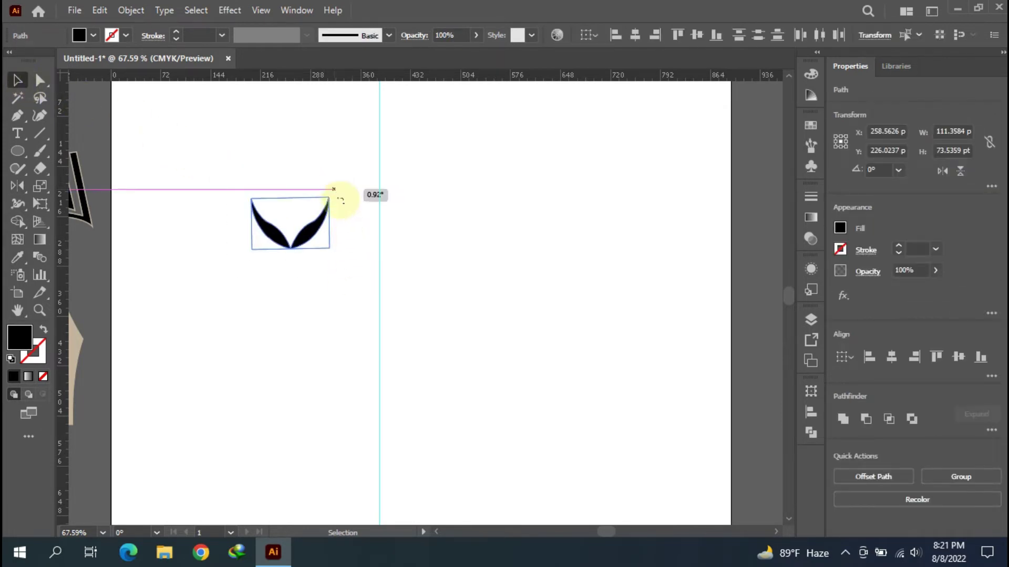
{"action": "left_click", "coordinate": [366, 283]}
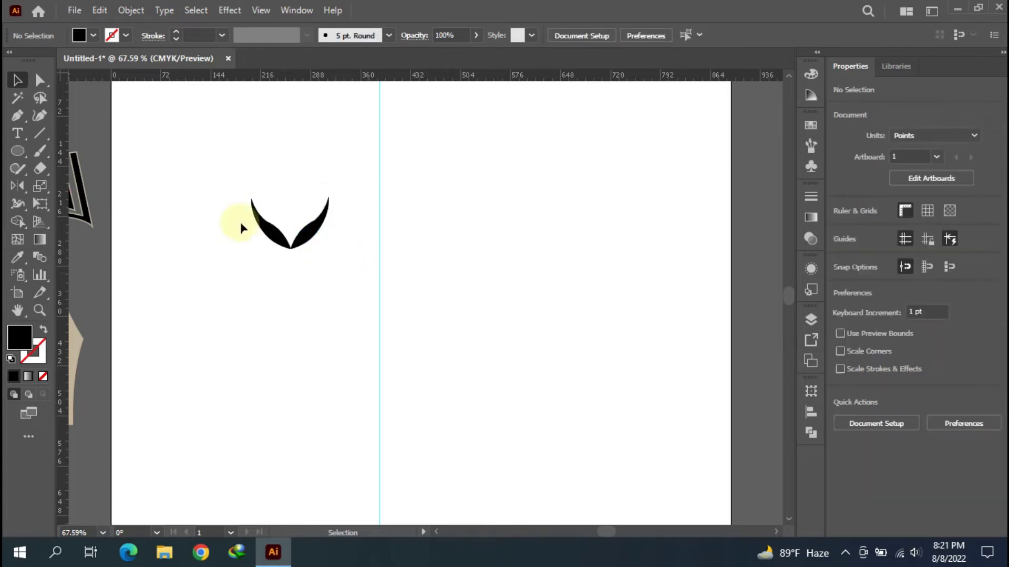
{"action": "left_click", "coordinate": [18, 115]}
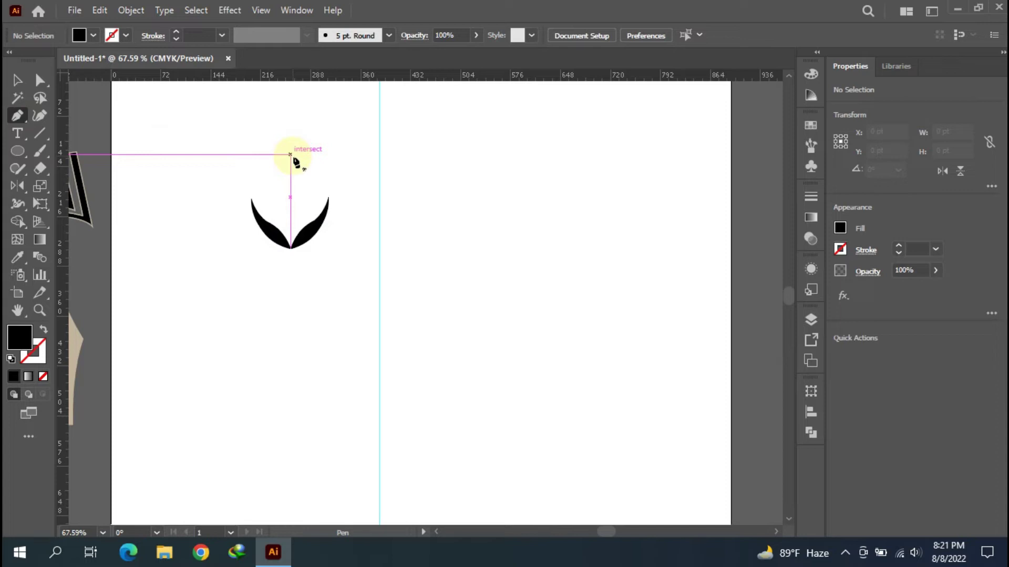
Step: Draw a straight vertical stem line from above the leaves down near the page bottom
{"action": "left_click", "coordinate": [291, 155]}
{"action": "left_click", "coordinate": [290, 429], "text": "shift"}
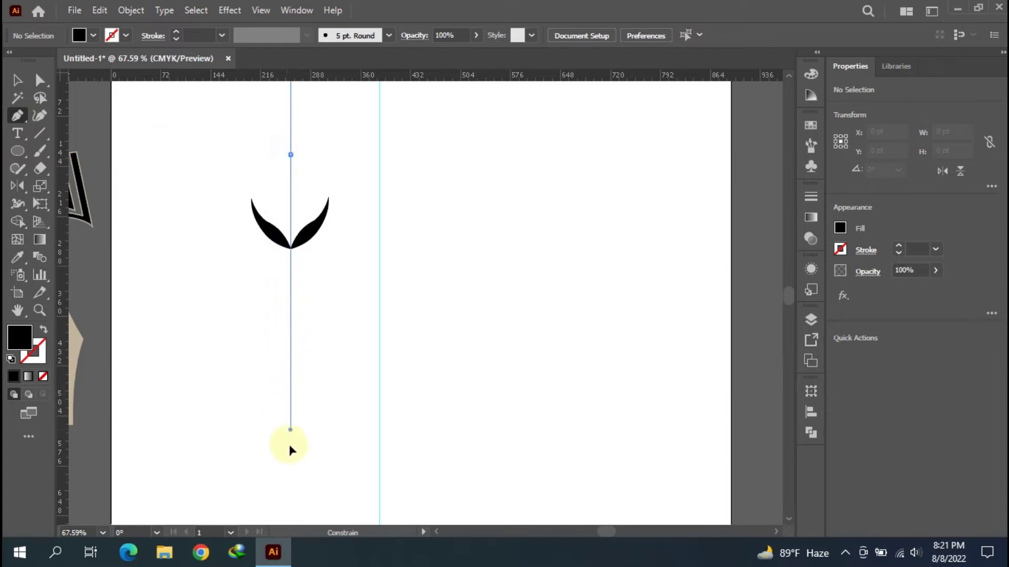
{"action": "left_click", "coordinate": [290, 510]}
{"action": "left_click", "coordinate": [41, 82]}
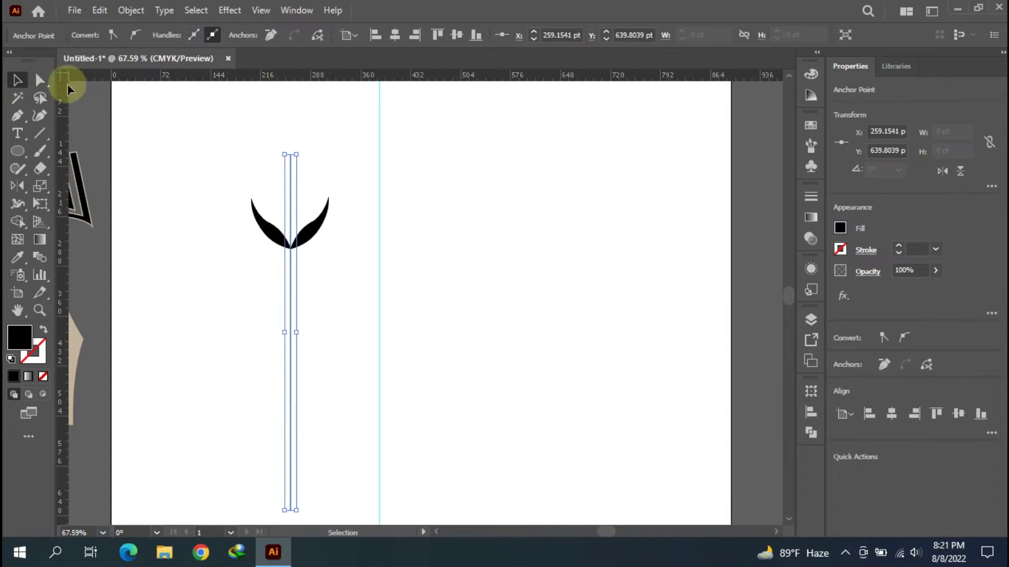
{"action": "left_click", "coordinate": [219, 126]}
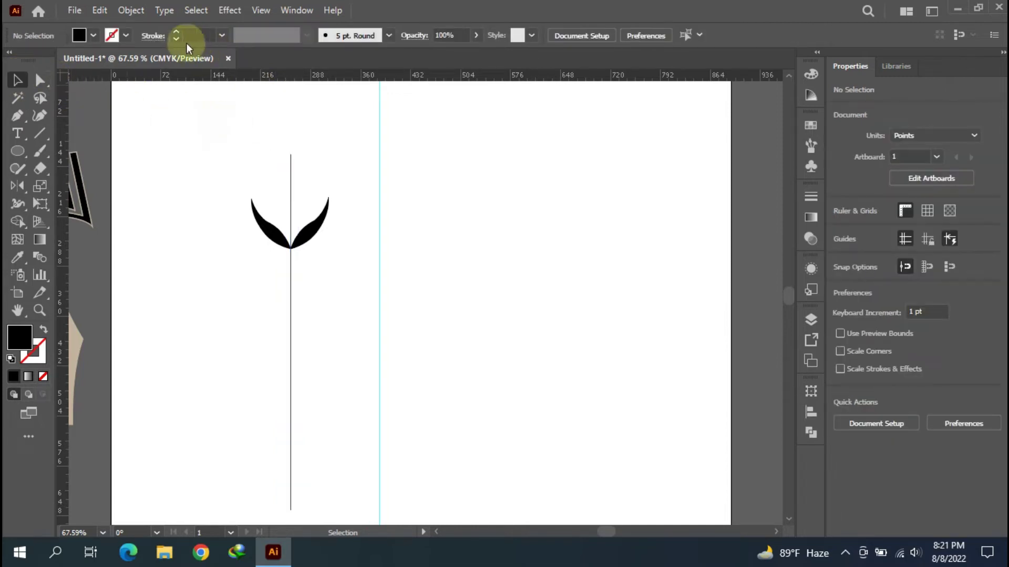
{"action": "left_click", "coordinate": [290, 162]}
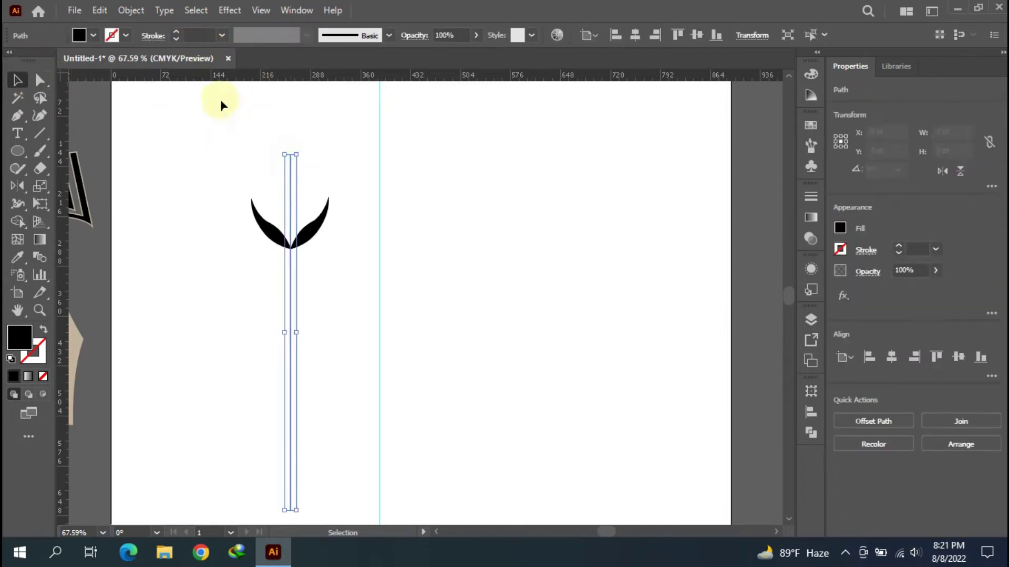
Step: Give the stem a 2 pt black stroke
{"action": "left_click", "coordinate": [175, 34]}
{"action": "left_click", "coordinate": [175, 34]}
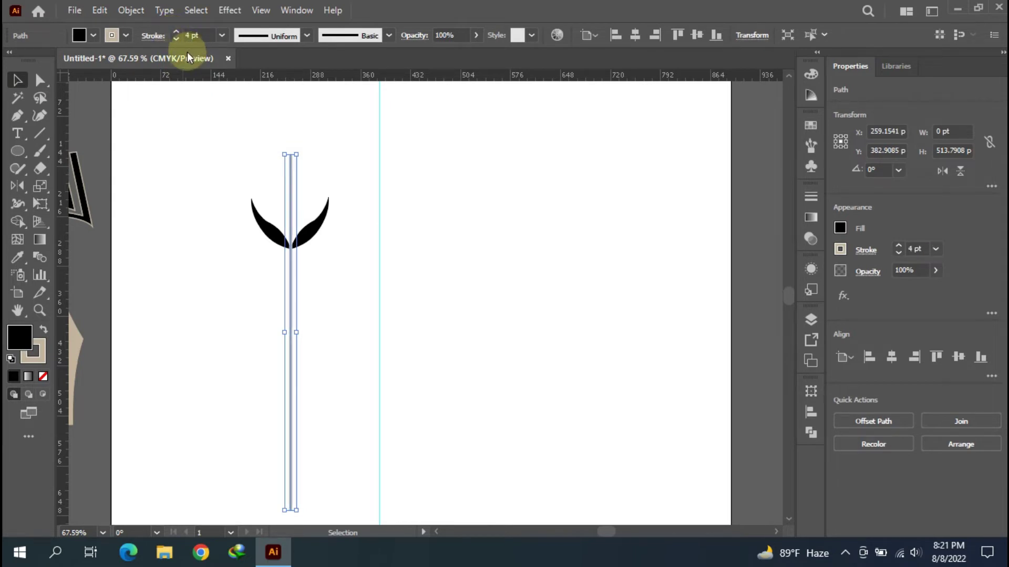
{"action": "left_click", "coordinate": [176, 38]}
{"action": "left_click", "coordinate": [177, 38]}
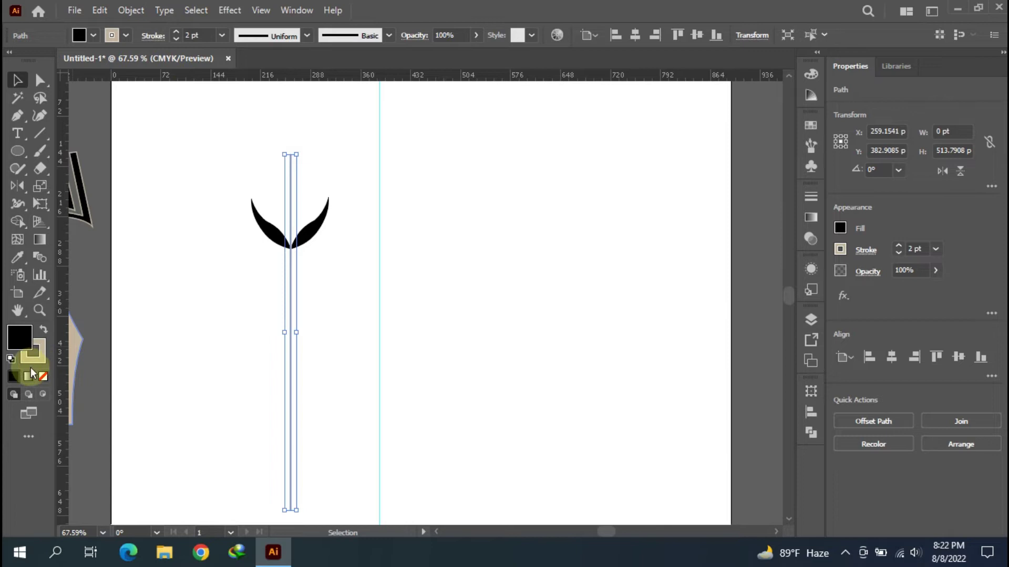
{"action": "left_click", "coordinate": [34, 352]}
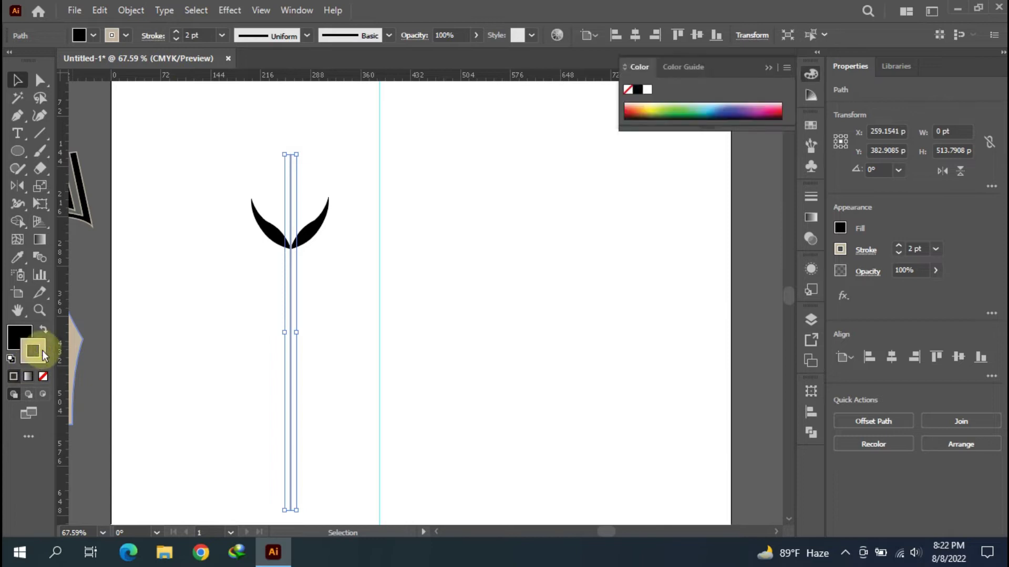
{"action": "left_click", "coordinate": [636, 93]}
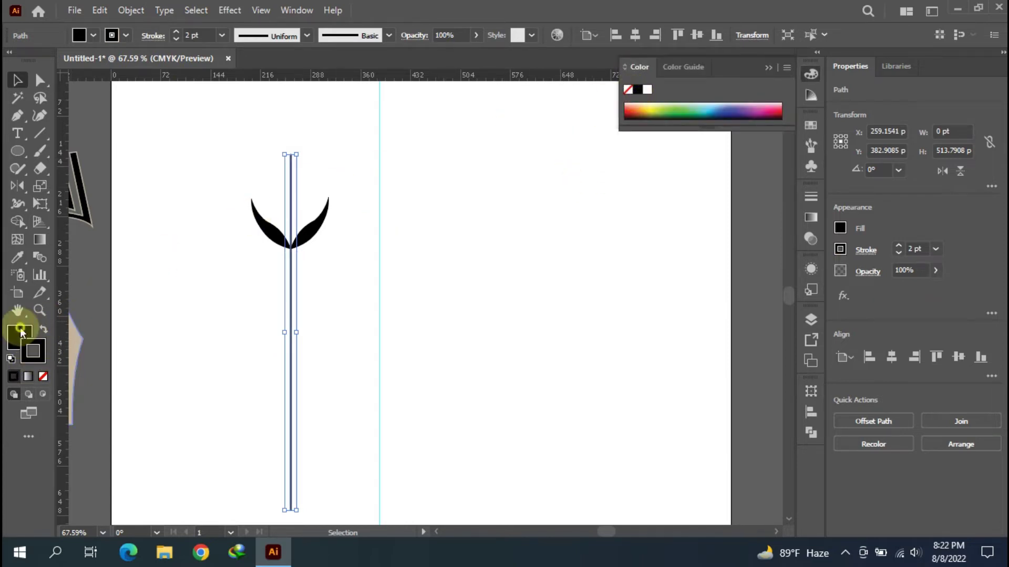
{"action": "left_click", "coordinate": [38, 360]}
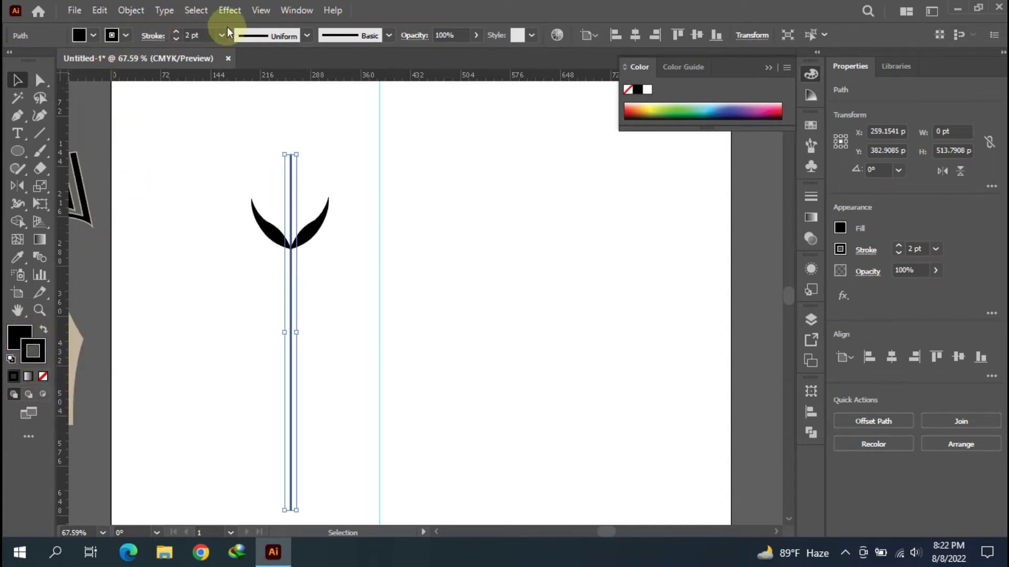
{"action": "left_click", "coordinate": [131, 10]}
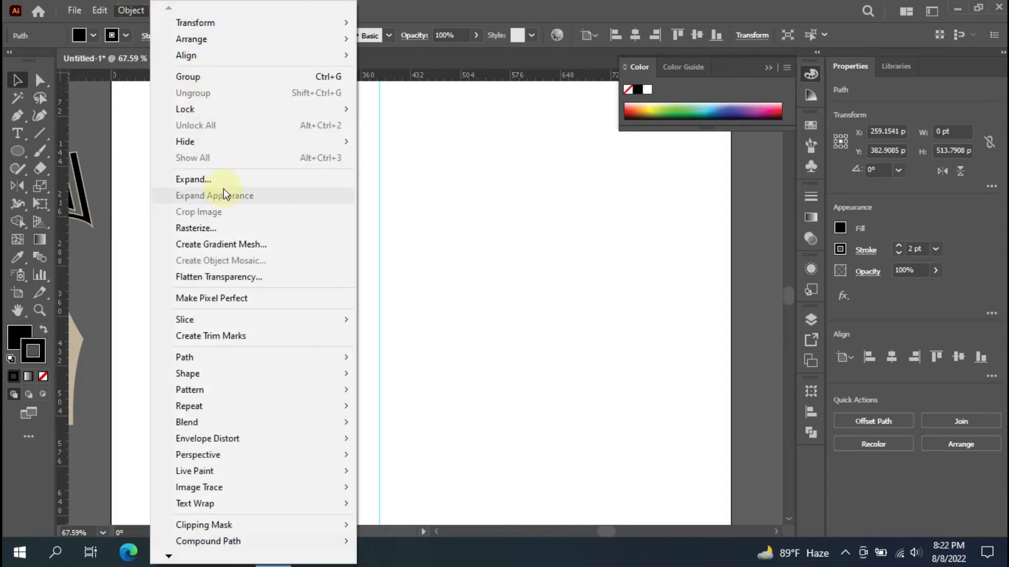
Step: Expand the stem's stroke into a filled shape
{"action": "left_click", "coordinate": [223, 181]}
{"action": "left_click", "coordinate": [471, 359]}
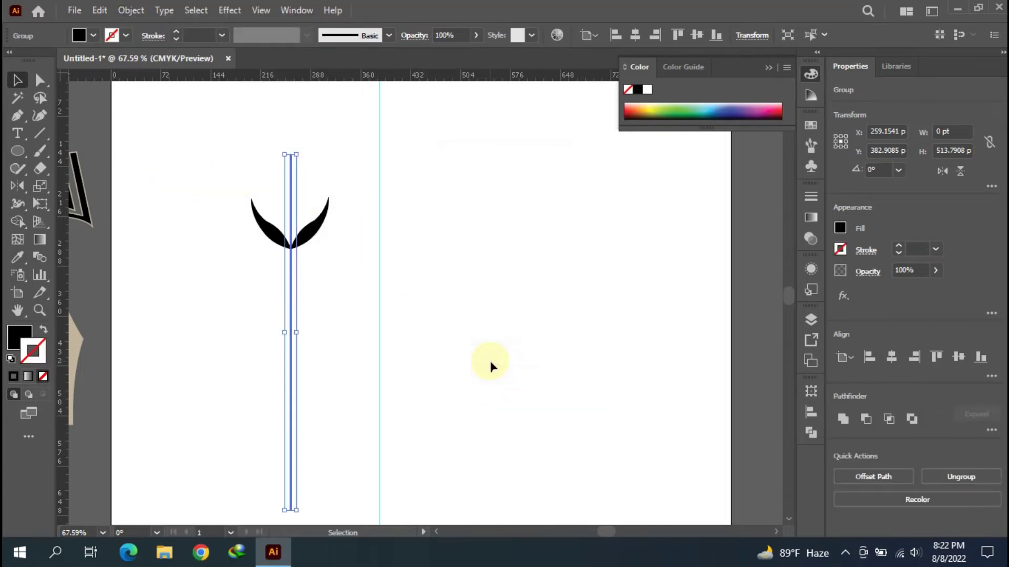
{"action": "left_click", "coordinate": [179, 147]}
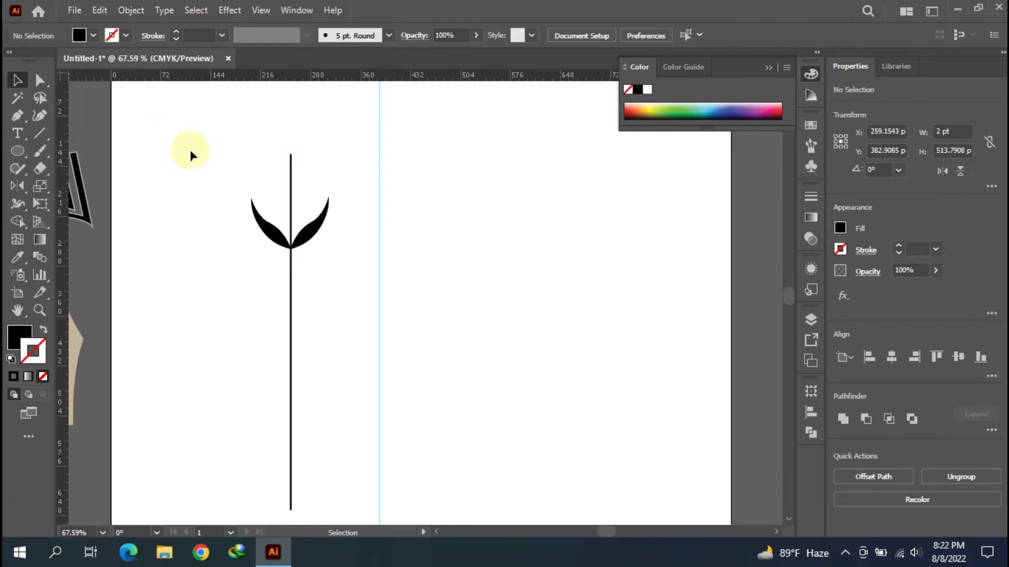
Step: Unite the left and right leaves into one shape
{"action": "left_click", "coordinate": [313, 233]}
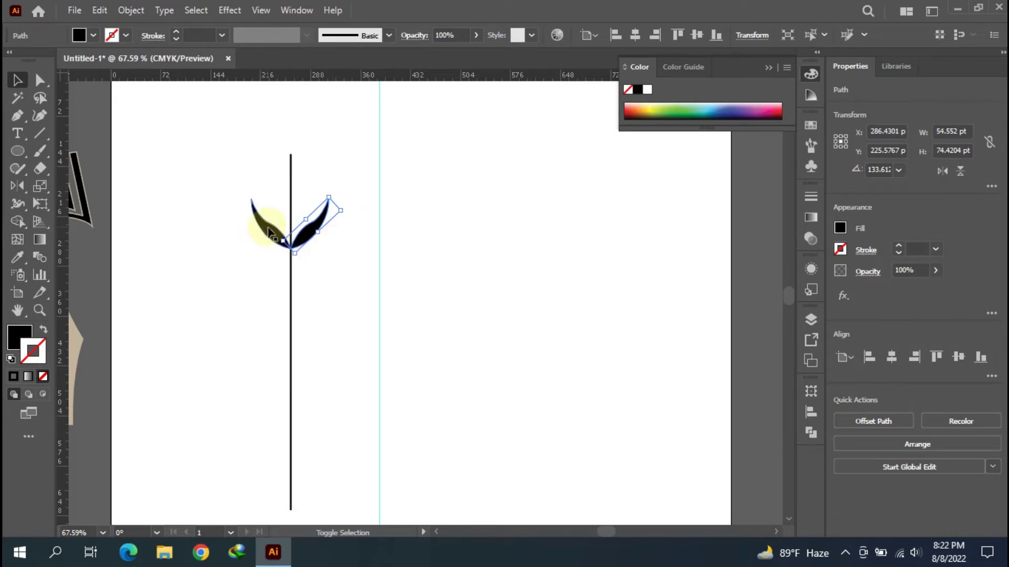
{"action": "left_click", "coordinate": [269, 229], "text": "shift"}
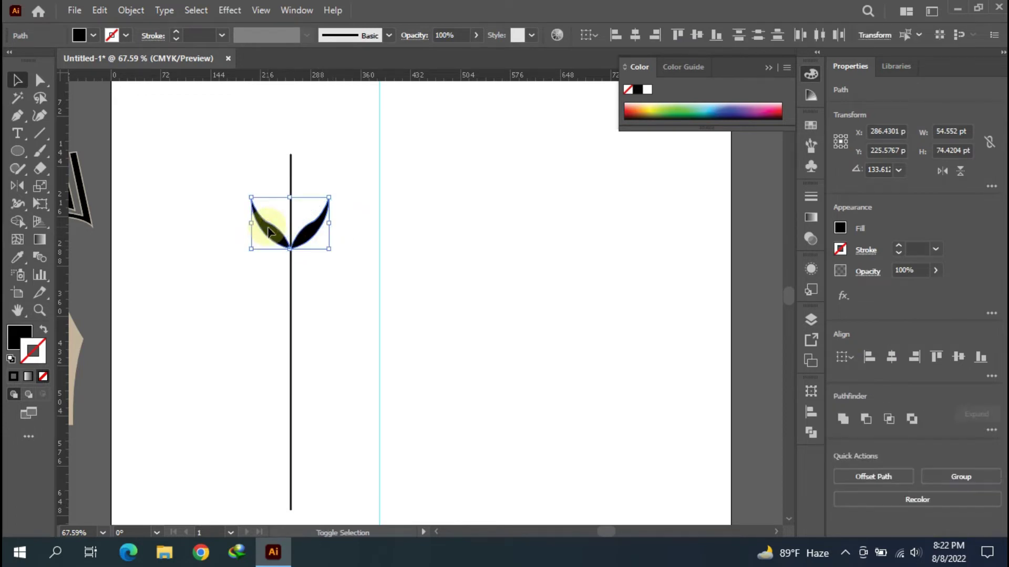
{"action": "left_click", "coordinate": [809, 429]}
{"action": "left_click", "coordinate": [638, 424]}
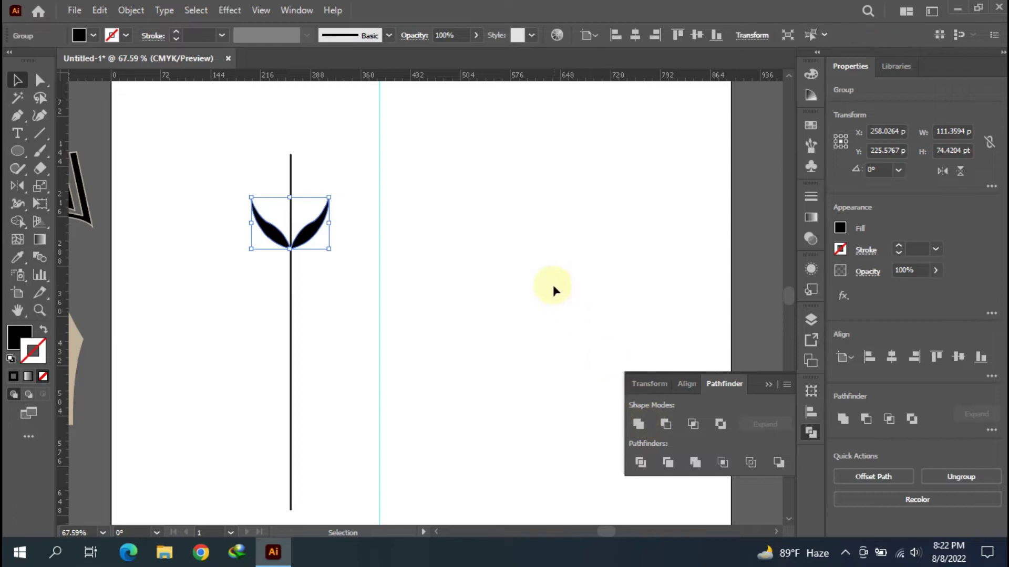
{"action": "left_click", "coordinate": [552, 284]}
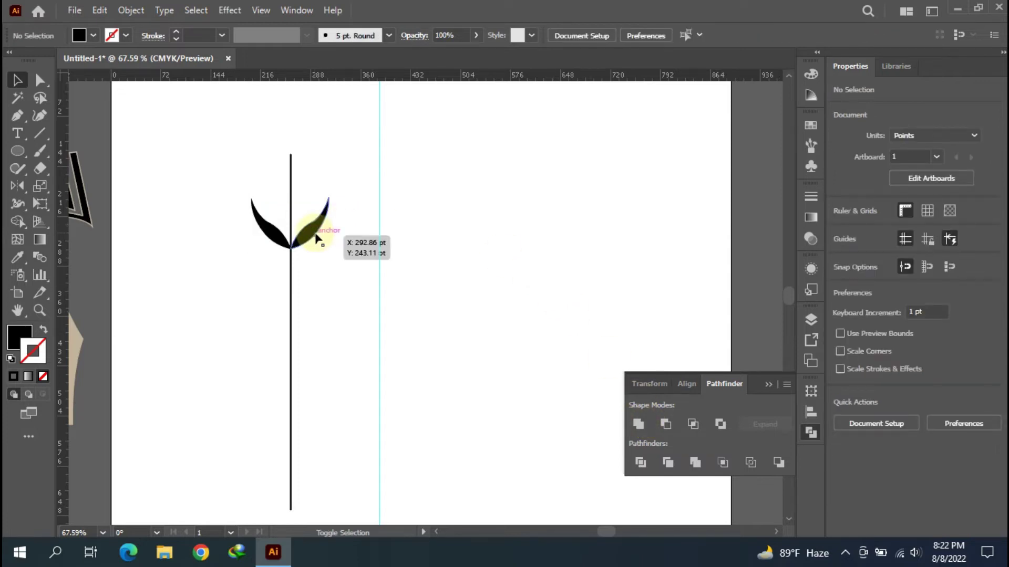
Step: Move the merged leaf pair up to the top of the stem
{"action": "left_click_drag", "start_coordinate": [316, 238], "coordinate": [326, 197]}
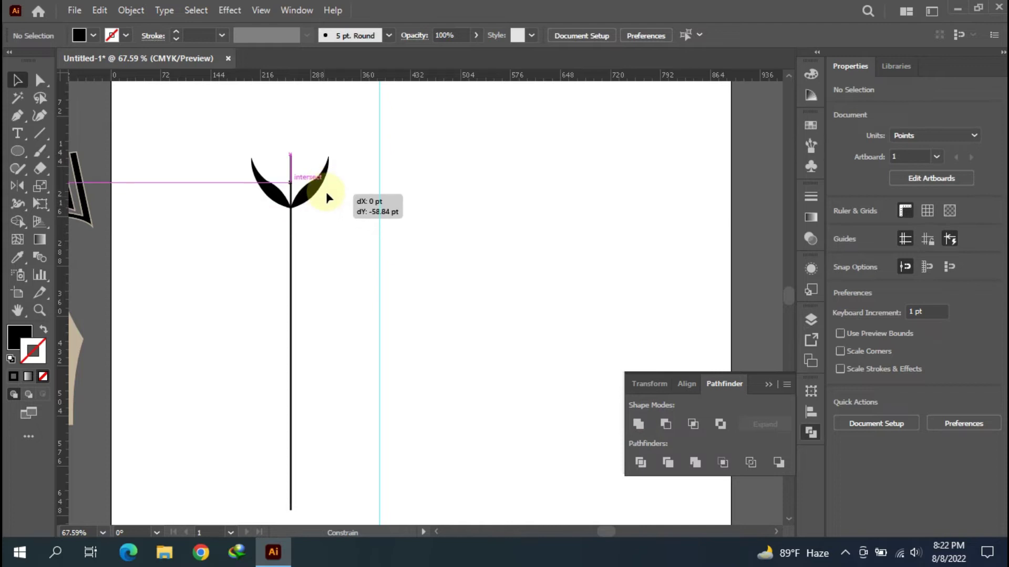
{"action": "left_click_drag", "start_coordinate": [326, 195], "coordinate": [326, 195]}
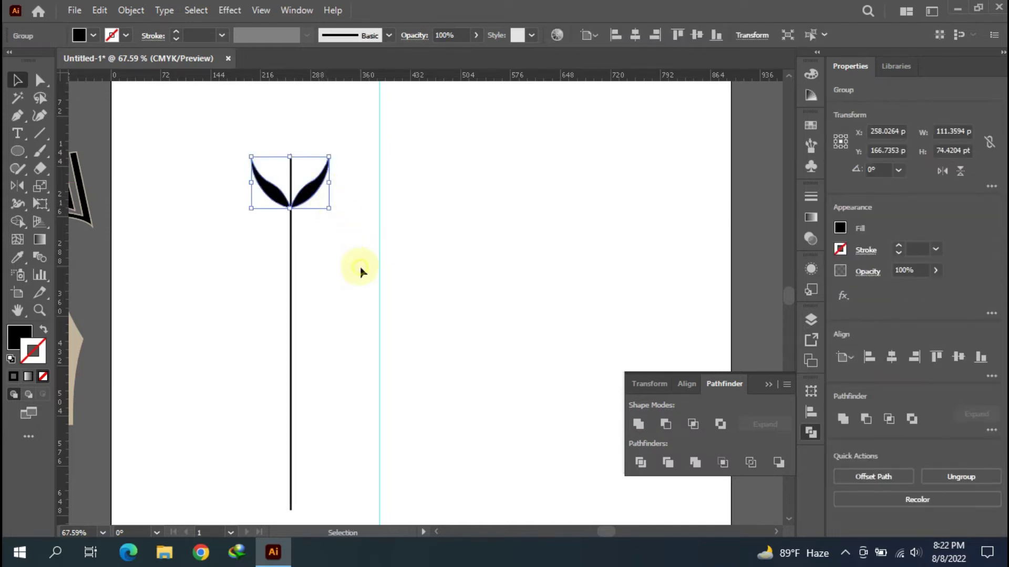
{"action": "left_click", "coordinate": [361, 268]}
{"action": "left_click", "coordinate": [319, 194]}
Step: Copy the leaf pair 26.82 pt down the stem and repeat twice with Ctrl+D
{"action": "left_click", "coordinate": [313, 202], "text": "shift"}
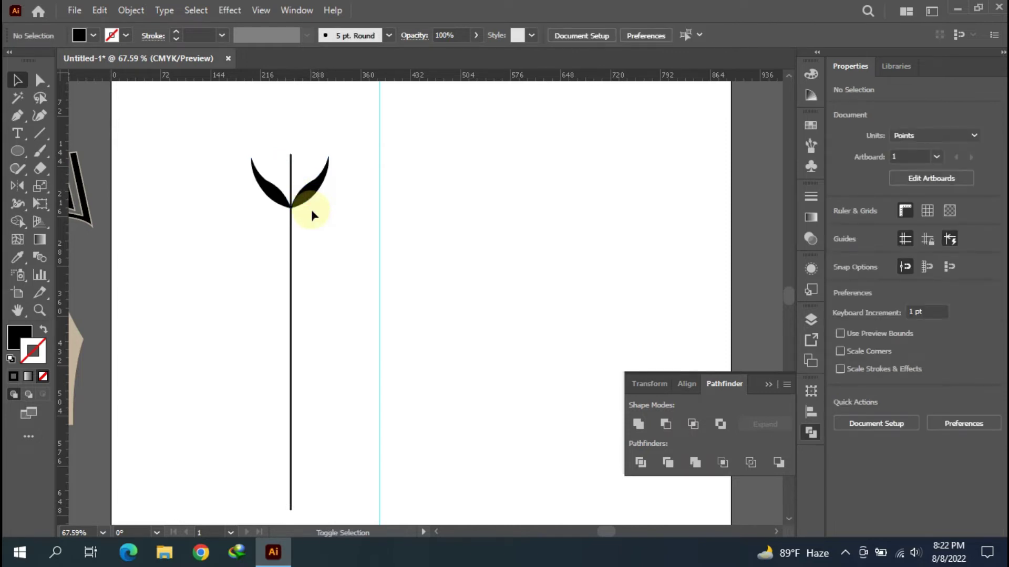
{"action": "left_click_drag", "start_coordinate": [313, 201], "coordinate": [313, 219]}
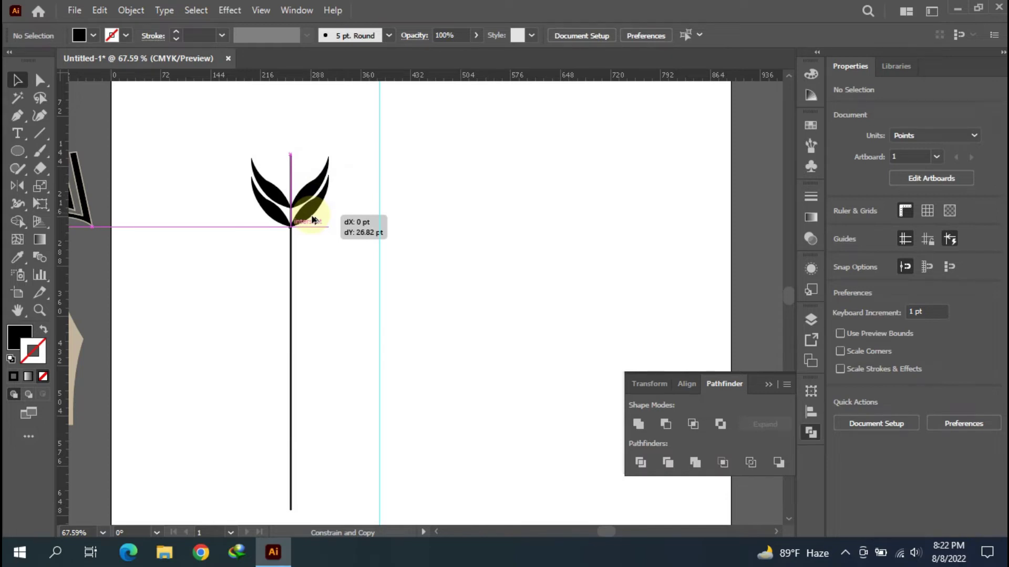
{"action": "left_click_drag", "start_coordinate": [314, 220], "coordinate": [313, 220]}
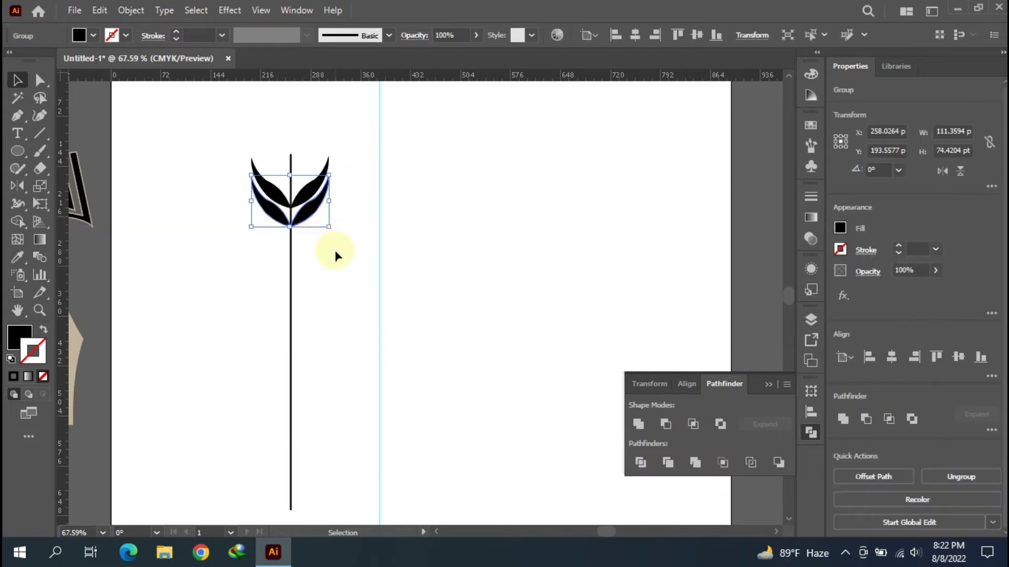
{"action": "key", "text": "ctrl+d"}
{"action": "key", "text": "ctrl+d"}
{"action": "key", "text": "ctrl+d"}
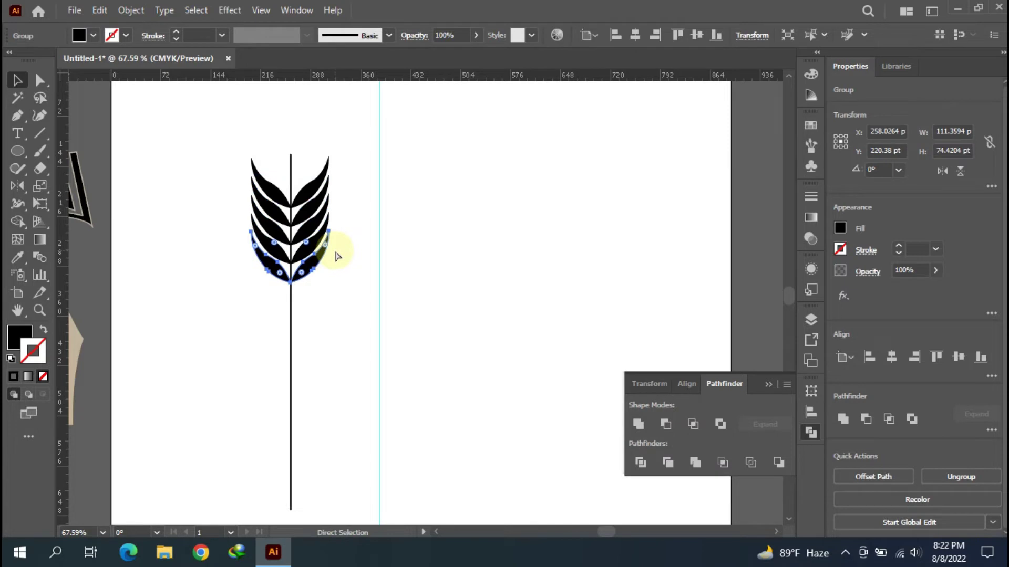
{"action": "key", "text": "ctrl+d"}
{"action": "key", "text": "ctrl+d"}
{"action": "key", "text": "ctrl+d"}
{"action": "key", "text": "ctrl+d"}
{"action": "key", "text": "ctrl+d"}
{"action": "key", "text": "ctrl+d"}
{"action": "key", "text": "ctrl+d"}
{"action": "key", "text": "ctrl+d"}
{"action": "key", "text": "ctrl+d"}
{"action": "key", "text": "ctrl+d"}
{"action": "key", "text": "ctrl+d"}
{"action": "key", "text": "v"}
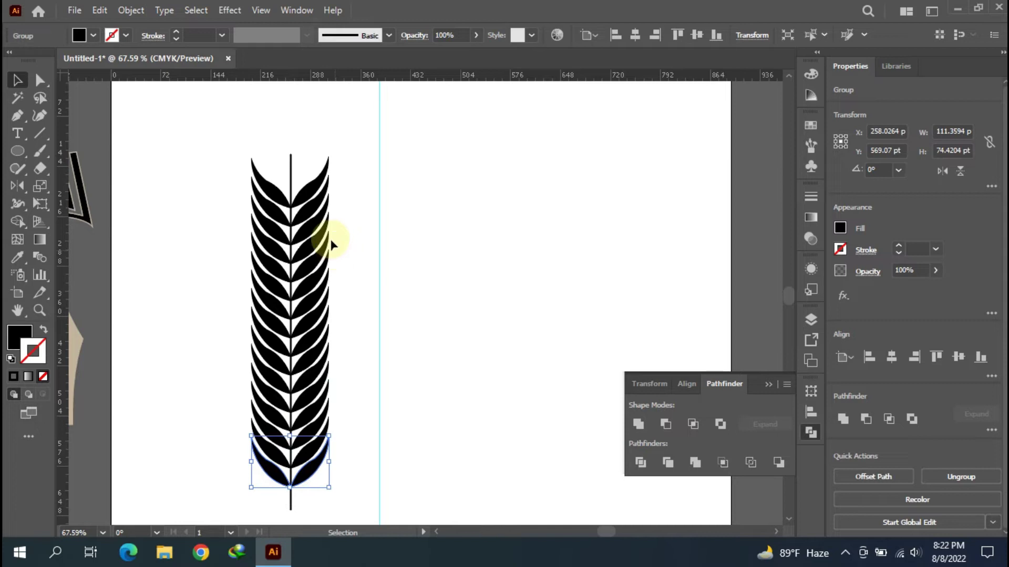
{"action": "left_click", "coordinate": [624, 267]}
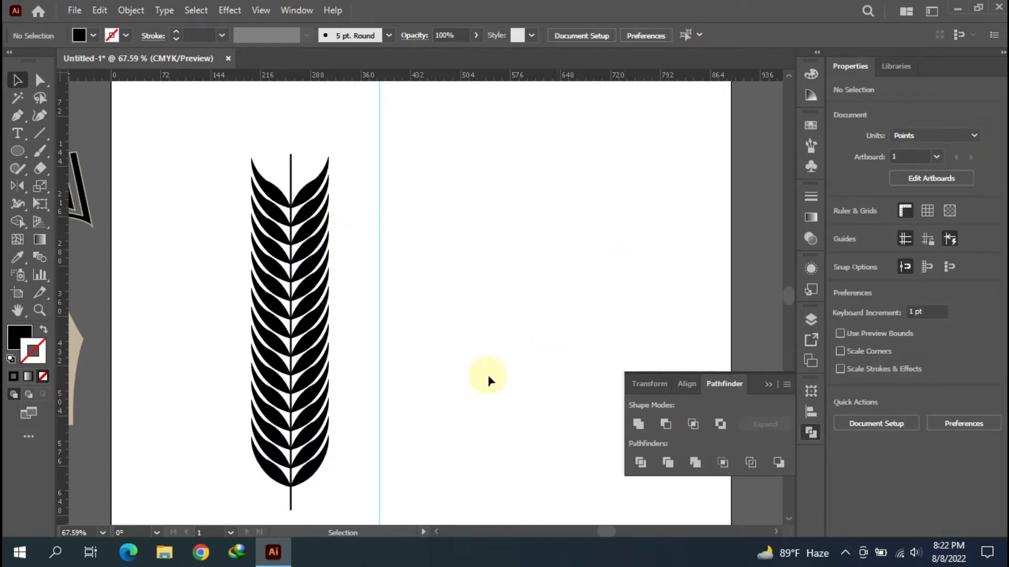
{"action": "left_click_drag", "start_coordinate": [290, 508], "coordinate": [295, 493]}
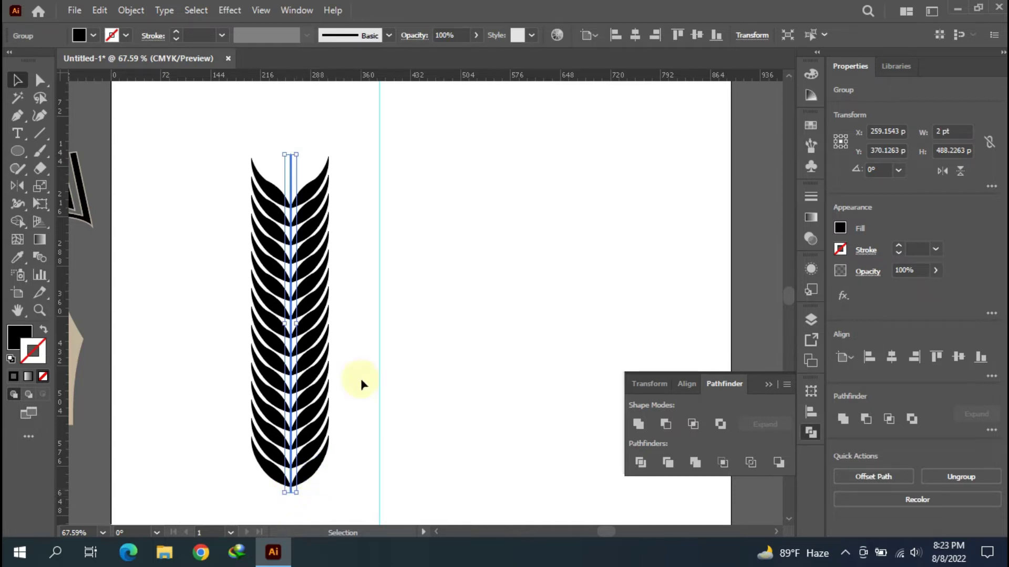
Step: Shorten the stem so its top ends just below the uppermost leaves
{"action": "left_click_drag", "start_coordinate": [295, 154], "coordinate": [295, 186]}
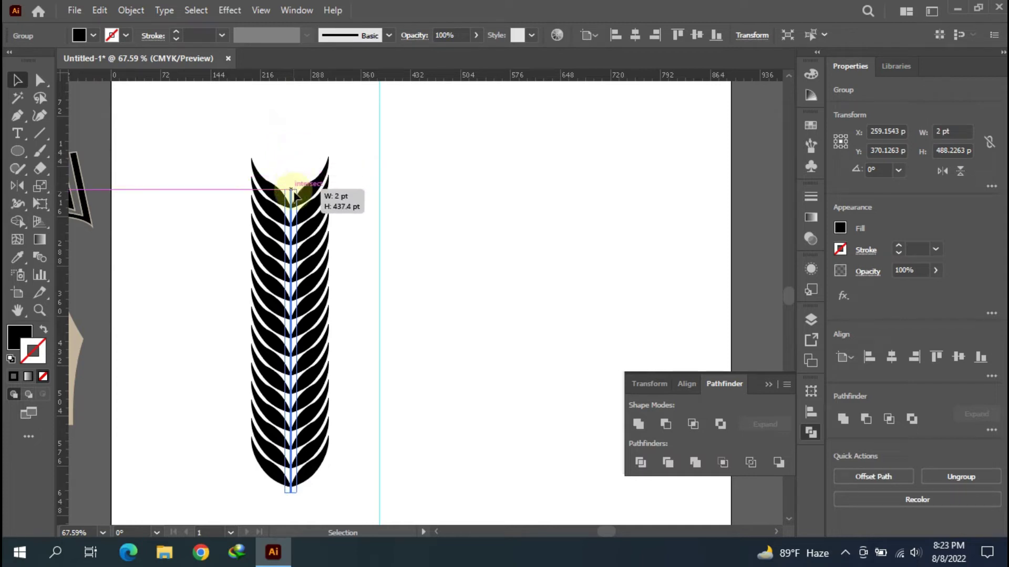
{"action": "left_click_drag", "start_coordinate": [295, 186], "coordinate": [295, 190]}
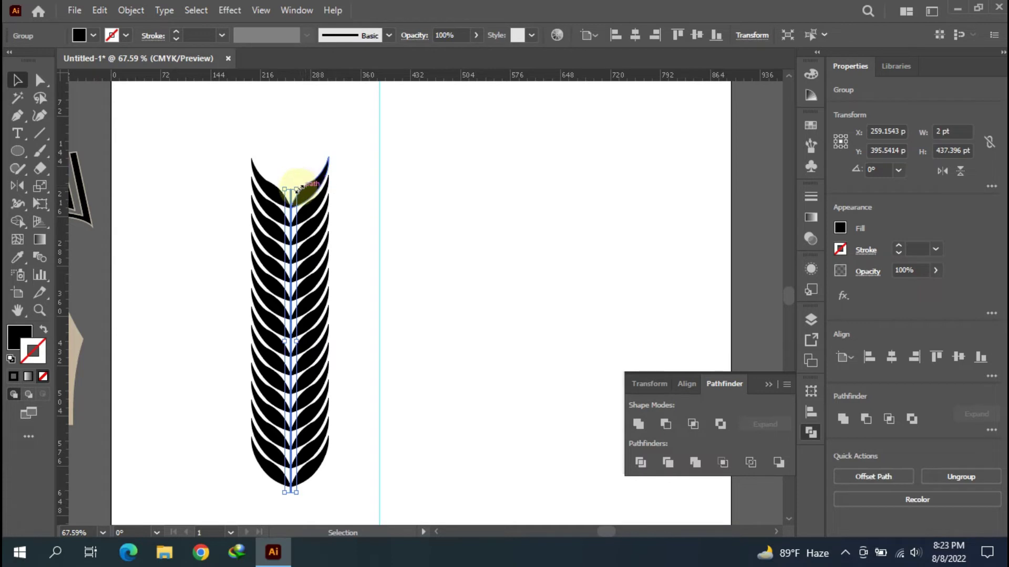
{"action": "left_click_drag", "start_coordinate": [293, 188], "coordinate": [293, 183]}
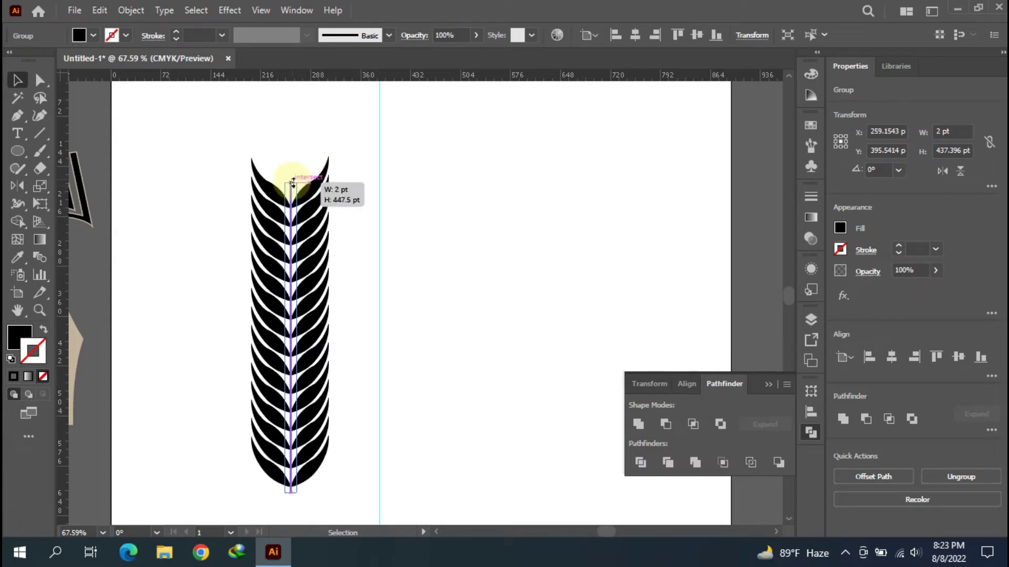
{"action": "left_click", "coordinate": [444, 184]}
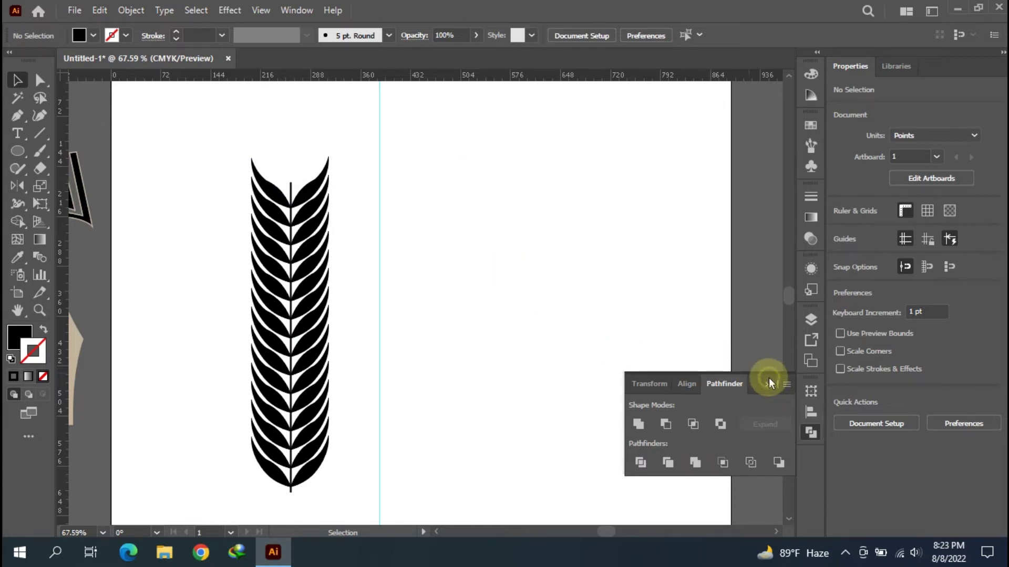
Step: Collapse the floating Pathfinder panel group and dock it on the right
{"action": "left_click_drag", "start_coordinate": [768, 378], "coordinate": [770, 393]}
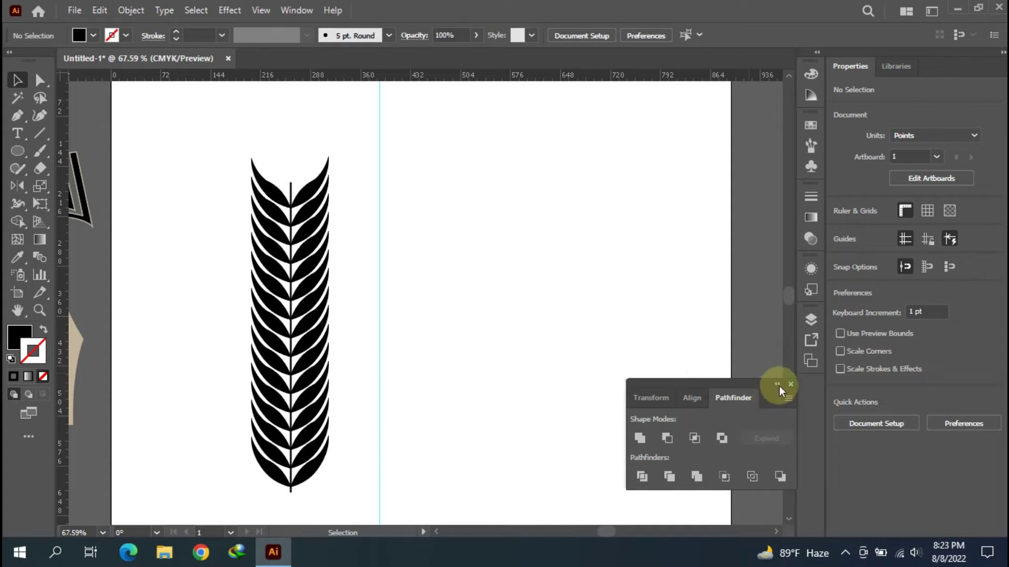
{"action": "left_click", "coordinate": [780, 385]}
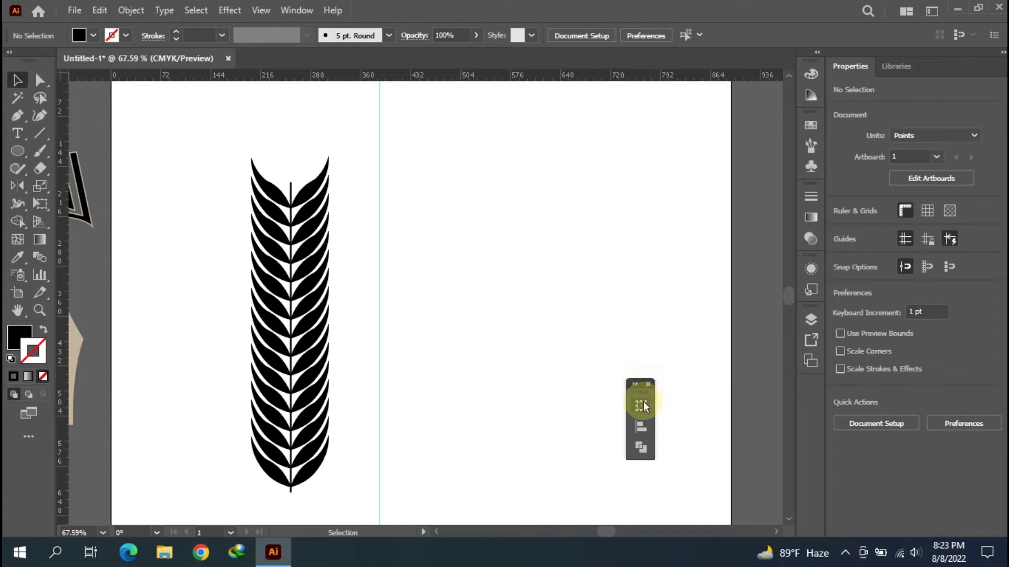
{"action": "left_click_drag", "start_coordinate": [635, 392], "coordinate": [805, 389]}
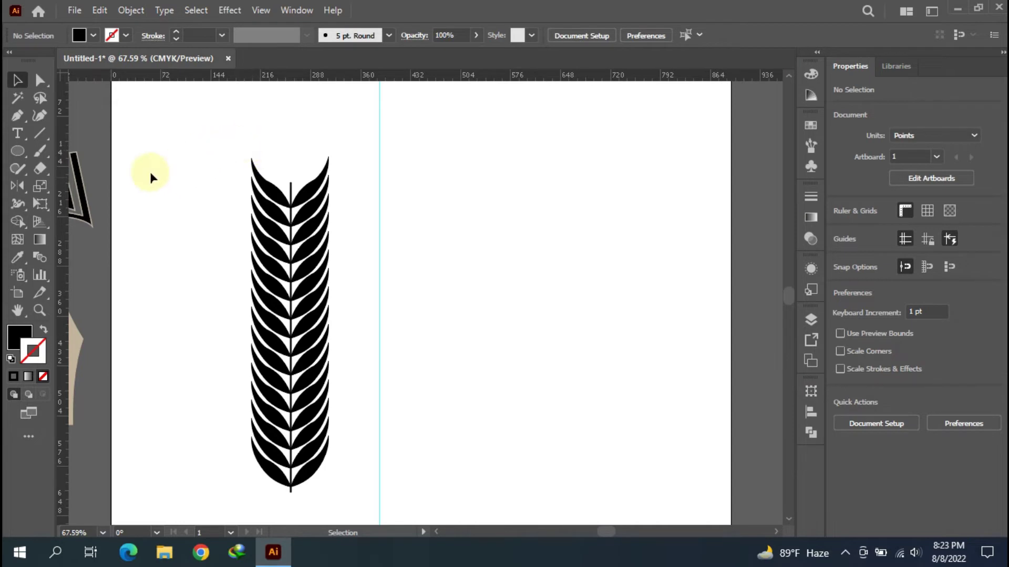
Step: Draw a narrow ellipse, about 15 × 52 pt, at the top of the stem
{"action": "left_click", "coordinate": [17, 151]}
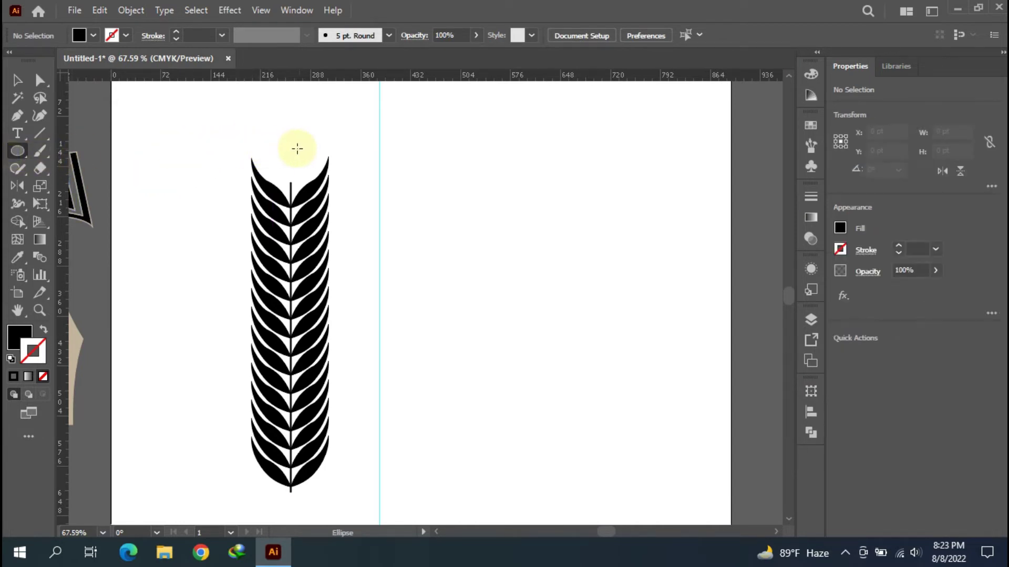
{"action": "mouse_move", "coordinate": [288, 147]}
{"action": "left_mouse_down"}
{"action": "mouse_move", "coordinate": [310, 189]}
{"action": "mouse_move", "coordinate": [300, 181]}
{"action": "left_mouse_up"}
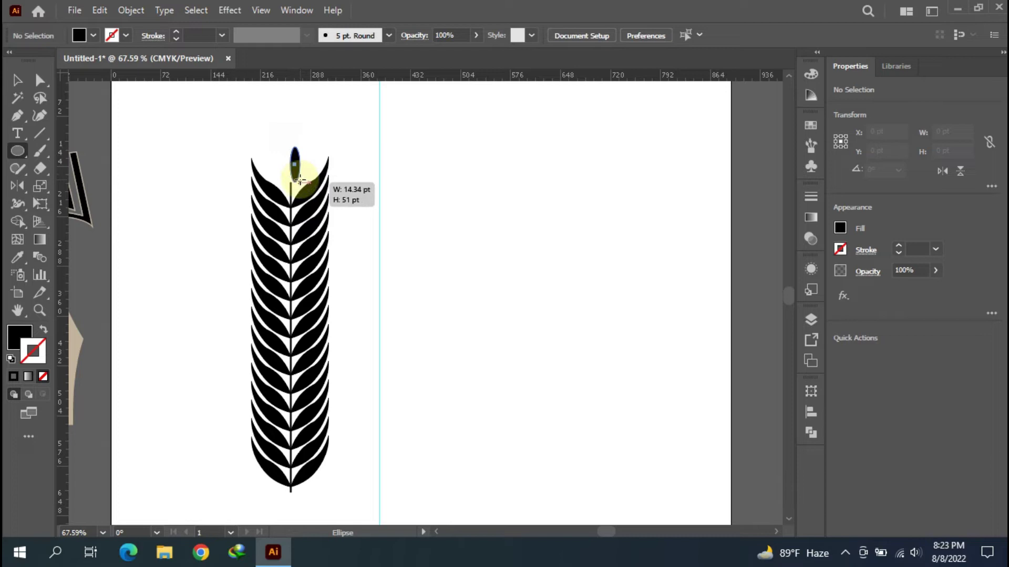
{"action": "left_click_drag", "start_coordinate": [300, 181], "coordinate": [300, 184]}
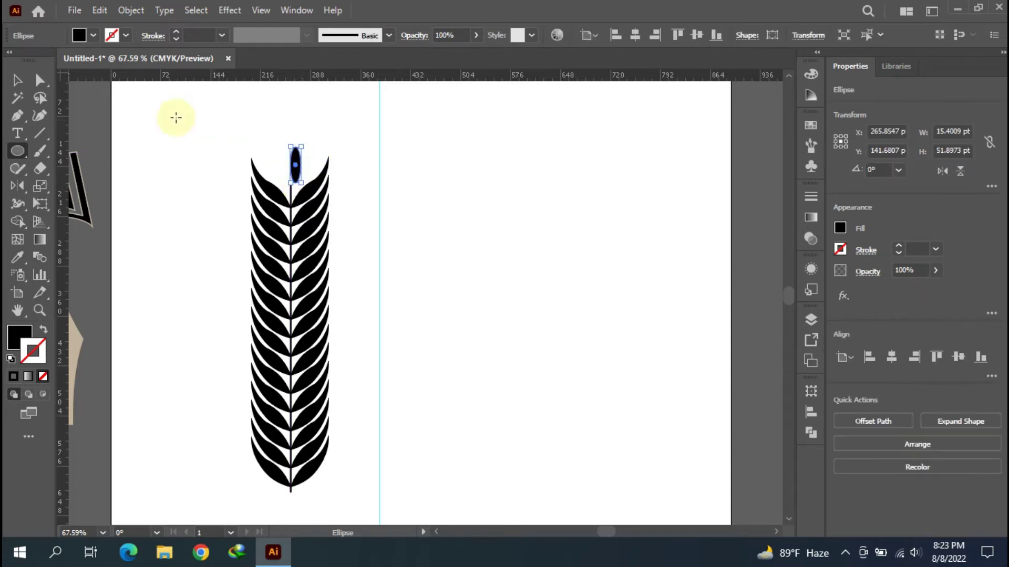
{"action": "left_click", "coordinate": [18, 80]}
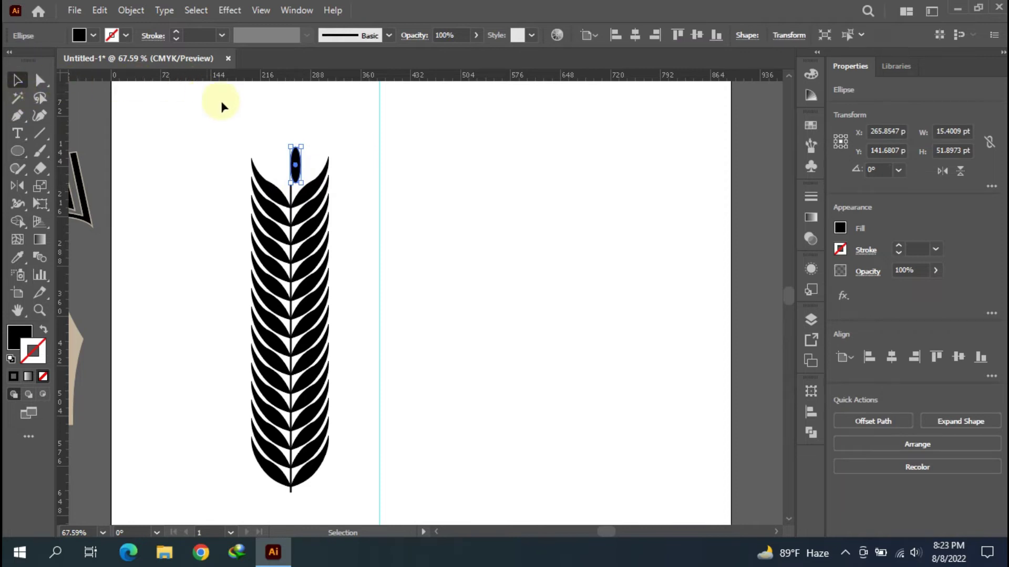
{"action": "left_click", "coordinate": [280, 113]}
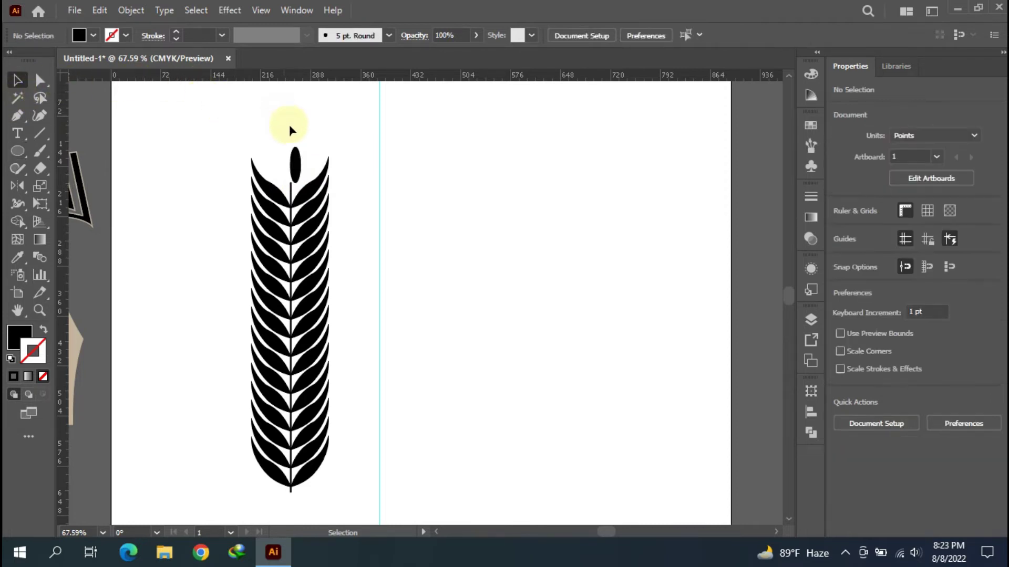
Step: Sharpen the ellipse's top and bottom anchors and move the pointed leaf onto the stem
{"action": "left_click", "coordinate": [296, 165]}
{"action": "mouse_move", "coordinate": [21, 116]}
{"action": "left_mouse_down"}
{"action": "mouse_move", "coordinate": [70, 119]}
{"action": "mouse_move", "coordinate": [74, 168]}
{"action": "left_mouse_up"}
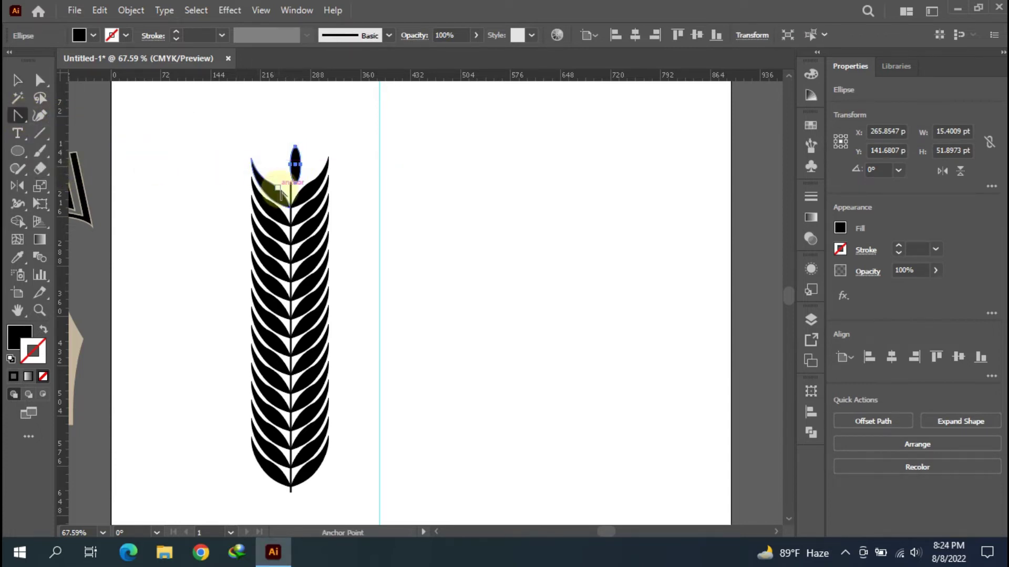
{"action": "left_click", "coordinate": [295, 183]}
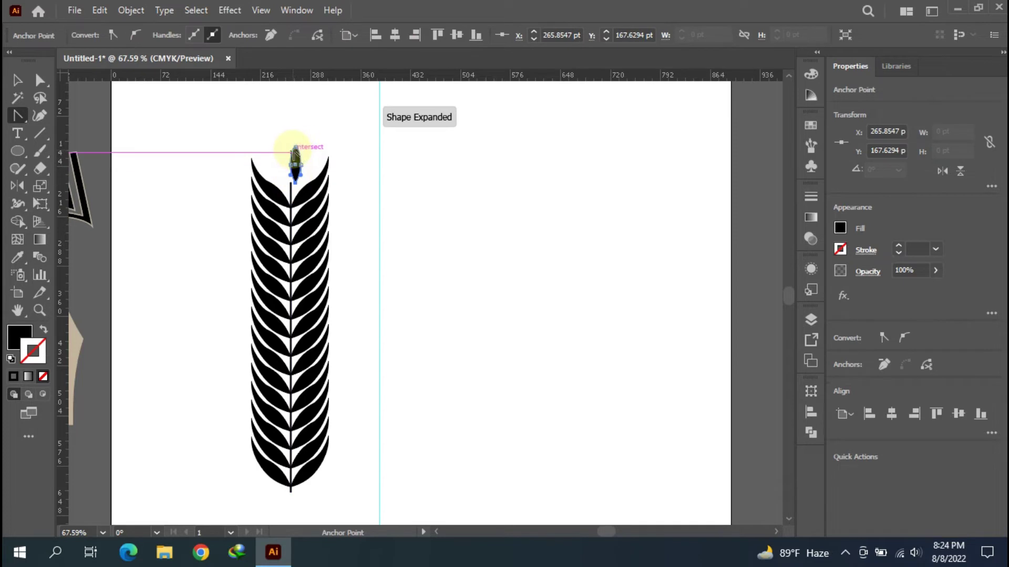
{"action": "left_click", "coordinate": [295, 148]}
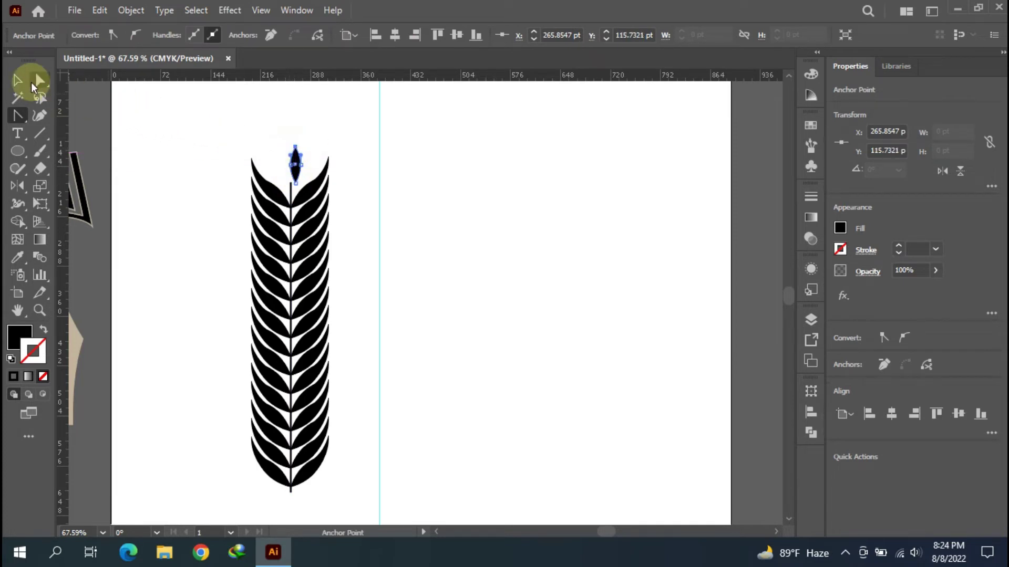
{"action": "left_click", "coordinate": [23, 86]}
{"action": "left_click", "coordinate": [232, 118]}
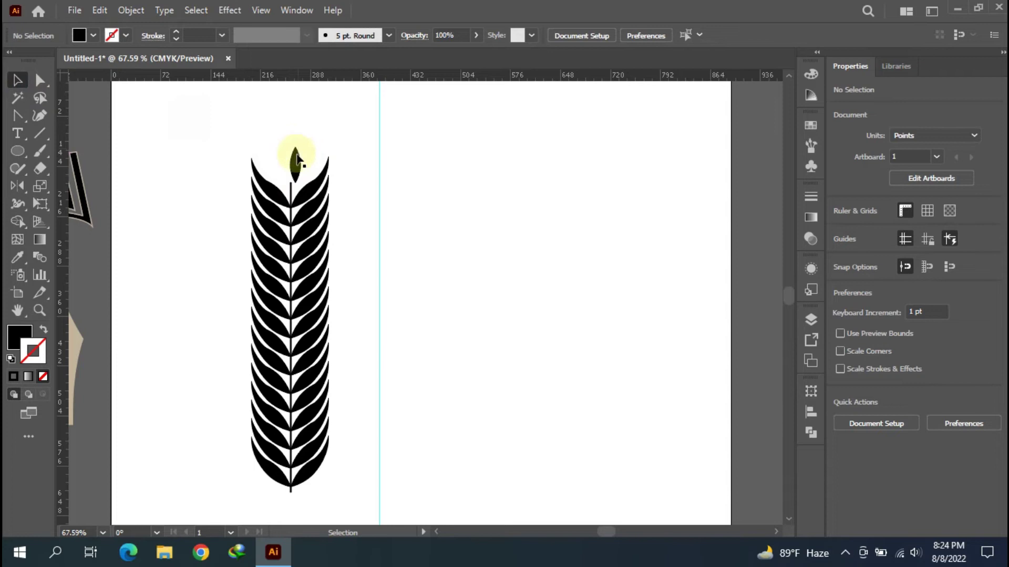
{"action": "mouse_move", "coordinate": [296, 164]}
{"action": "left_mouse_down"}
{"action": "mouse_move", "coordinate": [295, 152]}
{"action": "mouse_move", "coordinate": [293, 176]}
{"action": "left_mouse_up"}
{"action": "left_click", "coordinate": [321, 136]}
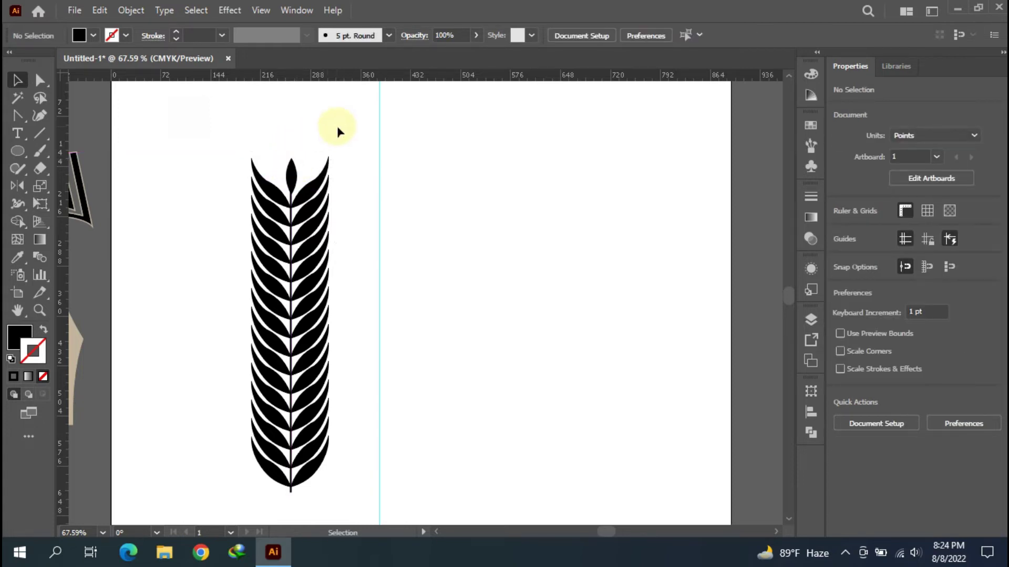
{"action": "left_click", "coordinate": [291, 188]}
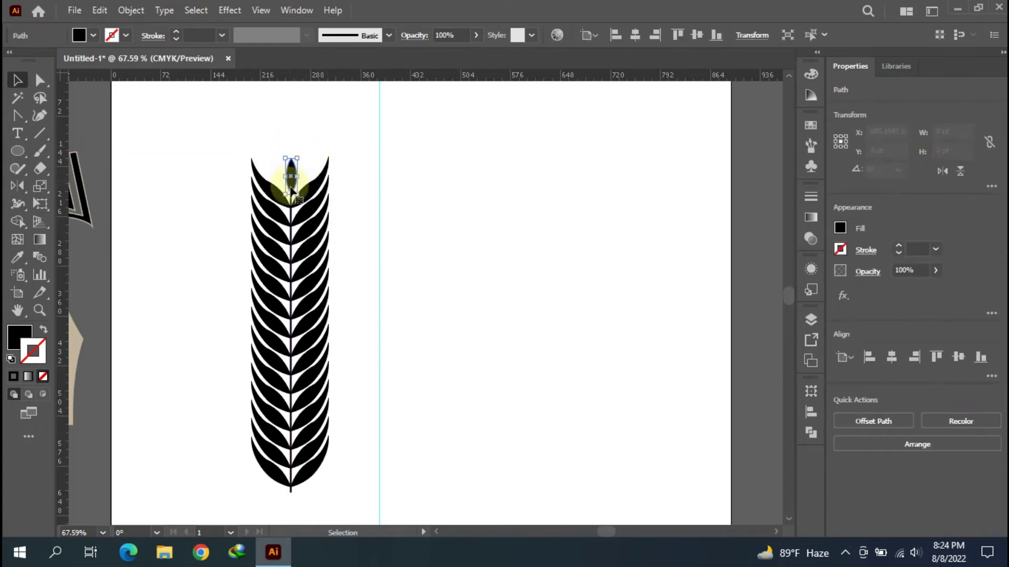
{"action": "left_click", "coordinate": [292, 223], "text": "shift"}
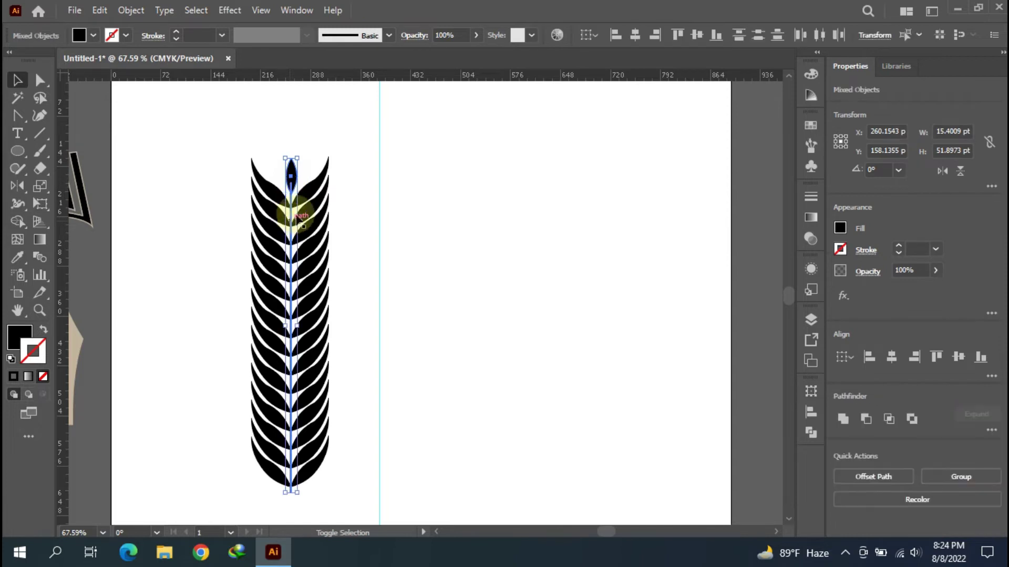
{"action": "left_click", "coordinate": [625, 41]}
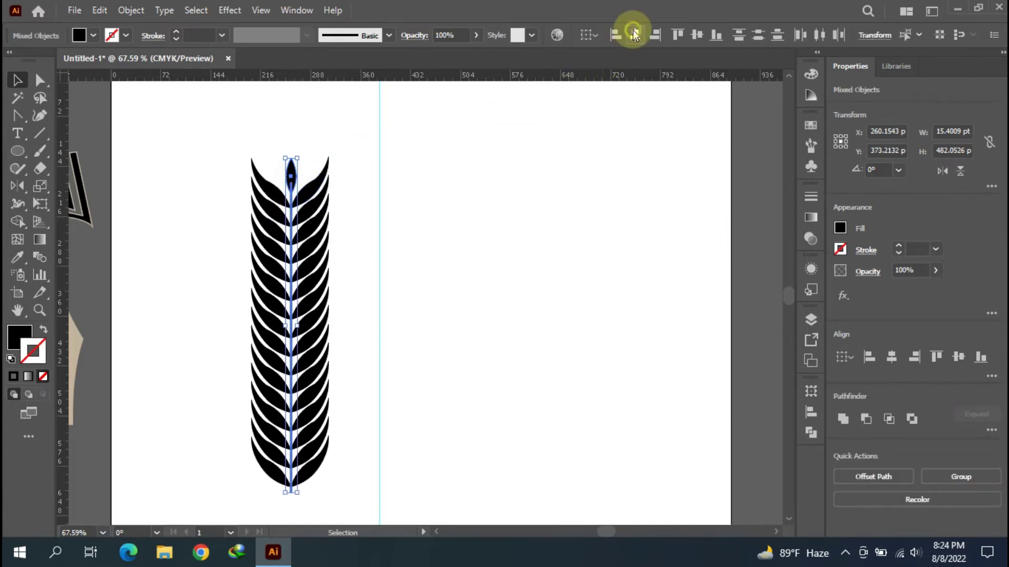
{"action": "left_click", "coordinate": [547, 177]}
{"action": "left_click_drag", "start_coordinate": [292, 176], "coordinate": [299, 188]}
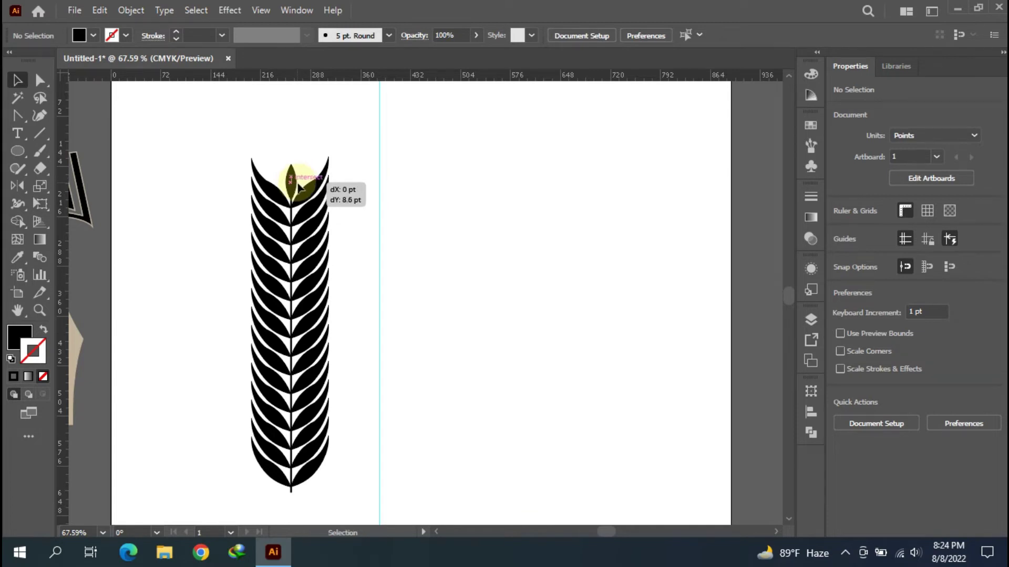
{"action": "left_click", "coordinate": [404, 149]}
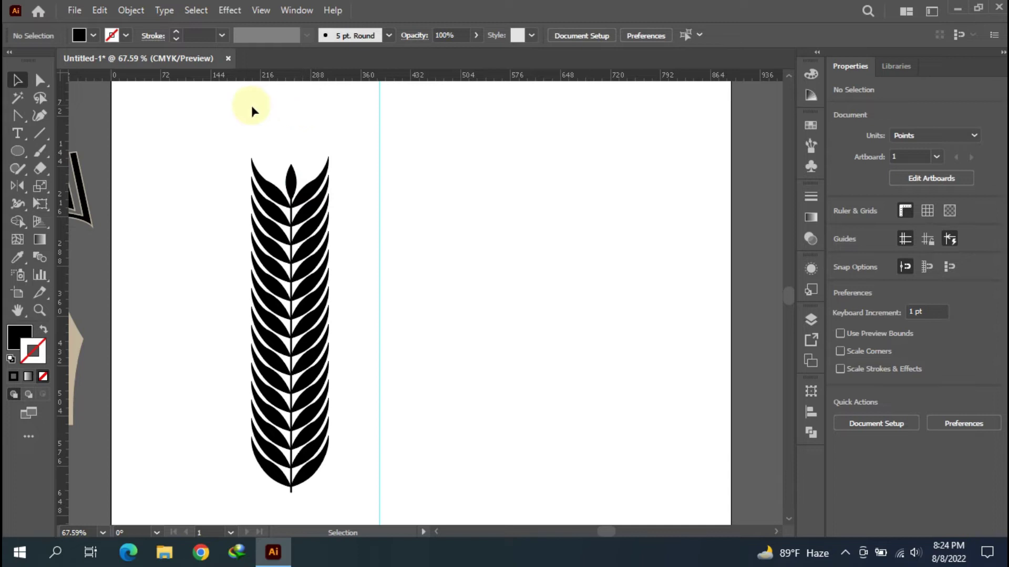
{"action": "left_click", "coordinate": [12, 112]}
Step: Draw a straight vertical line from the top leaf's centre up above the wheat
{"action": "left_click", "coordinate": [79, 115]}
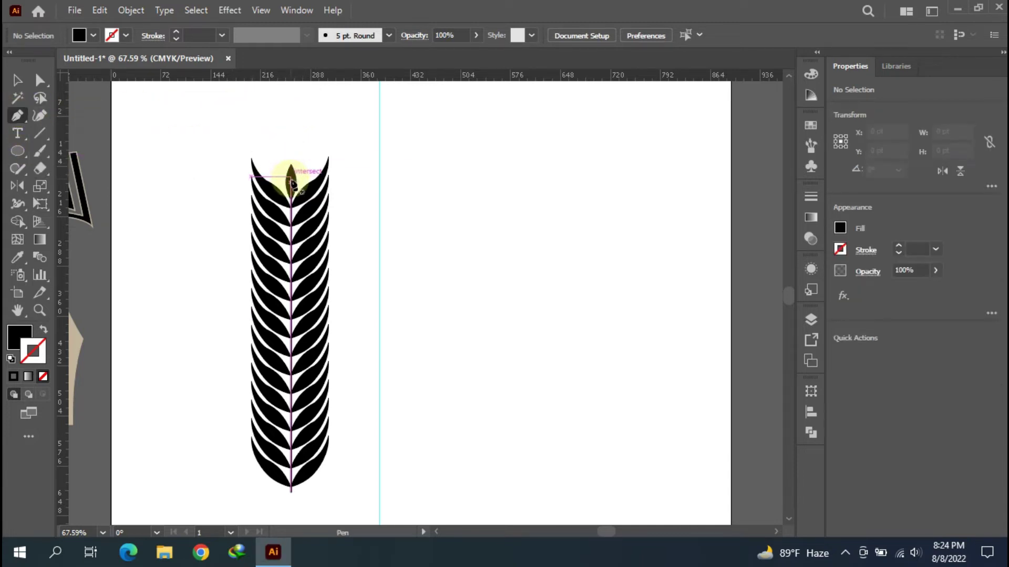
{"action": "left_click_drag", "start_coordinate": [291, 177], "coordinate": [292, 141]}
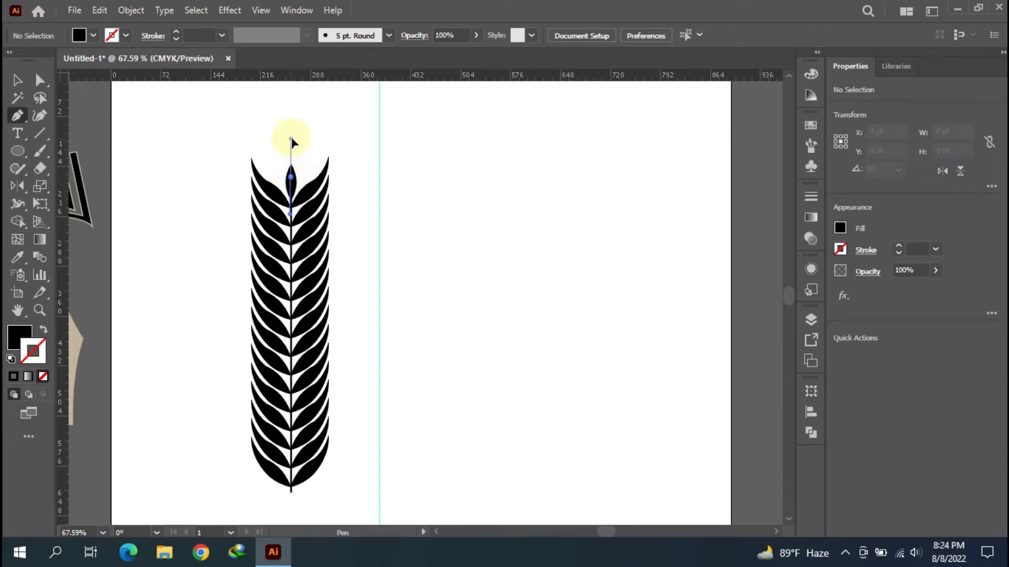
{"action": "key", "text": "shift"}
{"action": "left_click", "coordinate": [291, 138]}
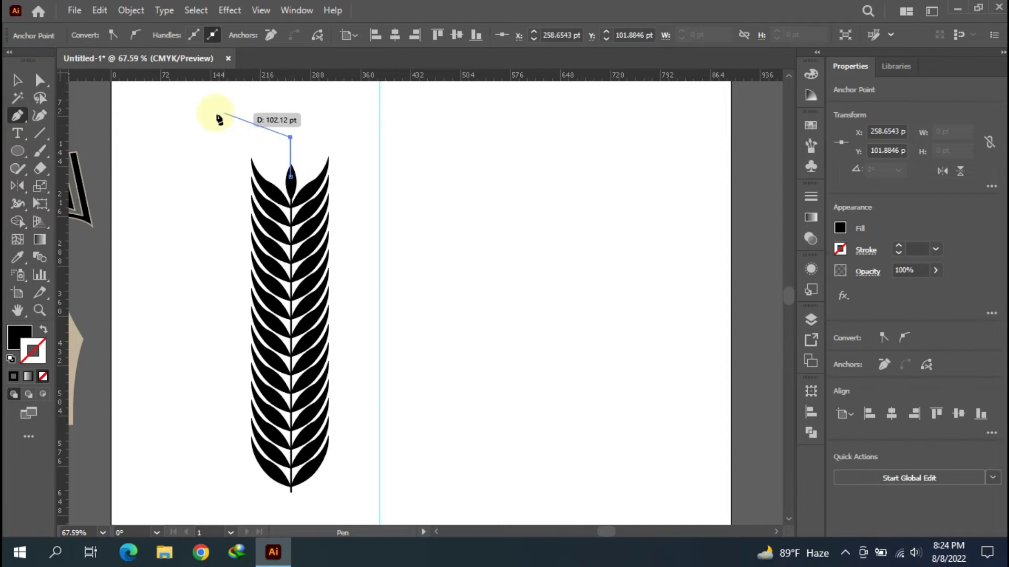
{"action": "left_click", "coordinate": [17, 80]}
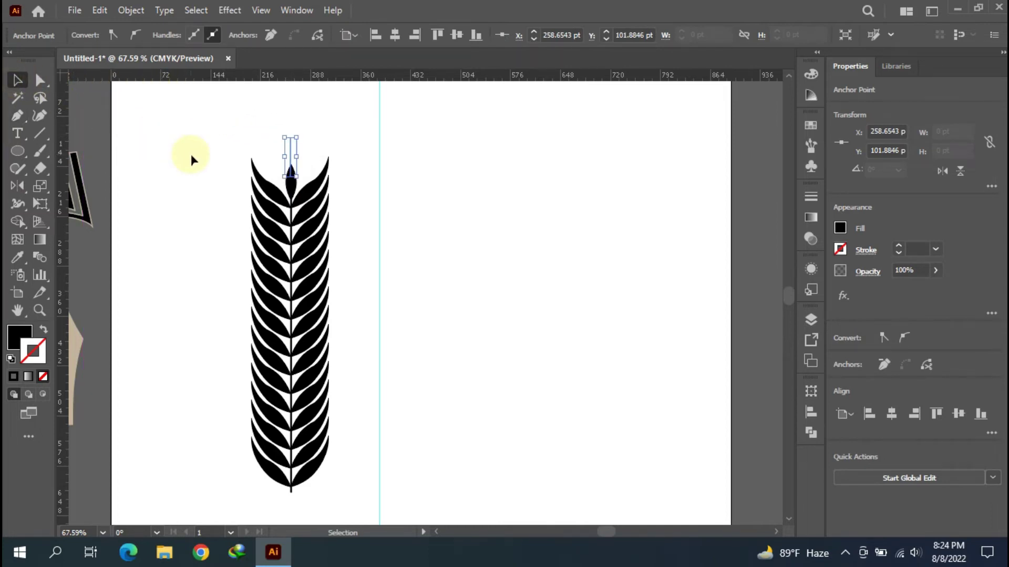
{"action": "left_click", "coordinate": [267, 133]}
Step: Horizontally centre the new line on the wheat stem
{"action": "left_click", "coordinate": [290, 151]}
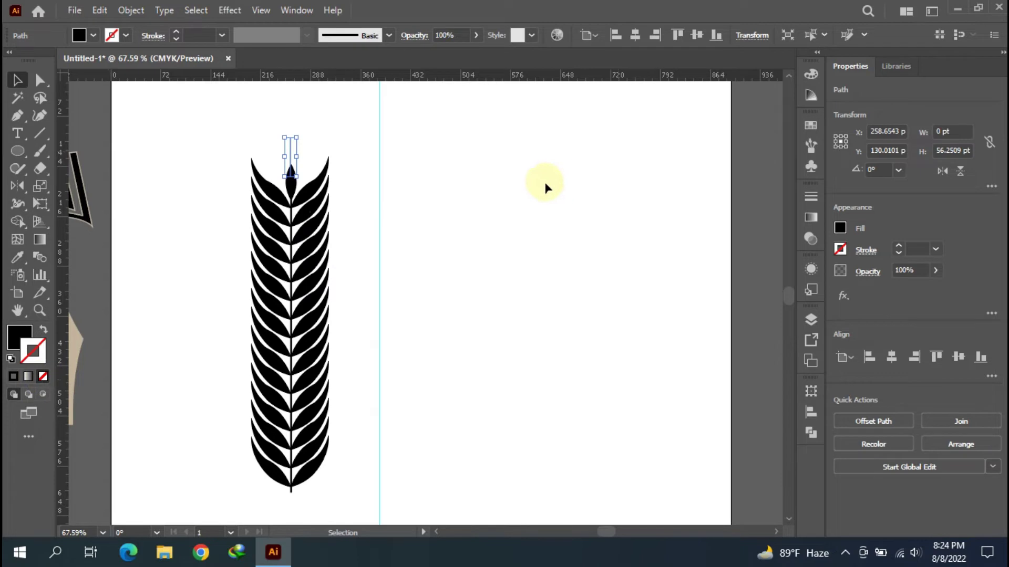
{"action": "left_click", "coordinate": [148, 296]}
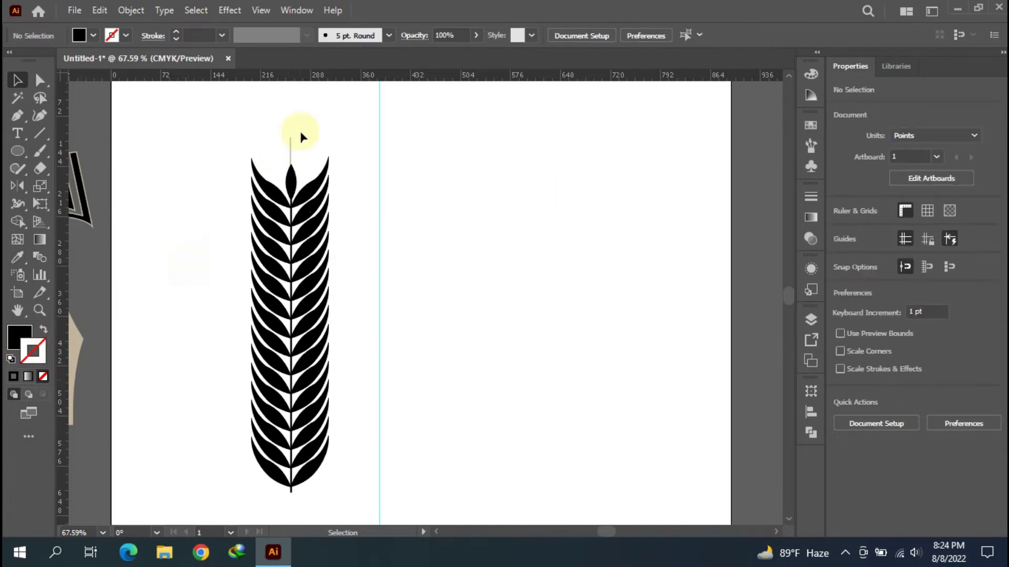
{"action": "left_click", "coordinate": [294, 155]}
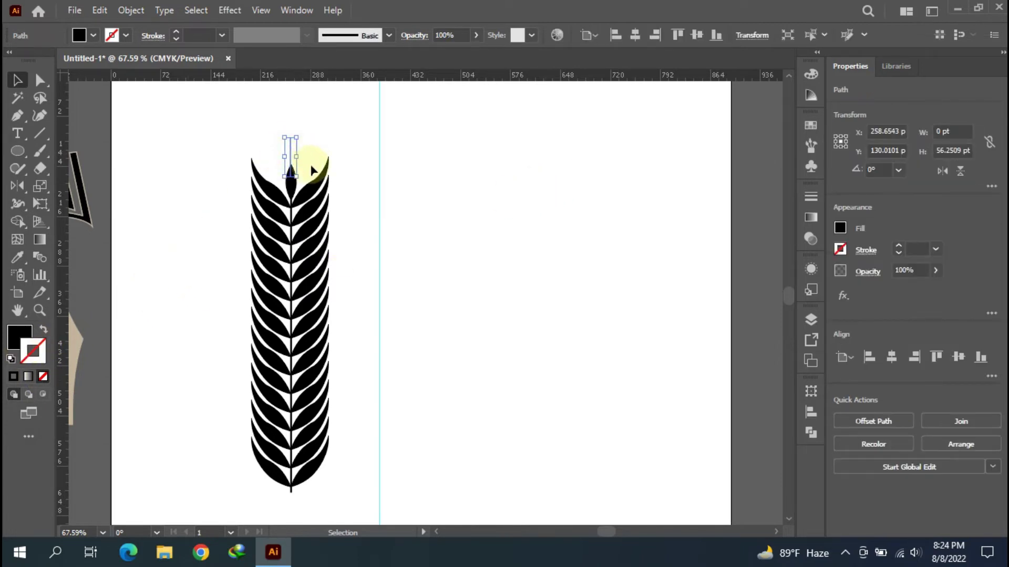
{"action": "left_click", "coordinate": [292, 194], "text": "shift"}
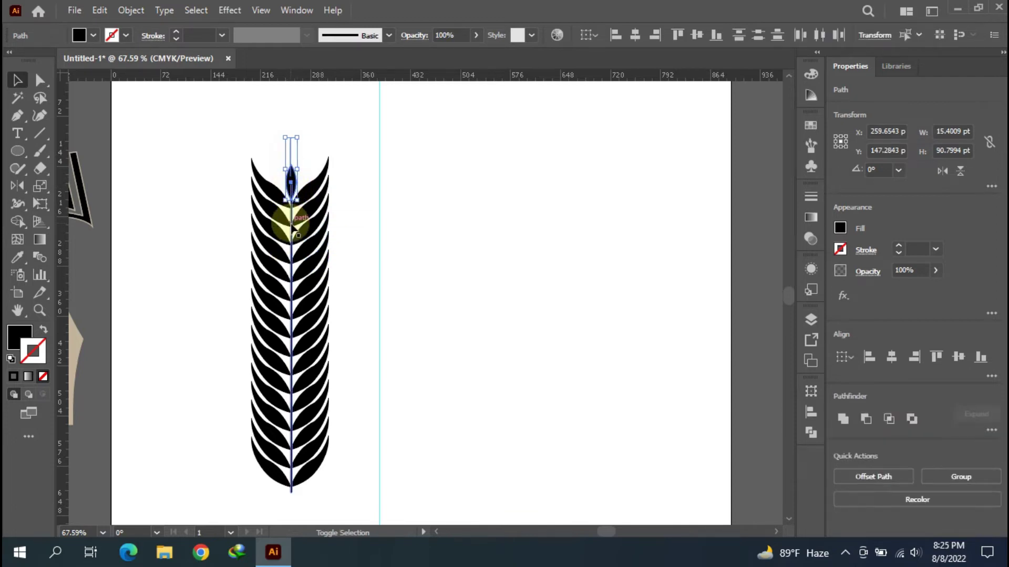
{"action": "left_click", "coordinate": [634, 35]}
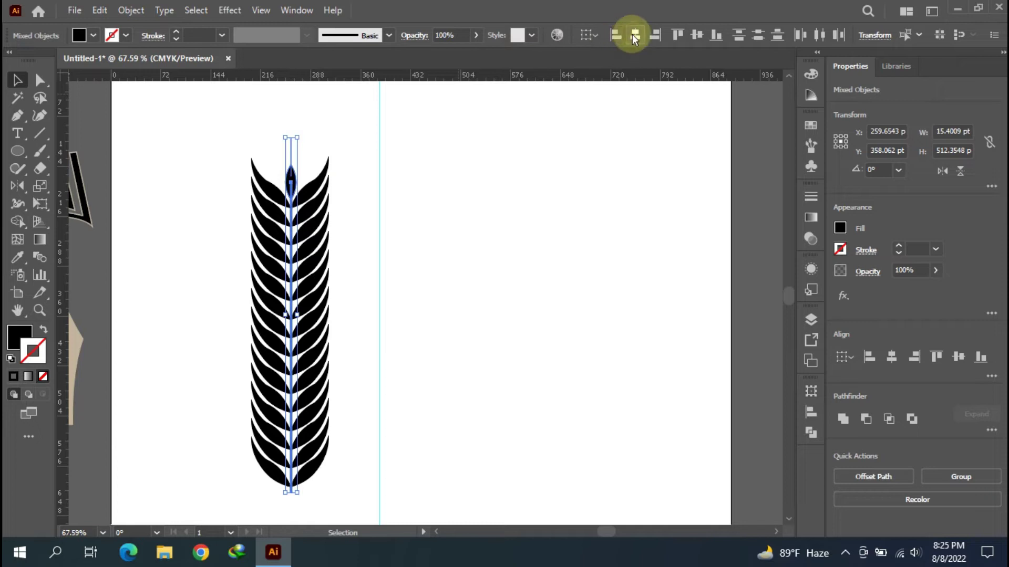
{"action": "left_click", "coordinate": [547, 177]}
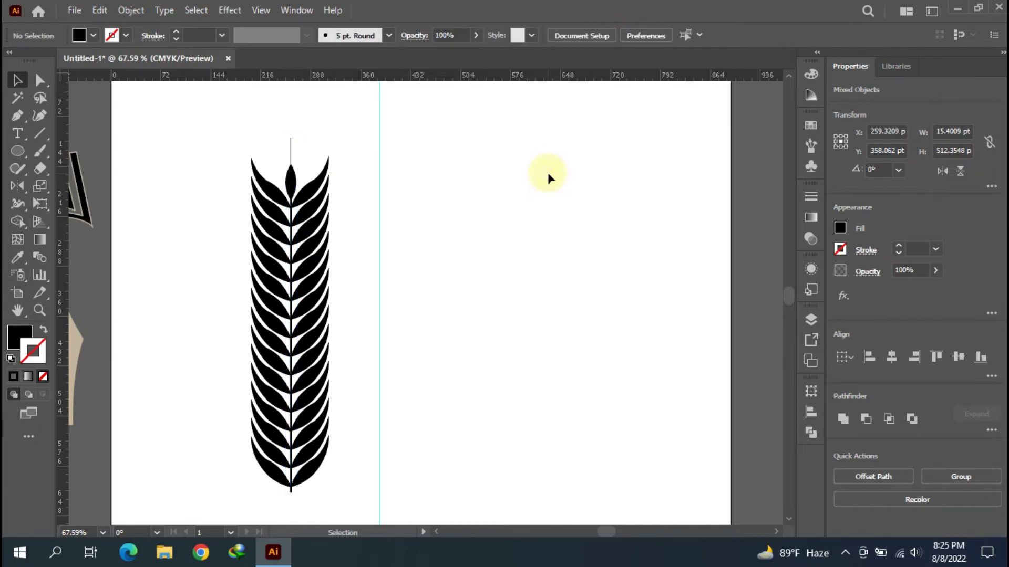
Step: Give the top line a 3 pt stroke with a triangle width profile and expand its appearance
{"action": "left_click", "coordinate": [290, 151]}
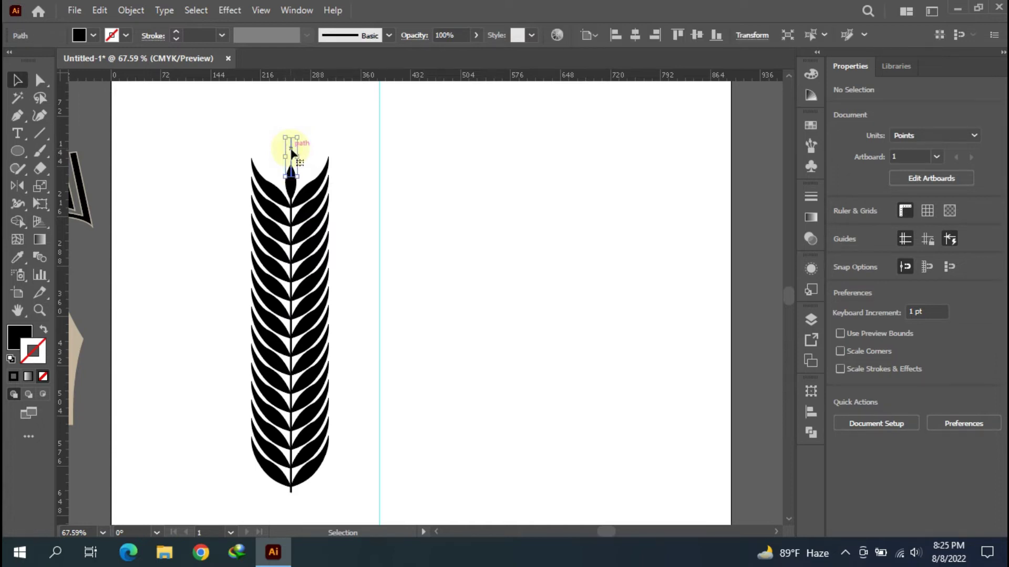
{"action": "left_click", "coordinate": [177, 39]}
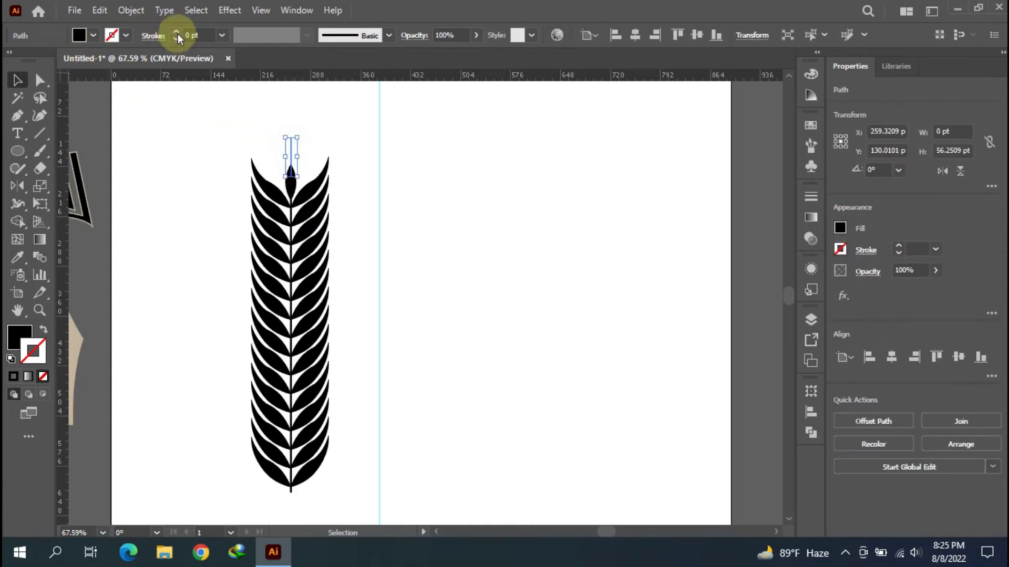
{"action": "left_click", "coordinate": [177, 32]}
{"action": "left_click", "coordinate": [177, 33]}
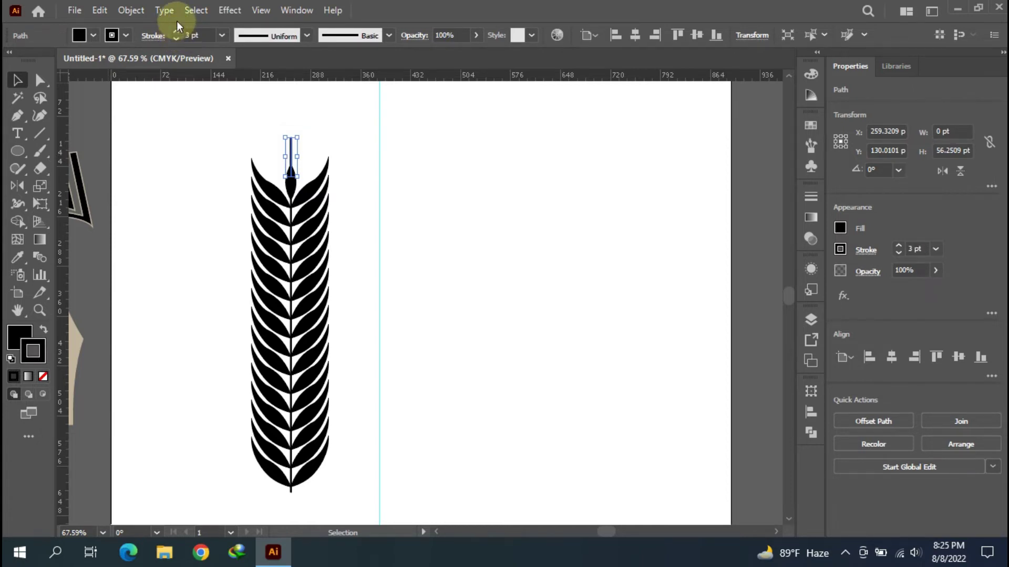
{"action": "left_click", "coordinate": [307, 35]}
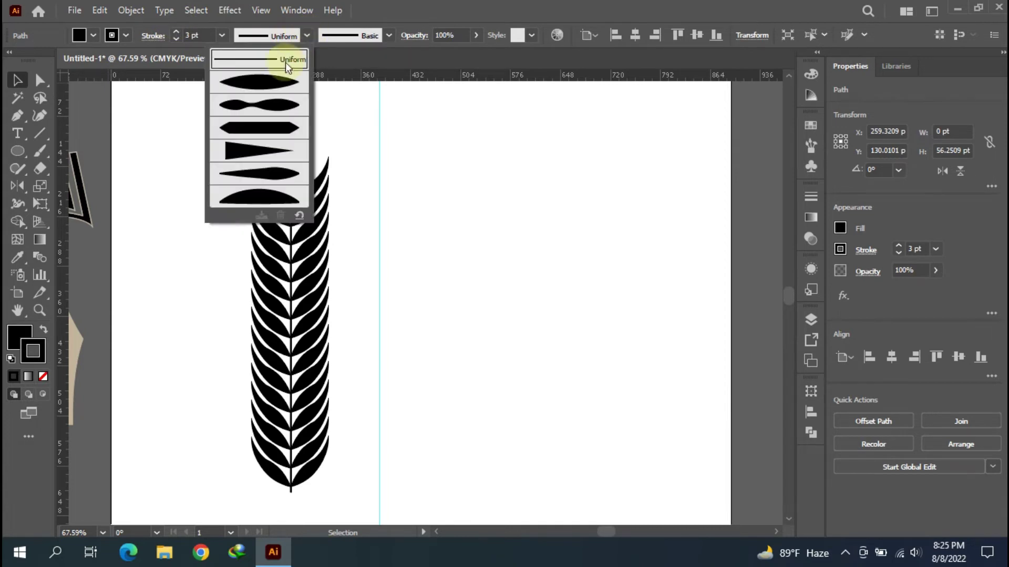
{"action": "left_click", "coordinate": [260, 149]}
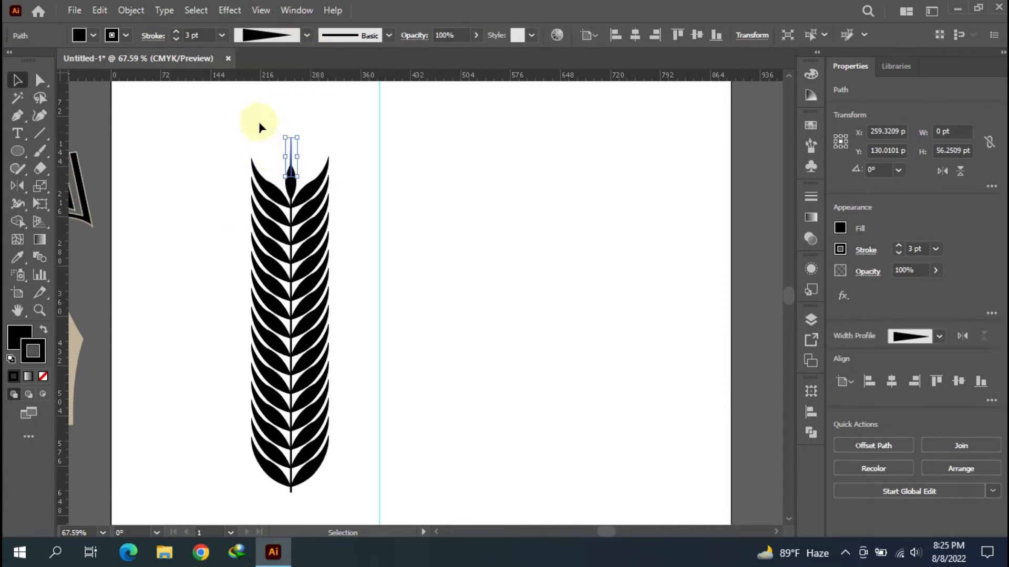
{"action": "left_click", "coordinate": [131, 10]}
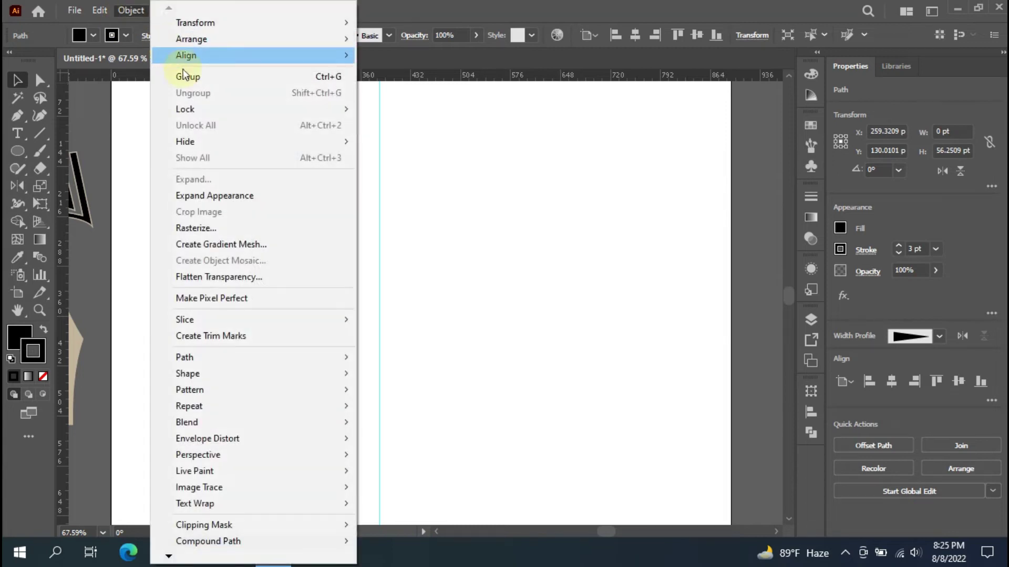
{"action": "left_click", "coordinate": [230, 194]}
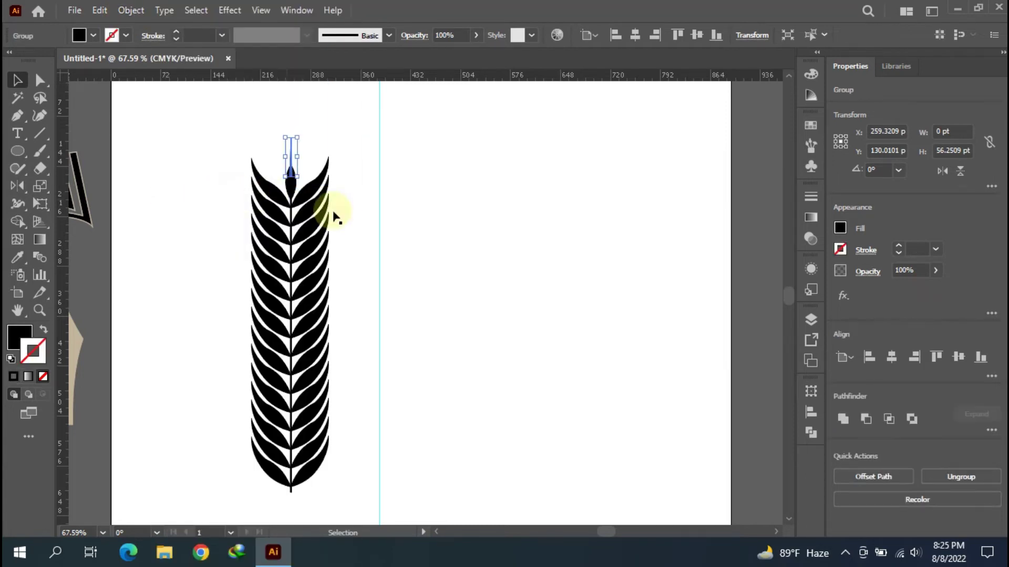
{"action": "left_click", "coordinate": [536, 237]}
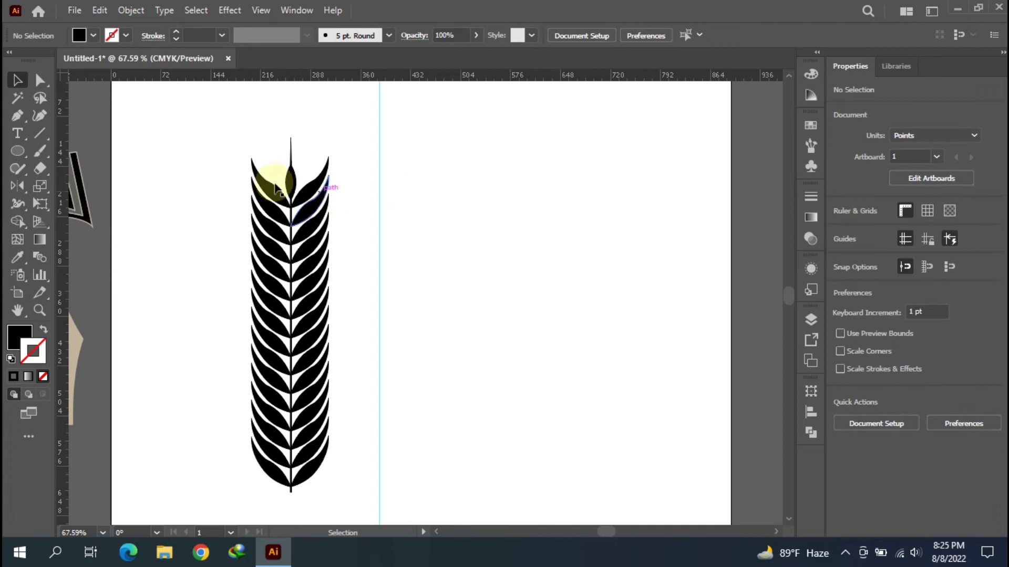
Step: Unite the tapered tip with the top leaf using Pathfinder
{"action": "left_click", "coordinate": [298, 184]}
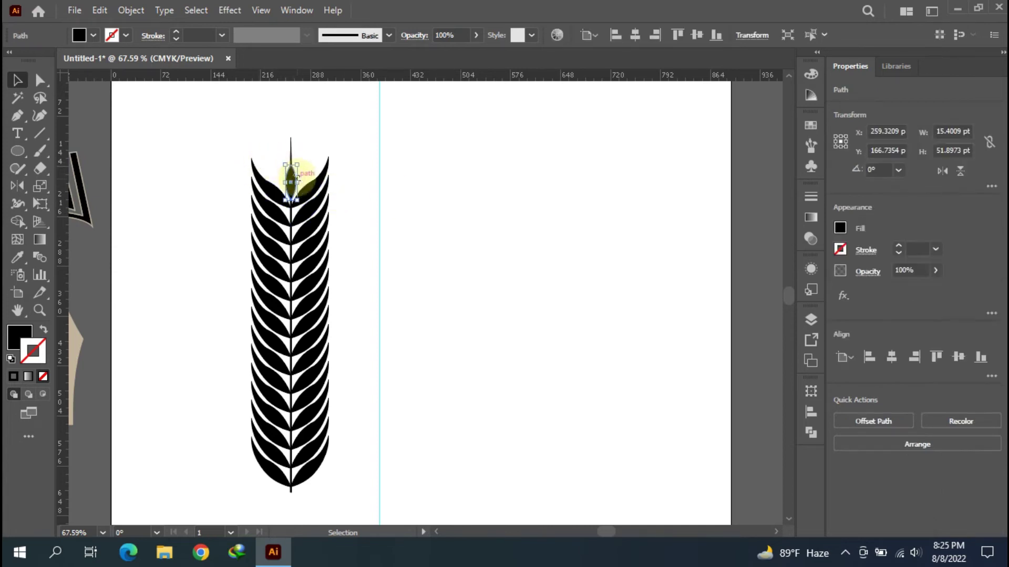
{"action": "left_click", "coordinate": [292, 154], "text": "shift"}
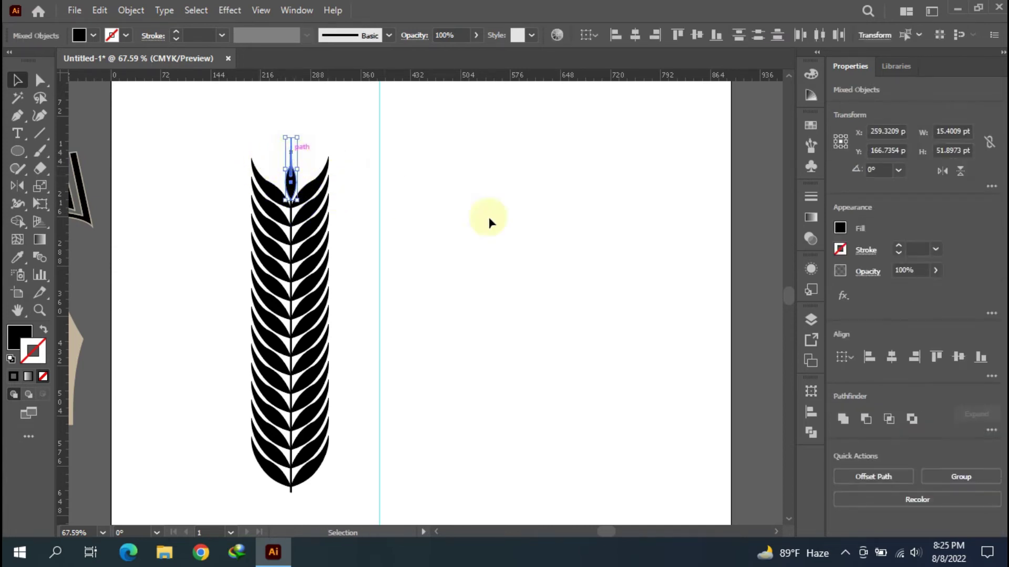
{"action": "left_click", "coordinate": [810, 433]}
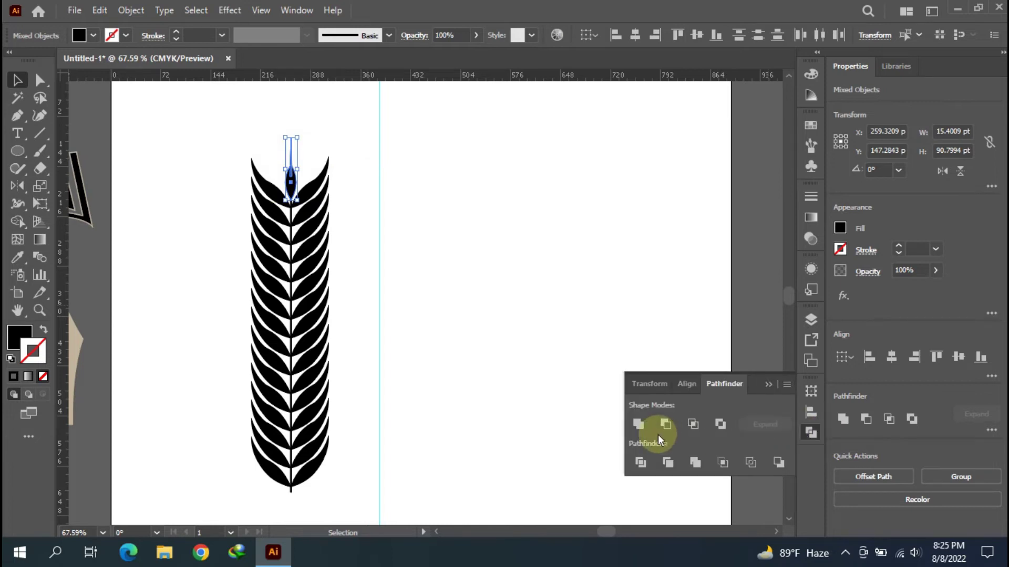
{"action": "left_click", "coordinate": [641, 423]}
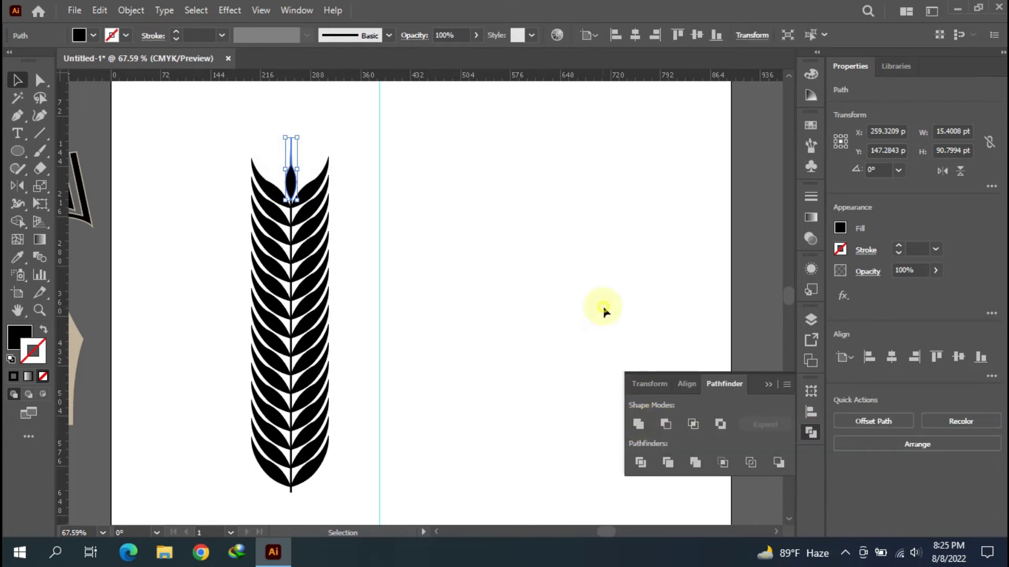
{"action": "left_click", "coordinate": [697, 270]}
{"action": "left_click", "coordinate": [767, 385]}
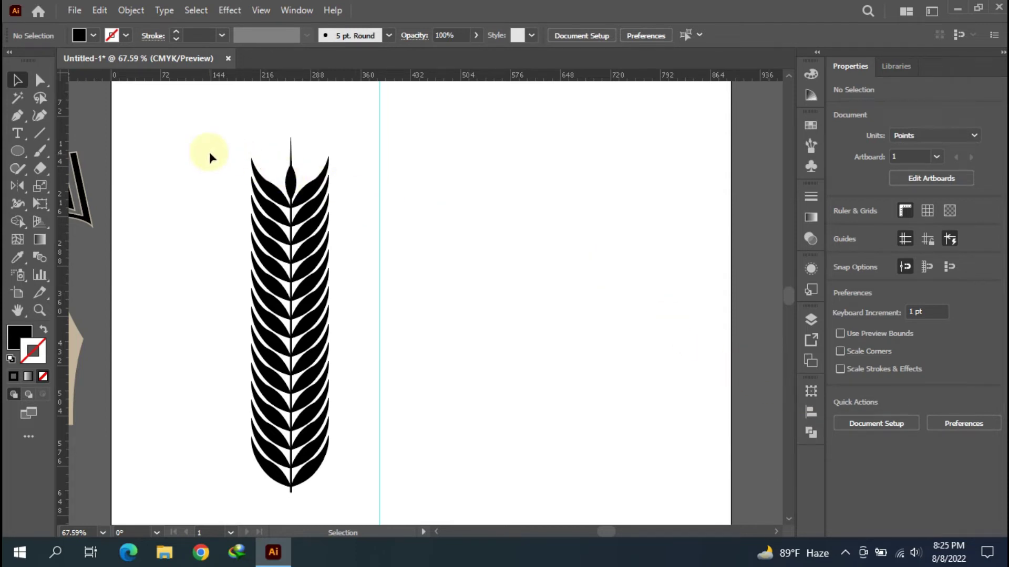
Step: Unite all the wheat pieces into one path with Pathfinder
{"action": "mouse_move", "coordinate": [206, 147]}
{"action": "left_mouse_down"}
{"action": "mouse_move", "coordinate": [388, 496]}
{"action": "mouse_move", "coordinate": [372, 493]}
{"action": "left_mouse_up"}
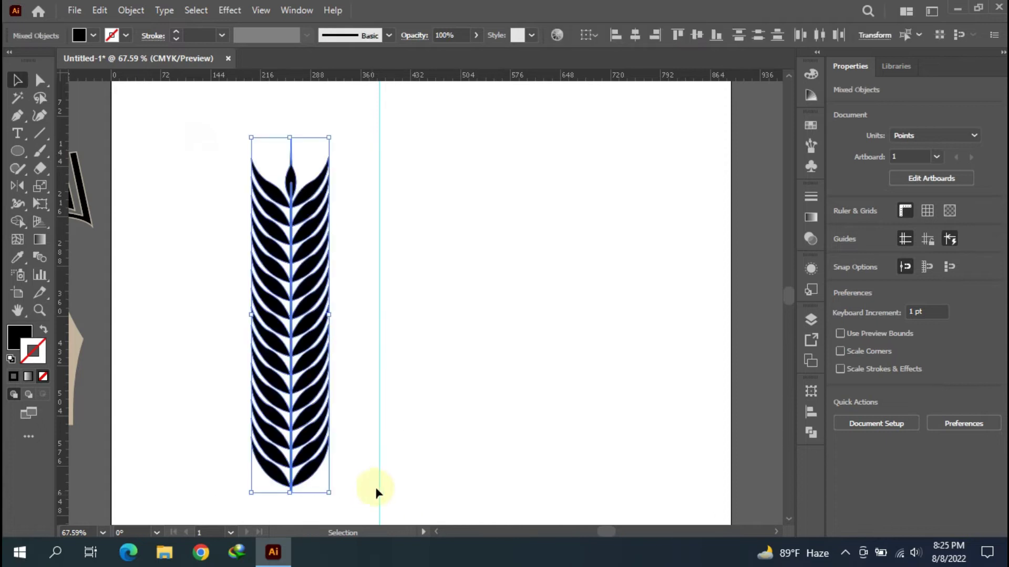
{"action": "left_click", "coordinate": [811, 434]}
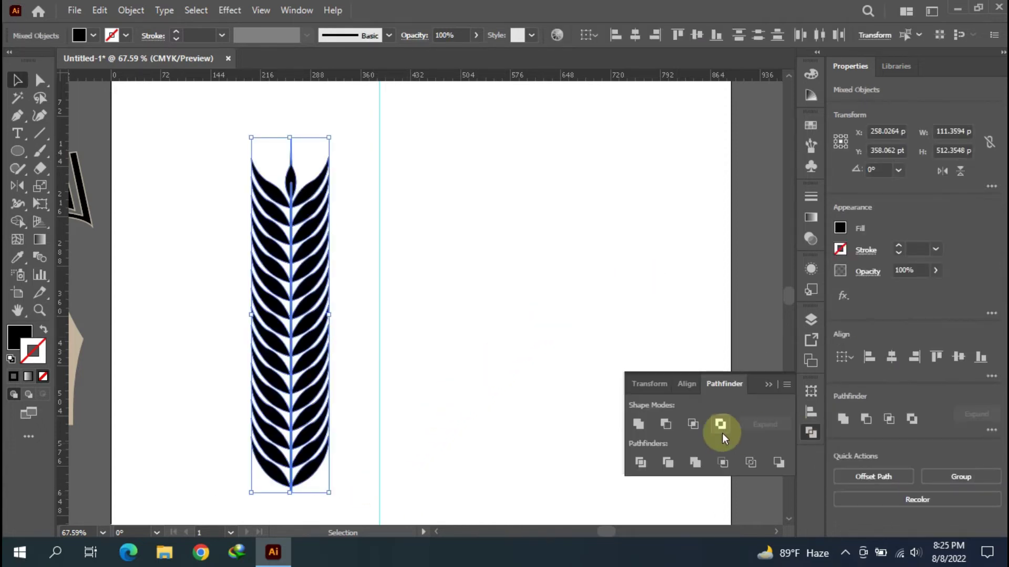
{"action": "left_click", "coordinate": [641, 435]}
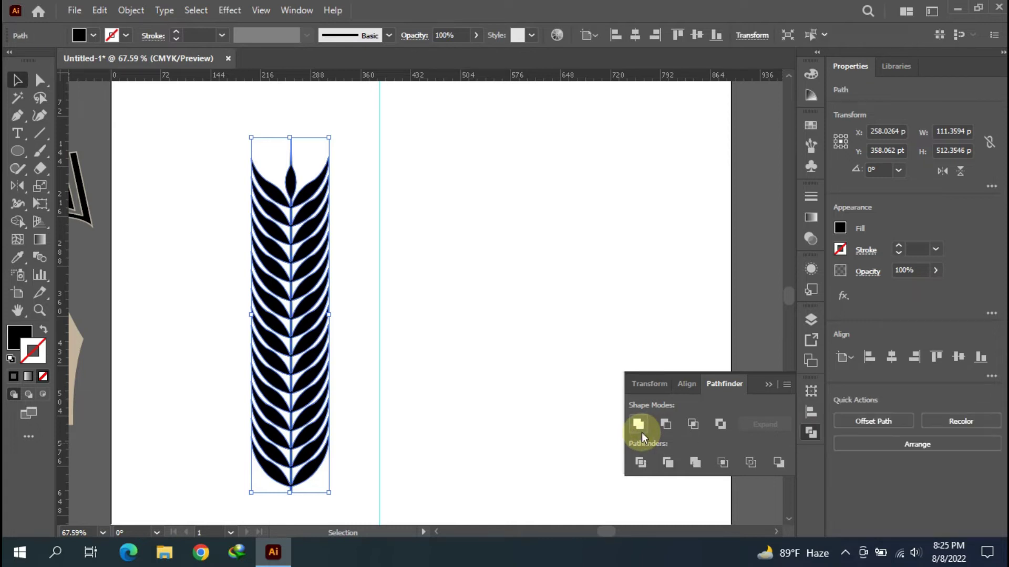
{"action": "left_click", "coordinate": [769, 387]}
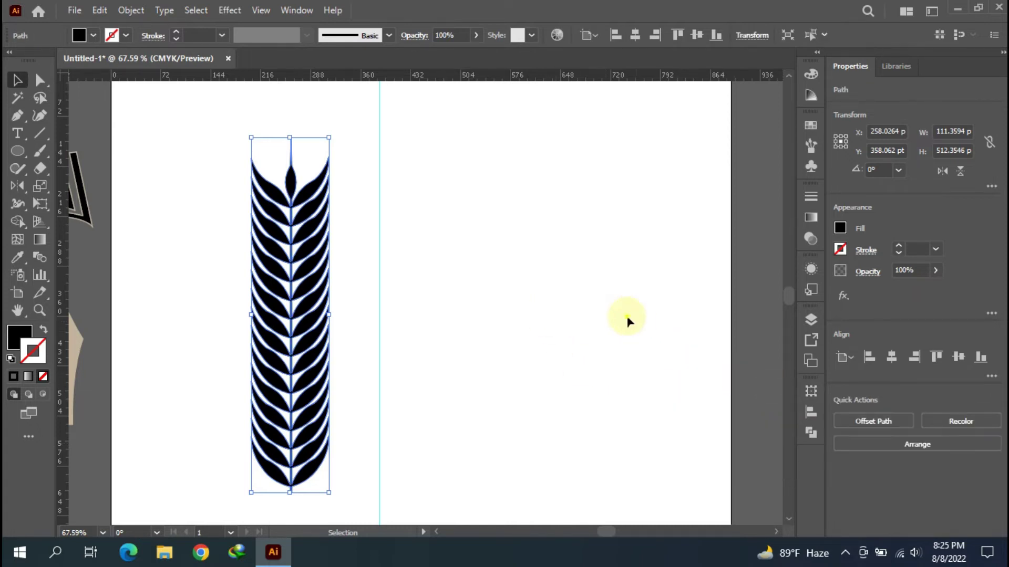
{"action": "left_click", "coordinate": [613, 317]}
Step: Shrink the merged wheat to about 63.8 × 293.6 pt beside the book, zooming out slightly
{"action": "left_click_drag", "start_coordinate": [217, 132], "coordinate": [378, 493]}
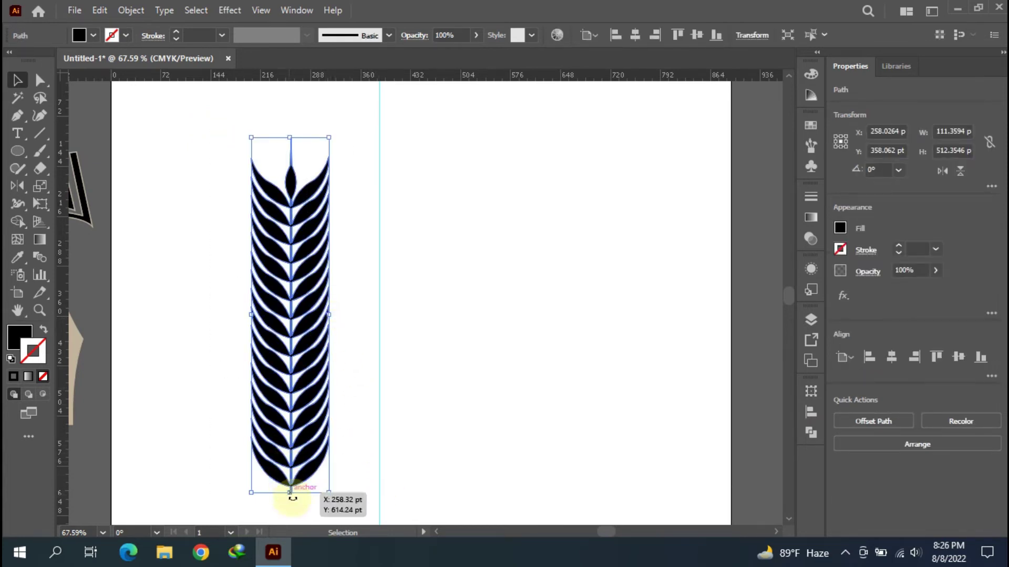
{"action": "left_click", "coordinate": [40, 311]}
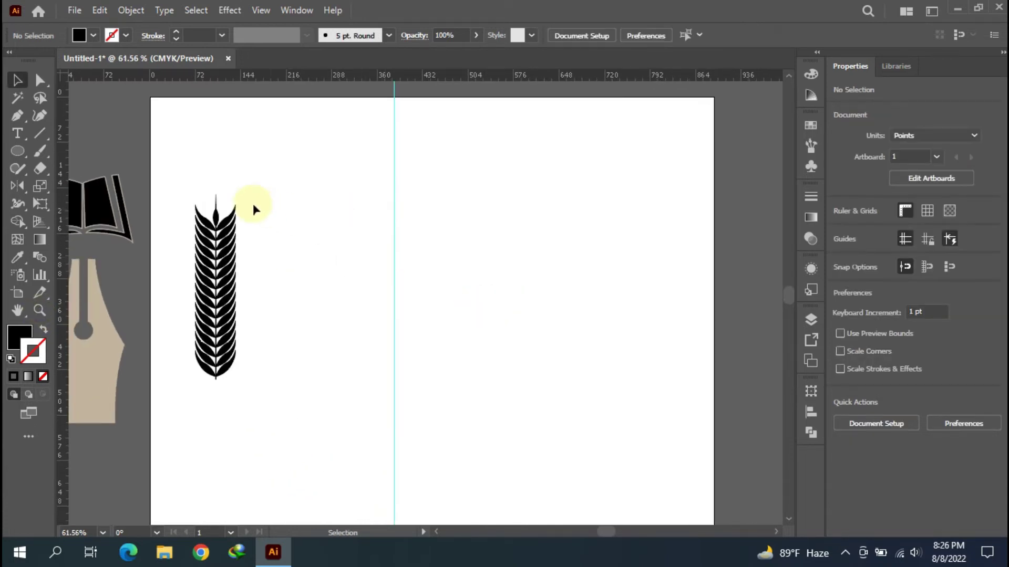
{"action": "left_click_drag", "start_coordinate": [170, 191], "coordinate": [315, 372]}
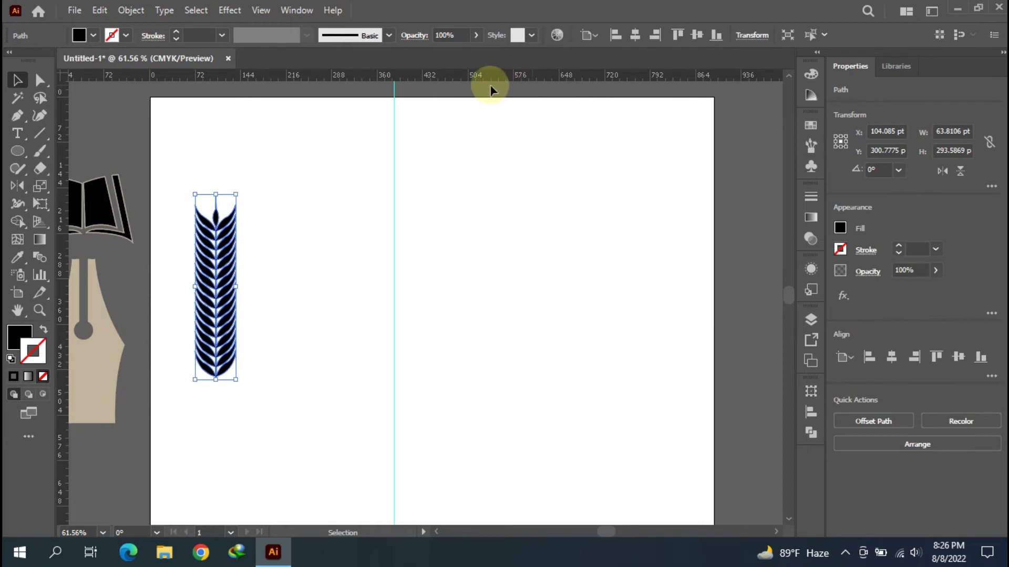
Step: Define the wheat shape as a new Art Brush
{"action": "left_click", "coordinate": [389, 36]}
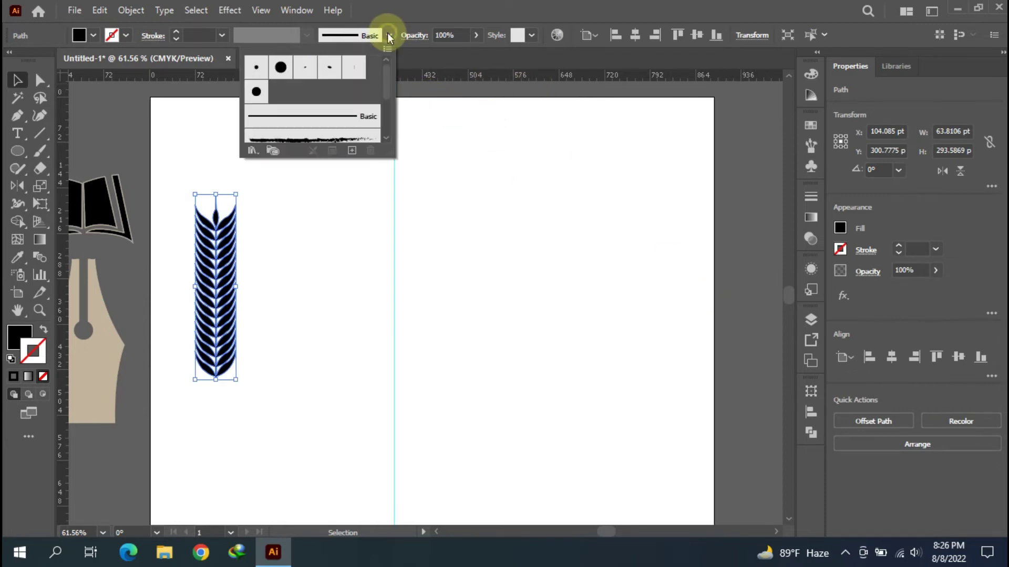
{"action": "left_click", "coordinate": [351, 151]}
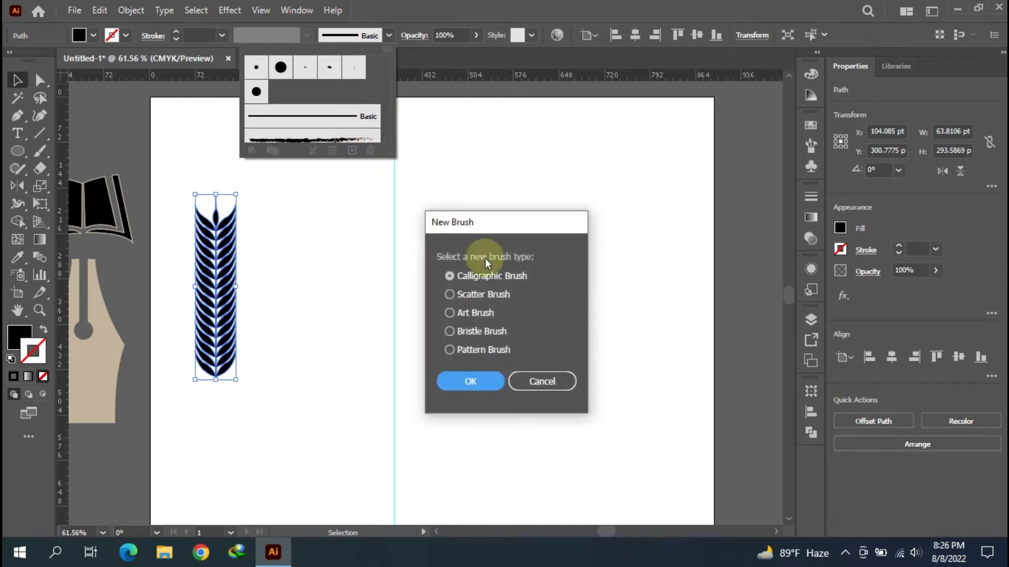
{"action": "left_click", "coordinate": [450, 313]}
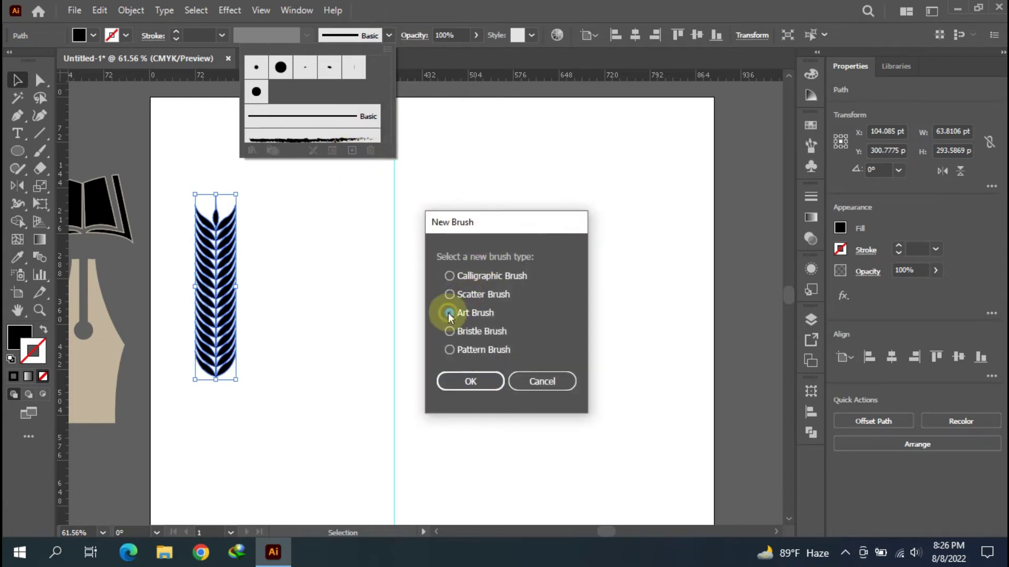
{"action": "left_click", "coordinate": [477, 382]}
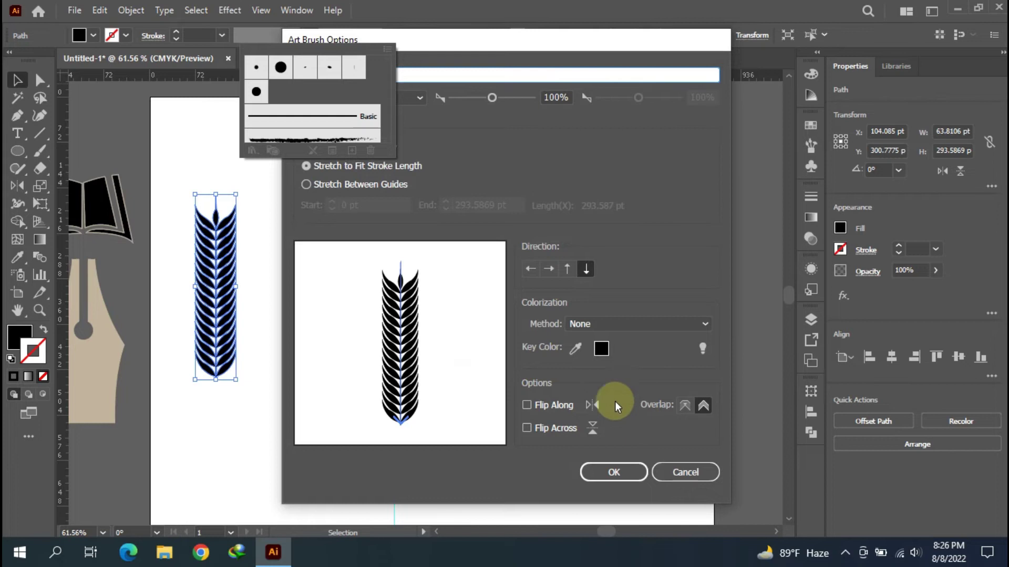
{"action": "left_click", "coordinate": [614, 472]}
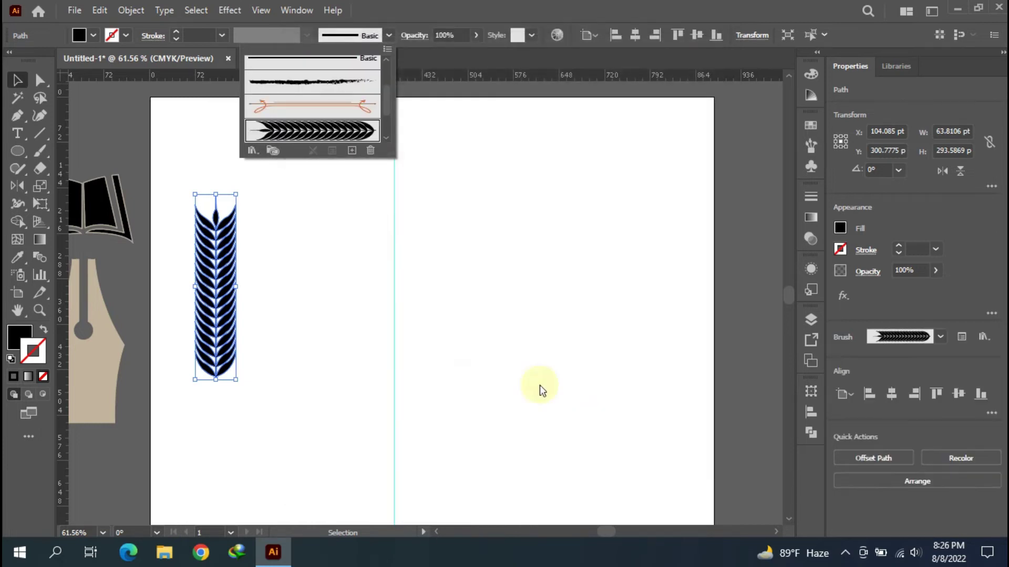
{"action": "left_click", "coordinate": [352, 150]}
{"action": "left_click", "coordinate": [448, 313]}
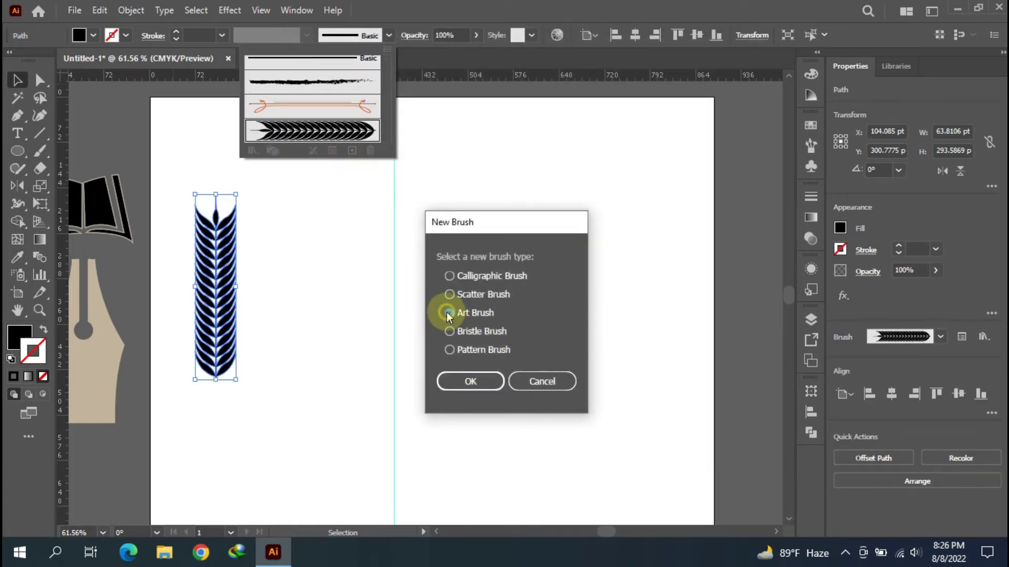
{"action": "left_click", "coordinate": [470, 381]}
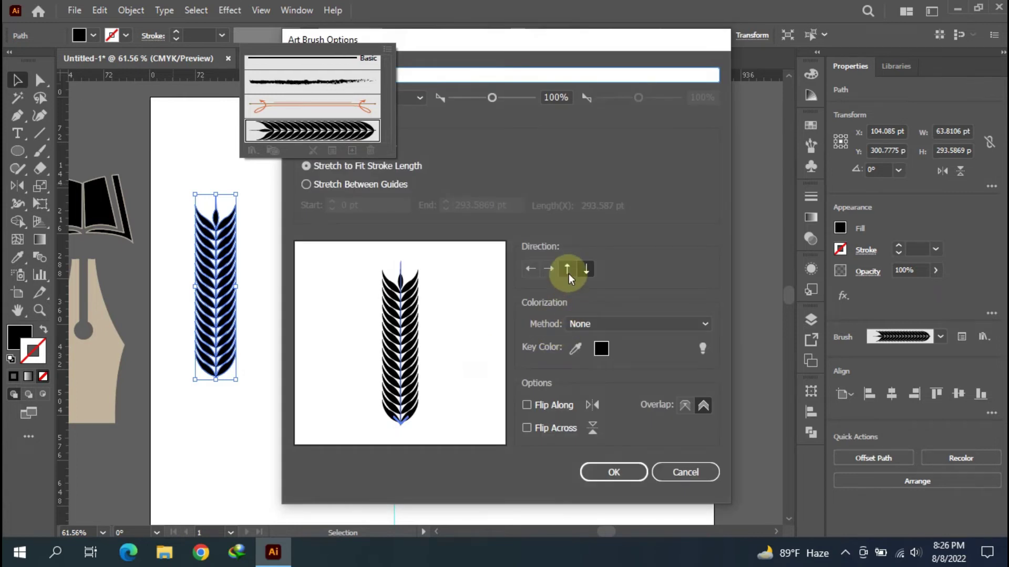
{"action": "left_click", "coordinate": [614, 472]}
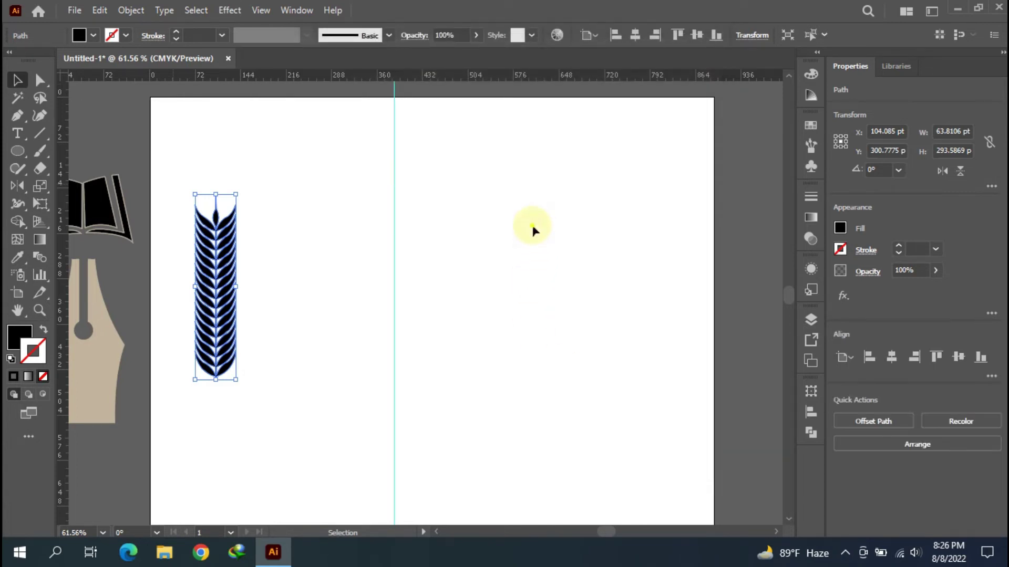
Step: Move the wheat shape down and left, beside the pen nib
{"action": "left_click", "coordinate": [532, 225]}
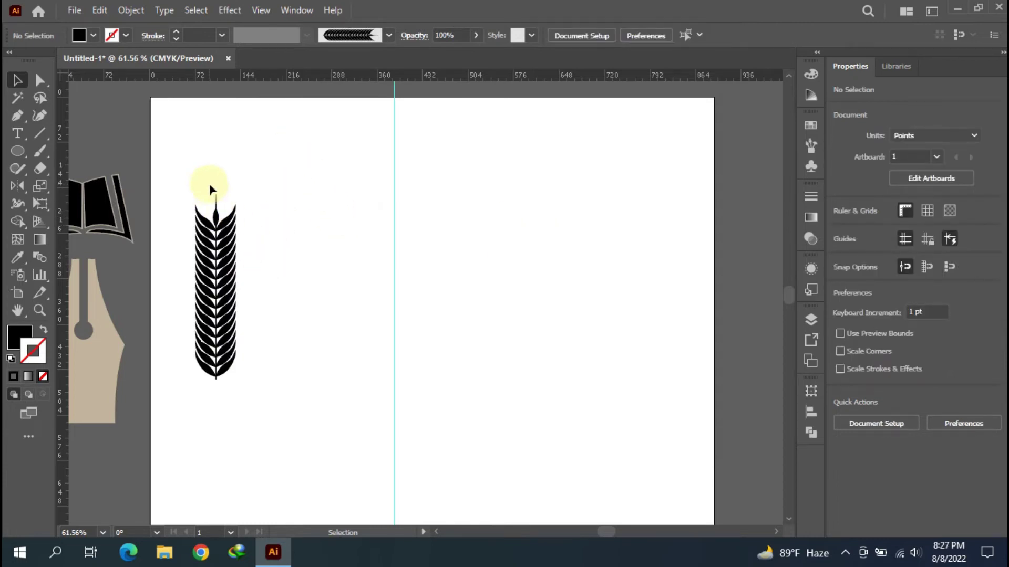
{"action": "left_click_drag", "start_coordinate": [192, 189], "coordinate": [270, 366]}
{"action": "left_click_drag", "start_coordinate": [207, 324], "coordinate": [152, 420]}
{"action": "left_click", "coordinate": [332, 344]}
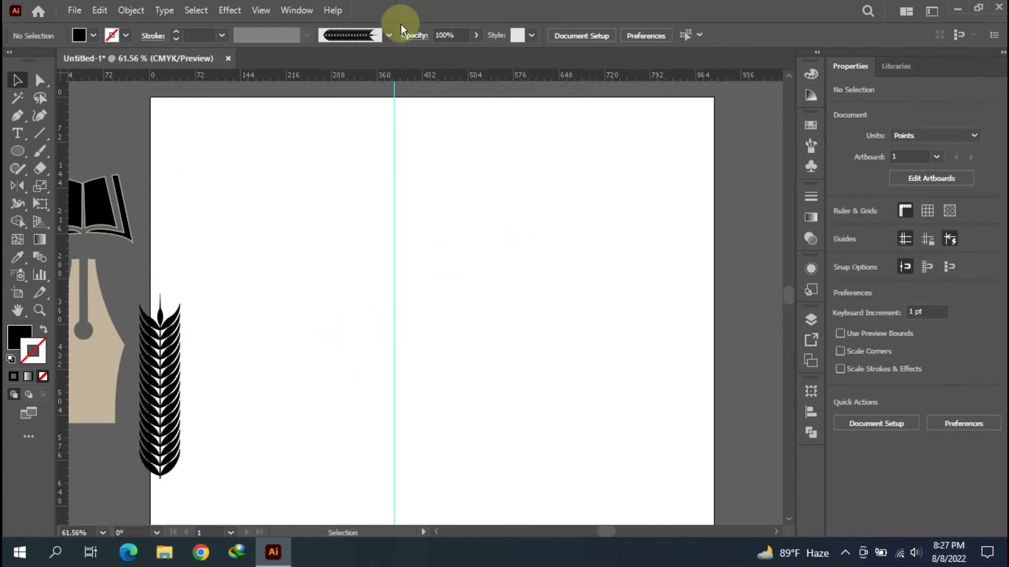
{"action": "left_click_drag", "start_coordinate": [16, 155], "coordinate": [73, 242]}
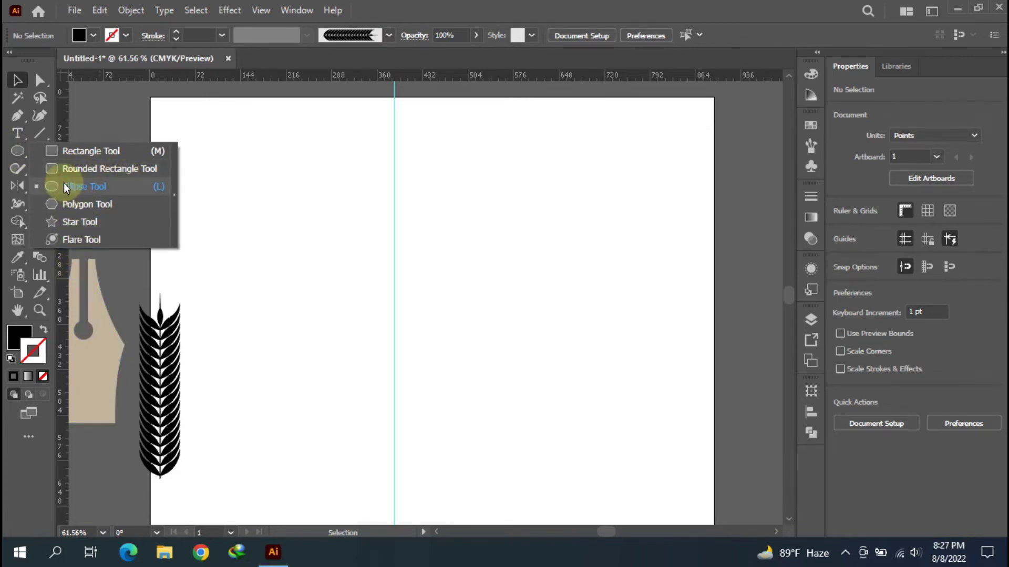
Step: With fill None and a black stroke, draw a large circle on the right of the page
{"action": "left_click_drag", "start_coordinate": [74, 241], "coordinate": [64, 183]}
{"action": "left_click", "coordinate": [30, 335]}
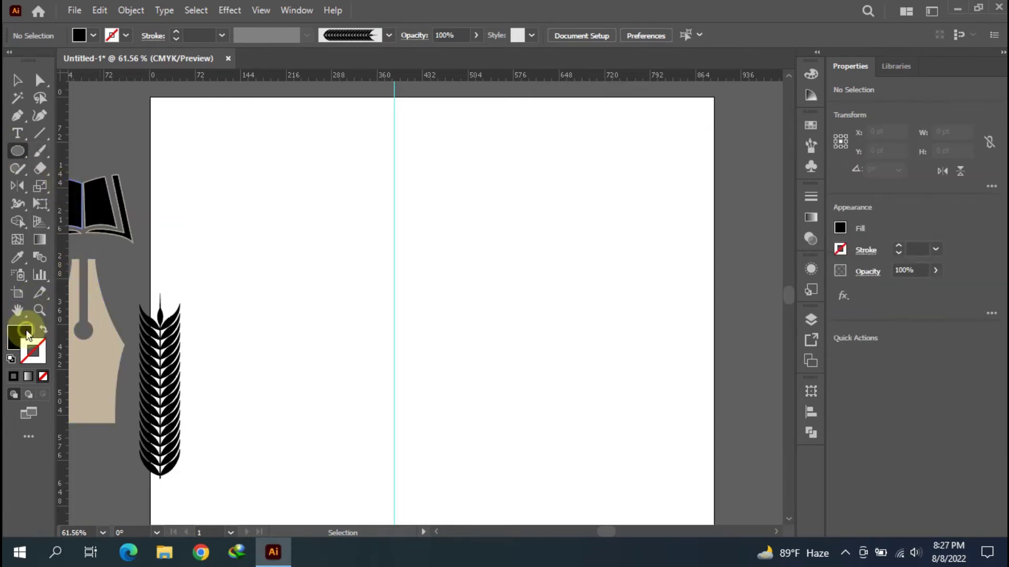
{"action": "left_click", "coordinate": [98, 340], "text": "ctrl"}
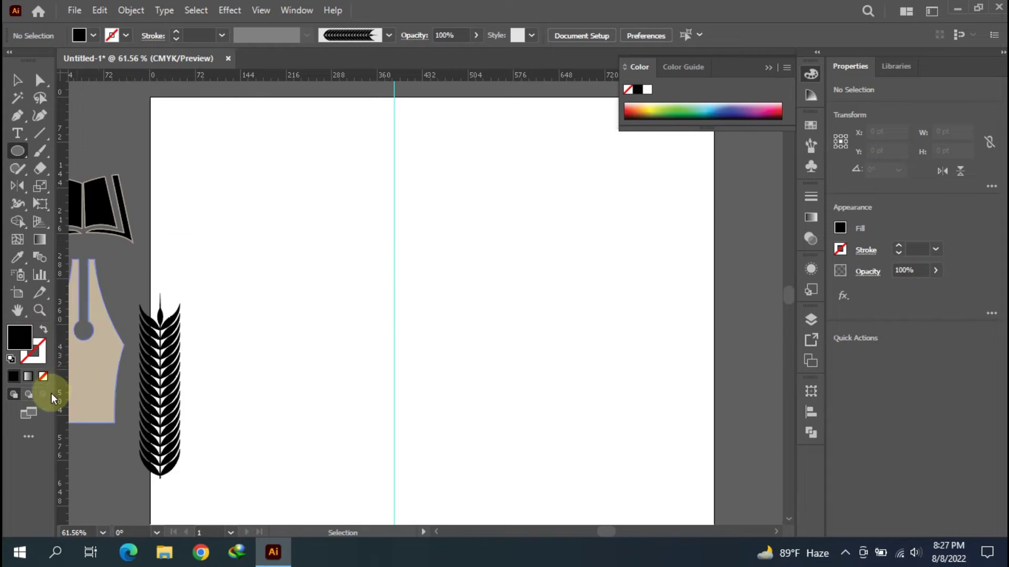
{"action": "left_click", "coordinate": [44, 376]}
{"action": "left_click", "coordinate": [32, 356]}
{"action": "left_click", "coordinate": [13, 376]}
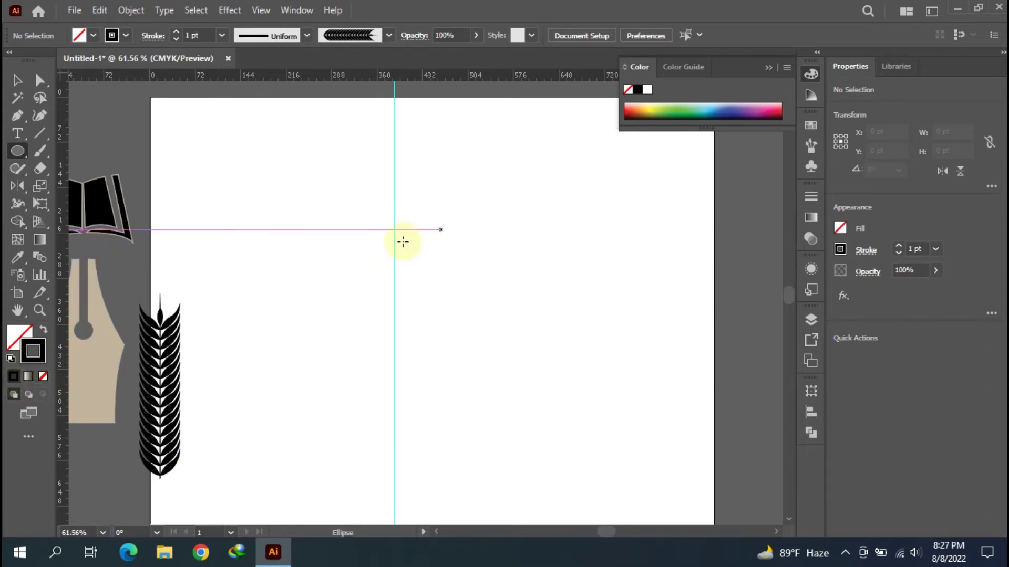
{"action": "mouse_move", "coordinate": [406, 250]}
{"action": "left_mouse_down"}
{"action": "mouse_move", "coordinate": [565, 455]}
{"action": "mouse_move", "coordinate": [602, 450]}
{"action": "left_mouse_up"}
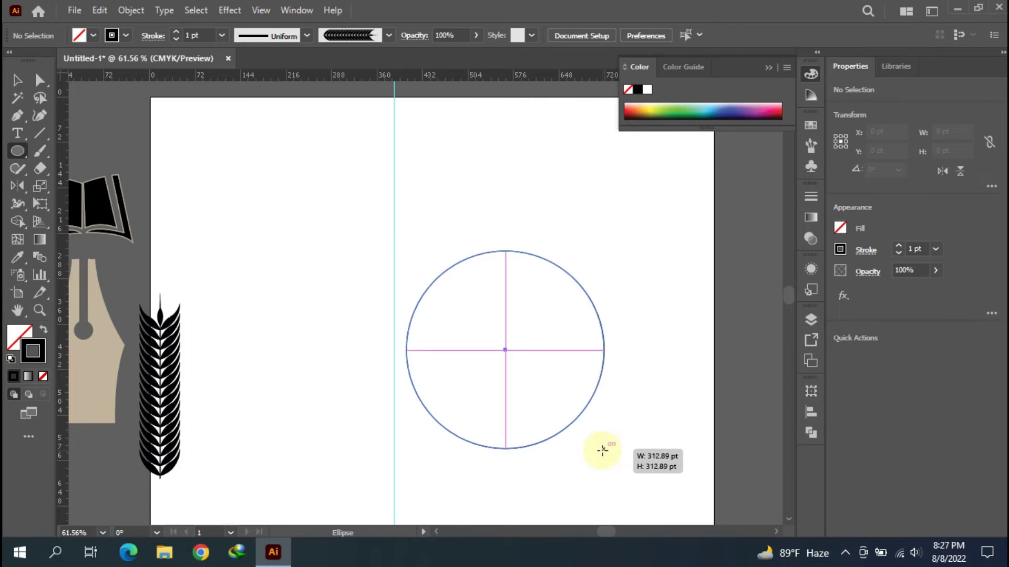
{"action": "mouse_move", "coordinate": [602, 450]}
{"action": "left_mouse_down"}
{"action": "mouse_move", "coordinate": [633, 453]}
{"action": "mouse_move", "coordinate": [633, 479]}
{"action": "left_mouse_up"}
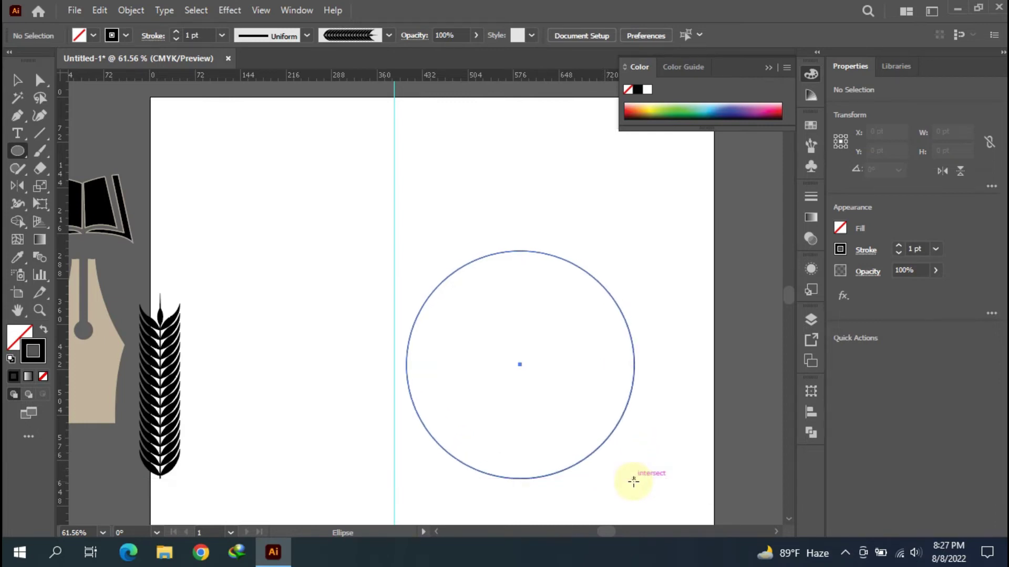
Step: Hide the guides, then reposition the circle and resize it to about 313.41 pt wide
{"action": "left_click", "coordinate": [18, 81]}
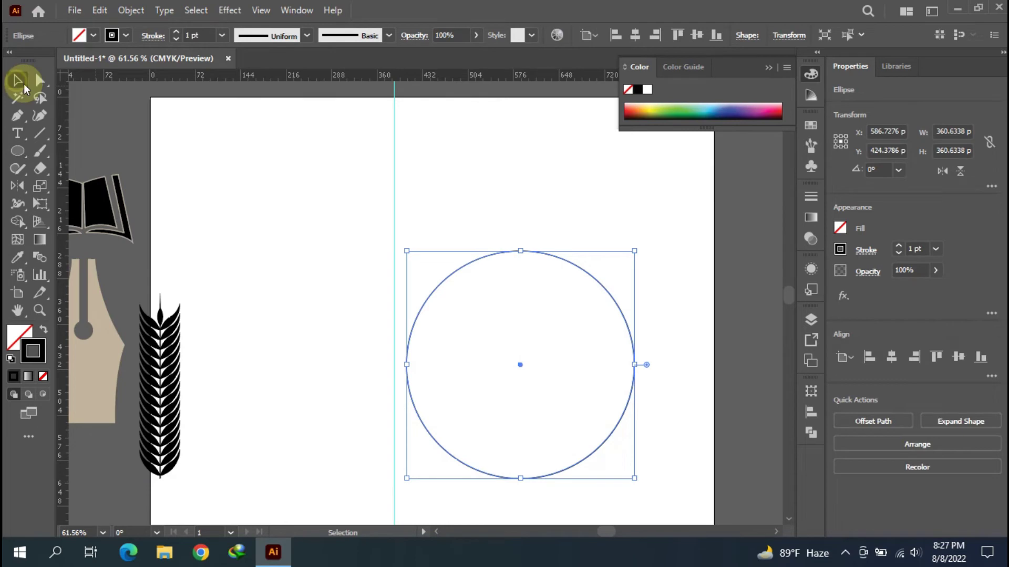
{"action": "left_click_drag", "start_coordinate": [520, 364], "coordinate": [520, 272]}
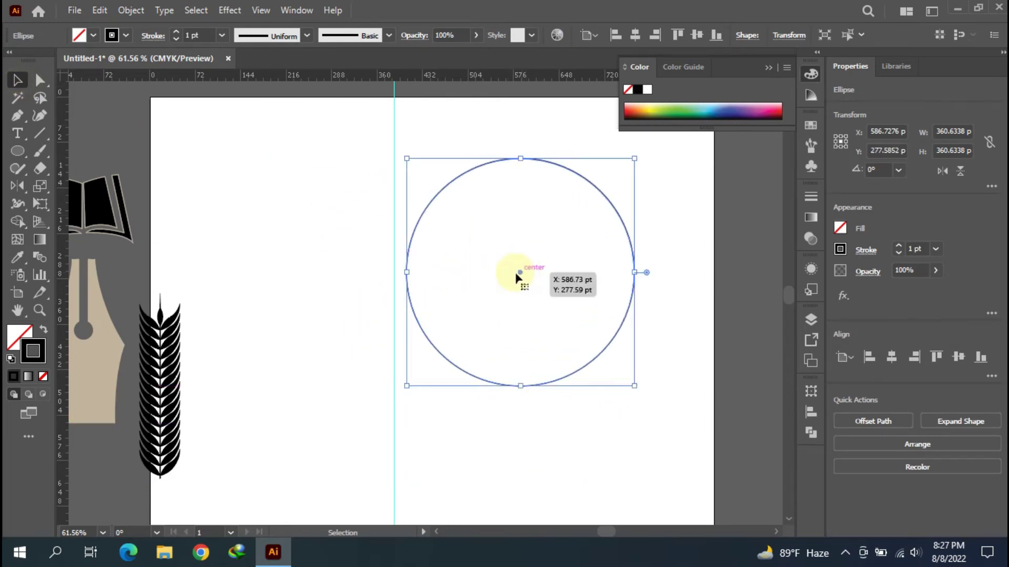
{"action": "left_click", "coordinate": [287, 232]}
{"action": "key", "text": "a"}
{"action": "key", "text": "ctrl+semicolon"}
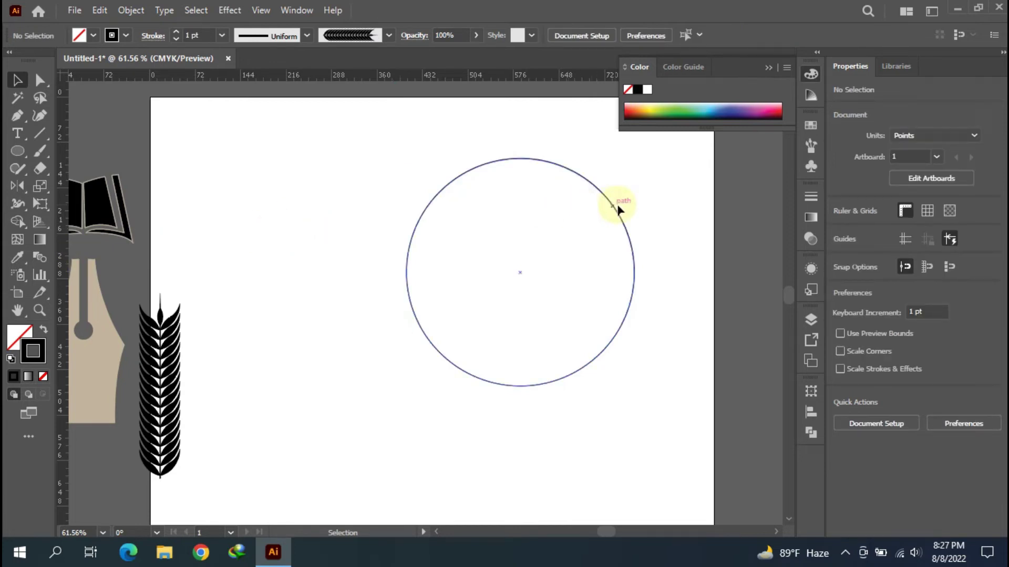
{"action": "left_click_drag", "start_coordinate": [617, 209], "coordinate": [495, 230]}
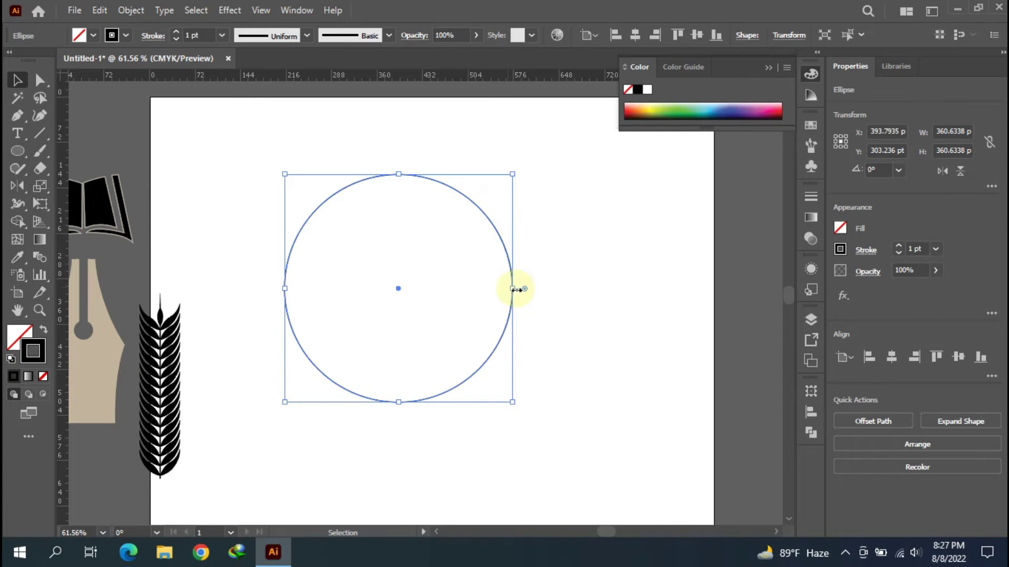
{"action": "left_click_drag", "start_coordinate": [516, 290], "coordinate": [484, 292]}
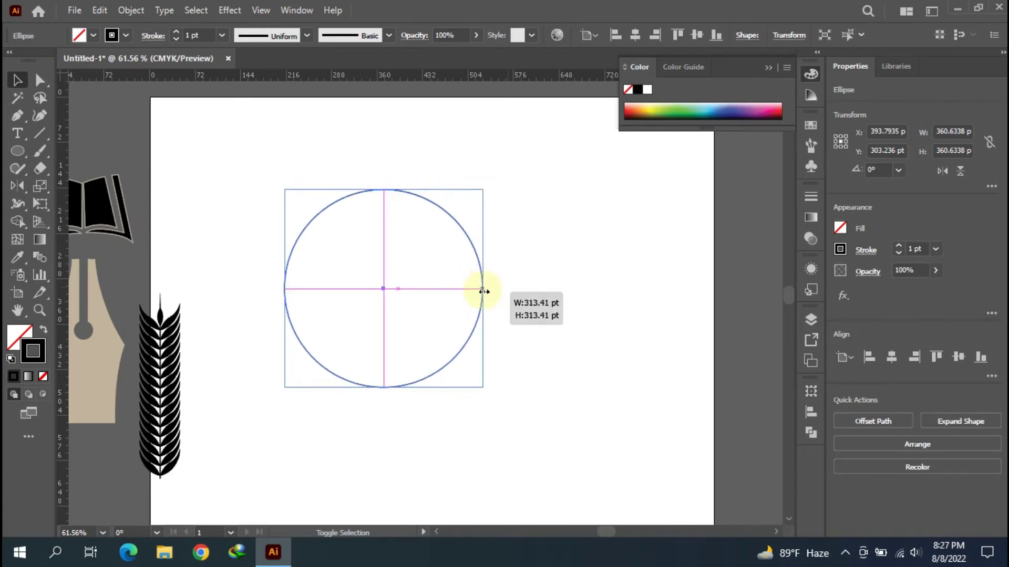
{"action": "left_click_drag", "start_coordinate": [484, 291], "coordinate": [483, 291]}
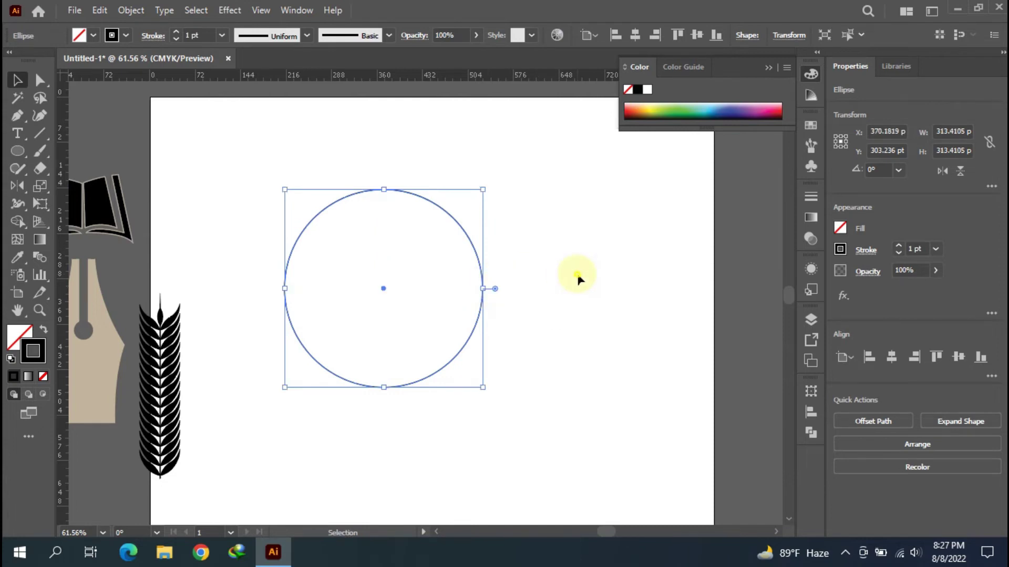
{"action": "left_click", "coordinate": [576, 277]}
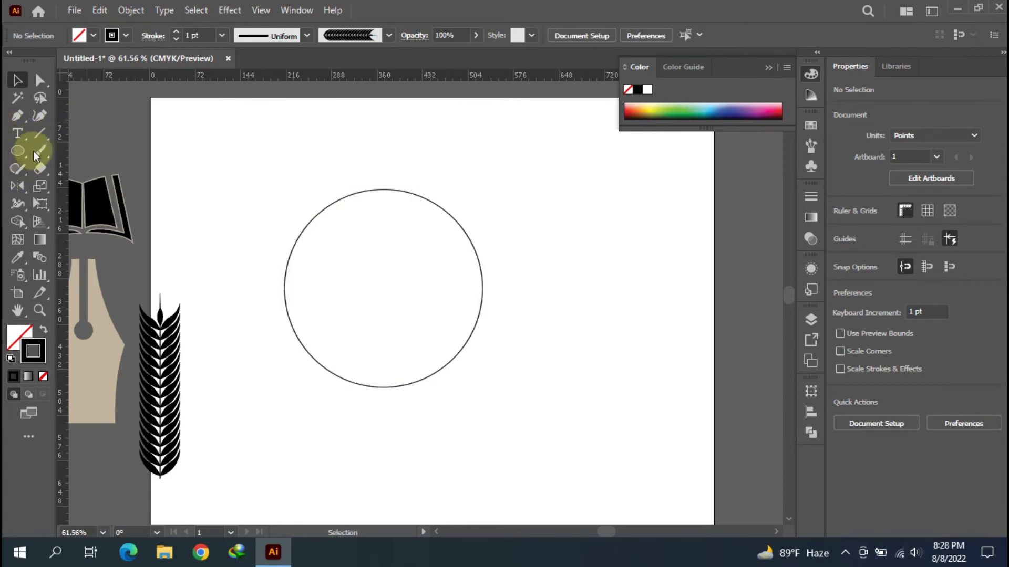
Step: Cut the circle with Scissors at its upper-left, upper-right and lower-right points, dismissing the warning
{"action": "left_click_drag", "start_coordinate": [37, 171], "coordinate": [99, 188]}
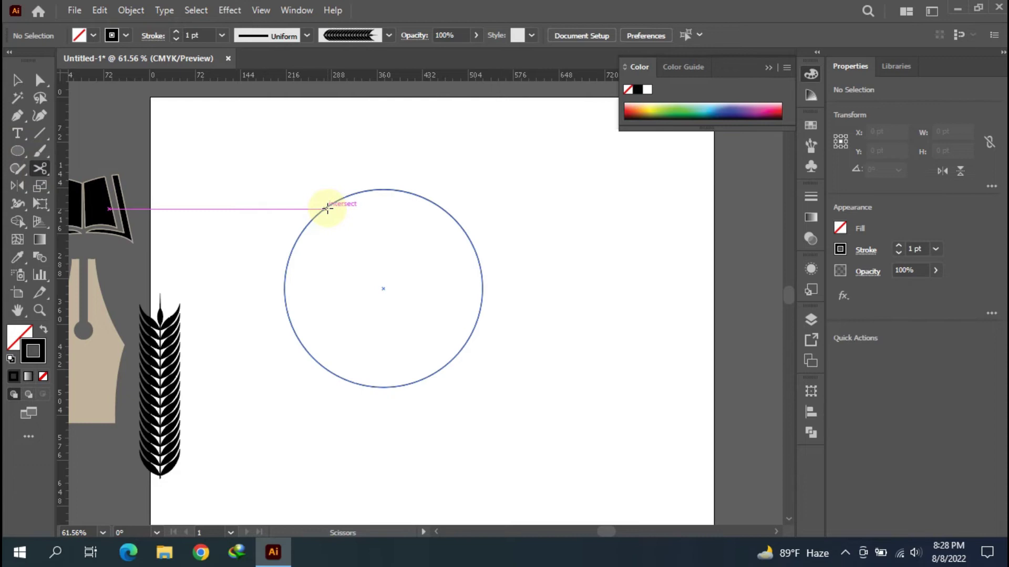
{"action": "left_click", "coordinate": [327, 208]}
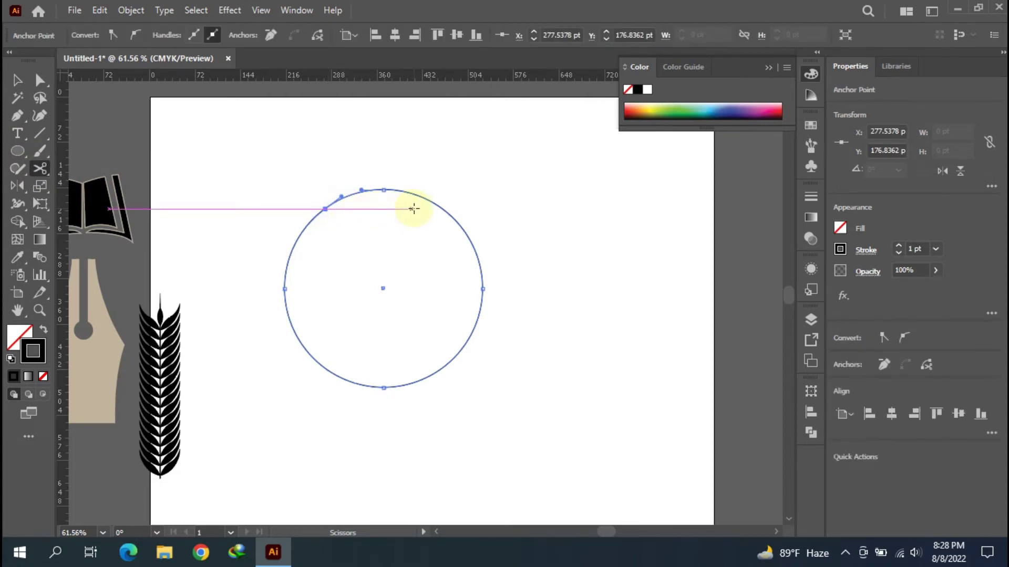
{"action": "left_click", "coordinate": [444, 209]}
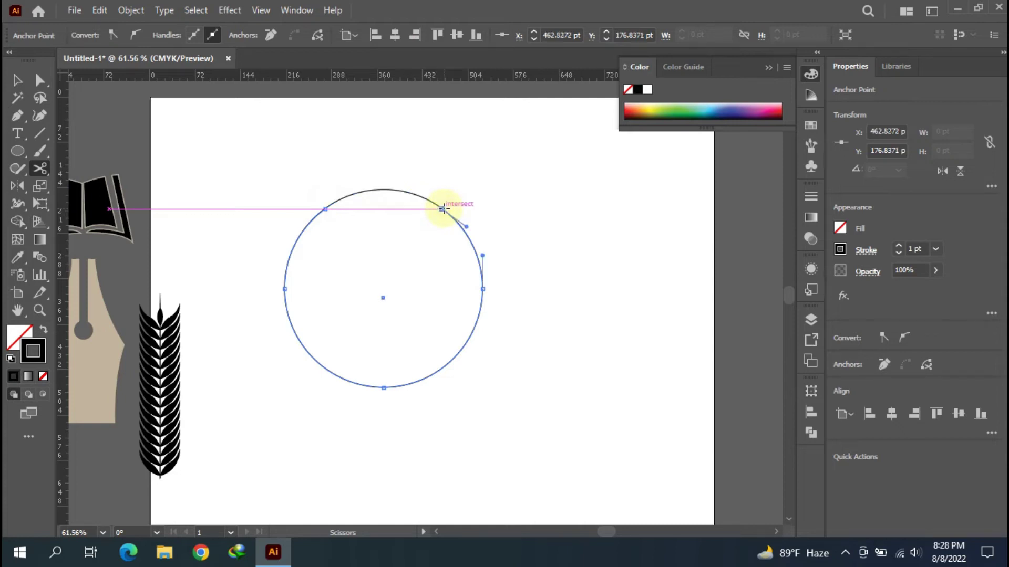
{"action": "left_click", "coordinate": [446, 365]}
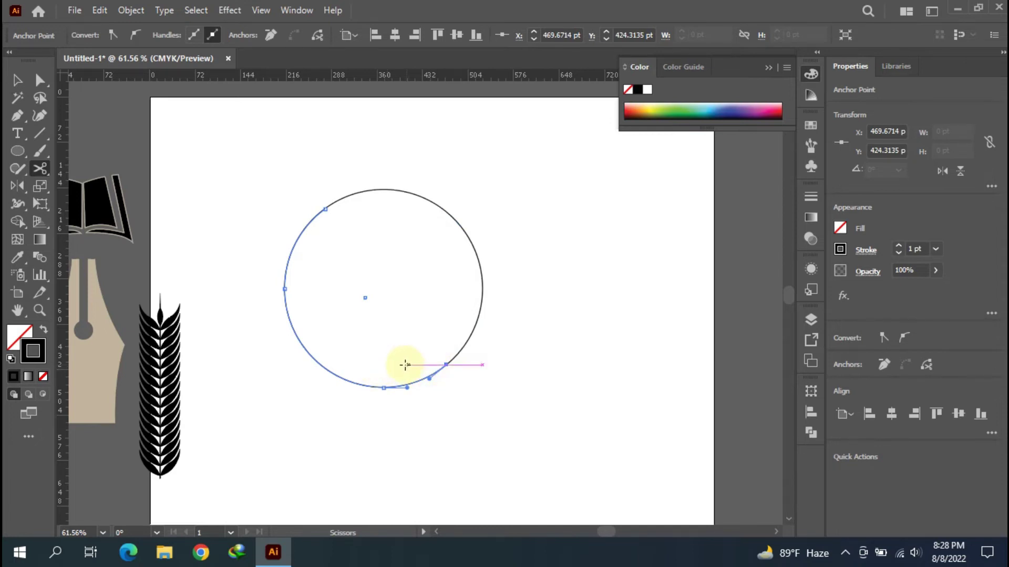
{"action": "left_click", "coordinate": [323, 365]}
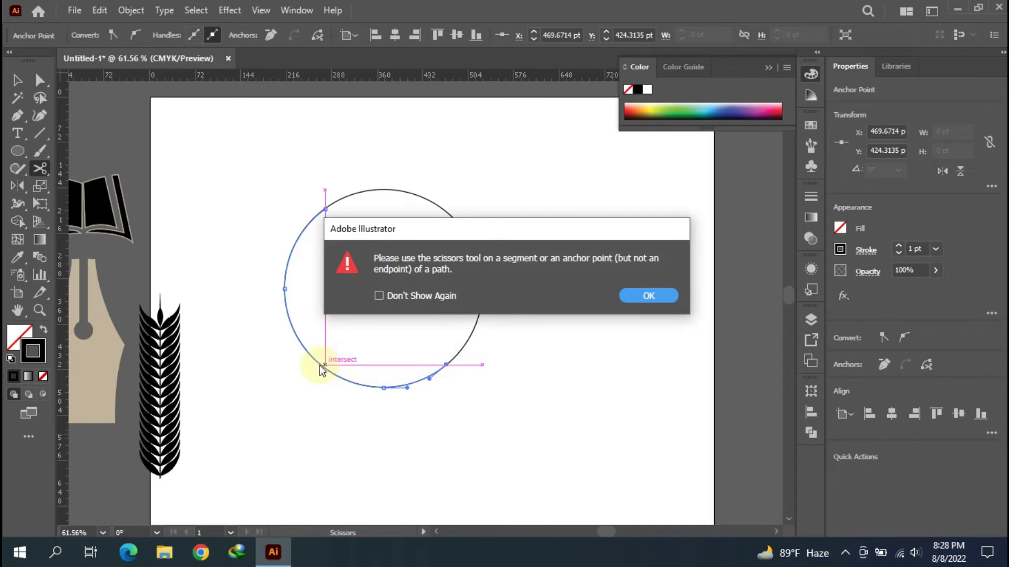
{"action": "left_click", "coordinate": [649, 296]}
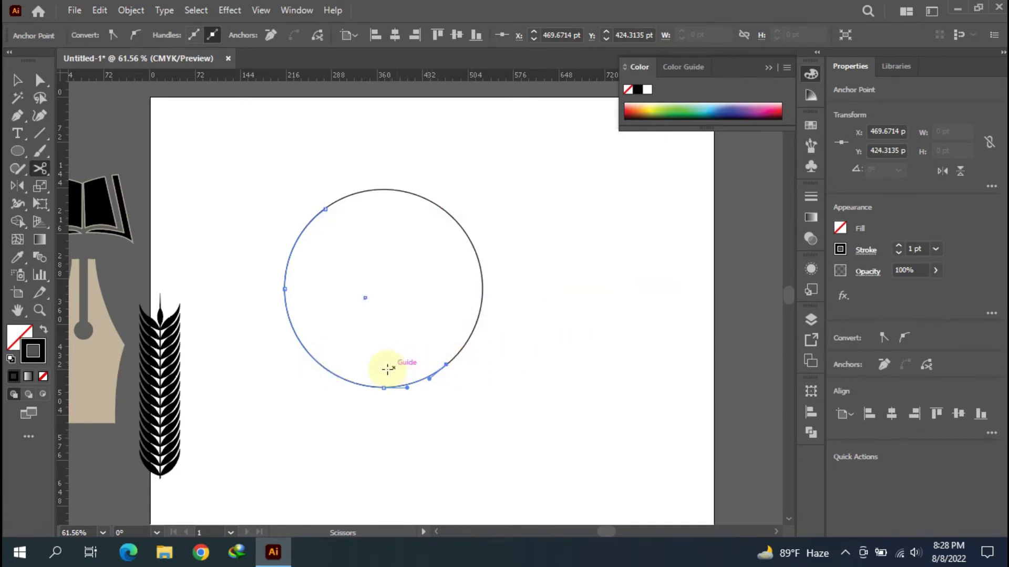
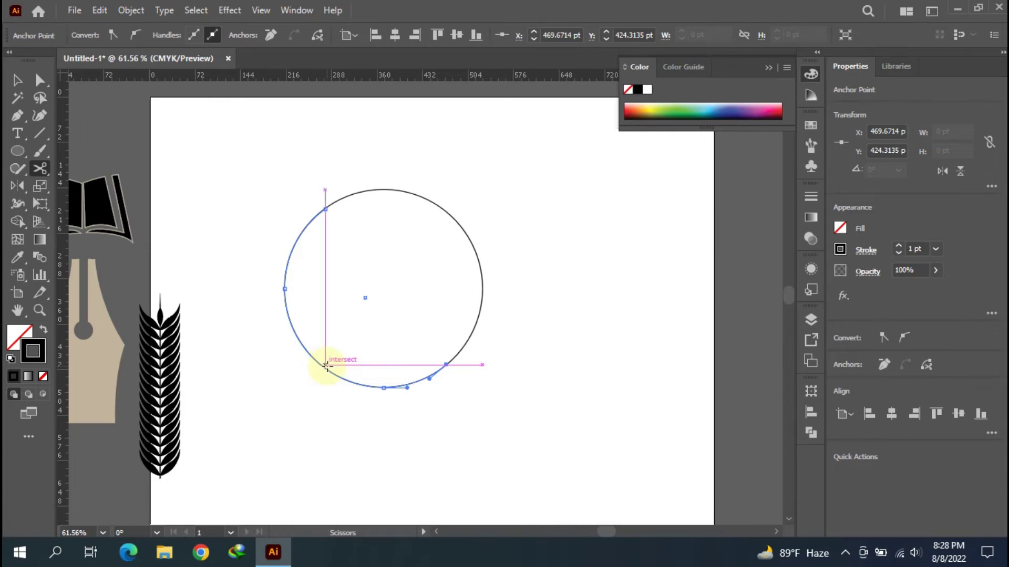
Step: Cut the circle with Scissors at its left crossing points and delete the top and bottom arcs
{"action": "left_click", "coordinate": [324, 209]}
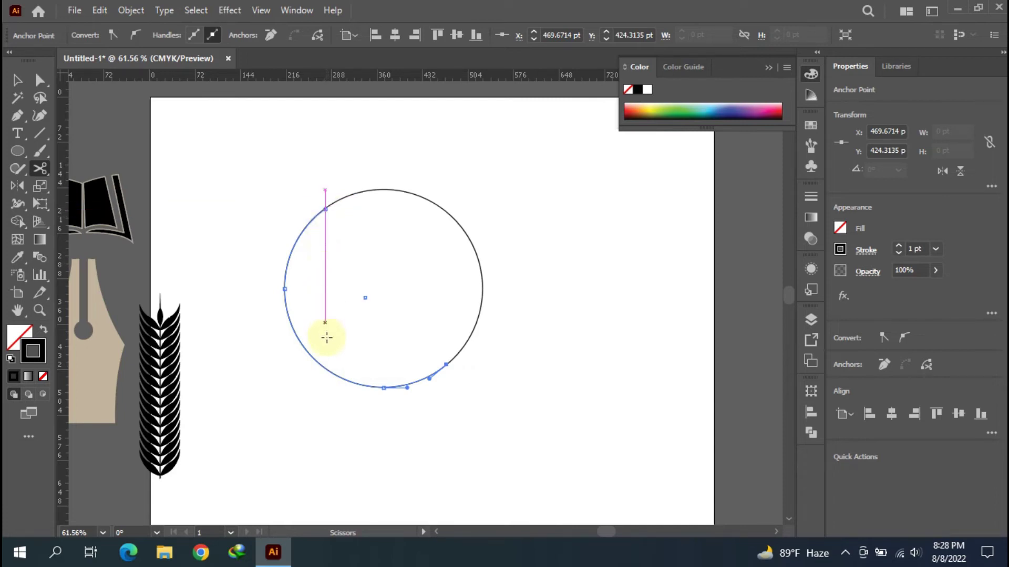
{"action": "left_click", "coordinate": [327, 369]}
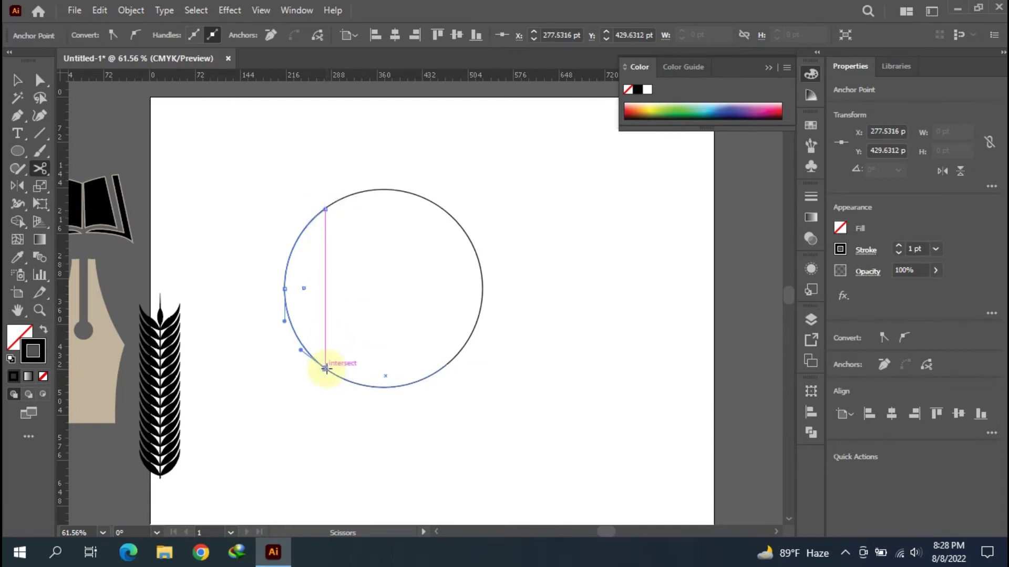
{"action": "left_click", "coordinate": [14, 82]}
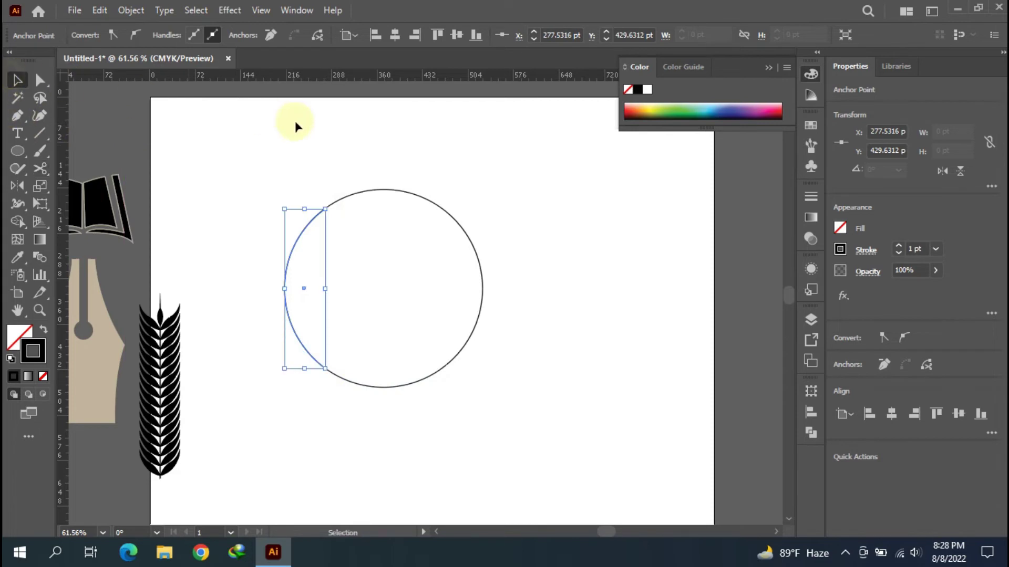
{"action": "left_click", "coordinate": [335, 172]}
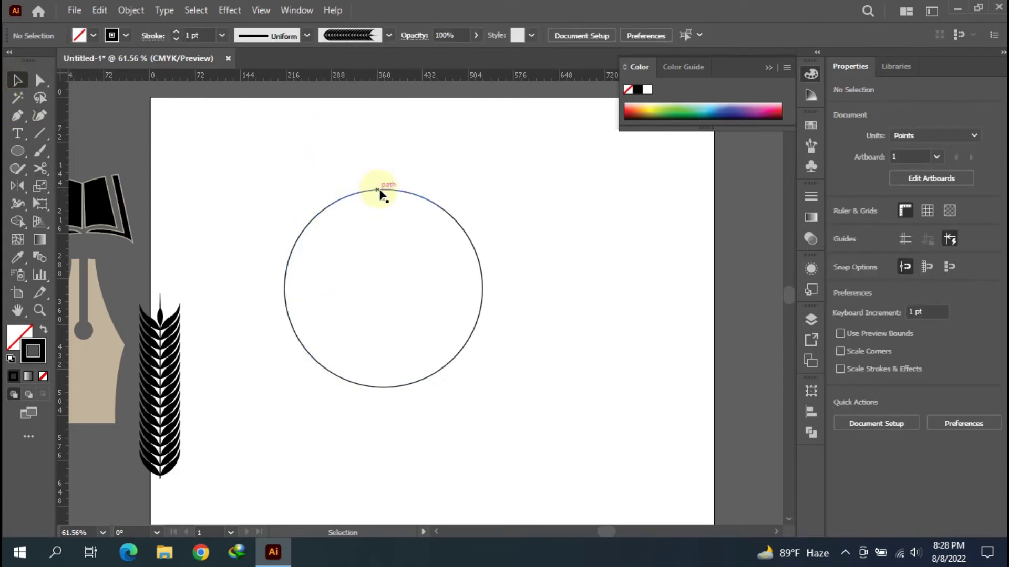
{"action": "left_click", "coordinate": [382, 190]}
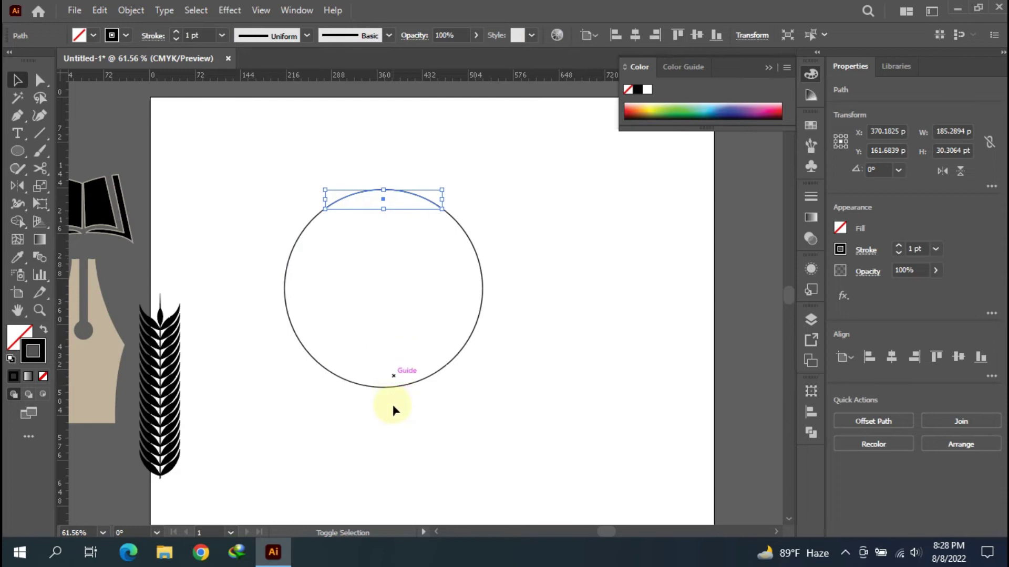
{"action": "left_click", "coordinate": [393, 388], "text": "shift"}
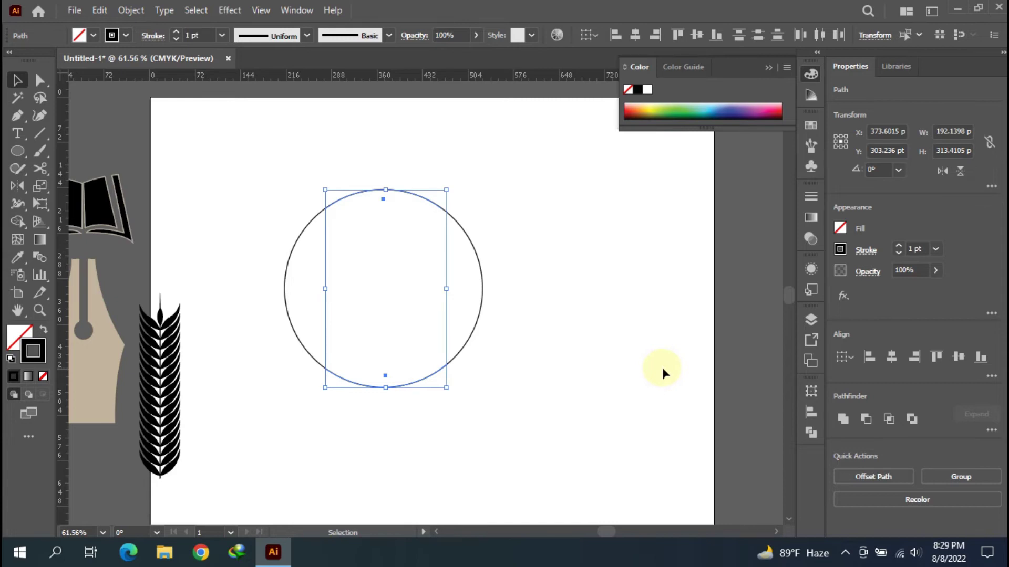
{"action": "key", "text": "Delete"}
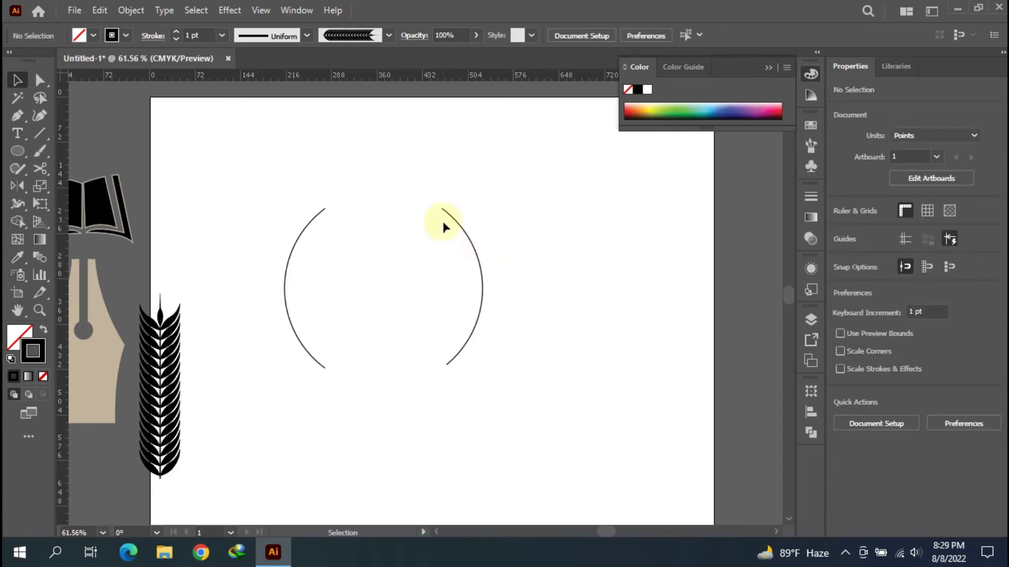
Step: Apply the leaf art brush to the right arc
{"action": "left_click", "coordinate": [458, 226]}
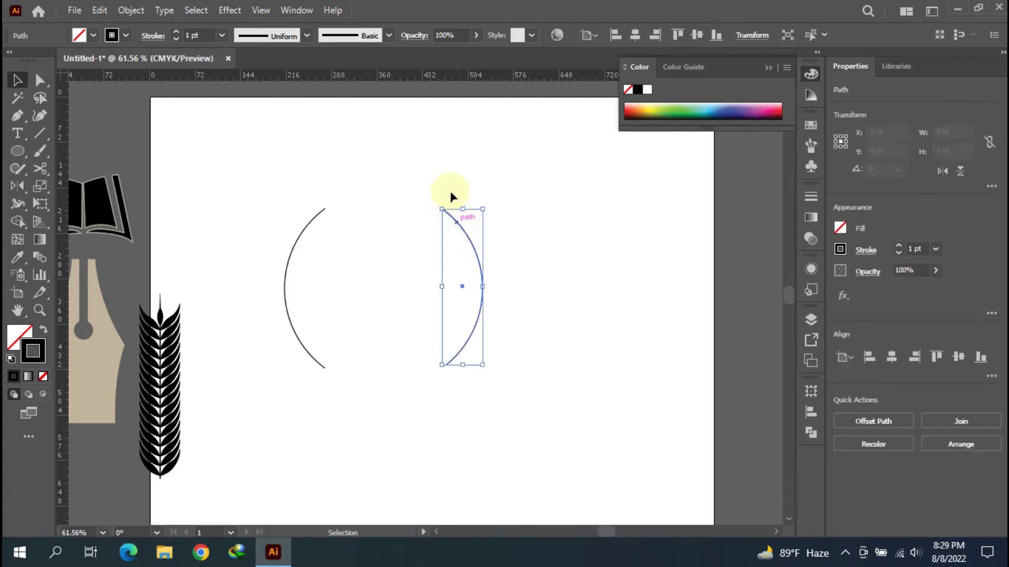
{"action": "left_click", "coordinate": [387, 36]}
{"action": "left_click", "coordinate": [366, 61]}
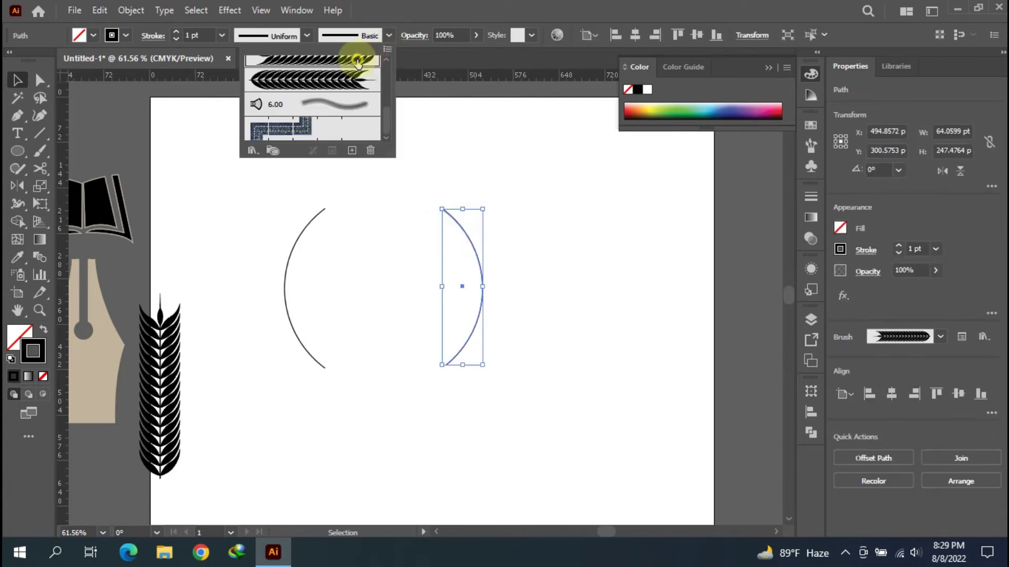
{"action": "left_click", "coordinate": [322, 219]}
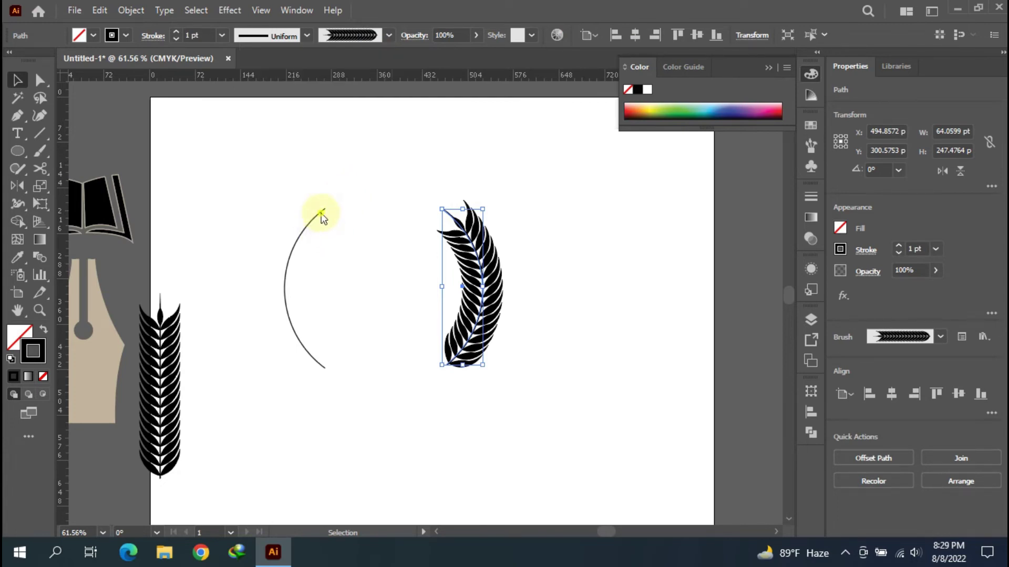
Step: Apply the second leaf art brush to the left arc, then deselect both branches
{"action": "left_click", "coordinate": [322, 215]}
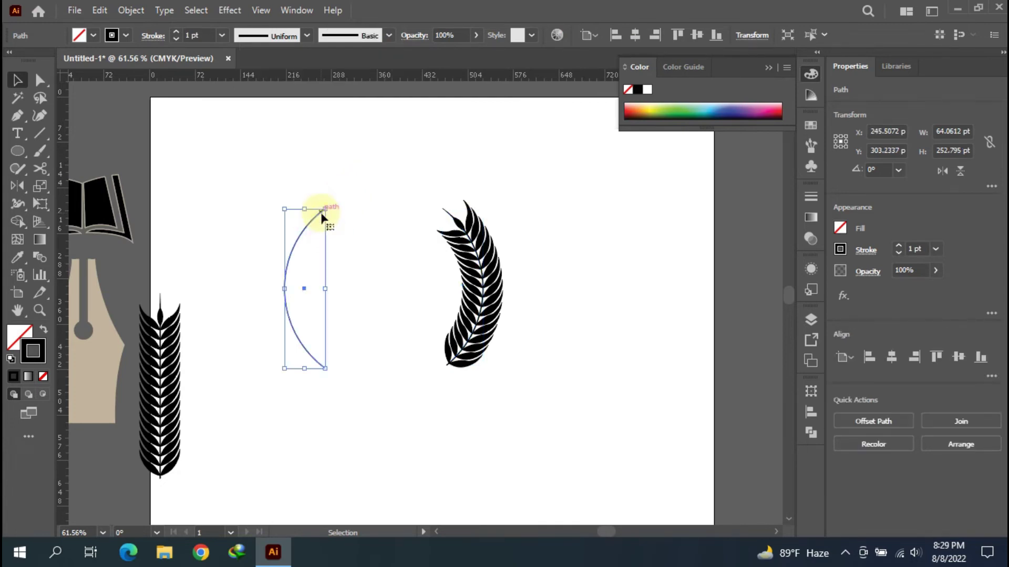
{"action": "left_click", "coordinate": [388, 35]}
{"action": "left_click", "coordinate": [340, 77]}
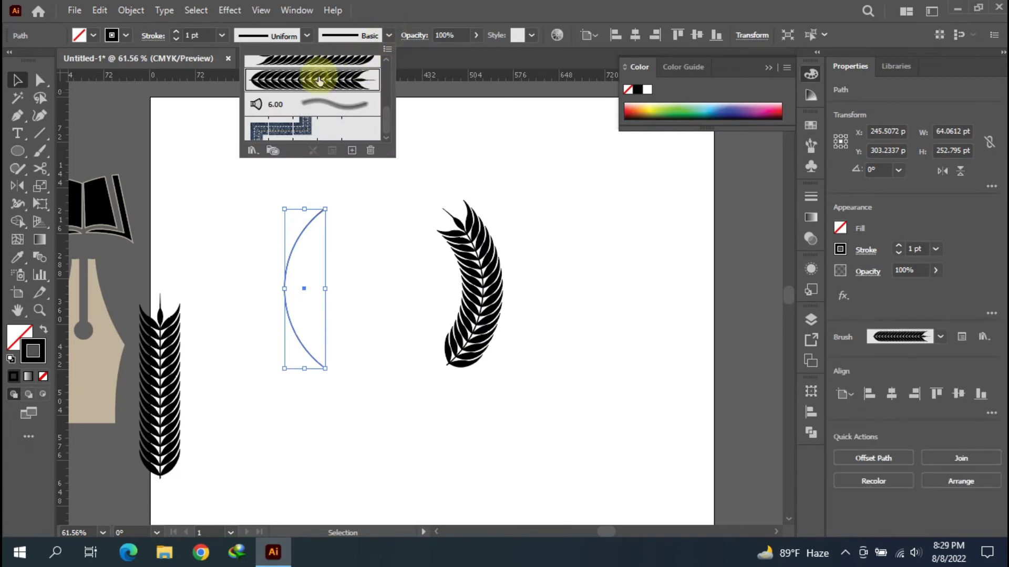
{"action": "left_click", "coordinate": [394, 223]}
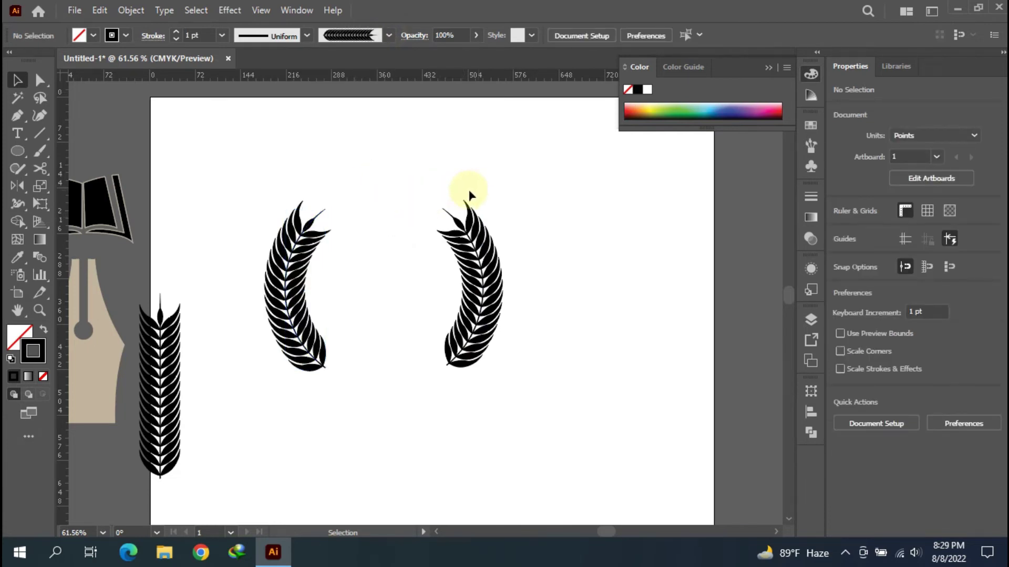
{"action": "left_click_drag", "start_coordinate": [262, 189], "coordinate": [531, 361]}
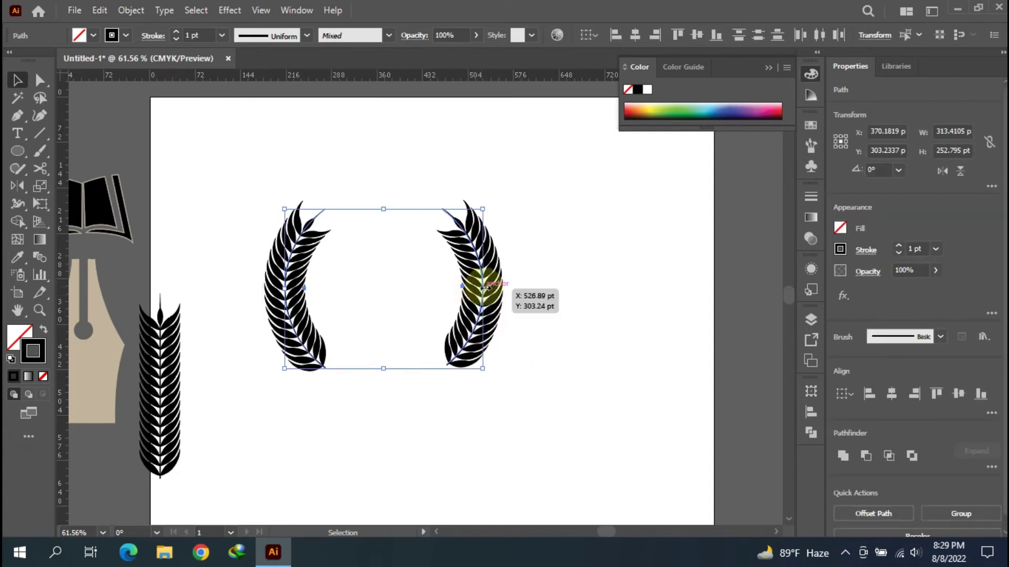
{"action": "left_click", "coordinate": [592, 284]}
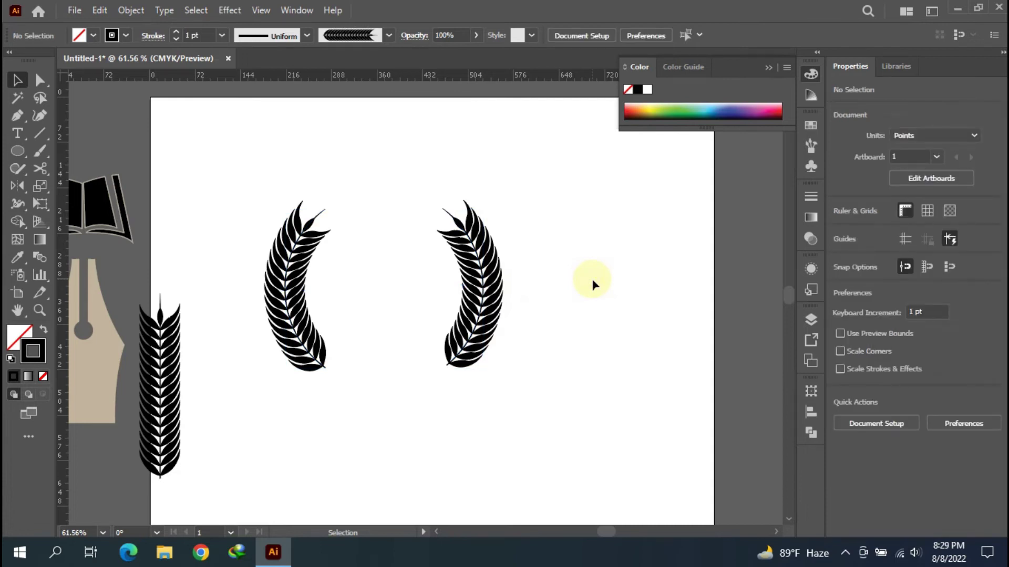
Step: Drag the open-book icon from the pasteboard to sit between the laurel branches
{"action": "scroll", "coordinate": [592, 284], "scroll_direction": "down", "scroll_amount": 2}
{"action": "scroll", "coordinate": [592, 284], "scroll_direction": "down", "scroll_amount": 3}
{"action": "scroll", "coordinate": [592, 284], "scroll_direction": "up", "scroll_amount": 5}
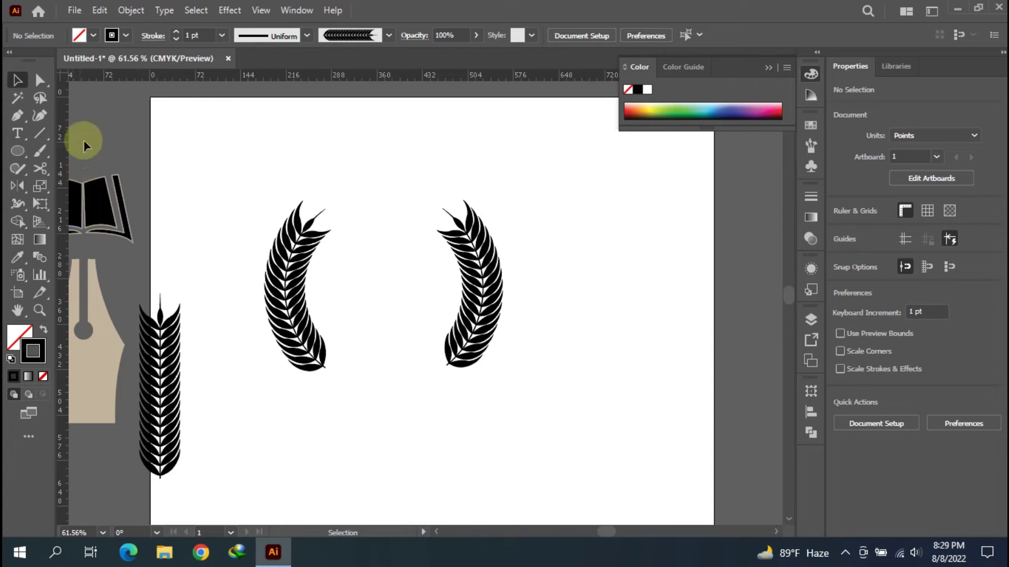
{"action": "left_click", "coordinate": [119, 231]}
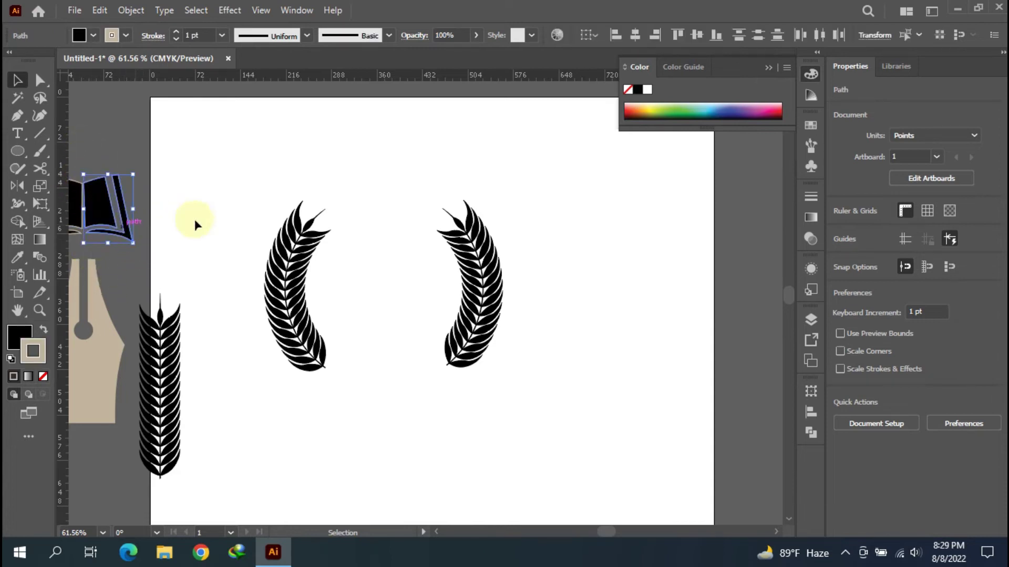
{"action": "left_click", "coordinate": [236, 203]}
{"action": "scroll", "coordinate": [210, 191], "scroll_direction": "left", "scroll_amount": 3}
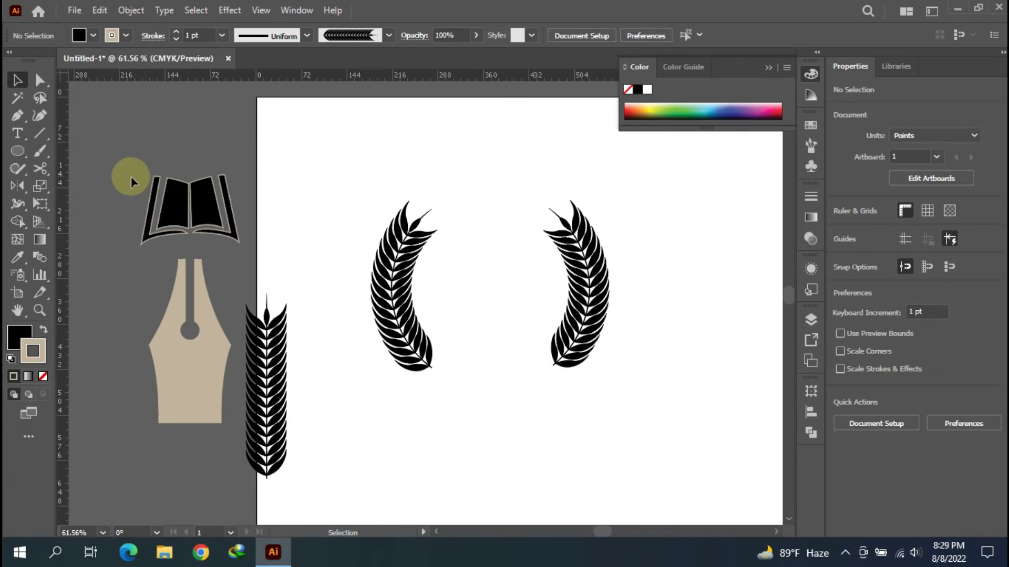
{"action": "left_click_drag", "start_coordinate": [135, 175], "coordinate": [288, 288]}
{"action": "left_click", "coordinate": [331, 191]}
{"action": "left_click", "coordinate": [239, 227]}
{"action": "mouse_move", "coordinate": [210, 218]}
{"action": "left_mouse_down"}
{"action": "mouse_move", "coordinate": [523, 212]}
{"action": "mouse_move", "coordinate": [514, 264]}
{"action": "mouse_move", "coordinate": [494, 285]}
{"action": "left_mouse_up"}
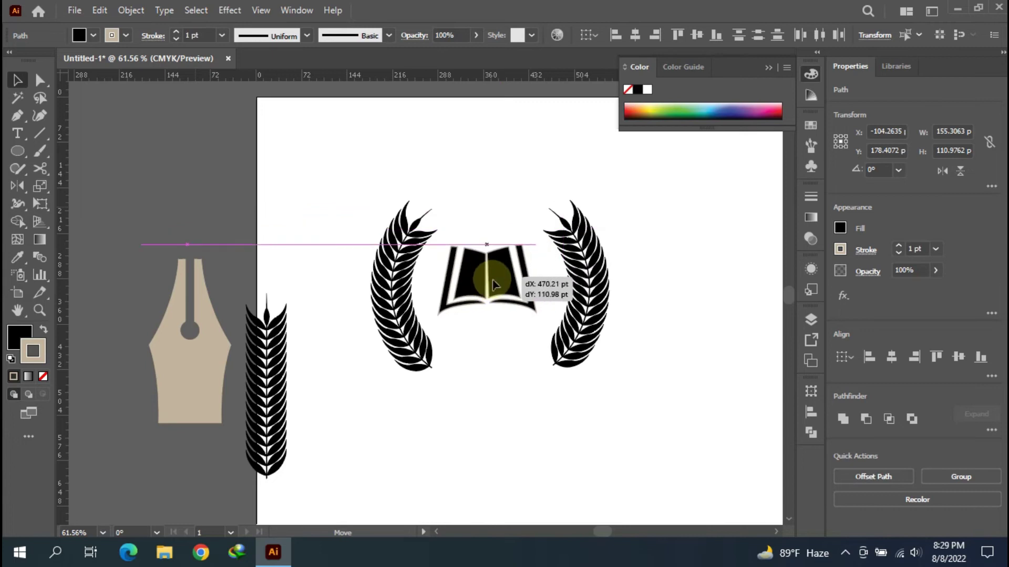
{"action": "left_click", "coordinate": [494, 151]}
Step: Lower the book slightly and move the beige pen nib onto the artboard's upper left
{"action": "scroll", "coordinate": [494, 150], "scroll_direction": "right", "scroll_amount": 3}
{"action": "scroll", "coordinate": [494, 151], "scroll_direction": "right", "scroll_amount": 3}
{"action": "scroll", "coordinate": [494, 150], "scroll_direction": "left", "scroll_amount": 3}
{"action": "scroll", "coordinate": [494, 151], "scroll_direction": "left", "scroll_amount": 3}
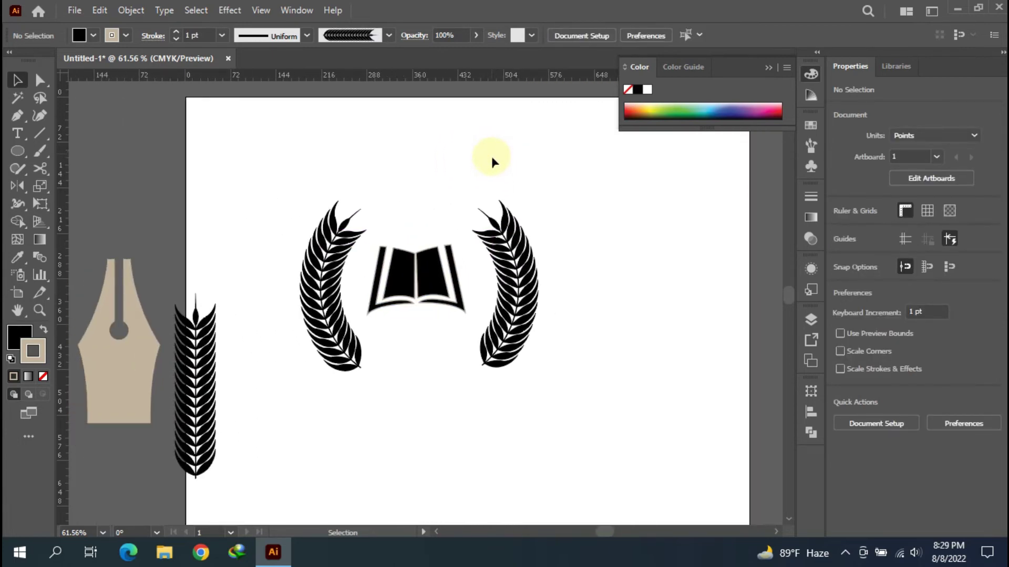
{"action": "left_click_drag", "start_coordinate": [436, 272], "coordinate": [439, 305]}
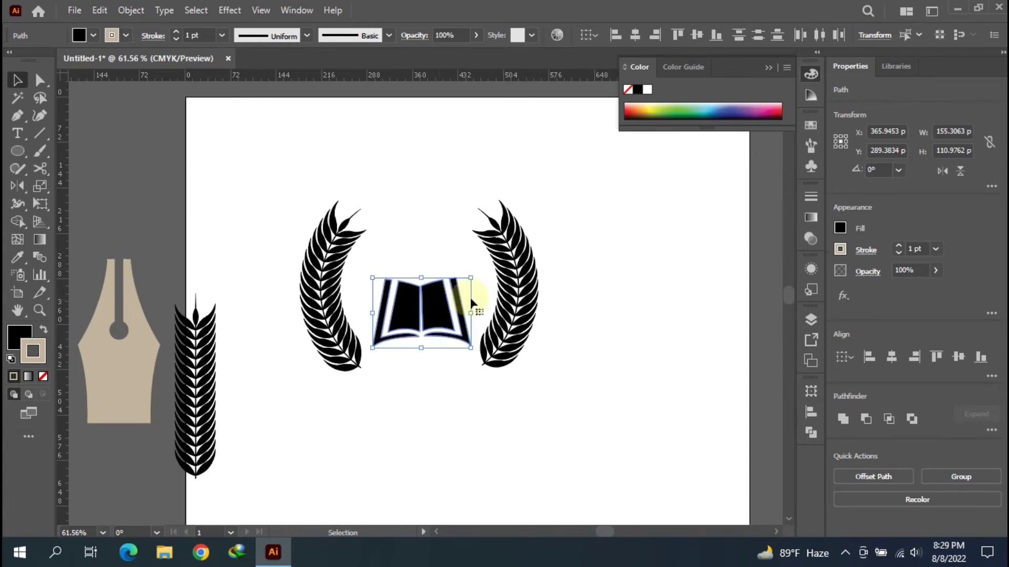
{"action": "left_click", "coordinate": [622, 301]}
{"action": "left_click_drag", "start_coordinate": [136, 371], "coordinate": [262, 269]}
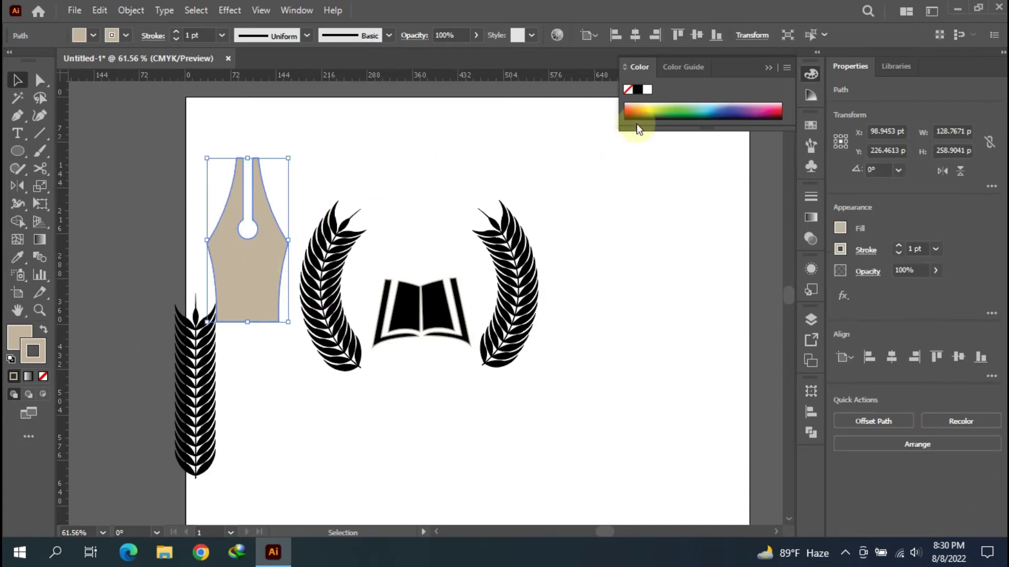
Step: Remove the pen nib's stroke and fill it with the red swatch
{"action": "left_click", "coordinate": [811, 125]}
{"action": "left_click", "coordinate": [670, 166]}
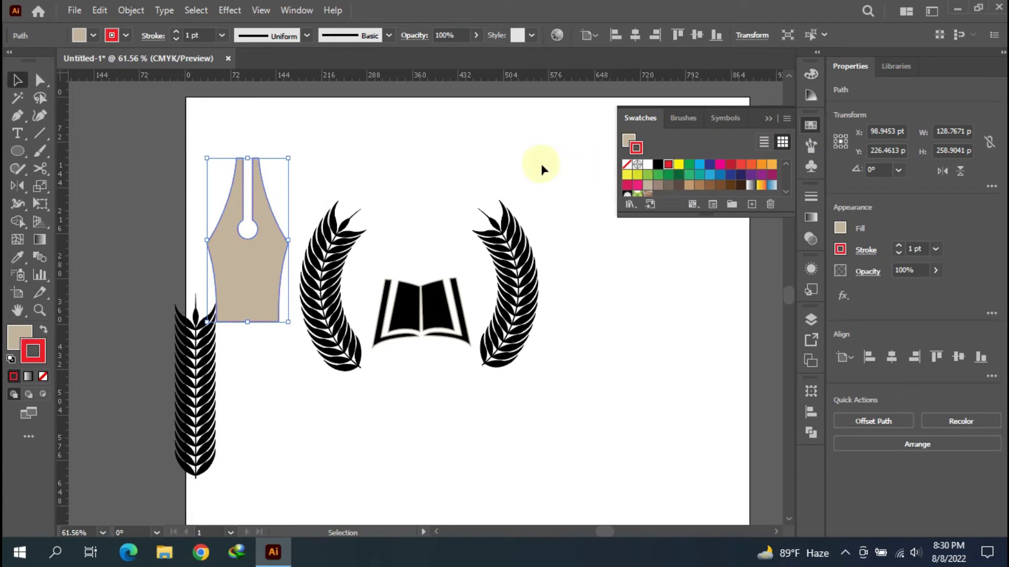
{"action": "left_click", "coordinate": [43, 376]}
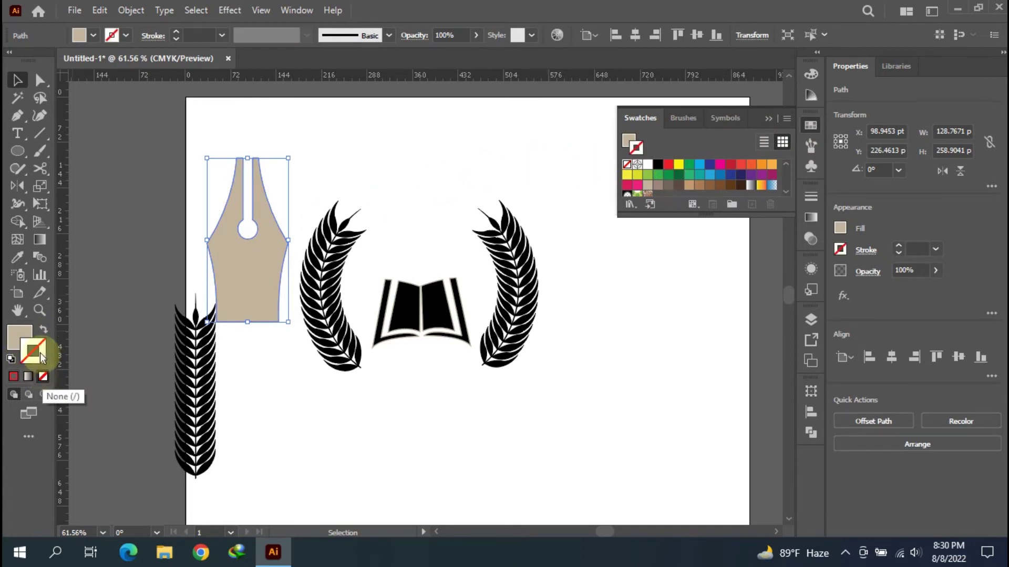
{"action": "left_click", "coordinate": [17, 310]}
{"action": "left_click", "coordinate": [19, 344]}
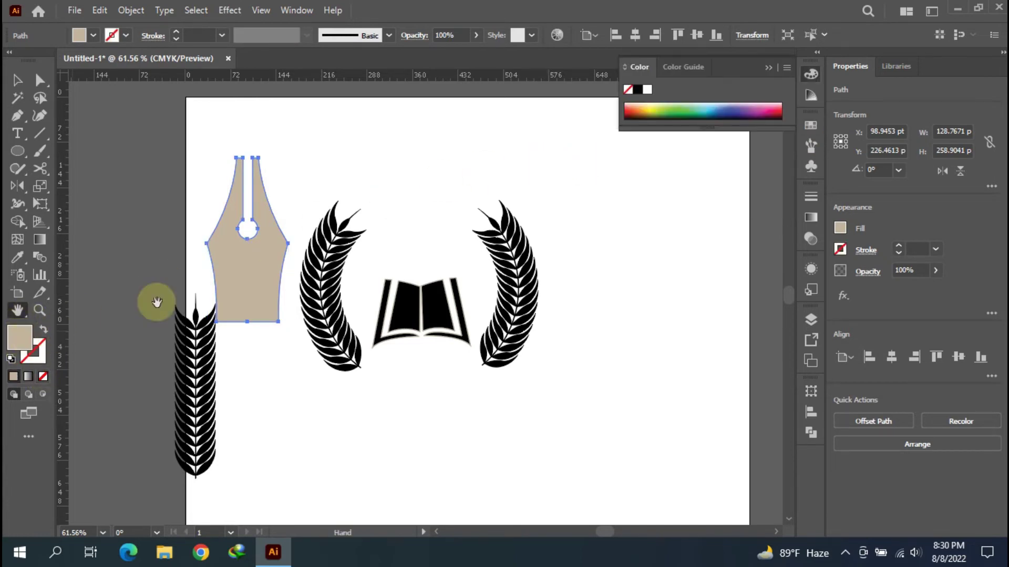
{"action": "left_click", "coordinate": [811, 124]}
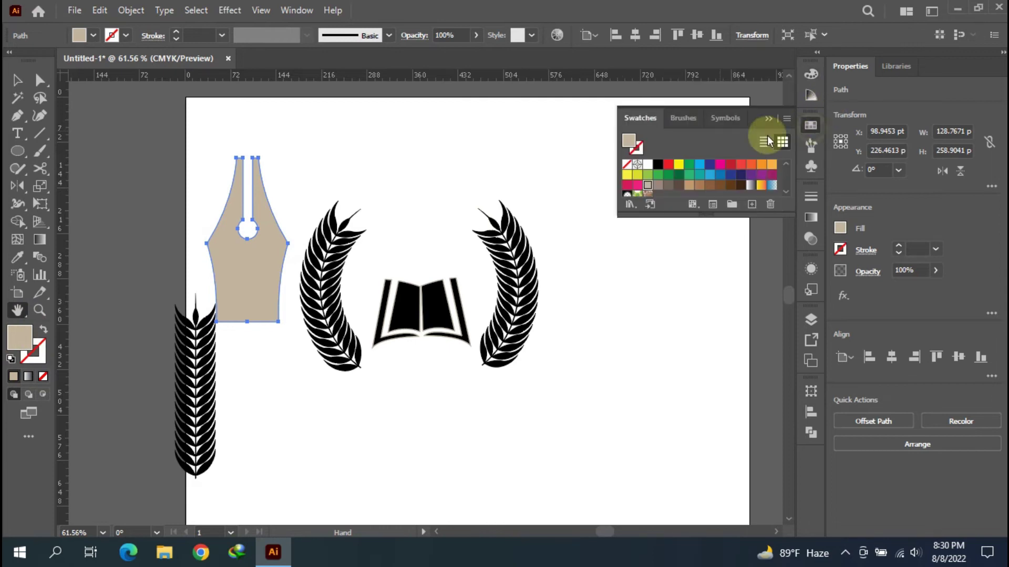
{"action": "left_click", "coordinate": [667, 165]}
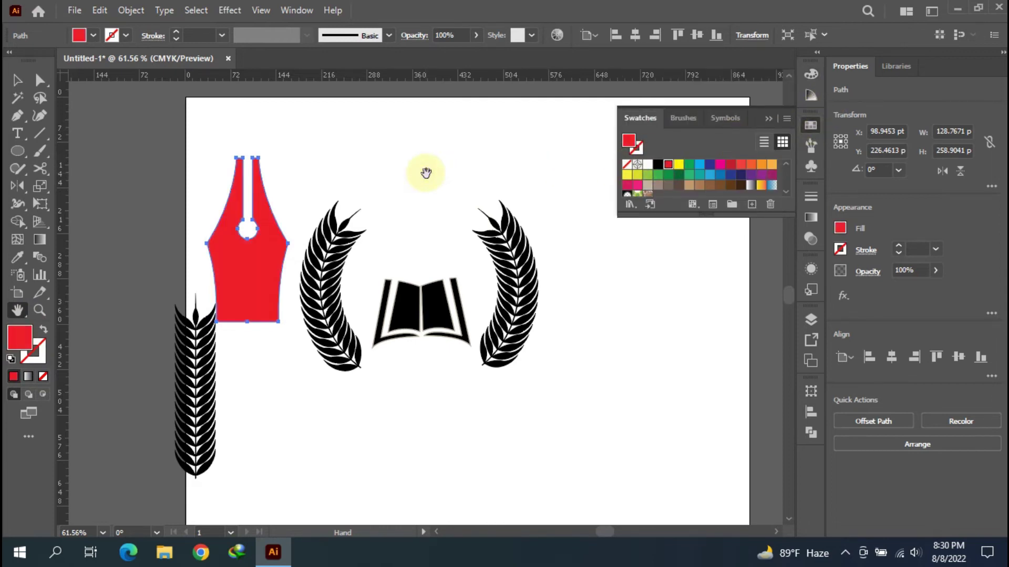
{"action": "left_click", "coordinate": [17, 80]}
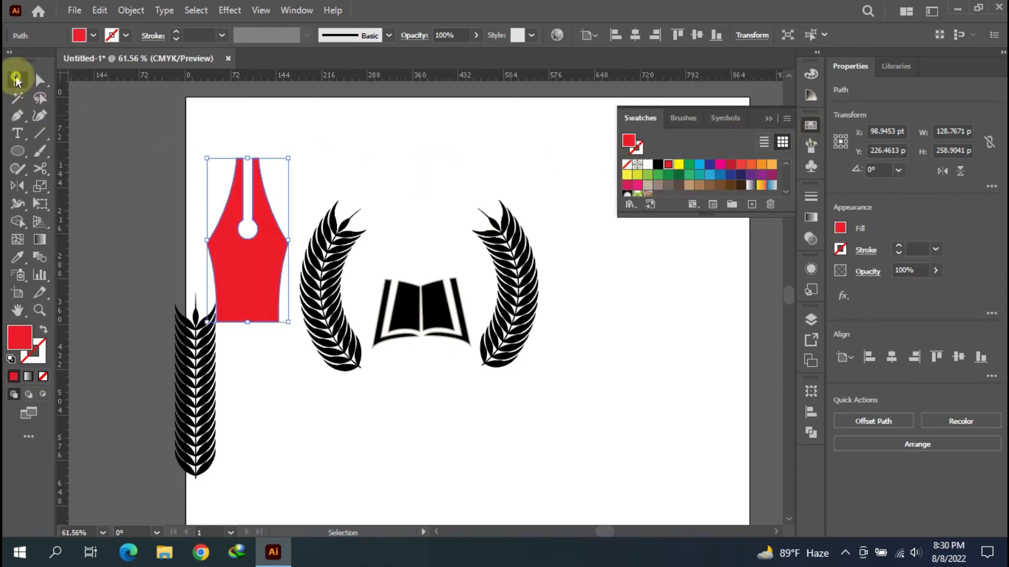
{"action": "left_click", "coordinate": [358, 109]}
Step: Move the red nib over the book, rotate it 180° point-down, and scale it to about 73 × 148 pt
{"action": "mouse_move", "coordinate": [254, 263]}
{"action": "left_mouse_down"}
{"action": "mouse_move", "coordinate": [449, 201]}
{"action": "mouse_move", "coordinate": [429, 213]}
{"action": "left_mouse_up"}
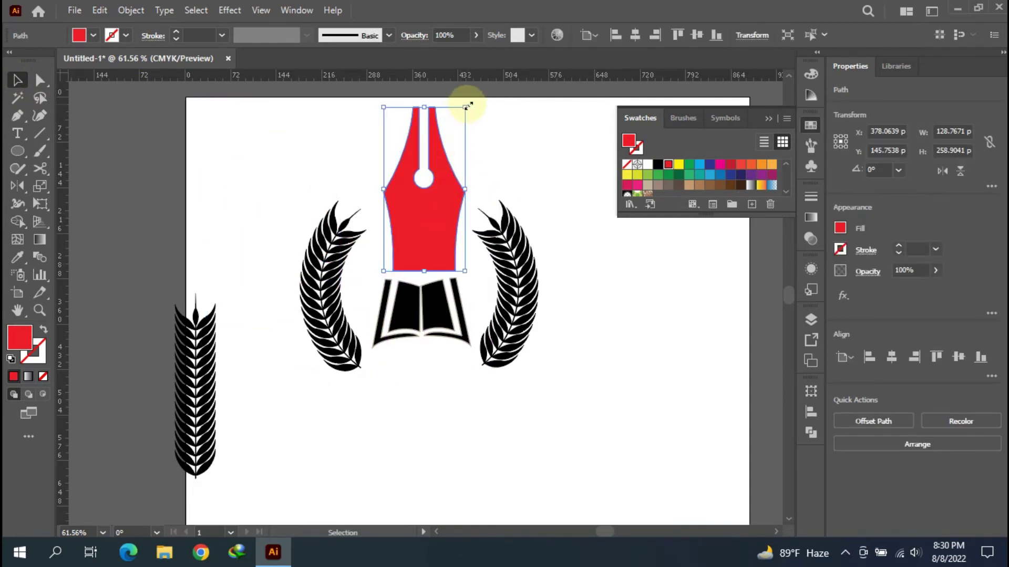
{"action": "left_click_drag", "start_coordinate": [471, 103], "coordinate": [336, 351]}
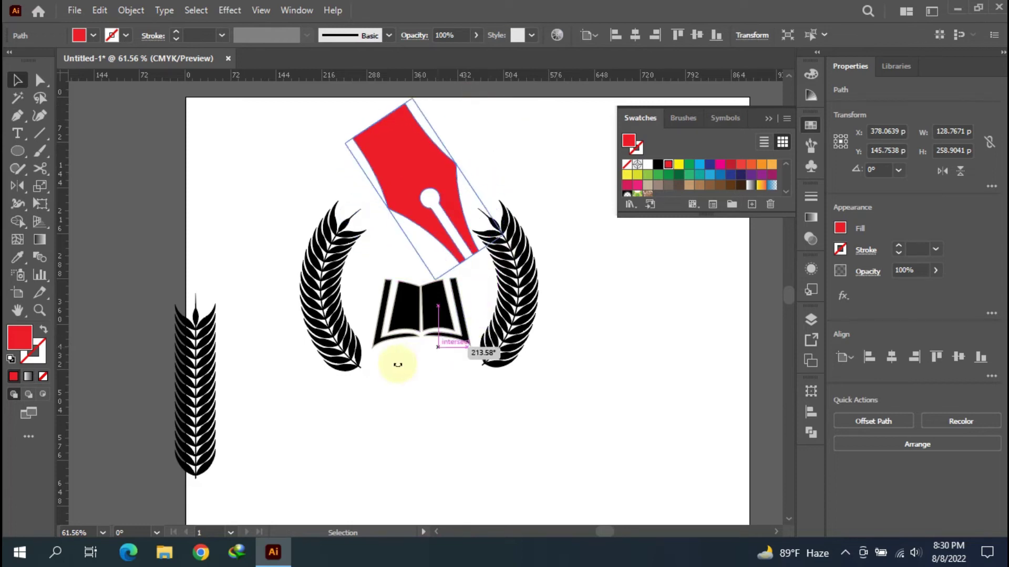
{"action": "left_click_drag", "start_coordinate": [436, 162], "coordinate": [430, 171]}
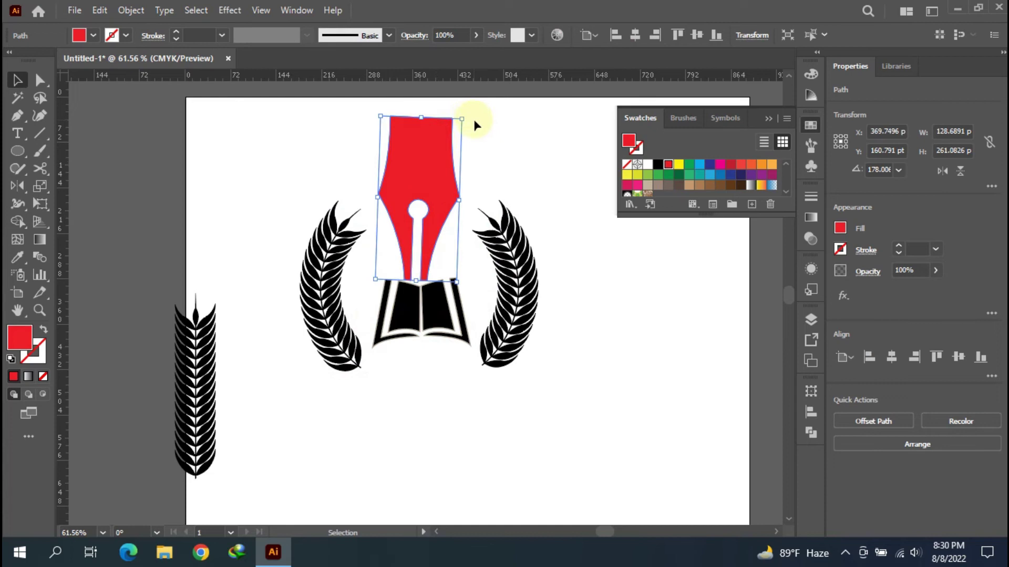
{"action": "left_click_drag", "start_coordinate": [470, 116], "coordinate": [467, 115]}
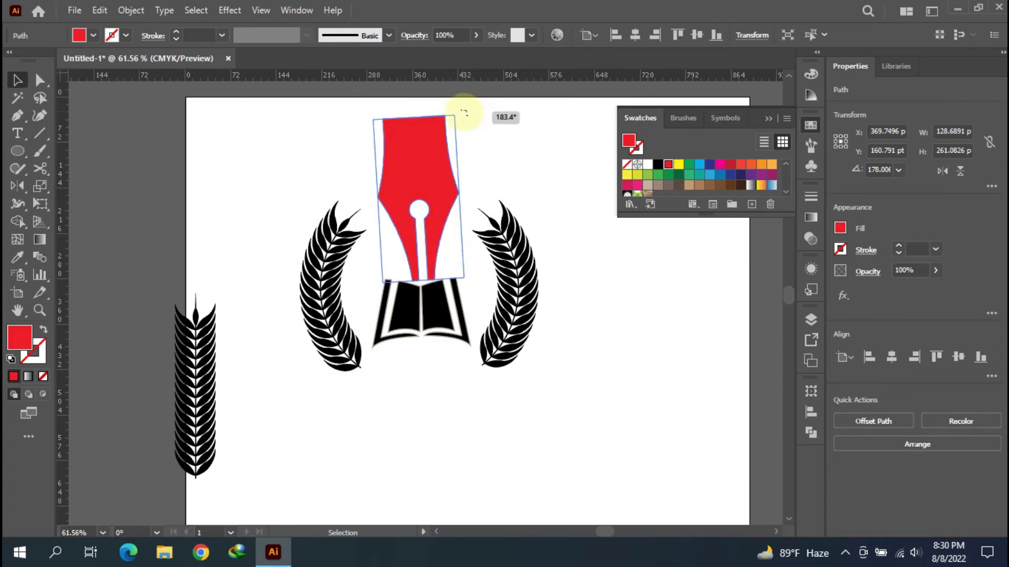
{"action": "left_click_drag", "start_coordinate": [464, 115], "coordinate": [467, 109]}
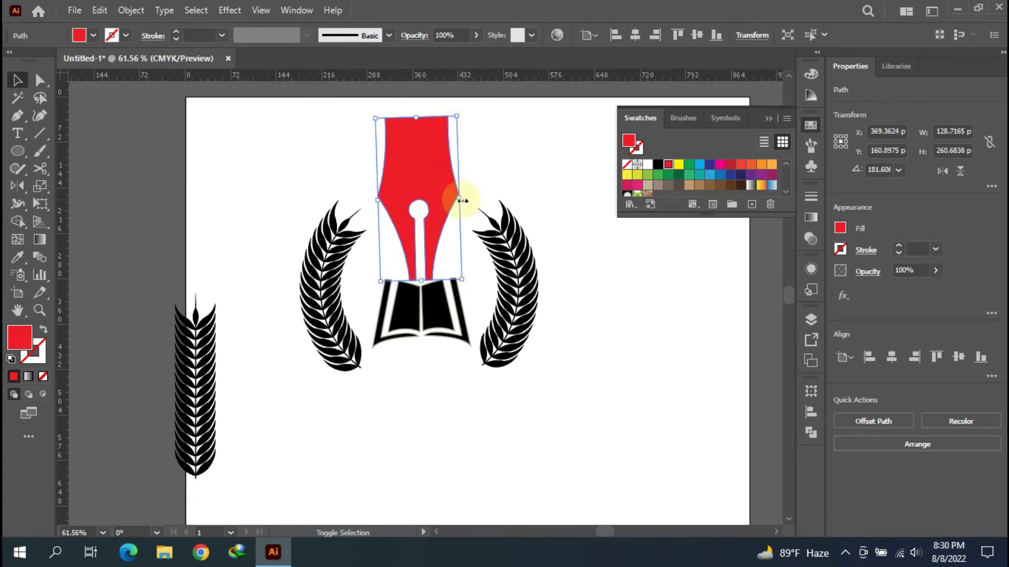
{"action": "mouse_move", "coordinate": [461, 200]}
{"action": "left_mouse_down"}
{"action": "mouse_move", "coordinate": [407, 201]}
{"action": "mouse_move", "coordinate": [419, 242]}
{"action": "left_mouse_up"}
Step: Shrink the red nib further and move it straight down toward the book
{"action": "left_click", "coordinate": [423, 190]}
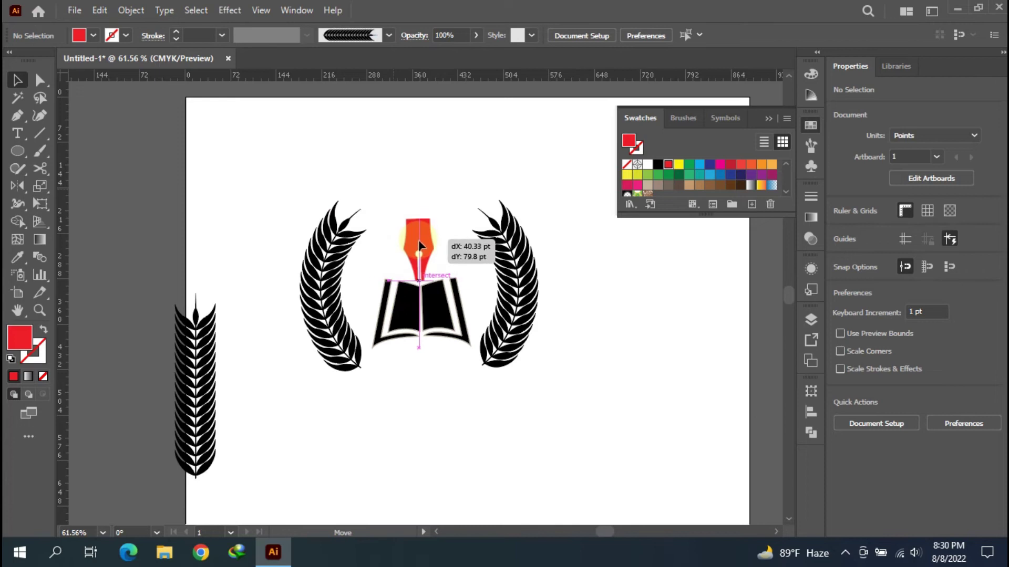
{"action": "left_click", "coordinate": [450, 216]}
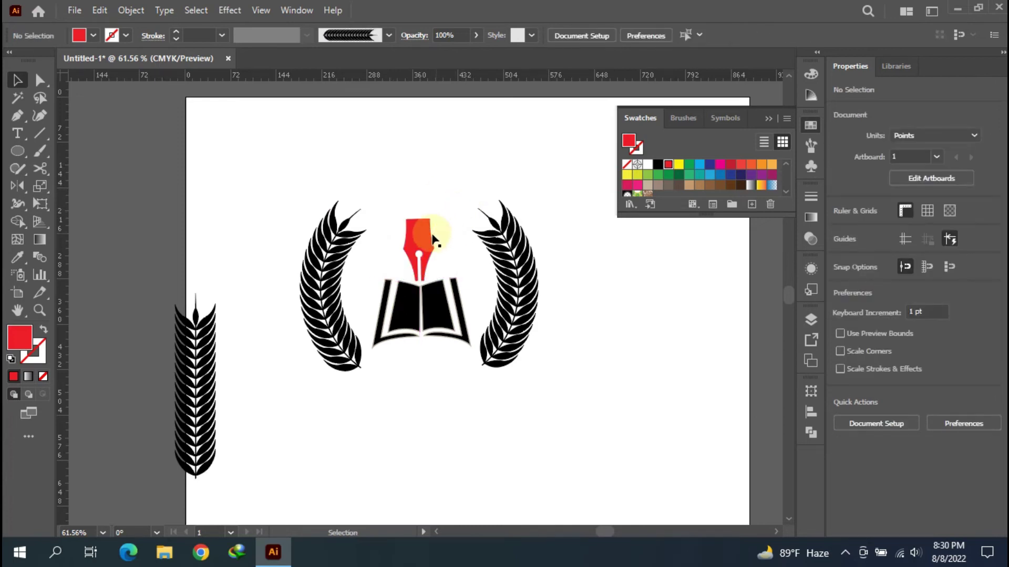
{"action": "left_click_drag", "start_coordinate": [431, 239], "coordinate": [431, 231]}
{"action": "left_click", "coordinate": [468, 172]}
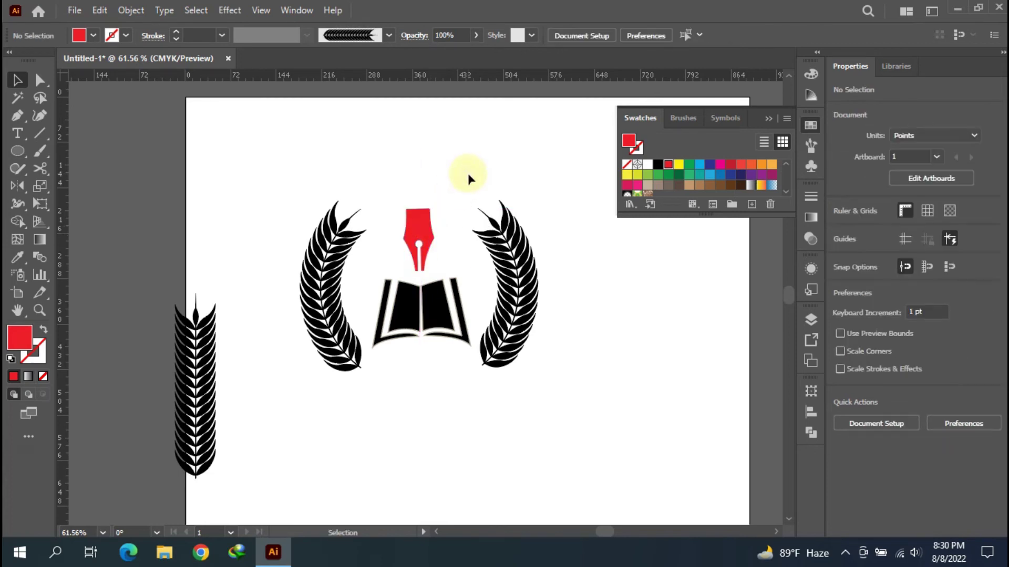
{"action": "left_click", "coordinate": [431, 236]}
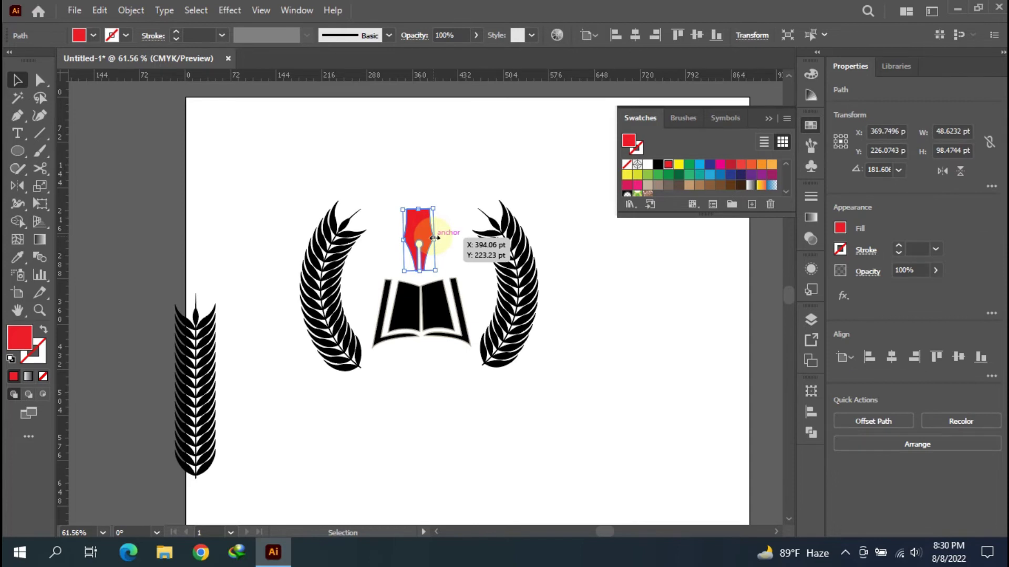
{"action": "left_click_drag", "start_coordinate": [434, 238], "coordinate": [432, 243]}
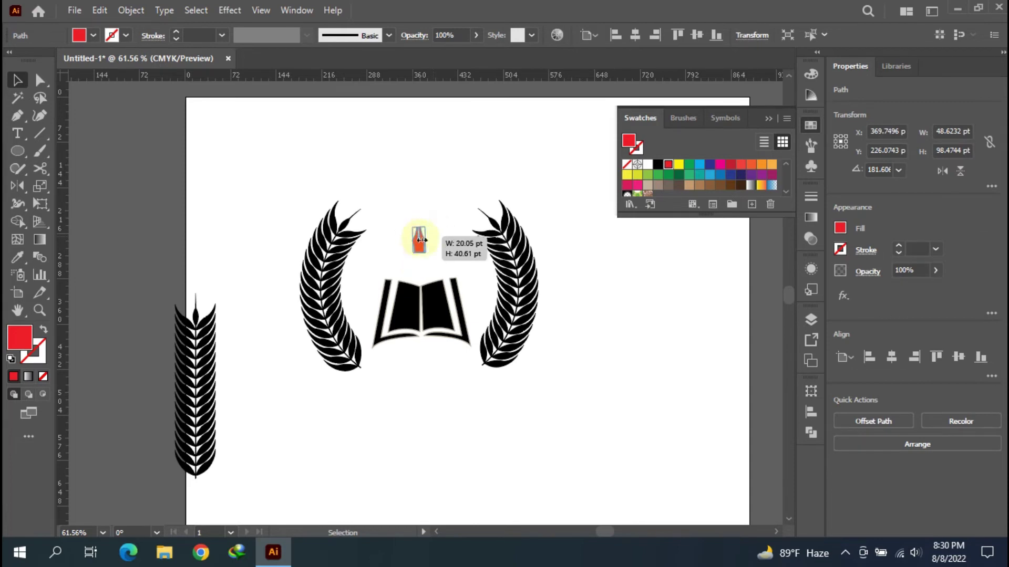
{"action": "left_click", "coordinate": [451, 215]}
{"action": "mouse_move", "coordinate": [422, 231]}
{"action": "left_mouse_down"}
{"action": "mouse_move", "coordinate": [425, 253]}
{"action": "mouse_move", "coordinate": [423, 243]}
{"action": "left_mouse_up"}
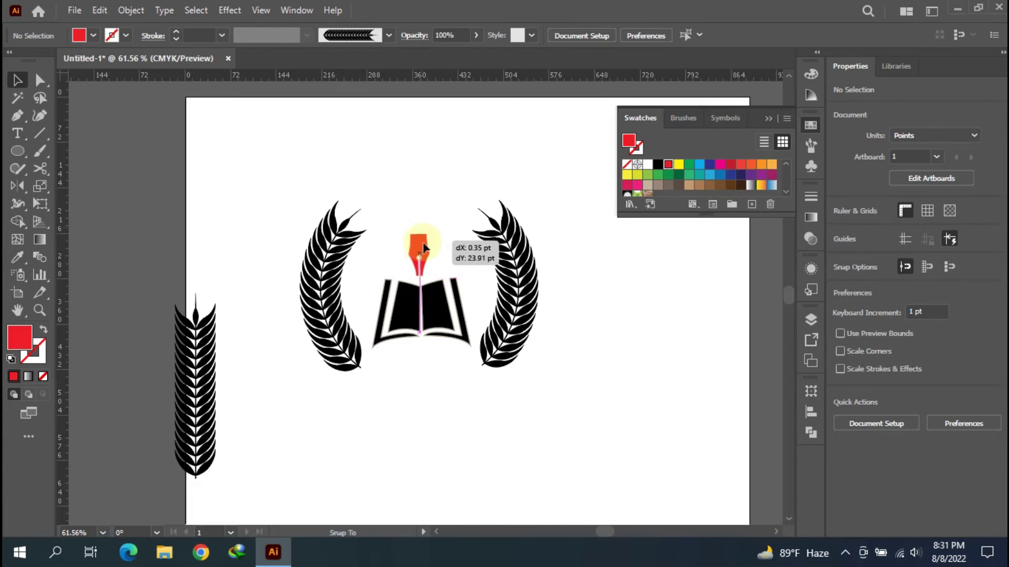
{"action": "left_click_drag", "start_coordinate": [424, 244], "coordinate": [424, 244]}
Step: Shorten the nib to roughly 33 × 67 pt, centred just above the book's spine
{"action": "left_click", "coordinate": [431, 182]}
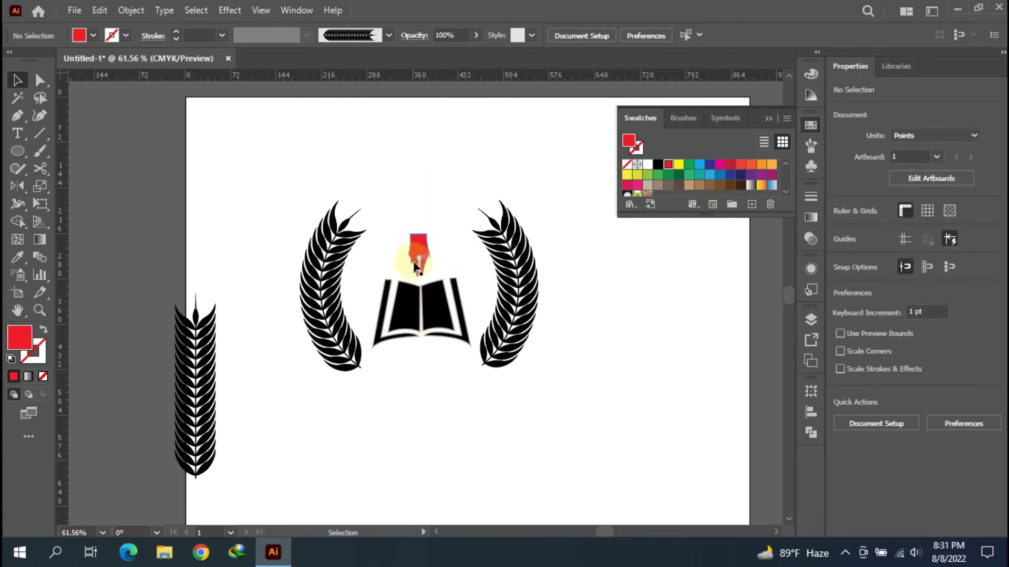
{"action": "left_click", "coordinate": [428, 250]}
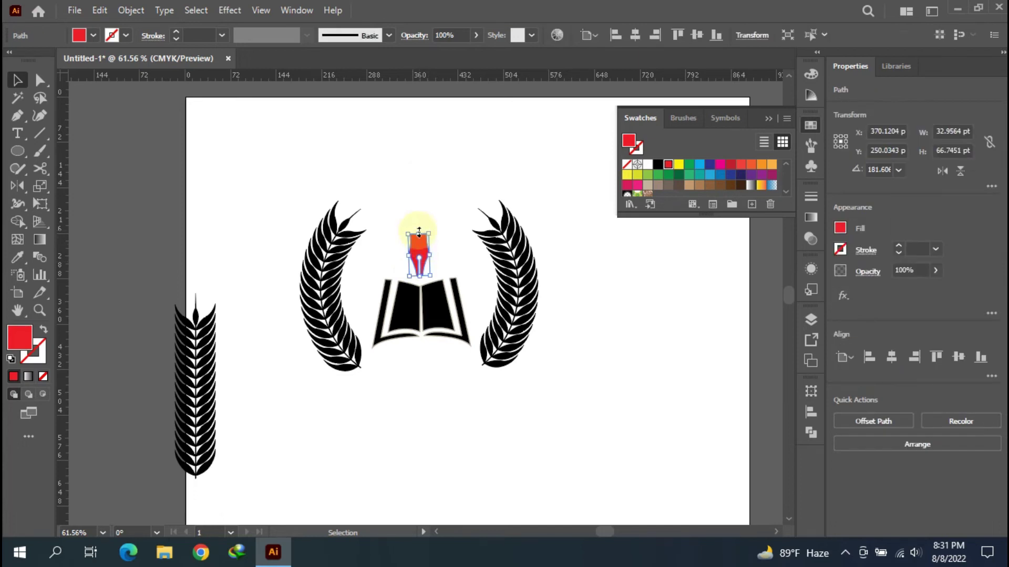
{"action": "left_click_drag", "start_coordinate": [419, 231], "coordinate": [423, 235]}
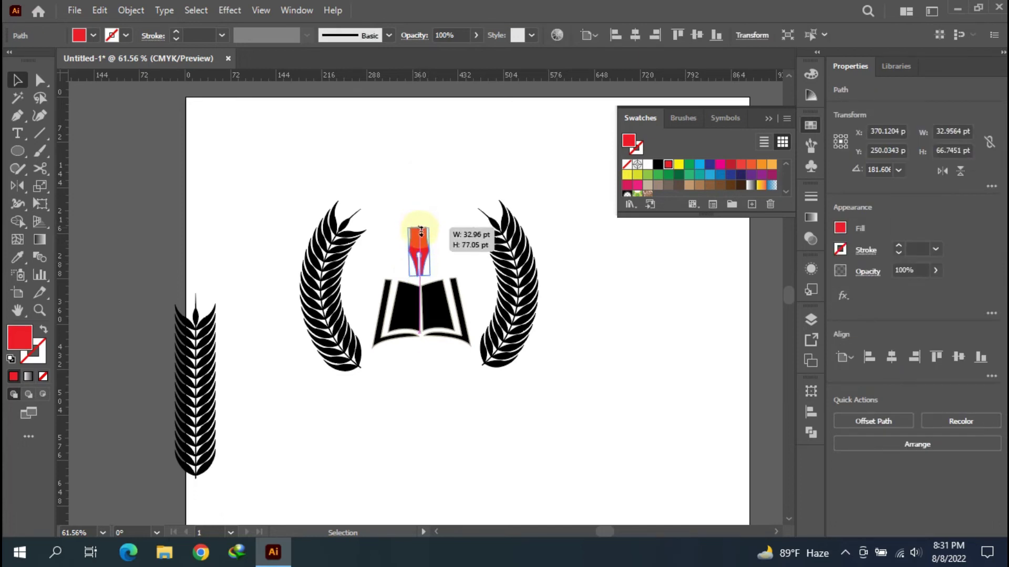
{"action": "left_click", "coordinate": [429, 209]}
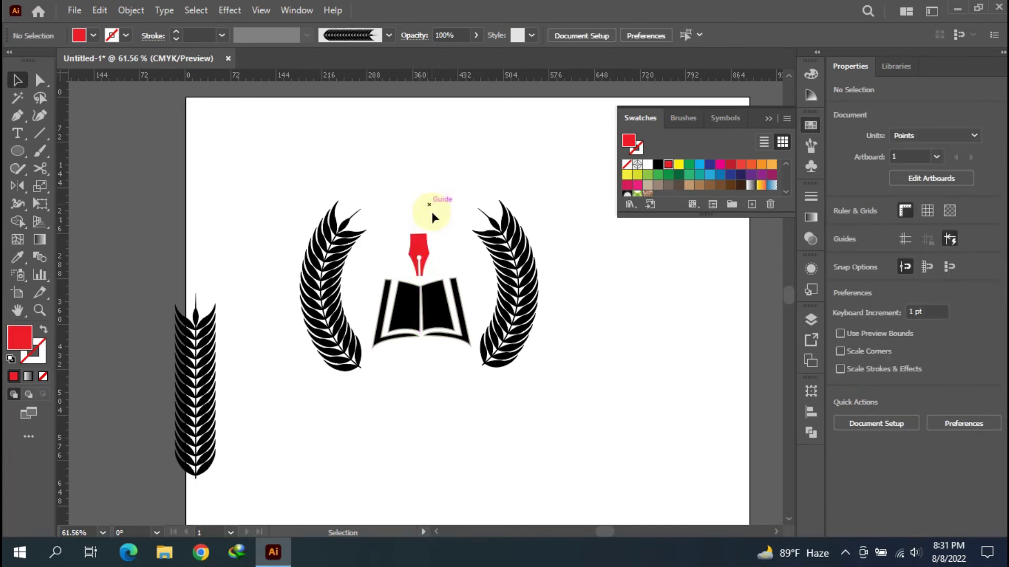
{"action": "left_click", "coordinate": [420, 246]}
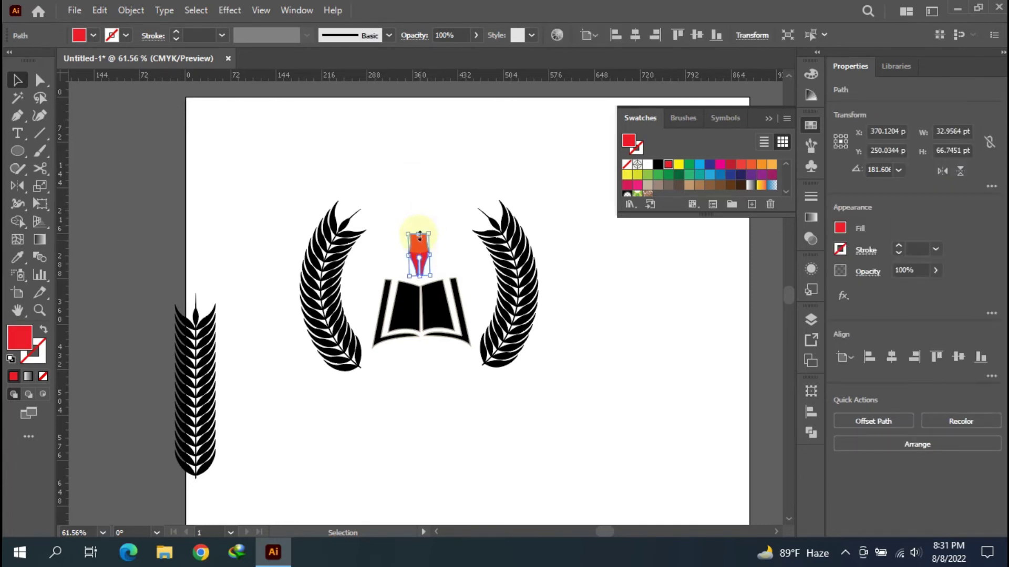
{"action": "left_click_drag", "start_coordinate": [419, 231], "coordinate": [422, 239]}
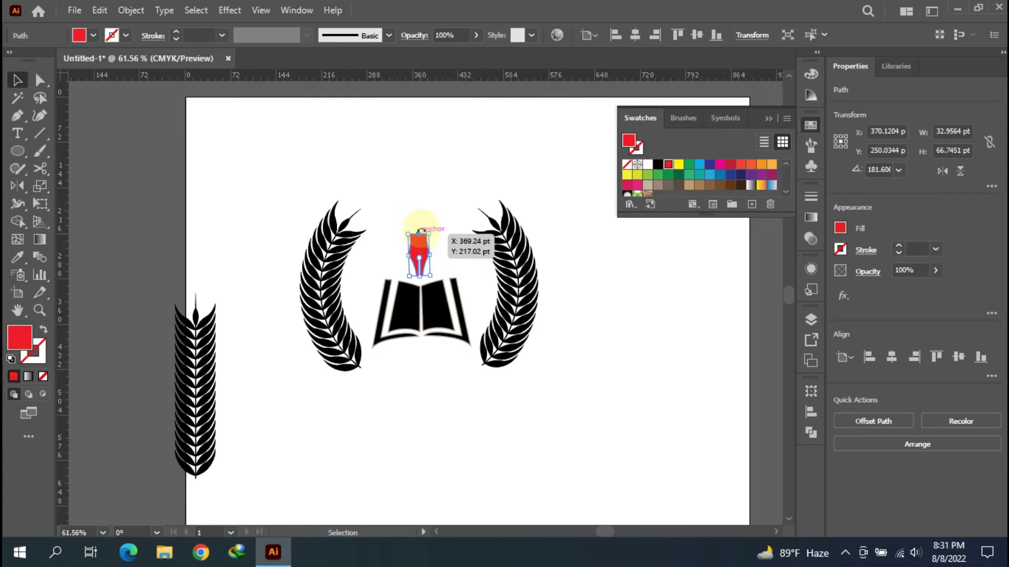
{"action": "left_click_drag", "start_coordinate": [422, 237], "coordinate": [419, 234]}
{"action": "left_click", "coordinate": [439, 206]}
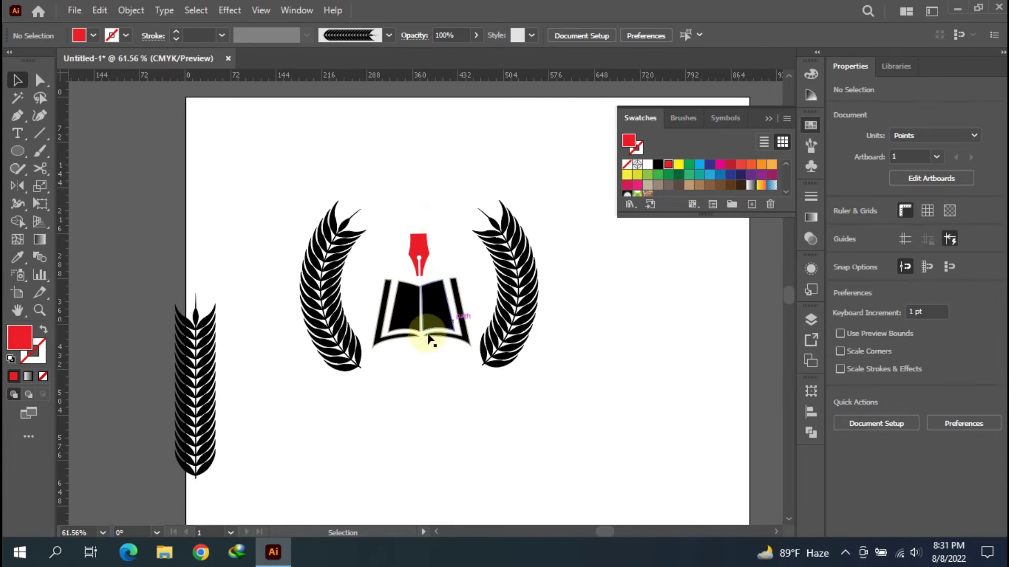
Step: Group all the open-book pieces into one object
{"action": "left_click_drag", "start_coordinate": [367, 272], "coordinate": [466, 343]}
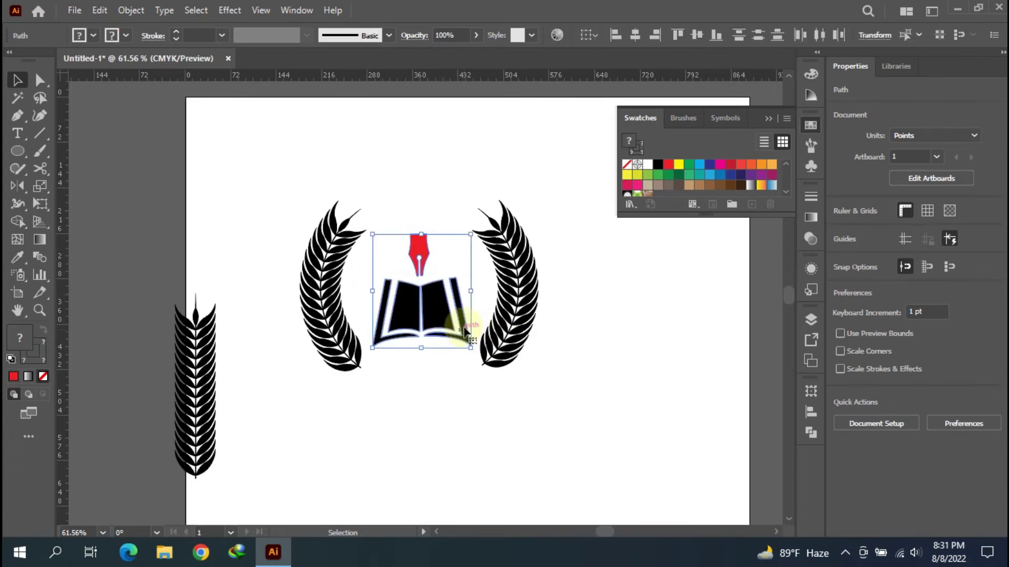
{"action": "left_click", "coordinate": [646, 284]}
{"action": "left_click_drag", "start_coordinate": [371, 300], "coordinate": [453, 346]}
{"action": "right_click", "coordinate": [605, 293]}
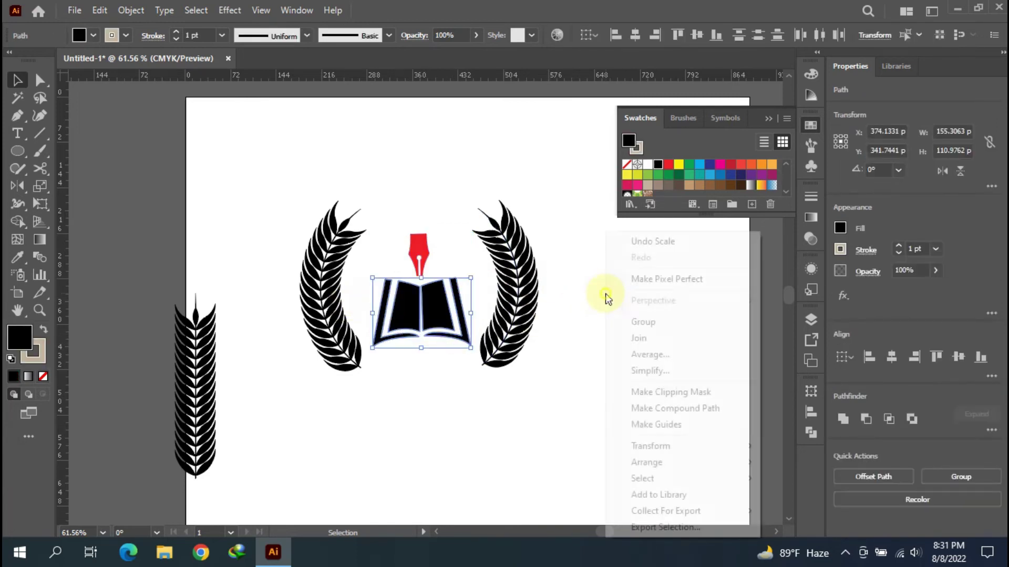
{"action": "left_click", "coordinate": [642, 322]}
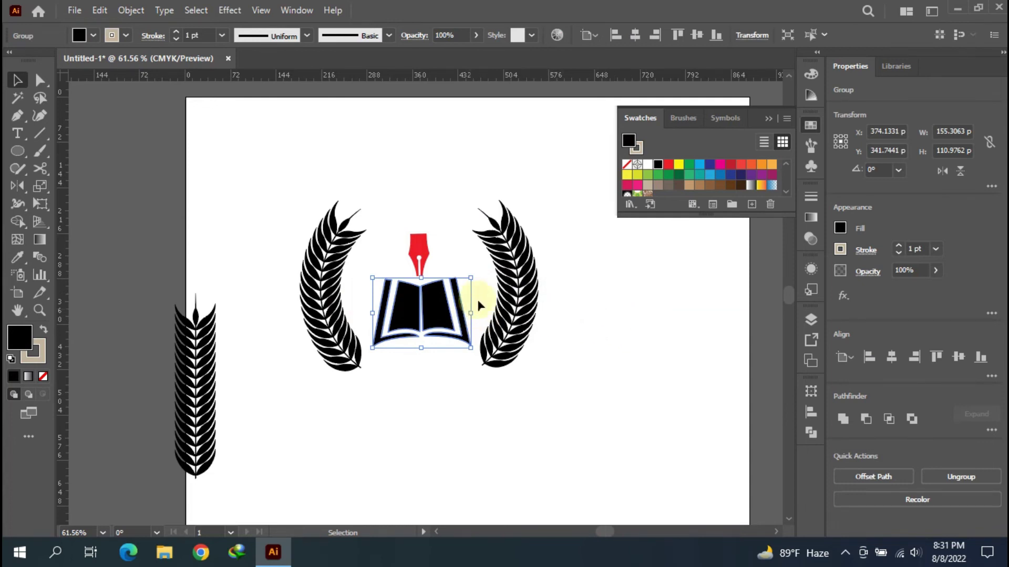
{"action": "left_click_drag", "start_coordinate": [478, 277], "coordinate": [476, 275]}
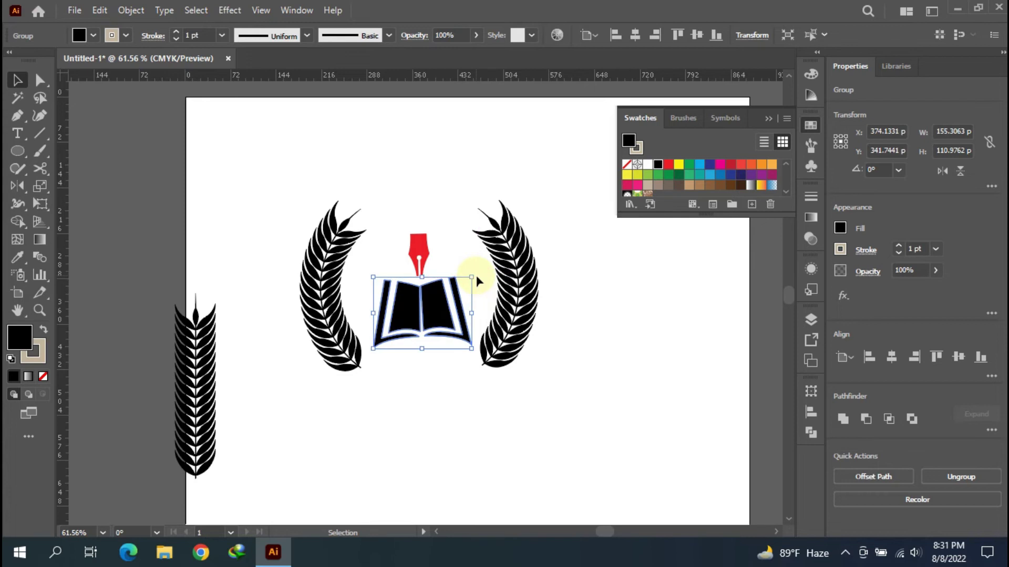
{"action": "left_click", "coordinate": [620, 296]}
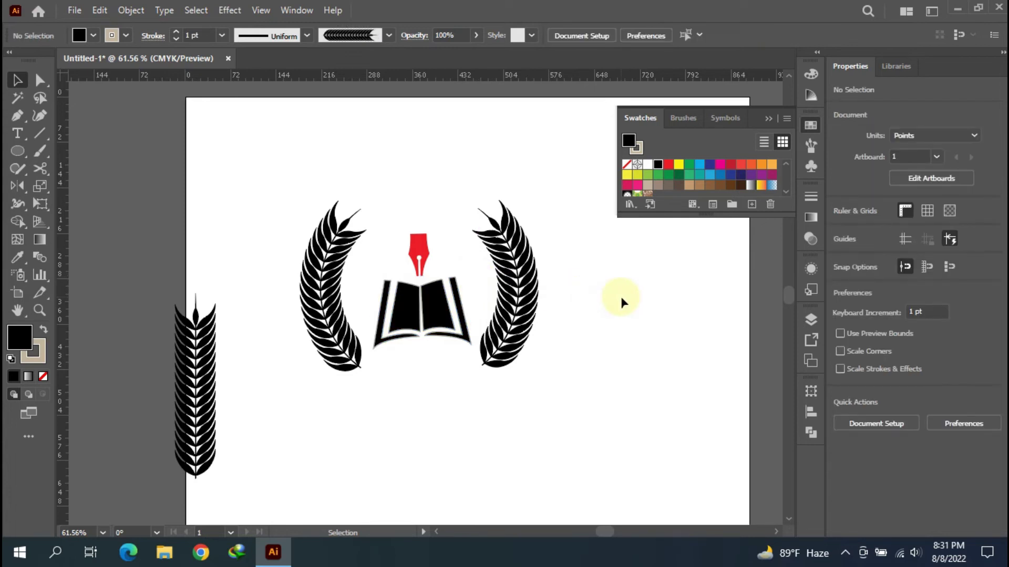
Step: Move the spare wheat stalk off the artboard's left edge and shift the whole emblem up-left
{"action": "left_click_drag", "start_coordinate": [221, 323], "coordinate": [135, 311]}
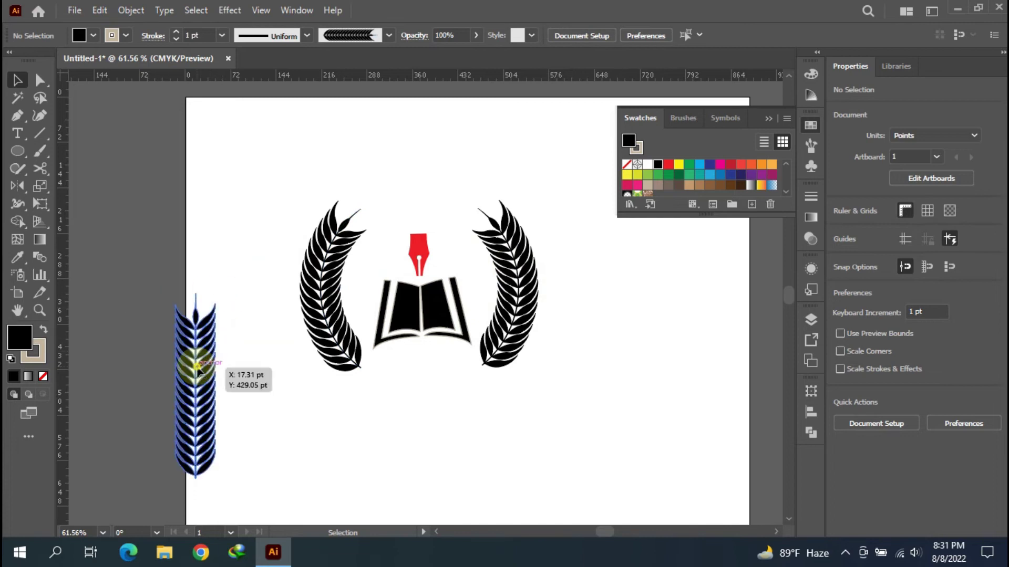
{"action": "left_click", "coordinate": [263, 314]}
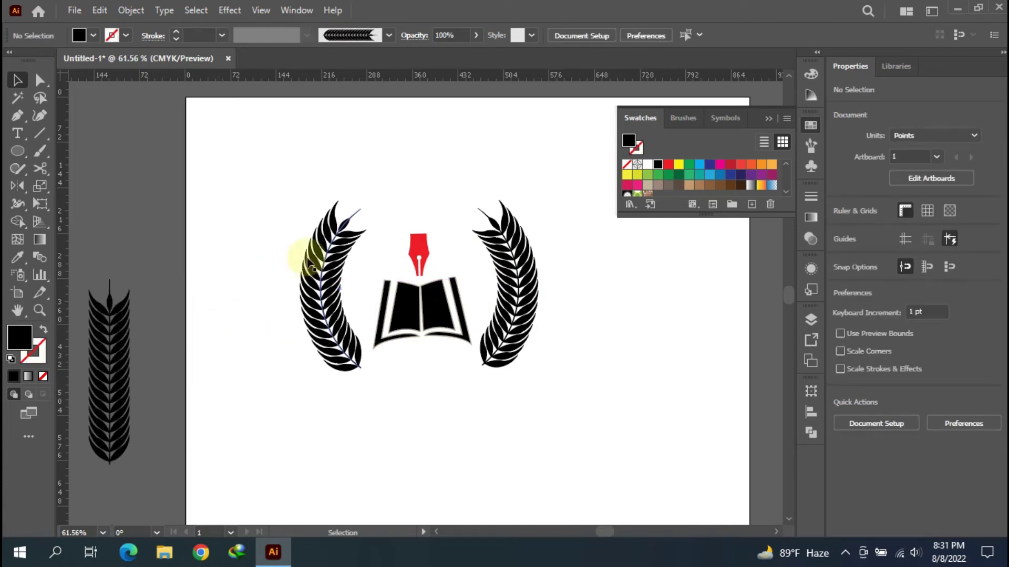
{"action": "left_click", "coordinate": [764, 123]}
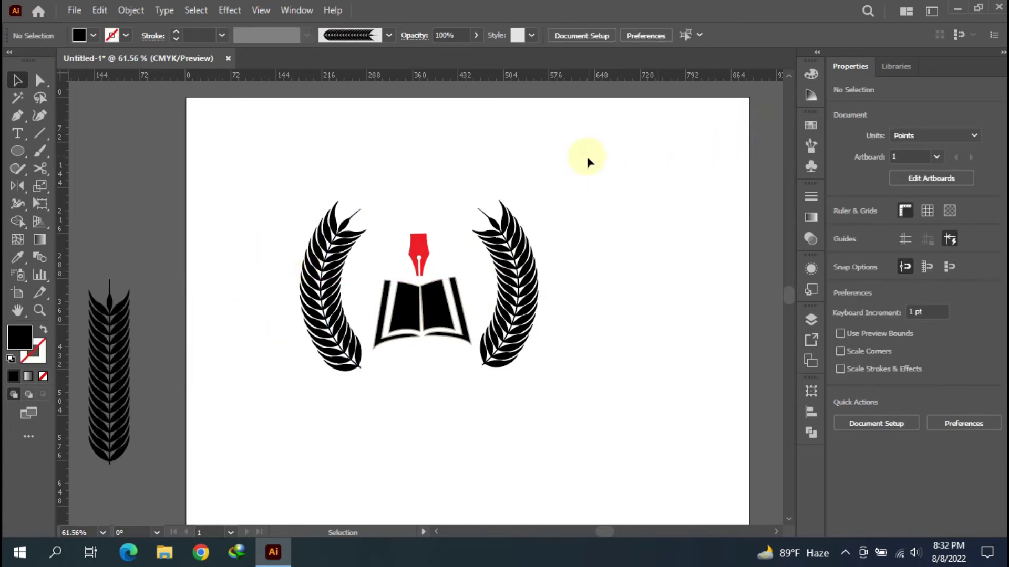
{"action": "left_click_drag", "start_coordinate": [294, 204], "coordinate": [583, 362]}
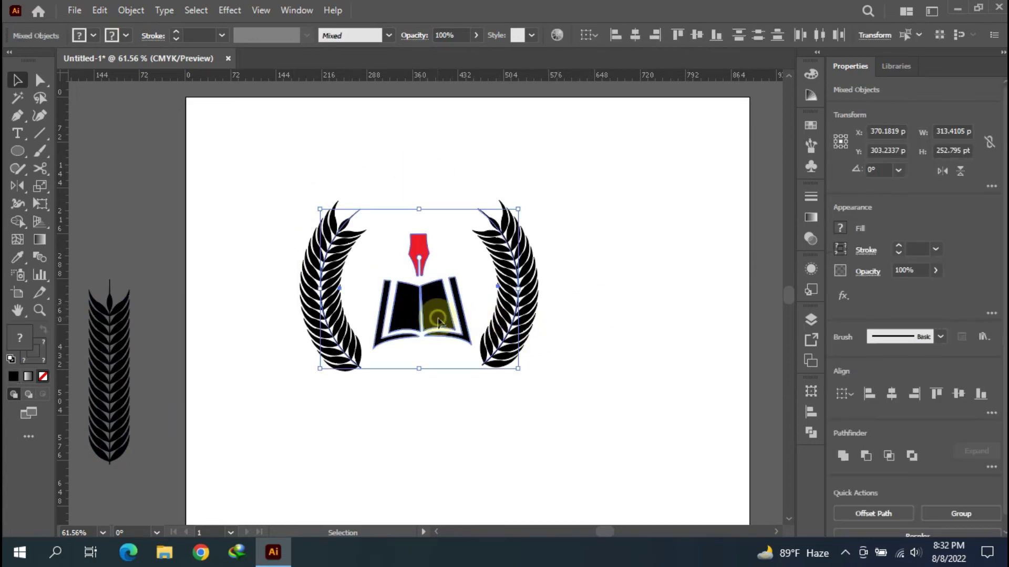
{"action": "left_click_drag", "start_coordinate": [438, 321], "coordinate": [427, 273]}
{"action": "left_click", "coordinate": [654, 302]}
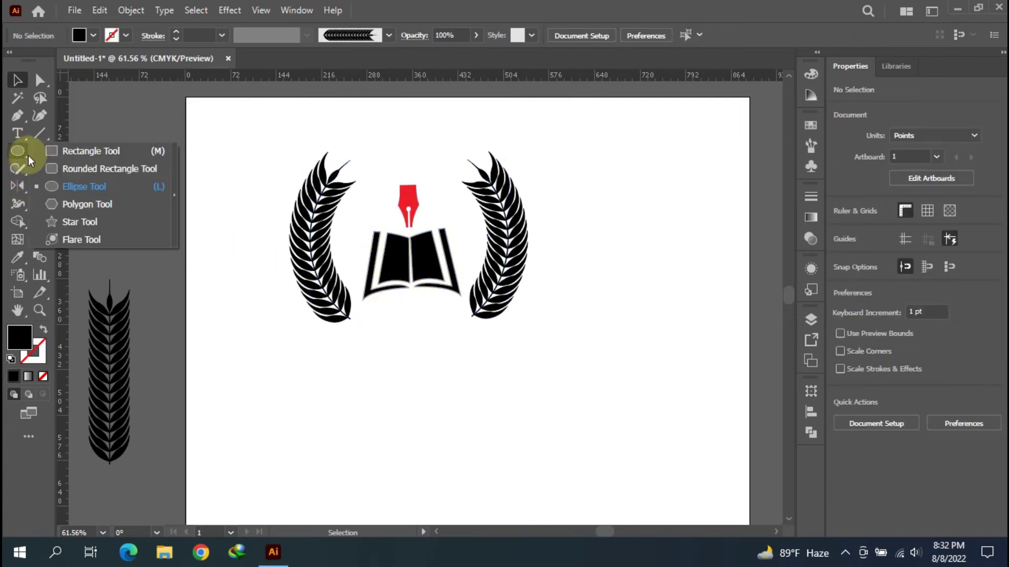
Step: Draw a black five-pointed star, about 62 × 64 pt, just below the open book
{"action": "left_click_drag", "start_coordinate": [17, 152], "coordinate": [78, 220]}
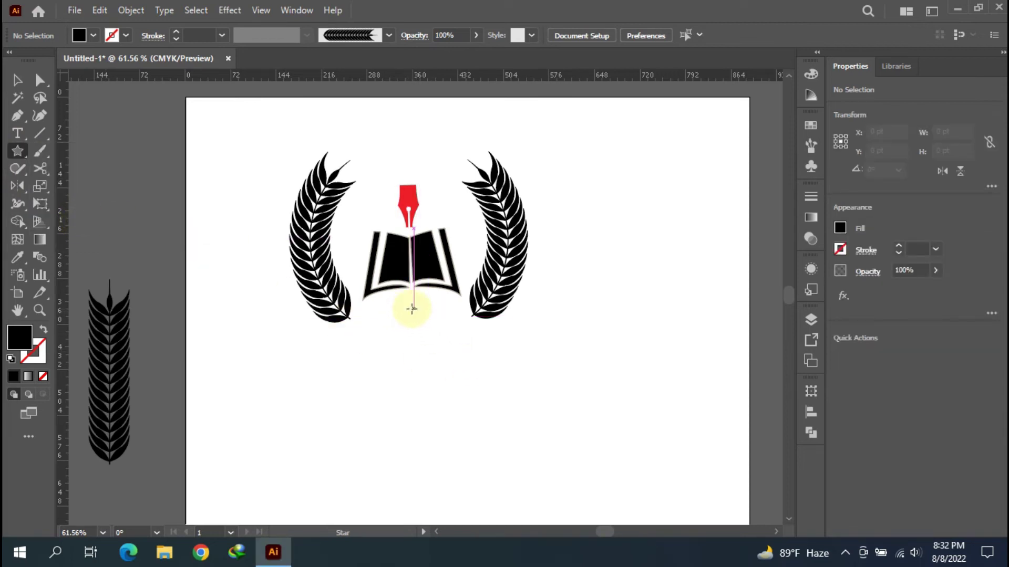
{"action": "left_click_drag", "start_coordinate": [414, 304], "coordinate": [418, 326]}
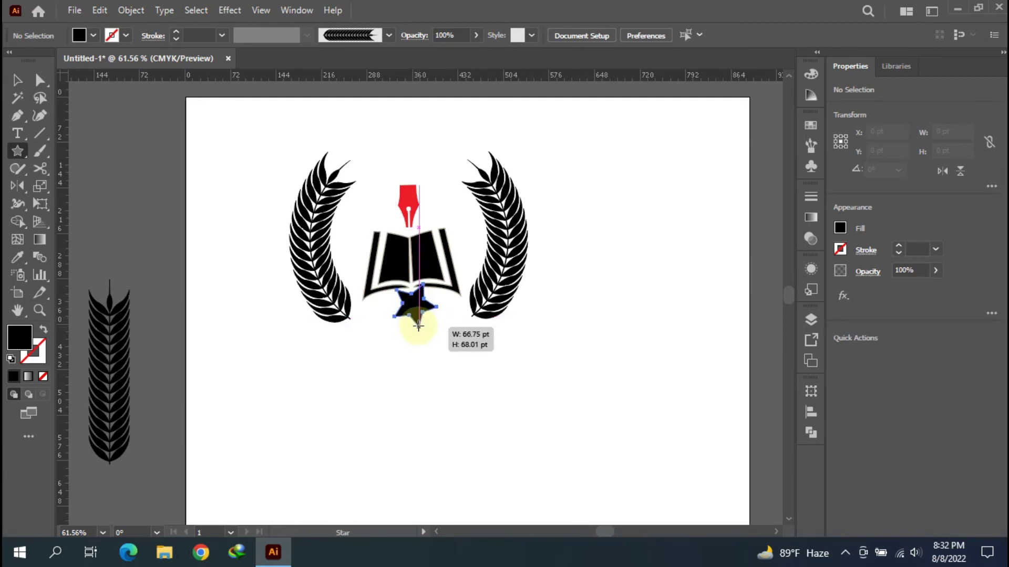
{"action": "left_click", "coordinate": [418, 326]}
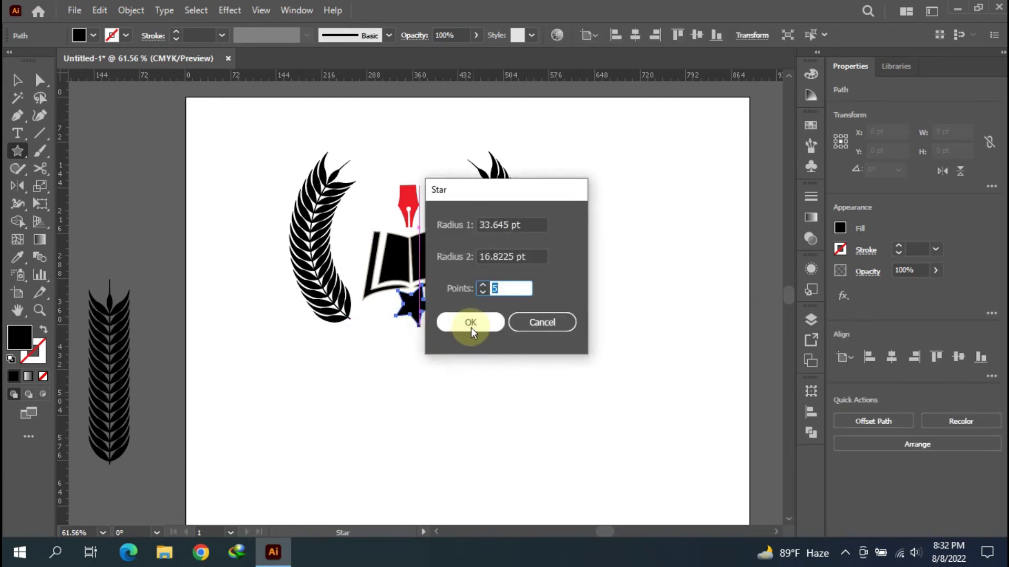
{"action": "left_click", "coordinate": [541, 321]}
{"action": "left_click", "coordinate": [17, 79]}
{"action": "left_click", "coordinate": [196, 195]}
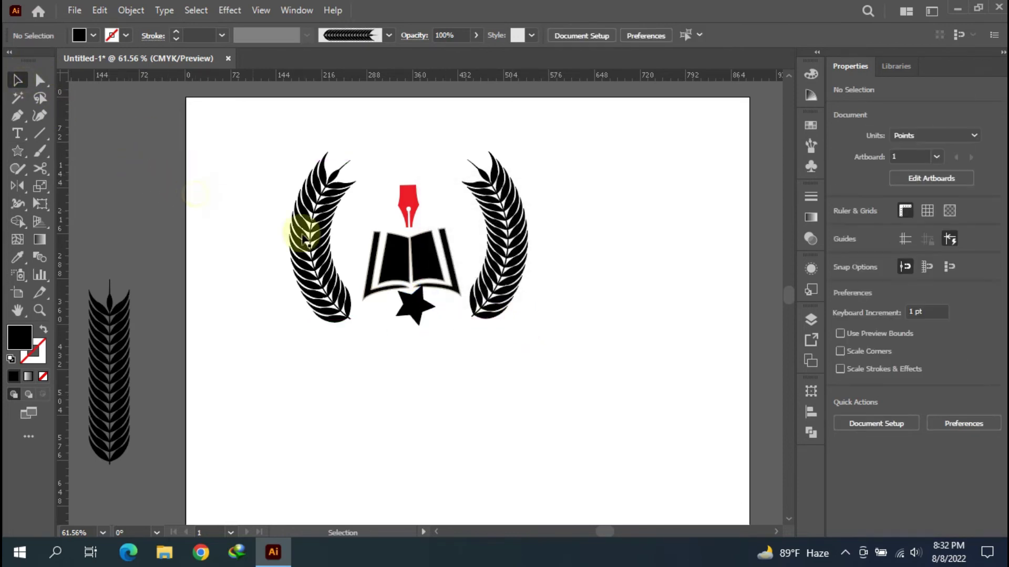
{"action": "left_click_drag", "start_coordinate": [417, 310], "coordinate": [414, 315]}
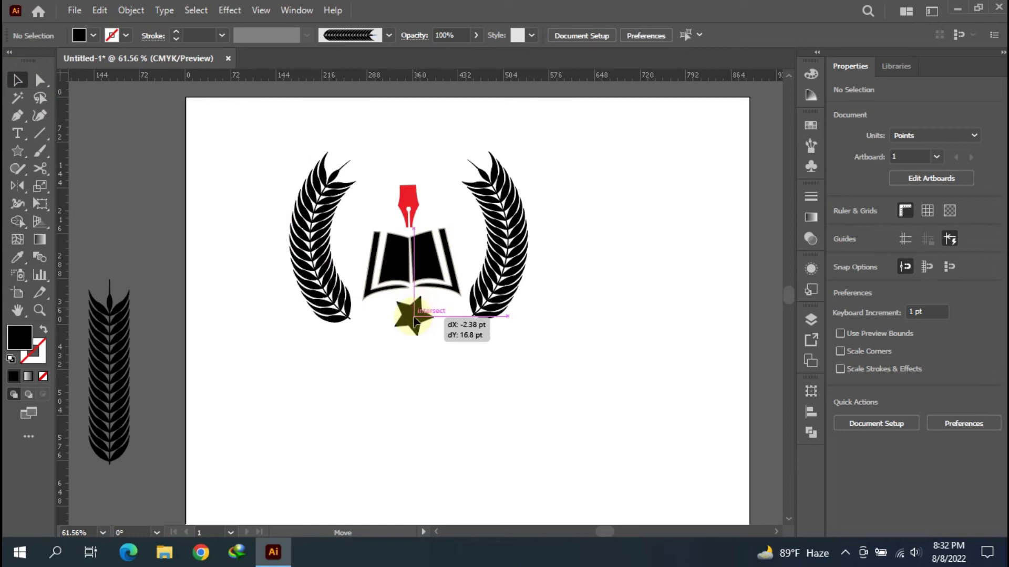
{"action": "left_click_drag", "start_coordinate": [415, 321], "coordinate": [416, 324]}
{"action": "left_click", "coordinate": [556, 359]}
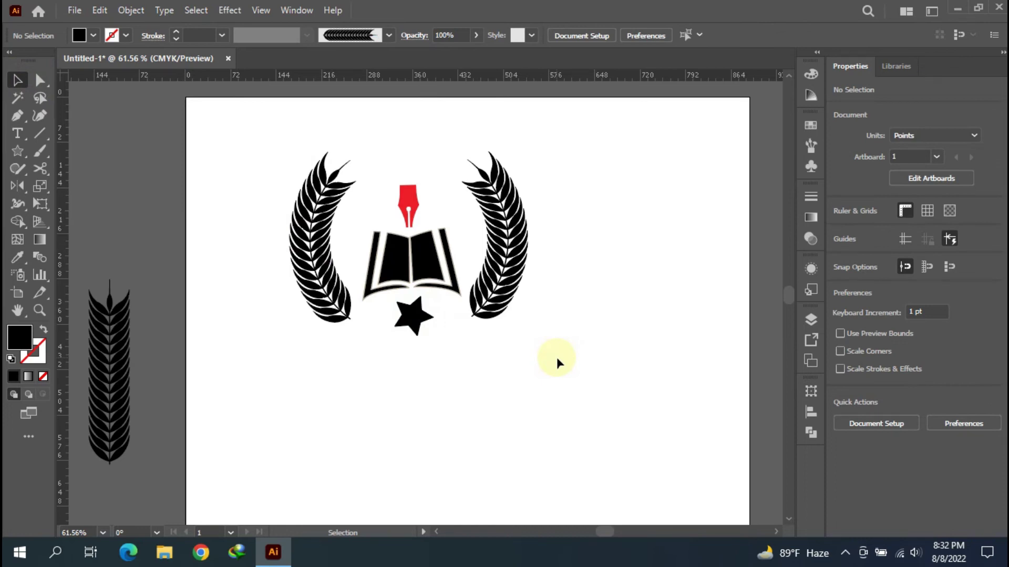
Step: Fill the star red using the Color Guide panel
{"action": "left_click", "coordinate": [412, 326]}
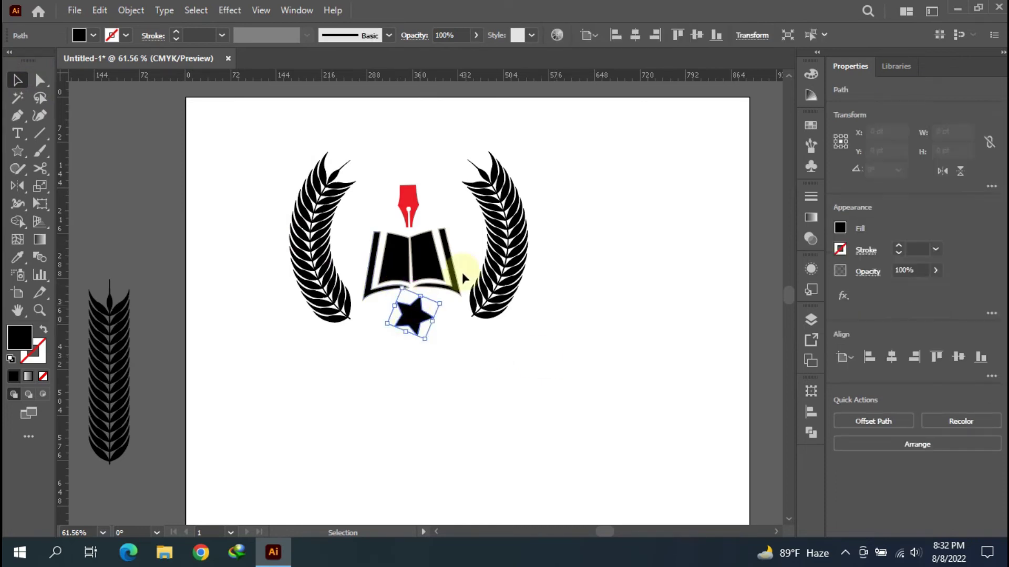
{"action": "left_click", "coordinate": [809, 98]}
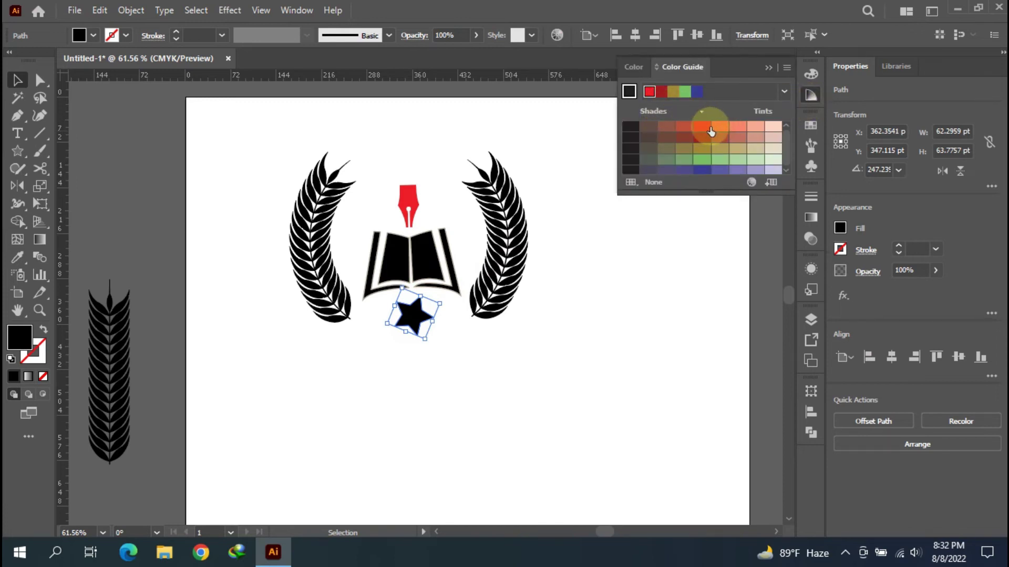
{"action": "left_click", "coordinate": [717, 128]}
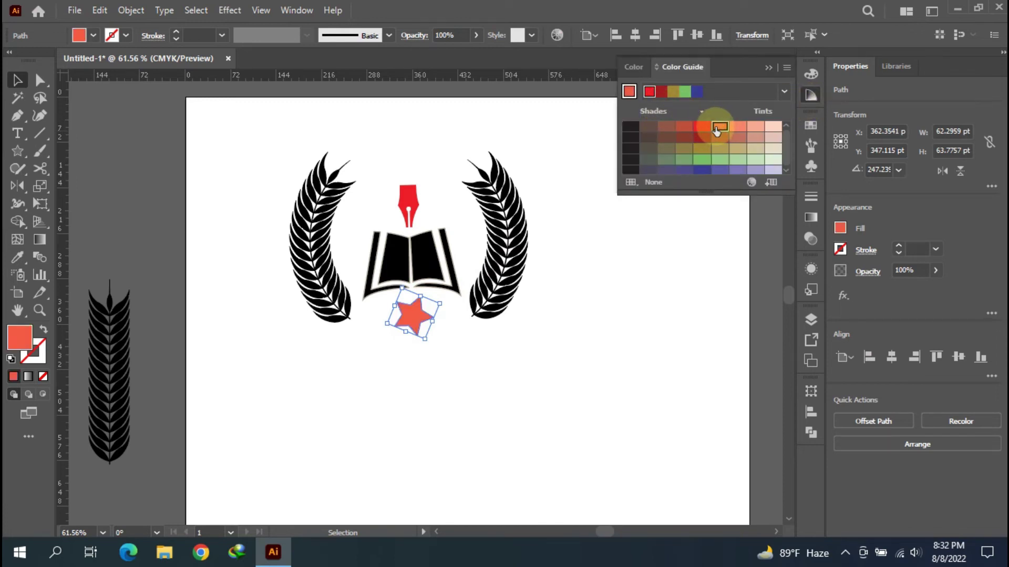
{"action": "left_click", "coordinate": [702, 127]}
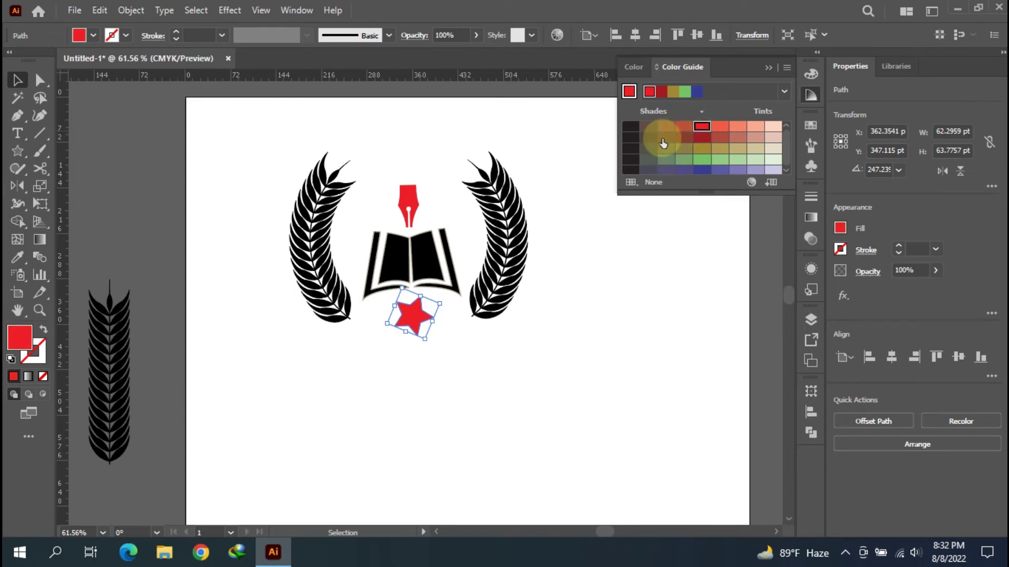
{"action": "left_click", "coordinate": [564, 149]}
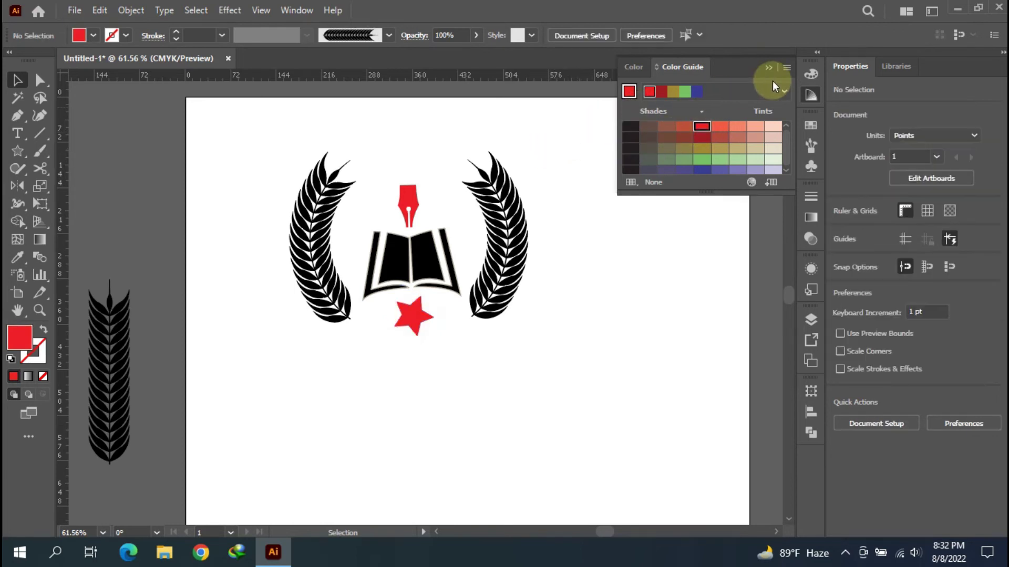
{"action": "left_click", "coordinate": [767, 68]}
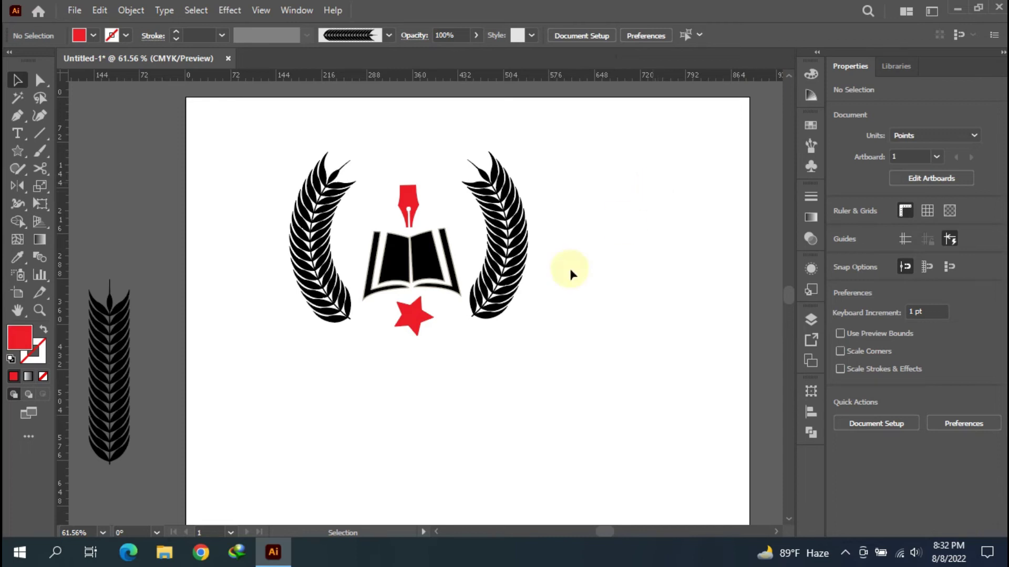
Step: Scale the red star down to about 52 × 53 pt
{"action": "left_click", "coordinate": [426, 321]}
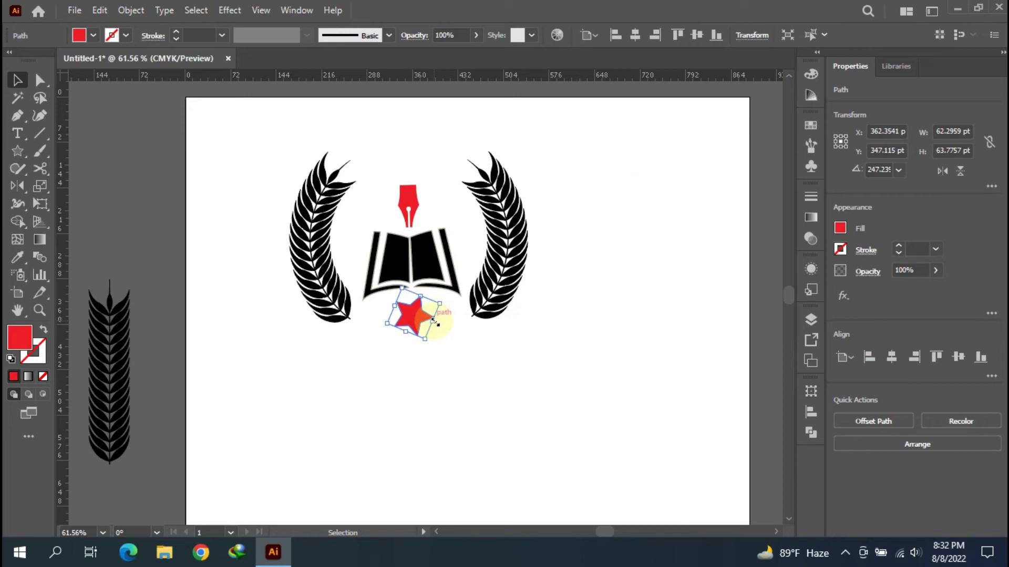
{"action": "left_click_drag", "start_coordinate": [434, 319], "coordinate": [455, 339]}
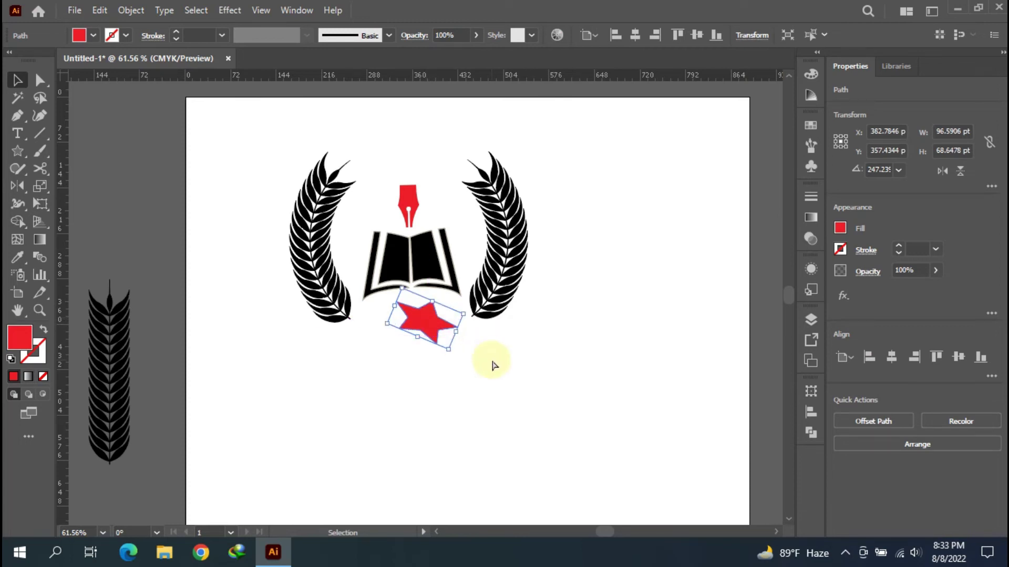
{"action": "key", "text": "ctrl+z"}
{"action": "left_click_drag", "start_coordinate": [434, 328], "coordinate": [428, 317]}
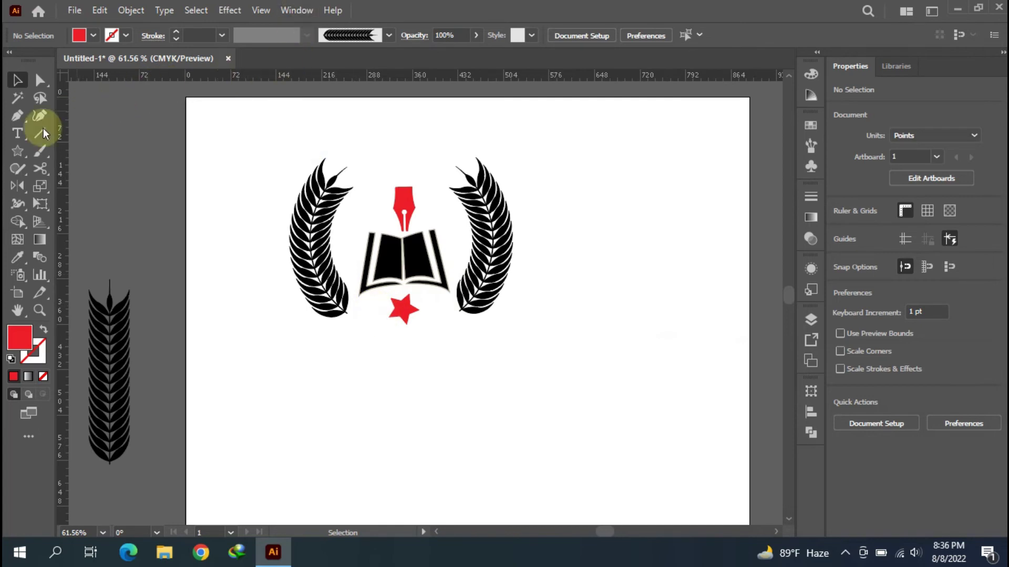
Step: Place a Myriad Pro text line below the left laurel and raise its size to 24 pt
{"action": "left_click", "coordinate": [20, 136]}
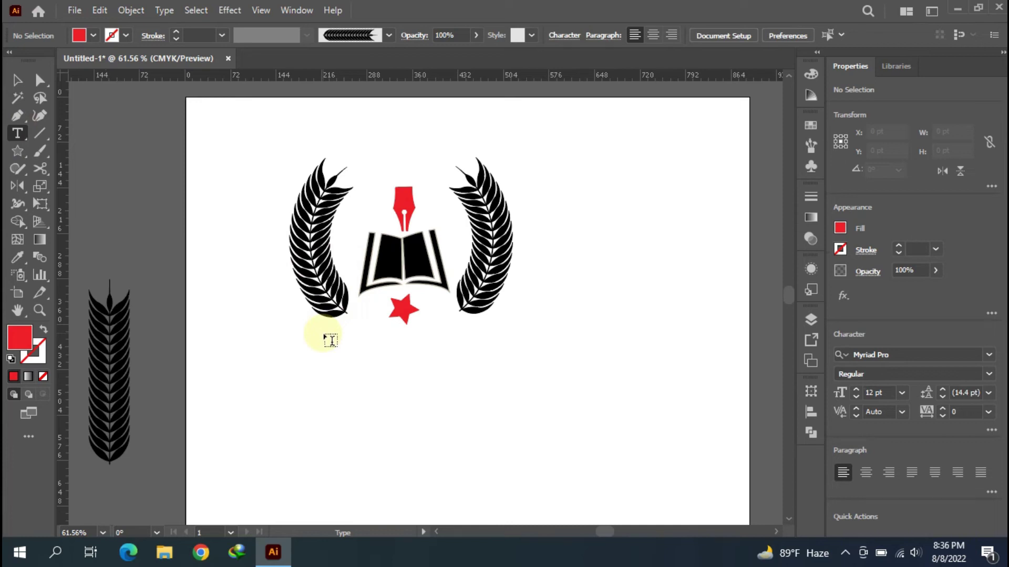
{"action": "left_click", "coordinate": [324, 330]}
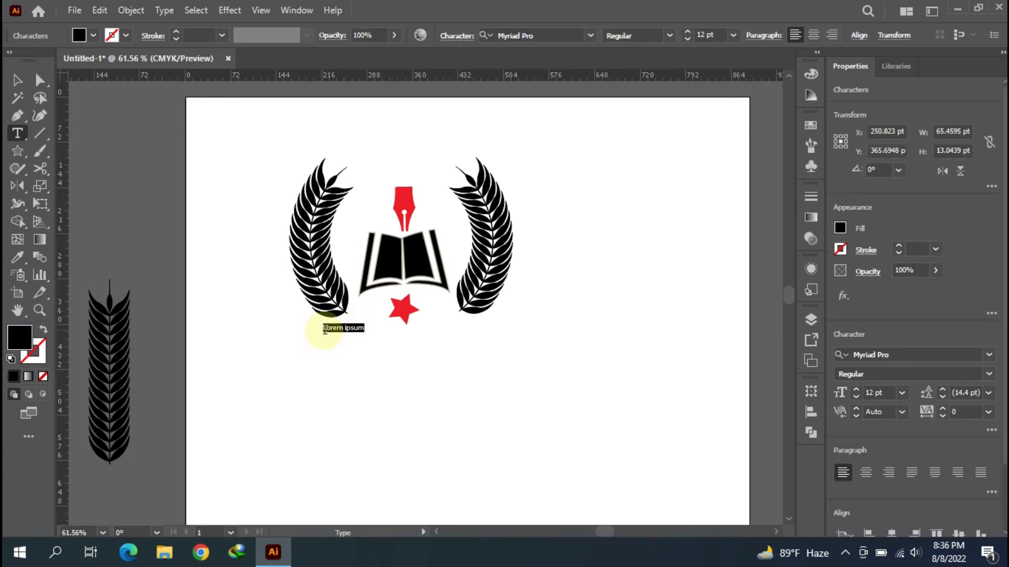
{"action": "left_click", "coordinate": [687, 32]}
{"action": "left_click", "coordinate": [688, 32]}
{"action": "left_click", "coordinate": [688, 32]}
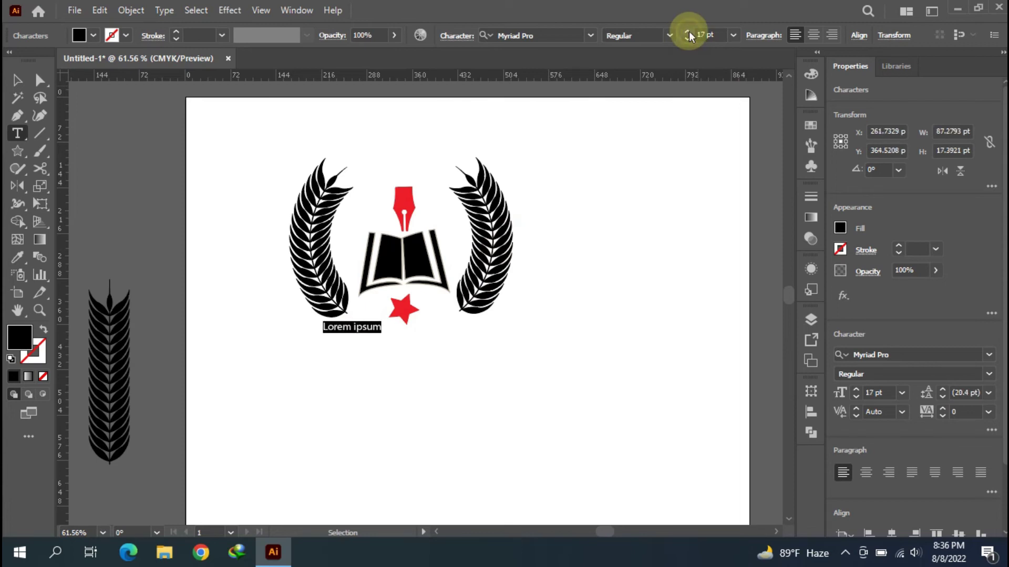
{"action": "left_click", "coordinate": [688, 32]}
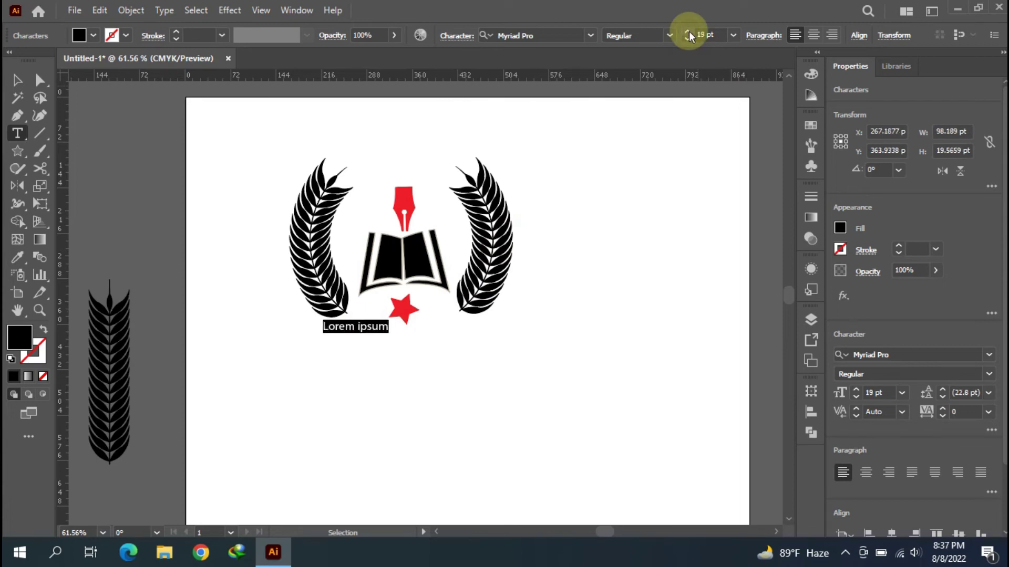
{"action": "left_click", "coordinate": [687, 31]}
{"action": "left_click", "coordinate": [688, 31]}
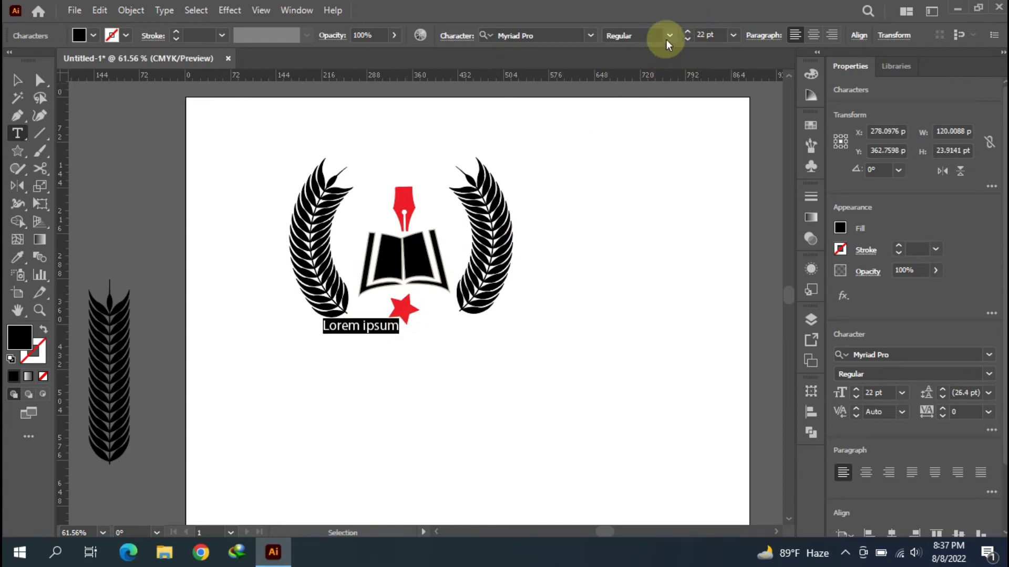
{"action": "left_click", "coordinate": [687, 31]}
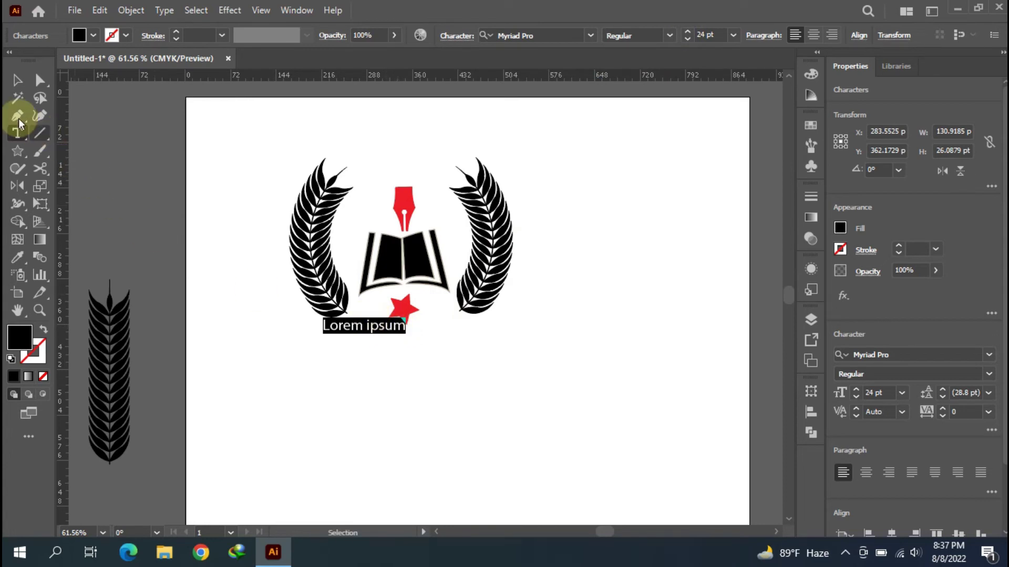
Step: Position the text beneath the emblem and replace the placeholder with 'education logo'
{"action": "left_click", "coordinate": [16, 80]}
{"action": "left_click_drag", "start_coordinate": [354, 333], "coordinate": [356, 332]}
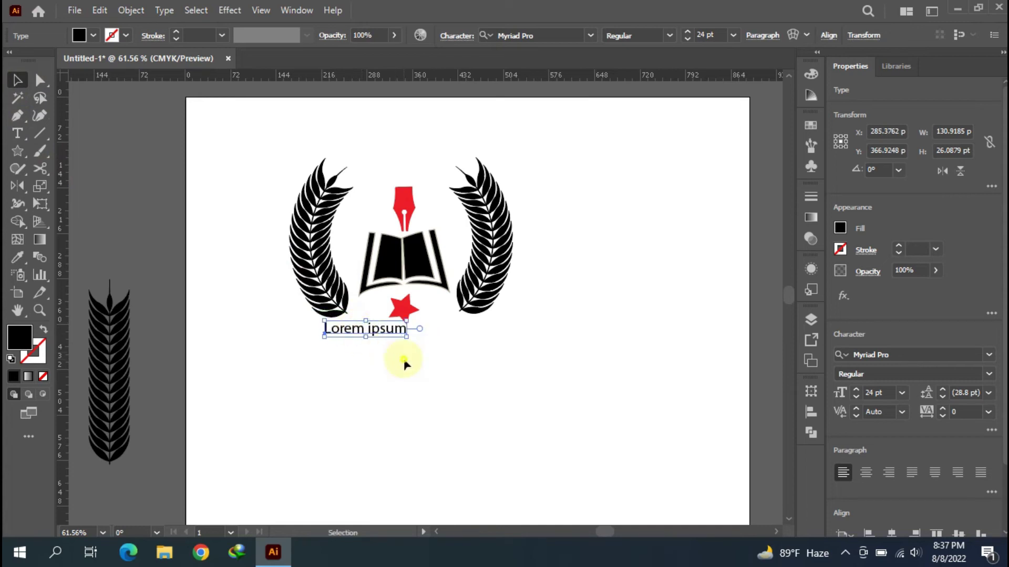
{"action": "left_click", "coordinate": [403, 362]}
{"action": "left_click", "coordinate": [386, 332]}
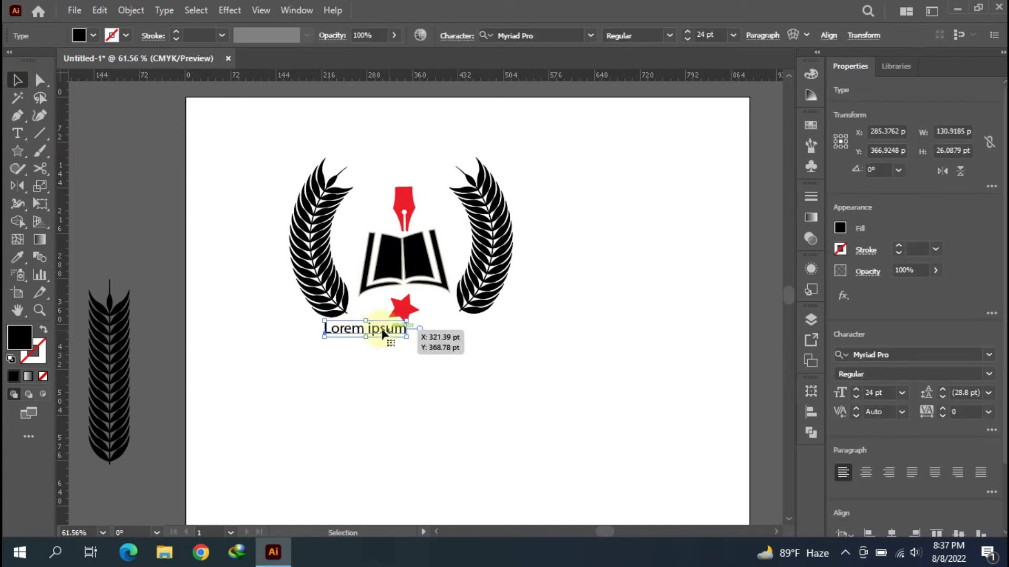
{"action": "left_click", "coordinate": [22, 136]}
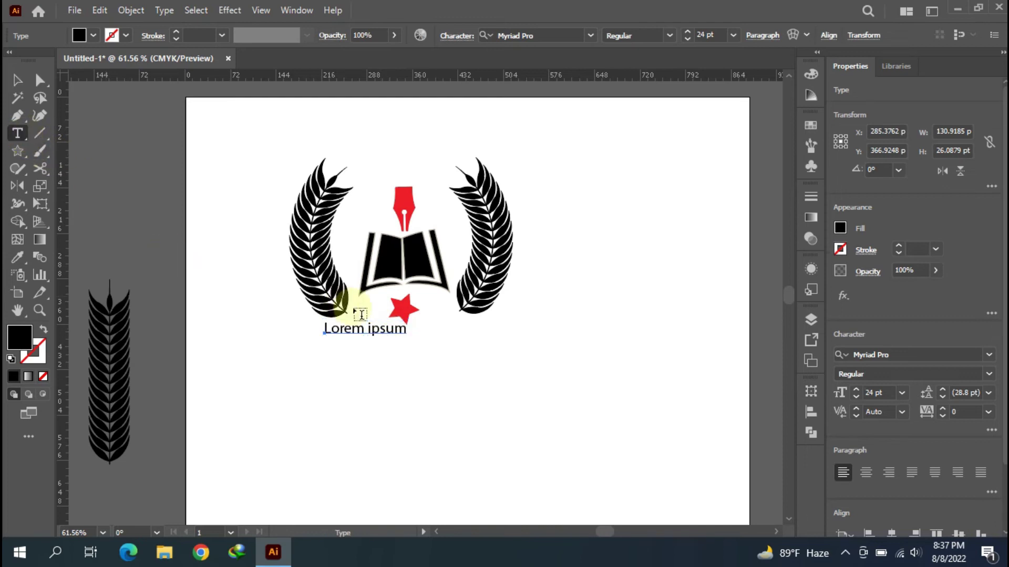
{"action": "left_click", "coordinate": [406, 329]}
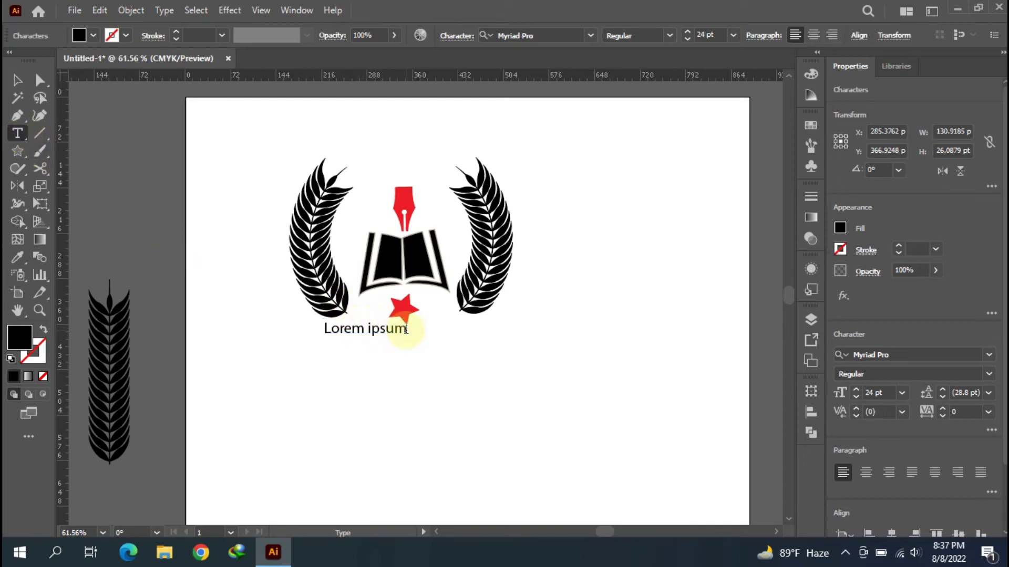
{"action": "key", "text": "BackSpace"}
{"action": "key", "text": "BackSpace"}
{"action": "key", "text": "BackSpace"}
{"action": "key", "text": "BackSpace"}
{"action": "key", "text": "BackSpace"}
{"action": "key", "text": "BackSpace"}
{"action": "key", "text": "BackSpace"}
{"action": "key", "text": "BackSpace"}
{"action": "key", "text": "BackSpace"}
{"action": "key", "text": "BackSpace"}
{"action": "key", "text": "Escape"}
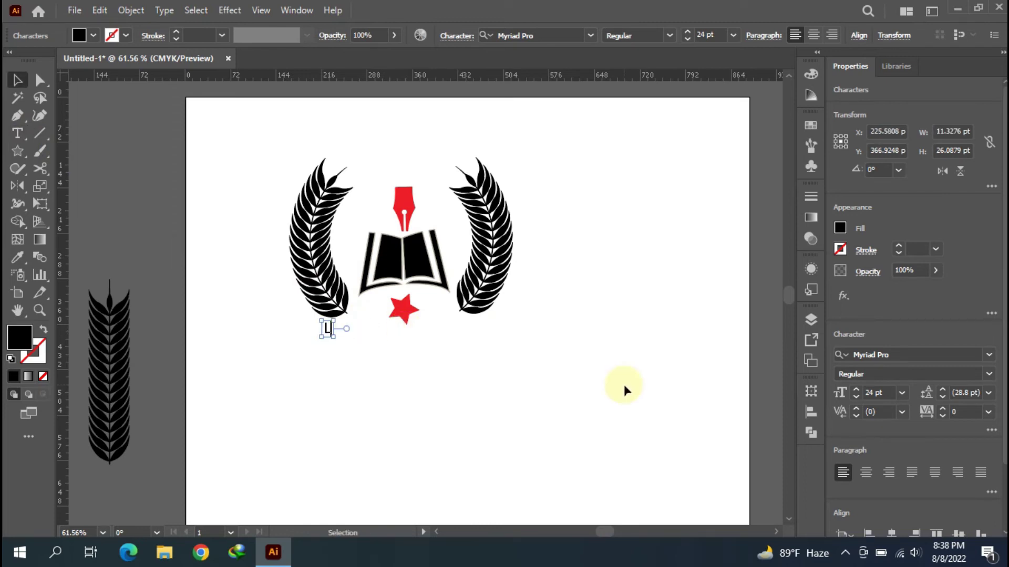
{"action": "key", "text": "BackSpace"}
{"action": "type", "text": "educa"}
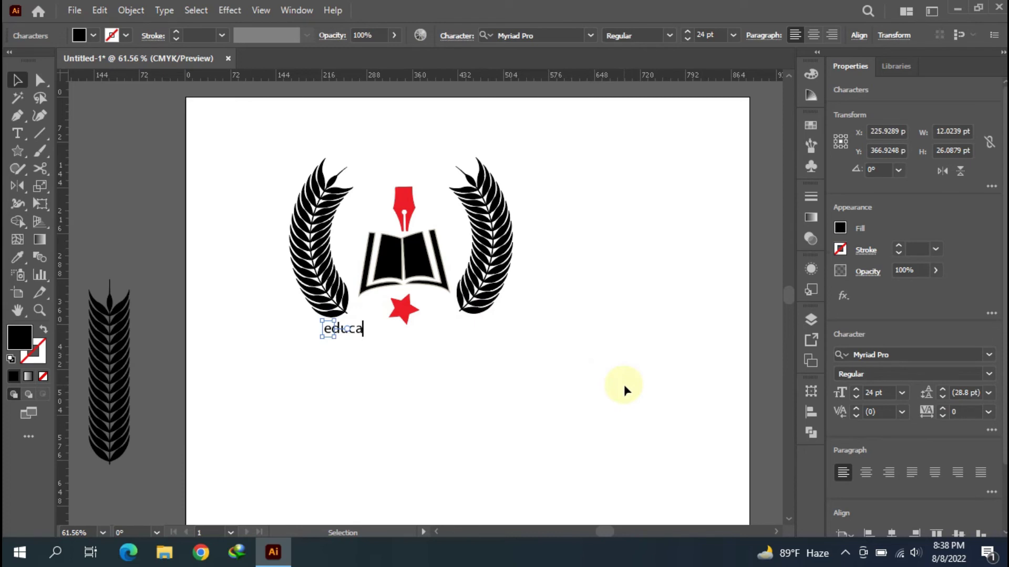
{"action": "type", "text": "tion "}
{"action": "type", "text": "logo"}
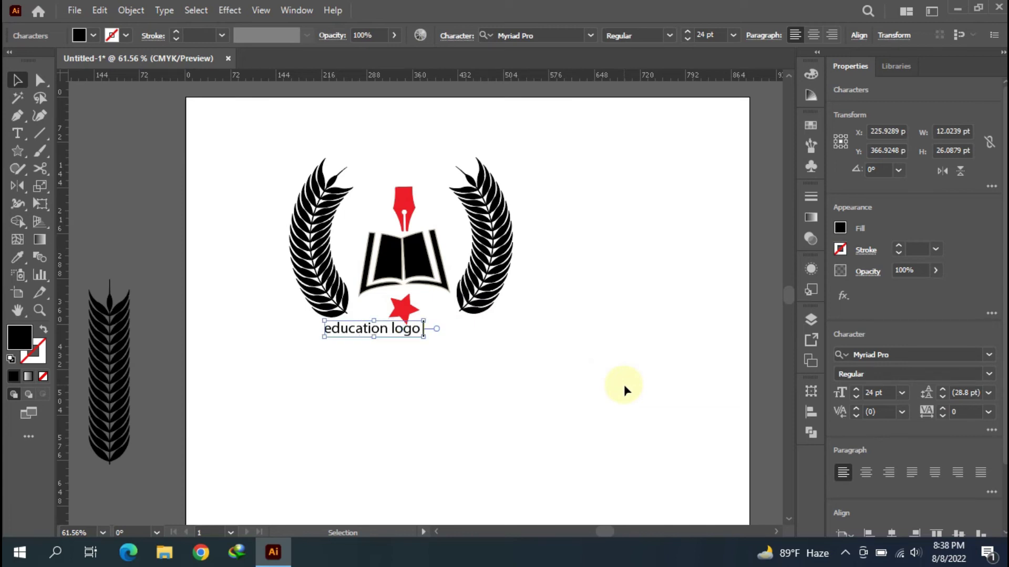
Step: Enlarge the 'education logo' text to 28 pt
{"action": "left_click", "coordinate": [687, 32]}
{"action": "left_click", "coordinate": [687, 33]}
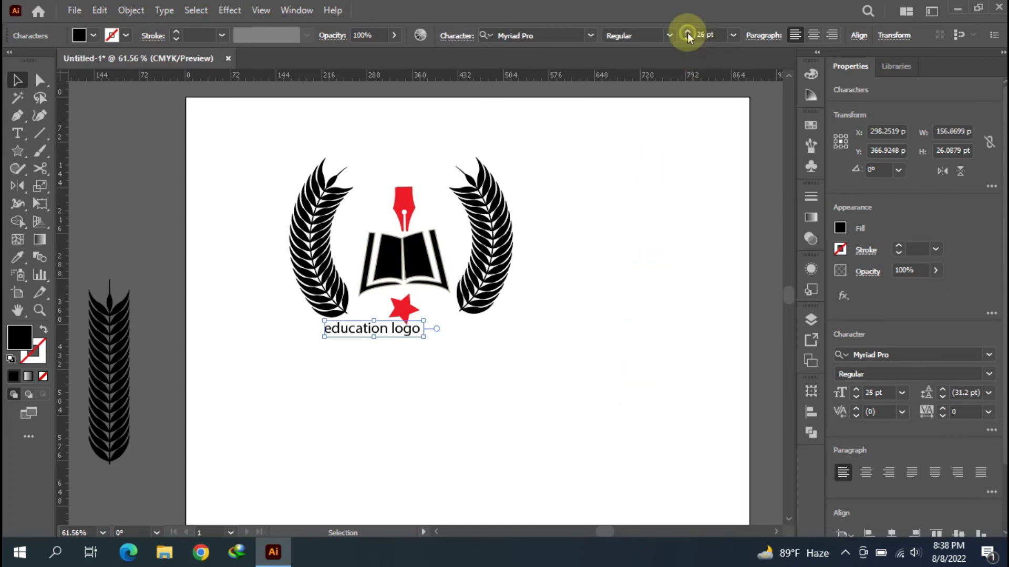
{"action": "left_click", "coordinate": [689, 124]}
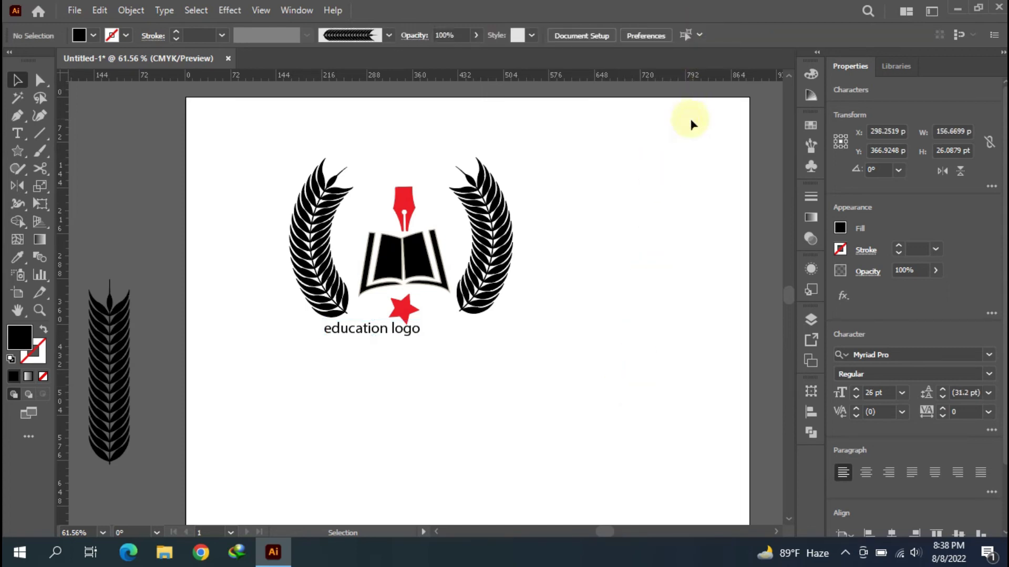
{"action": "left_click", "coordinate": [368, 332]}
{"action": "left_click", "coordinate": [685, 32]}
{"action": "left_click", "coordinate": [685, 33]}
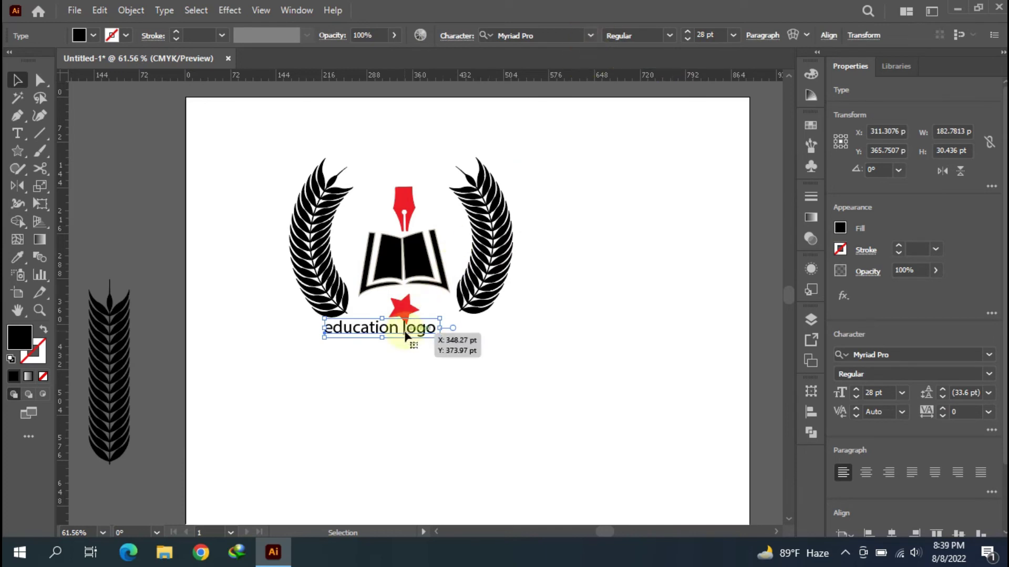
Step: Centre the 'education logo' text under the red star between the laurels
{"action": "left_click_drag", "start_coordinate": [390, 332], "coordinate": [410, 333]}
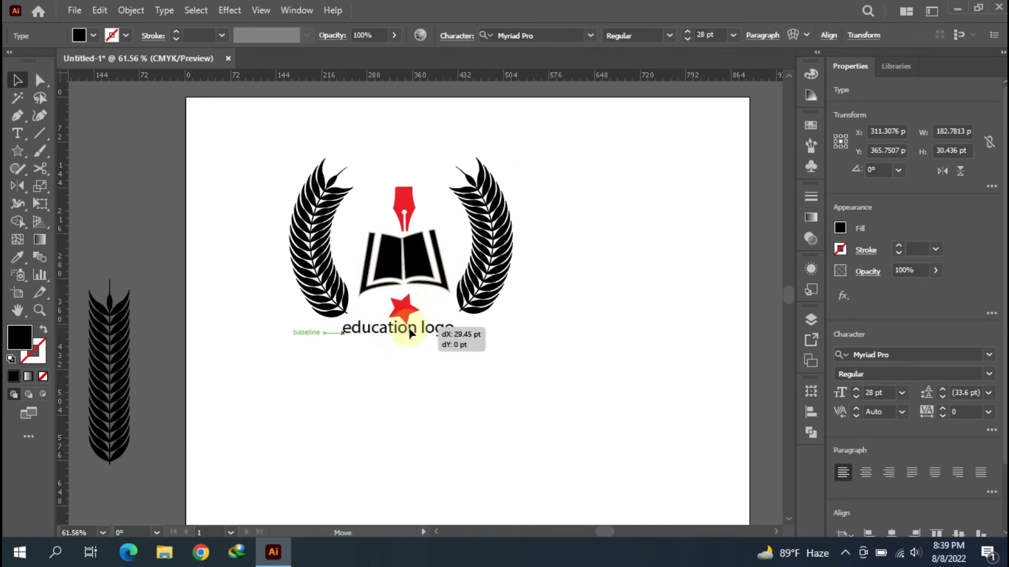
{"action": "left_click_drag", "start_coordinate": [410, 333], "coordinate": [413, 334]}
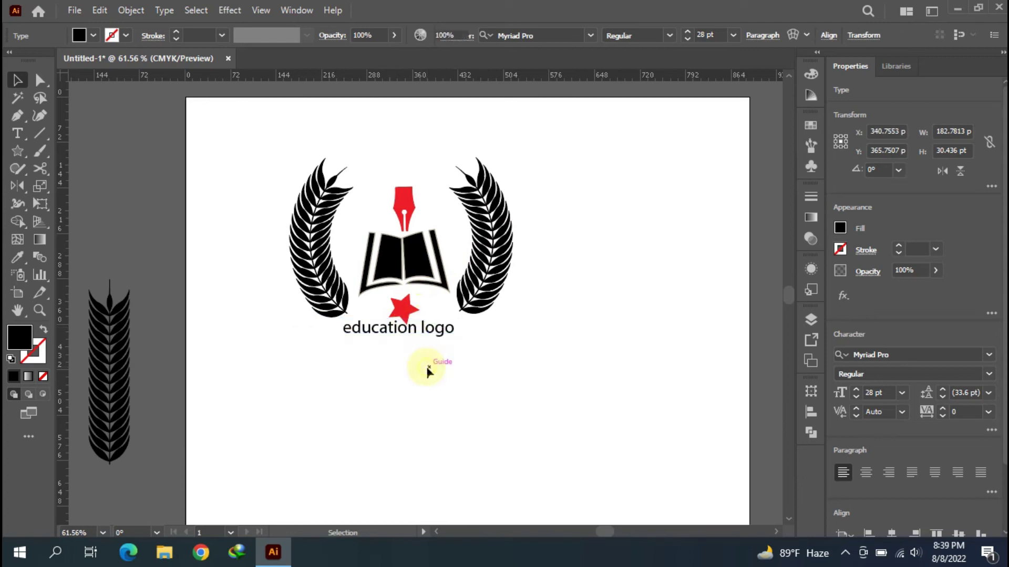
{"action": "left_click", "coordinate": [427, 371]}
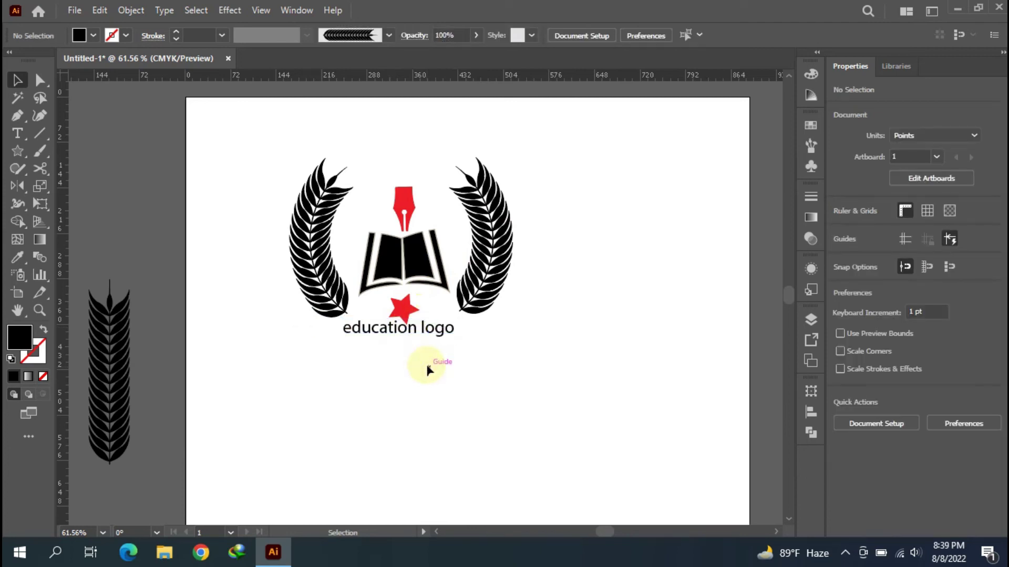
{"action": "left_click_drag", "start_coordinate": [390, 334], "coordinate": [399, 342]}
{"action": "left_click", "coordinate": [424, 391]}
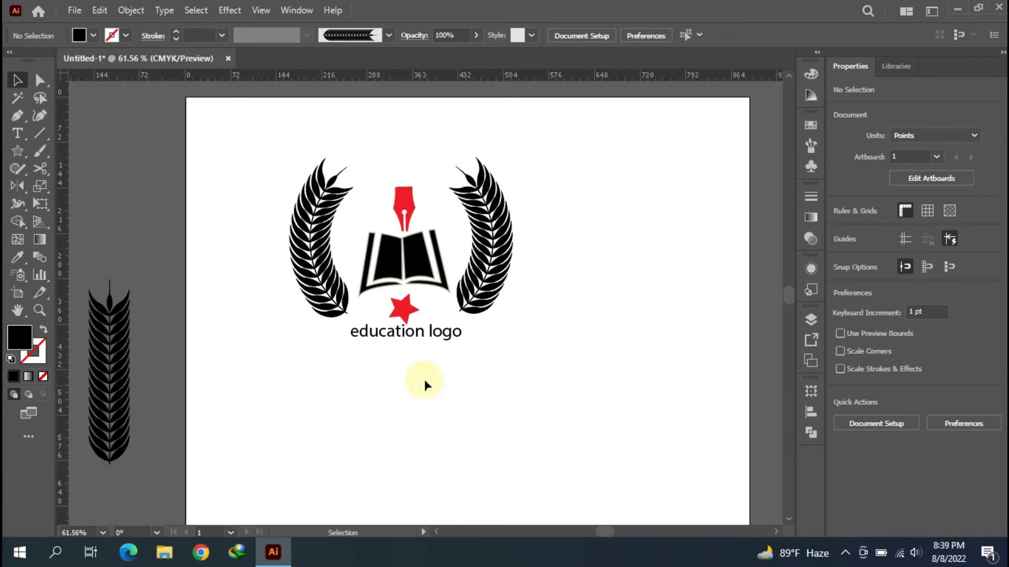
{"action": "left_click_drag", "start_coordinate": [432, 336], "coordinate": [427, 341]}
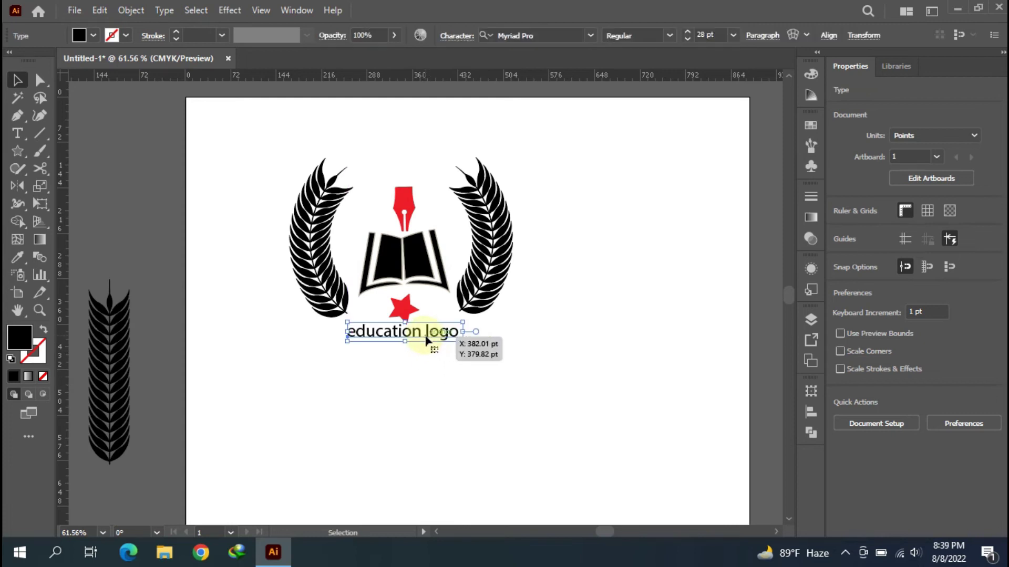
{"action": "left_click", "coordinate": [440, 360]}
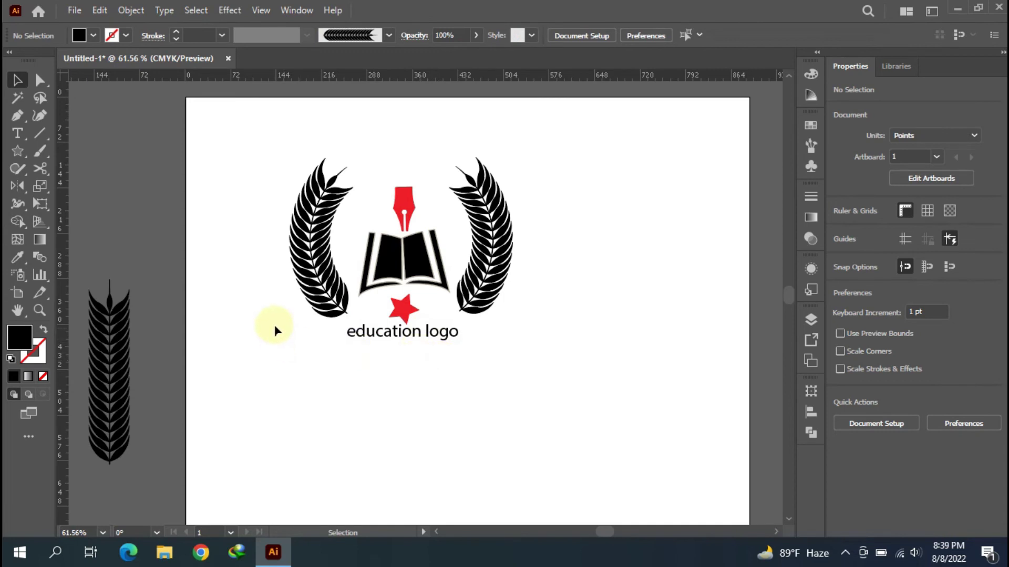
{"action": "left_click", "coordinate": [17, 134]}
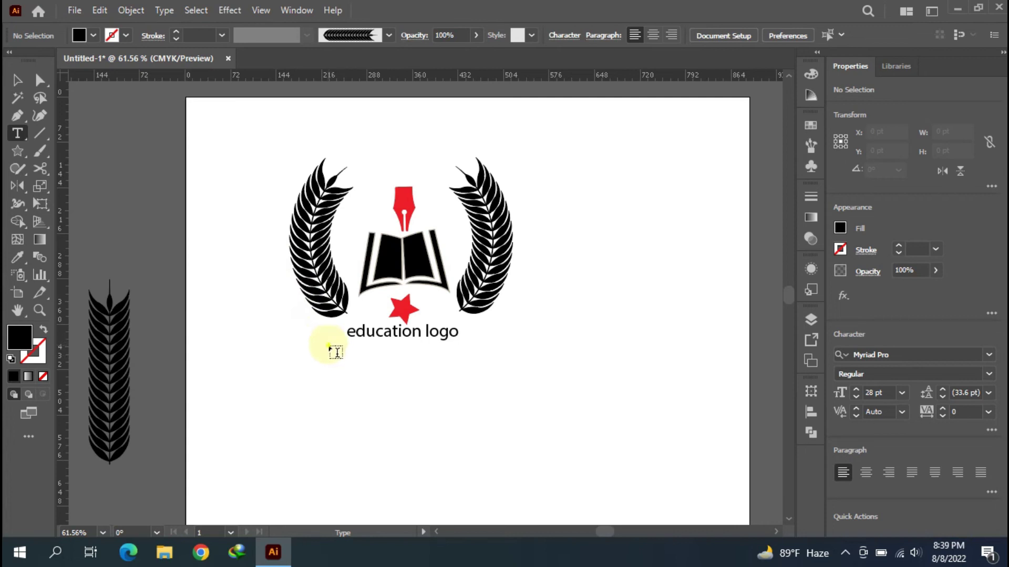
Step: Add the tagline 'graphic design island' centred under the title
{"action": "left_click", "coordinate": [329, 345]}
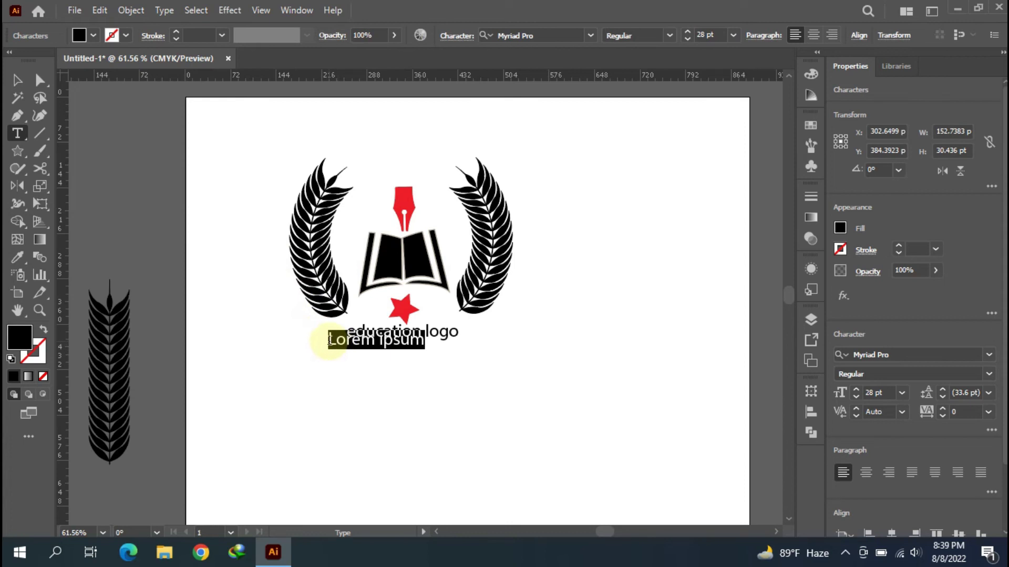
{"action": "type", "text": "graphic design f"}
{"action": "type", "text": "island"}
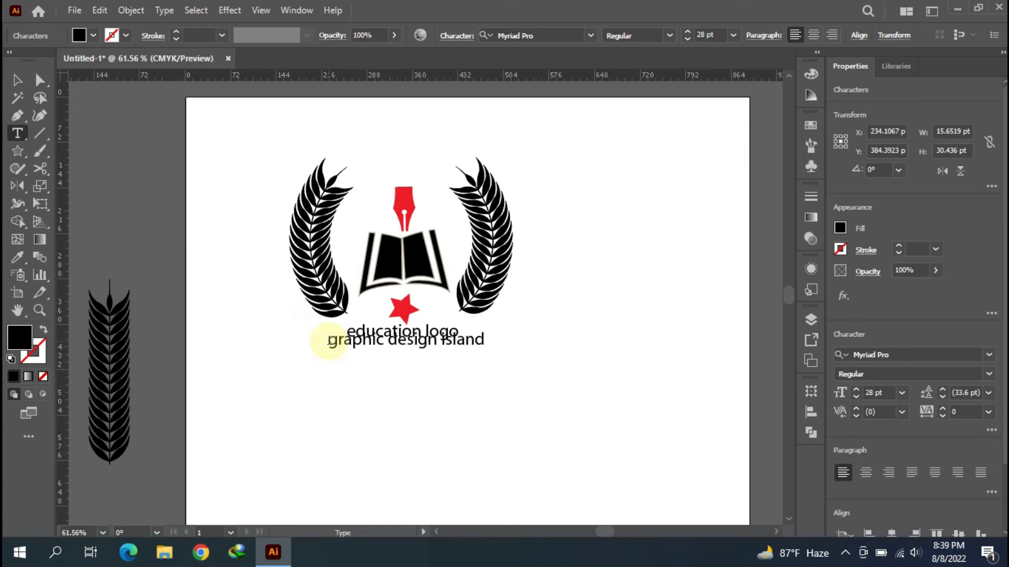
{"action": "left_click", "coordinate": [21, 83]}
{"action": "mouse_move", "coordinate": [461, 360]}
{"action": "left_mouse_down"}
{"action": "mouse_move", "coordinate": [453, 344]}
{"action": "mouse_move", "coordinate": [444, 353]}
{"action": "left_mouse_up"}
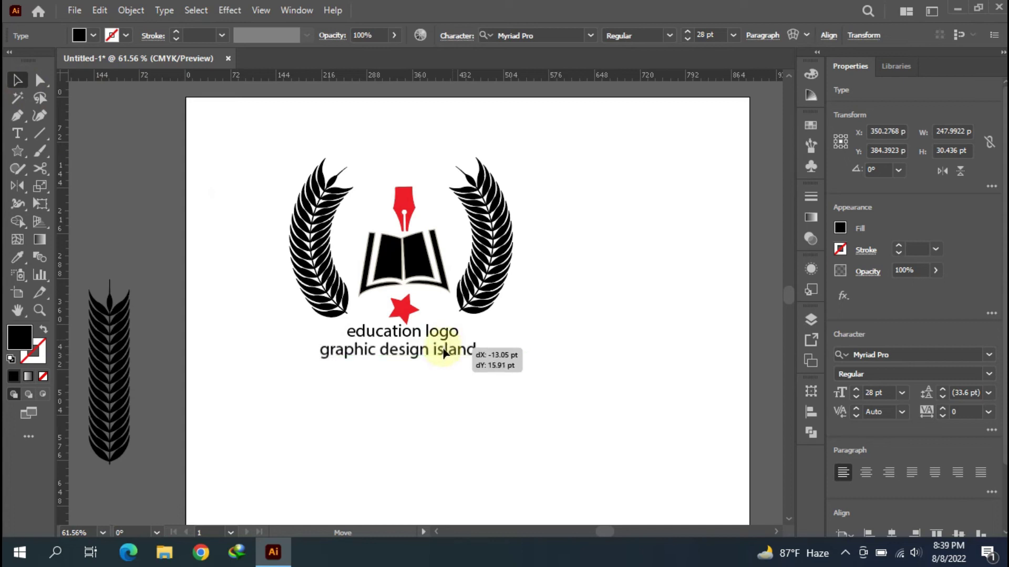
{"action": "left_click_drag", "start_coordinate": [442, 350], "coordinate": [443, 351]}
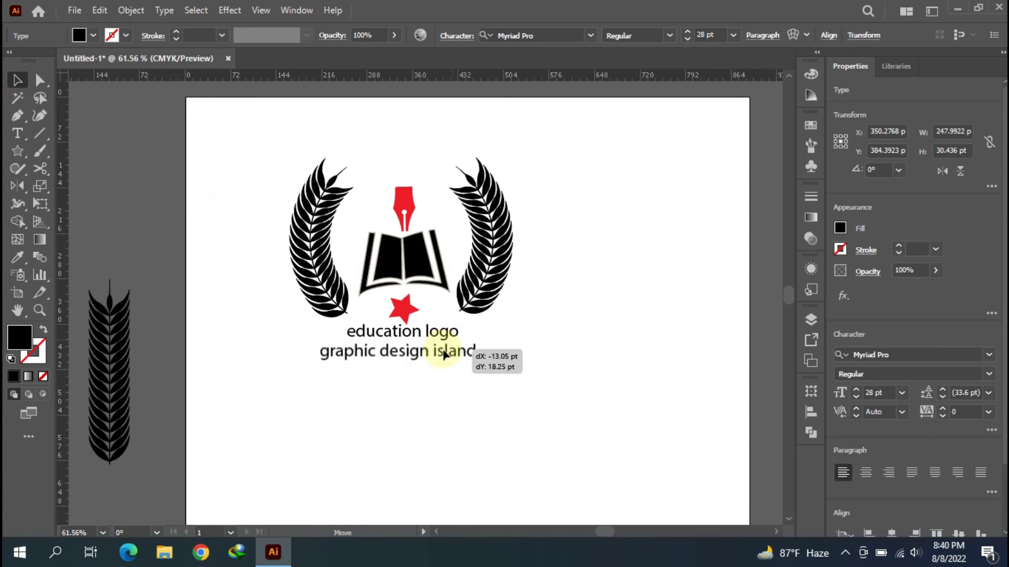
{"action": "left_click_drag", "start_coordinate": [443, 353], "coordinate": [443, 353]}
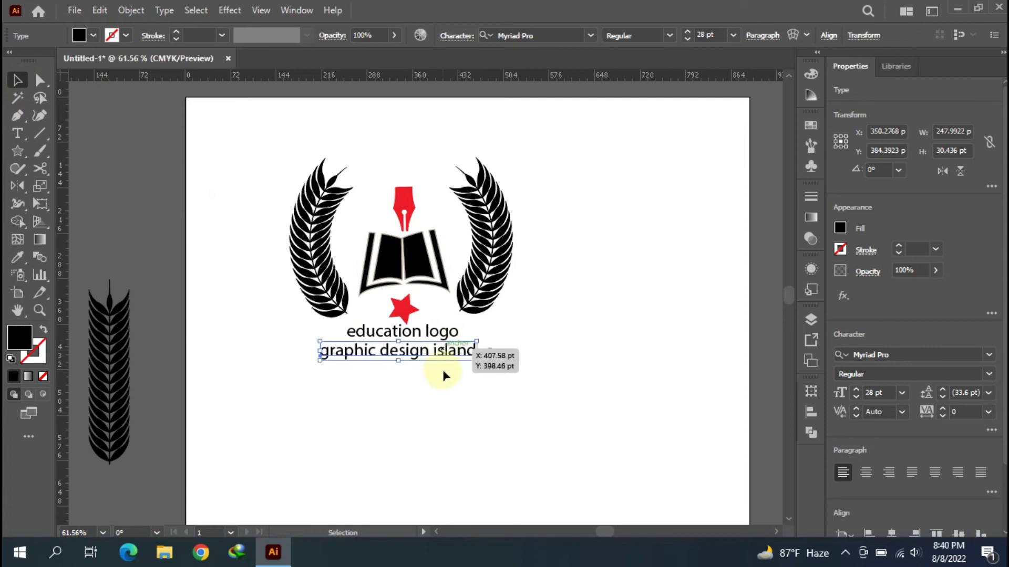
Step: Tighten both caption lines closer together beneath the star
{"action": "left_click", "coordinate": [443, 389]}
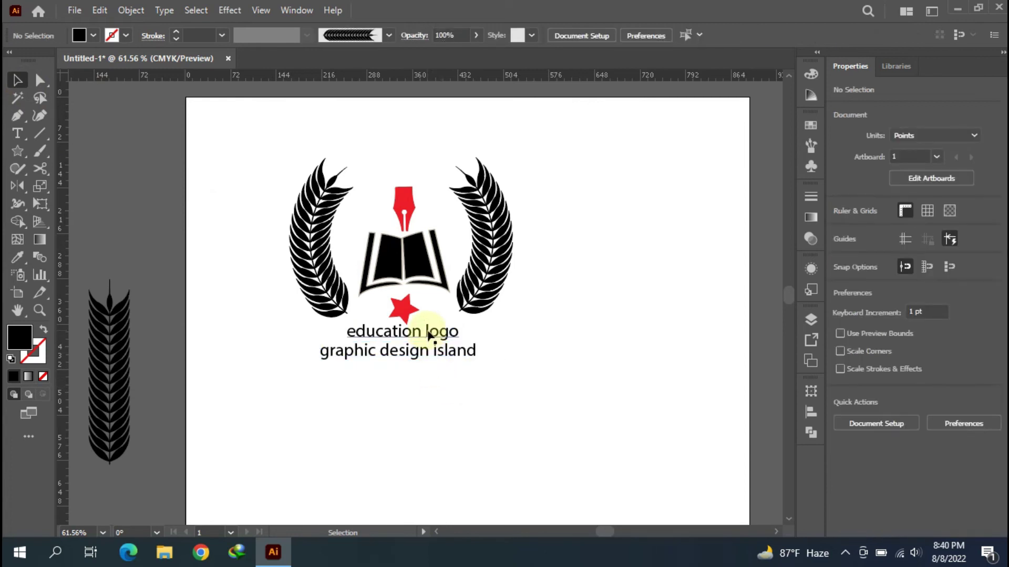
{"action": "left_click_drag", "start_coordinate": [428, 335], "coordinate": [428, 336]}
{"action": "left_click", "coordinate": [428, 384]}
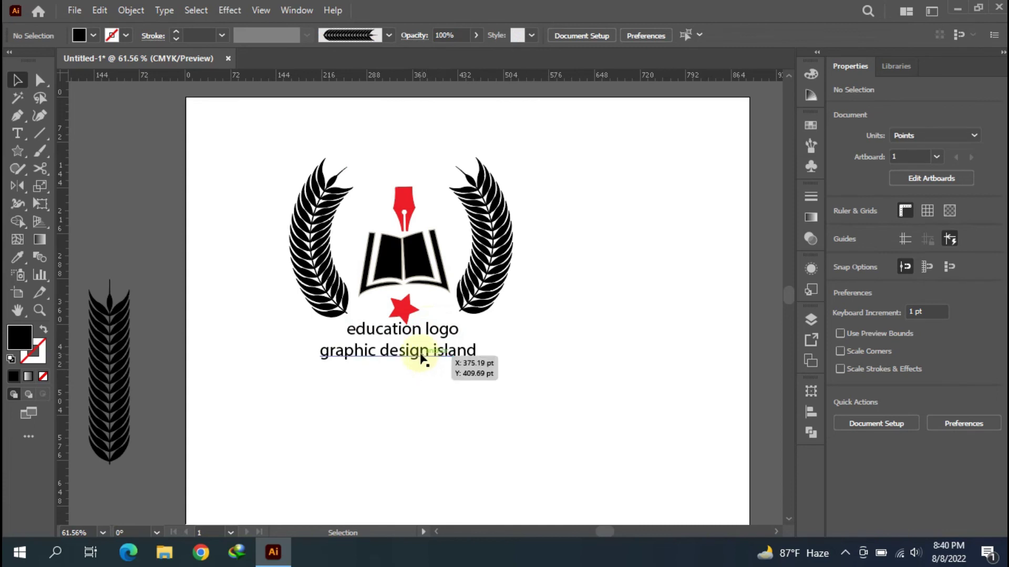
{"action": "left_click_drag", "start_coordinate": [422, 357], "coordinate": [417, 353]}
Step: Set the 'education logo' title in the EthnocentricRg-Regular font
{"action": "left_click", "coordinate": [419, 394]}
{"action": "left_click", "coordinate": [415, 341]}
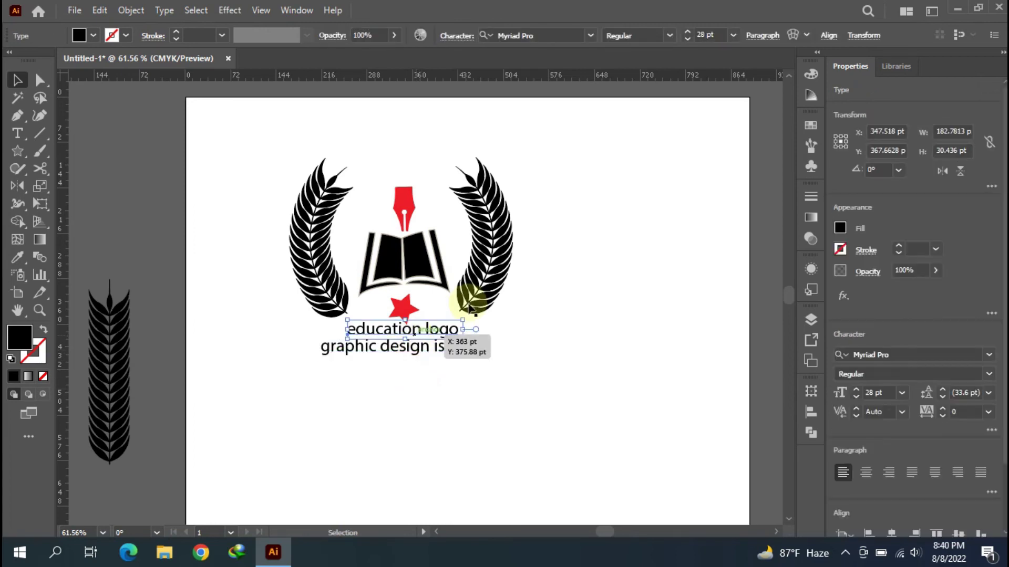
{"action": "left_click", "coordinate": [590, 35]}
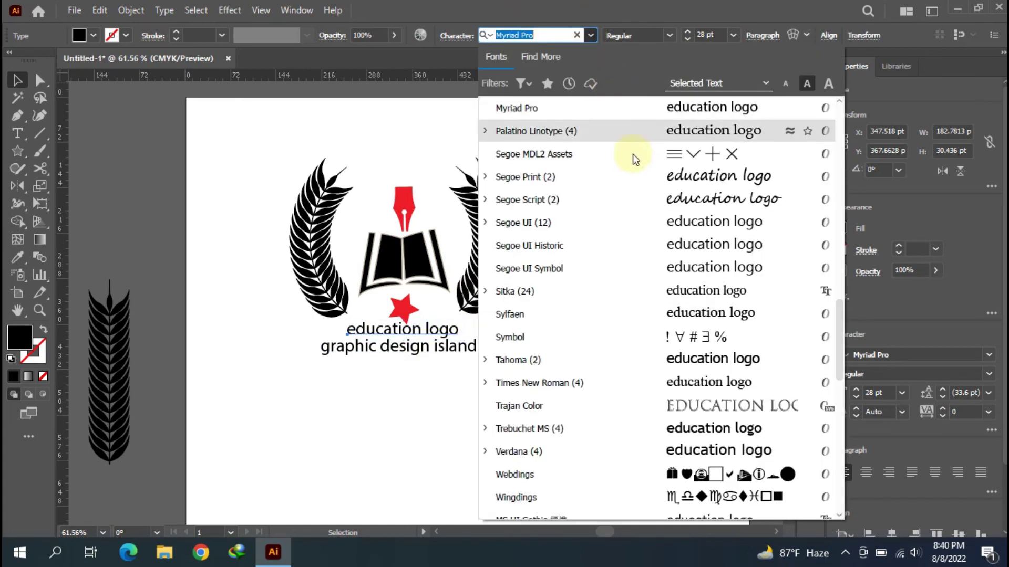
{"action": "scroll", "coordinate": [654, 239], "scroll_direction": "down", "scroll_amount": 1}
{"action": "scroll", "coordinate": [654, 239], "scroll_direction": "down", "scroll_amount": 1}
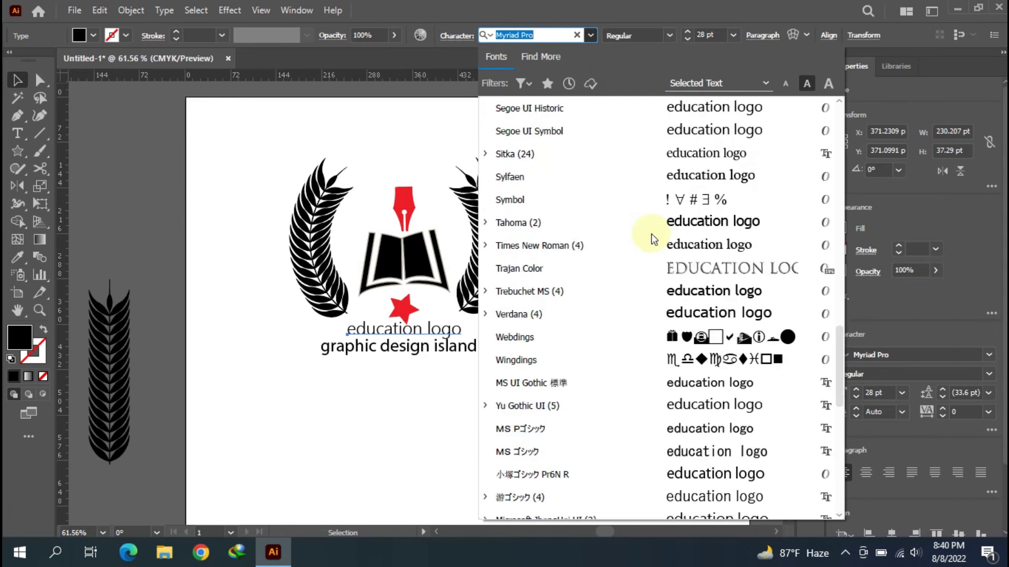
{"action": "scroll", "coordinate": [654, 239], "scroll_direction": "down", "scroll_amount": 1}
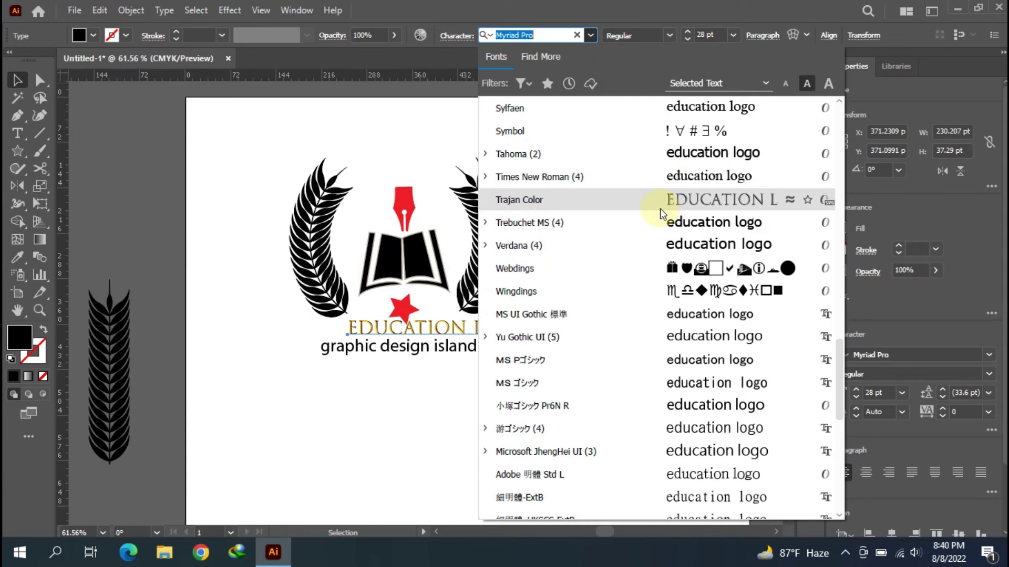
{"action": "scroll", "coordinate": [636, 242], "scroll_direction": "down", "scroll_amount": 1}
{"action": "scroll", "coordinate": [637, 244], "scroll_direction": "down", "scroll_amount": 1}
{"action": "scroll", "coordinate": [636, 245], "scroll_direction": "down", "scroll_amount": 1}
{"action": "scroll", "coordinate": [636, 244], "scroll_direction": "down", "scroll_amount": 1}
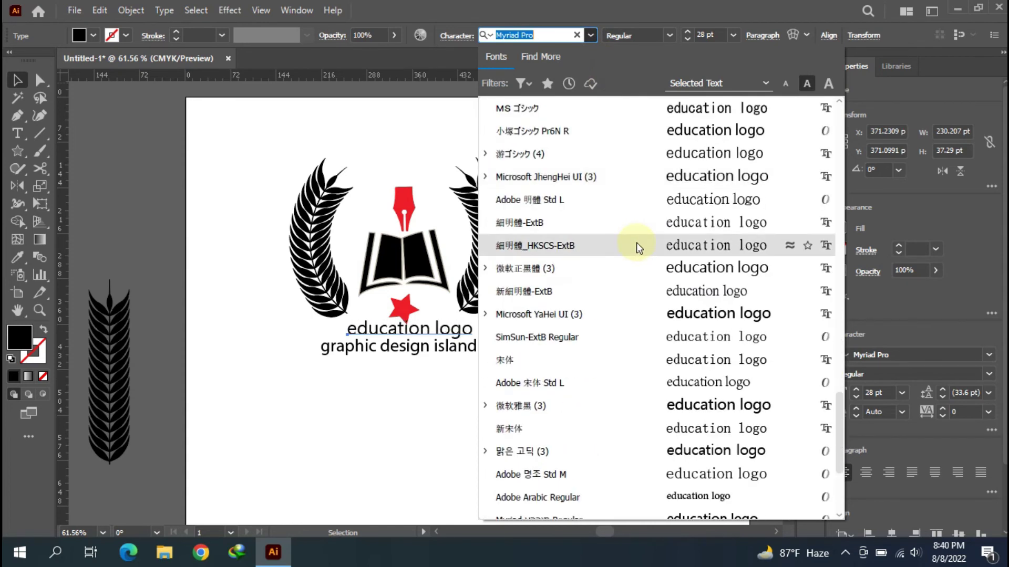
{"action": "scroll", "coordinate": [636, 242], "scroll_direction": "down", "scroll_amount": 1}
{"action": "scroll", "coordinate": [636, 242], "scroll_direction": "down", "scroll_amount": 1}
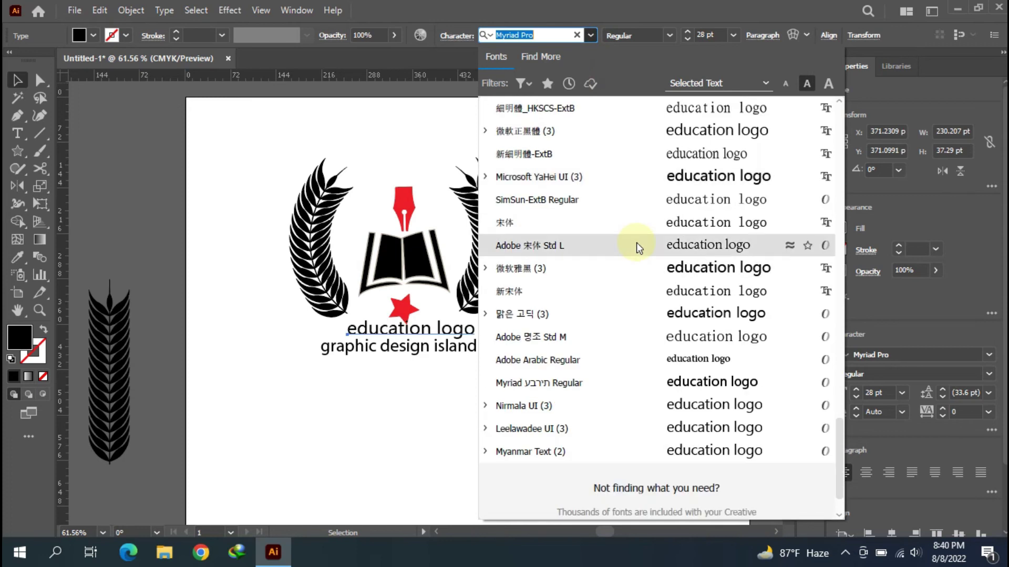
{"action": "scroll", "coordinate": [636, 244], "scroll_direction": "down", "scroll_amount": 1}
{"action": "scroll", "coordinate": [636, 244], "scroll_direction": "up", "scroll_amount": 1}
{"action": "scroll", "coordinate": [636, 244], "scroll_direction": "up", "scroll_amount": 1}
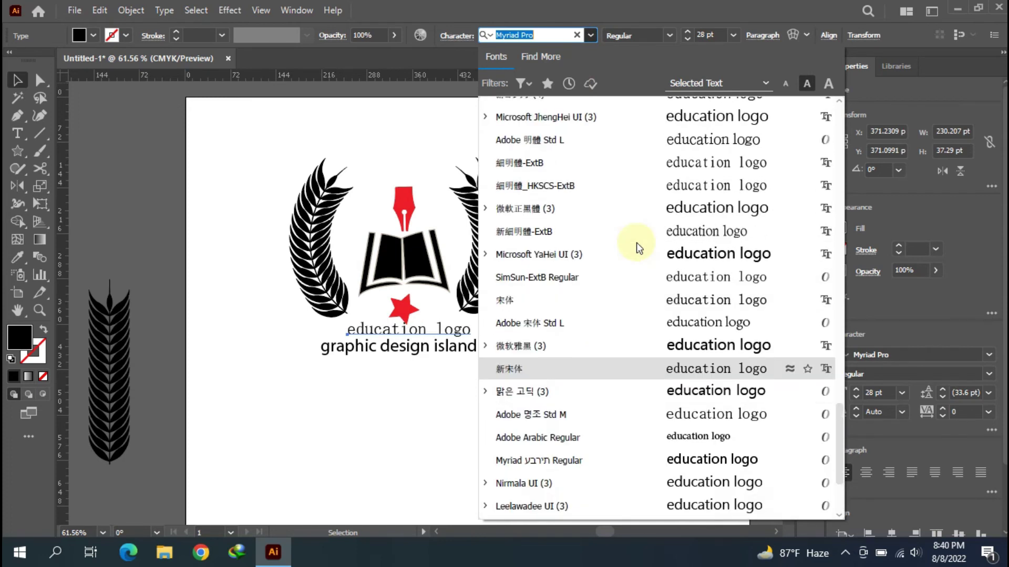
{"action": "scroll", "coordinate": [636, 243], "scroll_direction": "up", "scroll_amount": 1}
{"action": "scroll", "coordinate": [637, 243], "scroll_direction": "up", "scroll_amount": 1}
{"action": "scroll", "coordinate": [636, 242], "scroll_direction": "up", "scroll_amount": 2}
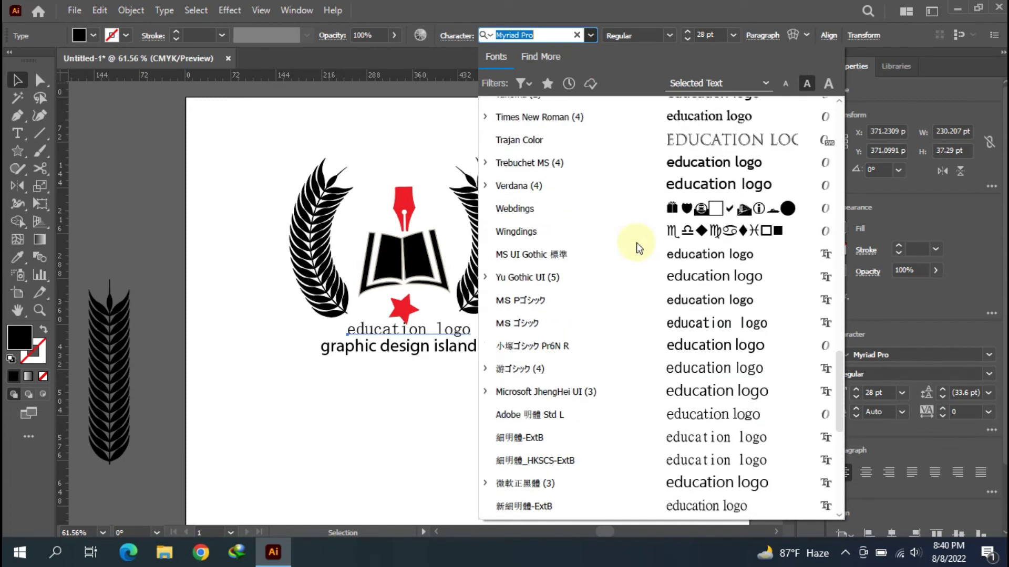
{"action": "scroll", "coordinate": [636, 242], "scroll_direction": "up", "scroll_amount": 1}
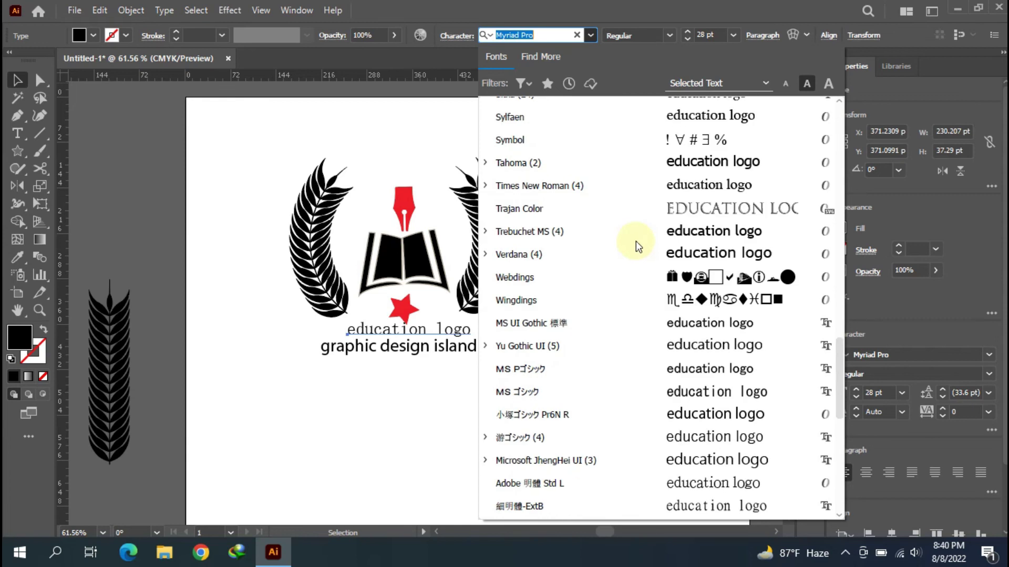
{"action": "scroll", "coordinate": [624, 227], "scroll_direction": "up", "scroll_amount": 1}
{"action": "scroll", "coordinate": [623, 224], "scroll_direction": "up", "scroll_amount": 1}
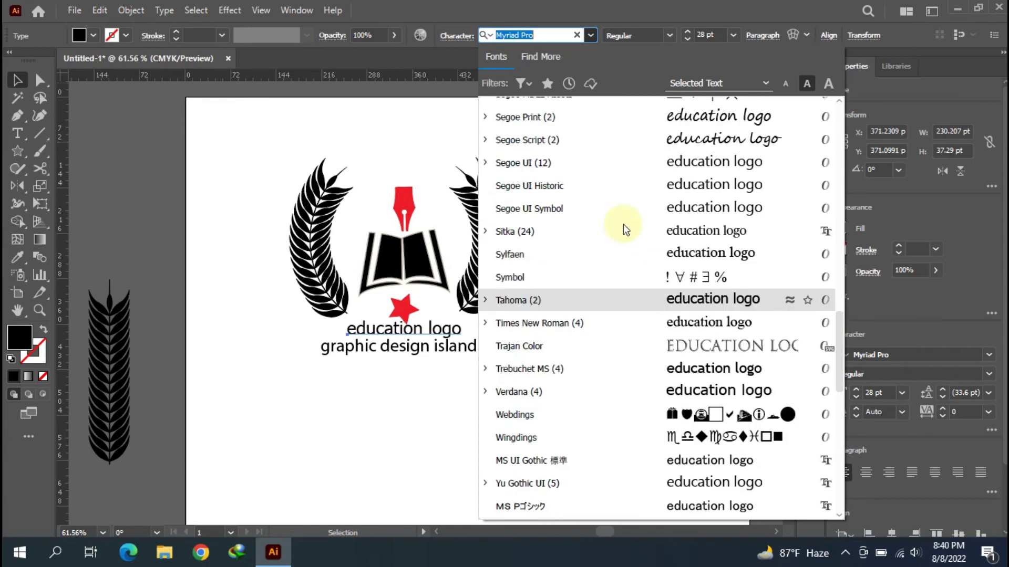
{"action": "scroll", "coordinate": [623, 223], "scroll_direction": "up", "scroll_amount": 1}
{"action": "scroll", "coordinate": [623, 224], "scroll_direction": "up", "scroll_amount": 1}
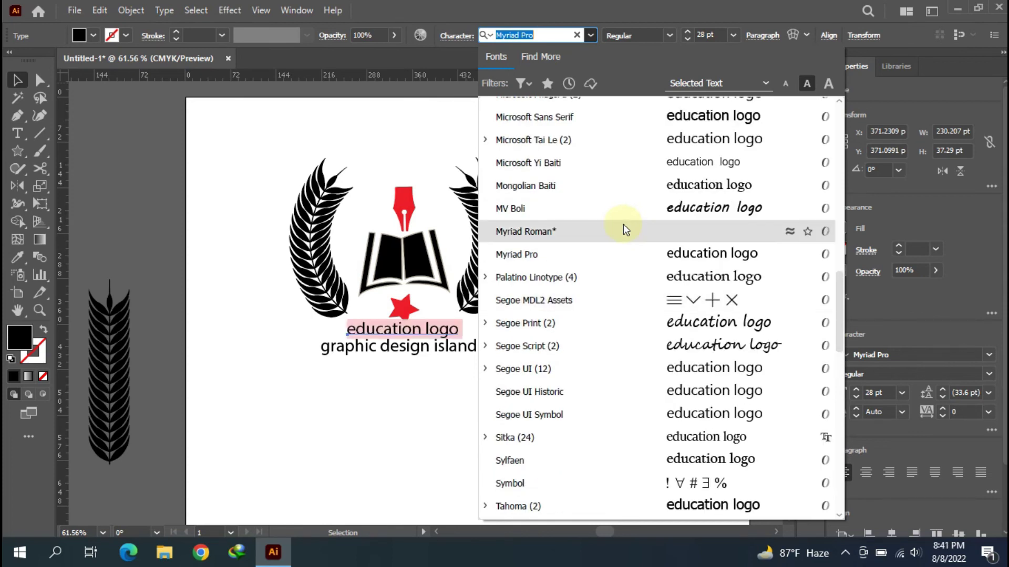
{"action": "scroll", "coordinate": [624, 227], "scroll_direction": "up", "scroll_amount": 2}
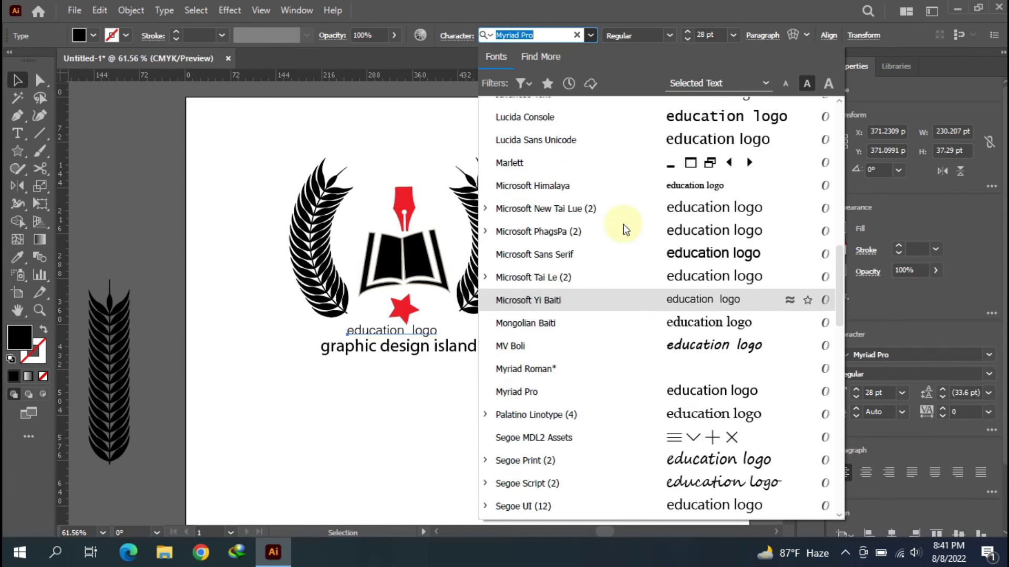
{"action": "scroll", "coordinate": [625, 229], "scroll_direction": "up", "scroll_amount": 1}
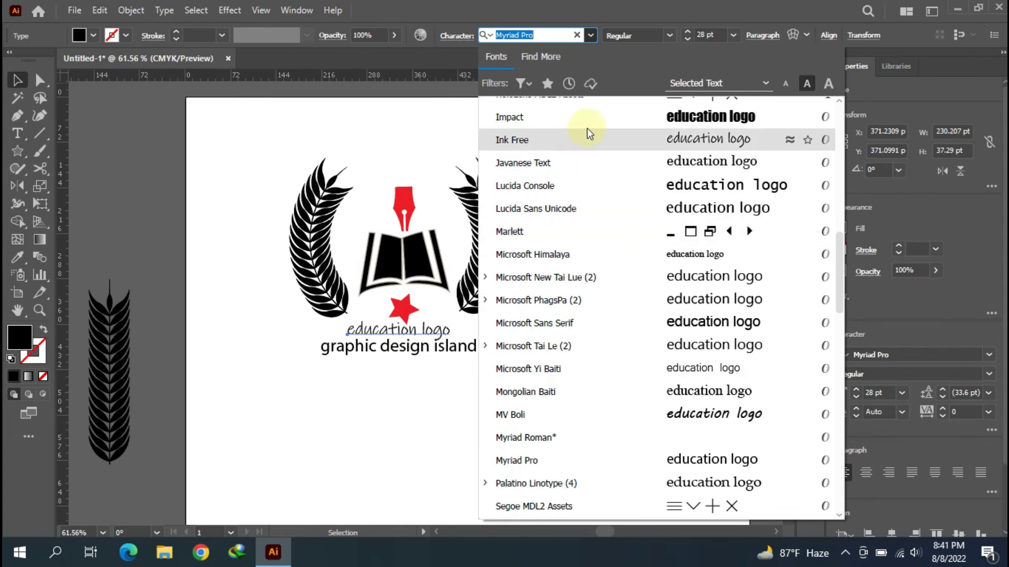
{"action": "scroll", "coordinate": [599, 183], "scroll_direction": "up", "scroll_amount": 1}
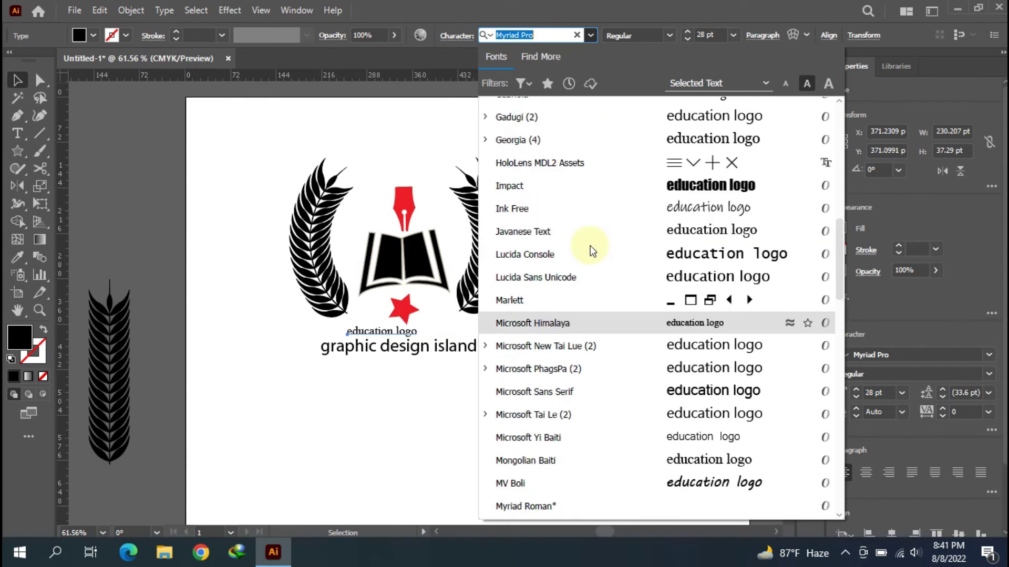
{"action": "scroll", "coordinate": [590, 249], "scroll_direction": "up", "scroll_amount": 1}
{"action": "scroll", "coordinate": [589, 248], "scroll_direction": "up", "scroll_amount": 1}
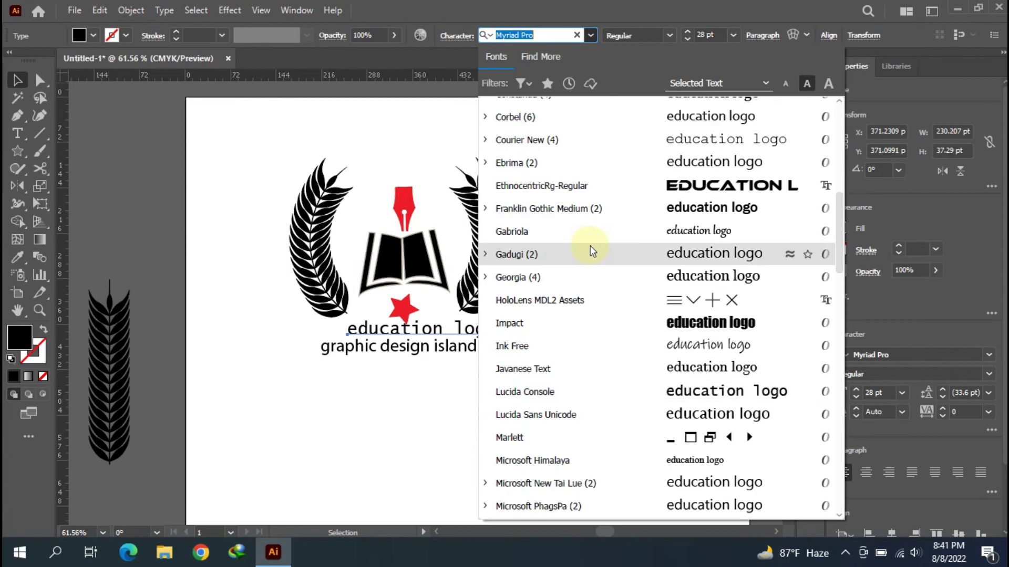
{"action": "left_click", "coordinate": [591, 189]}
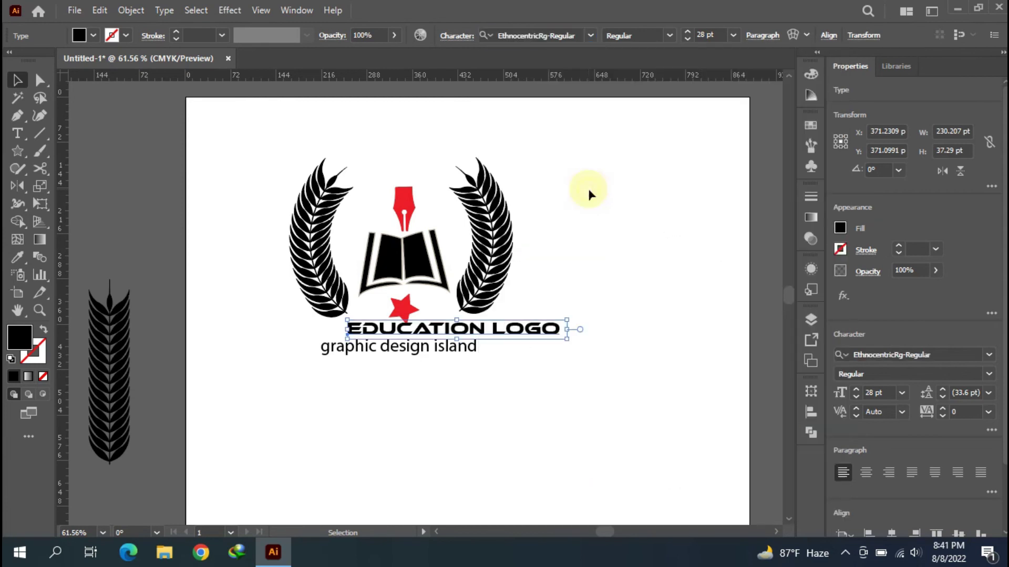
Step: Set the 'graphic design island' tagline in EthnocentricRg-Regular as well
{"action": "left_click", "coordinate": [464, 353]}
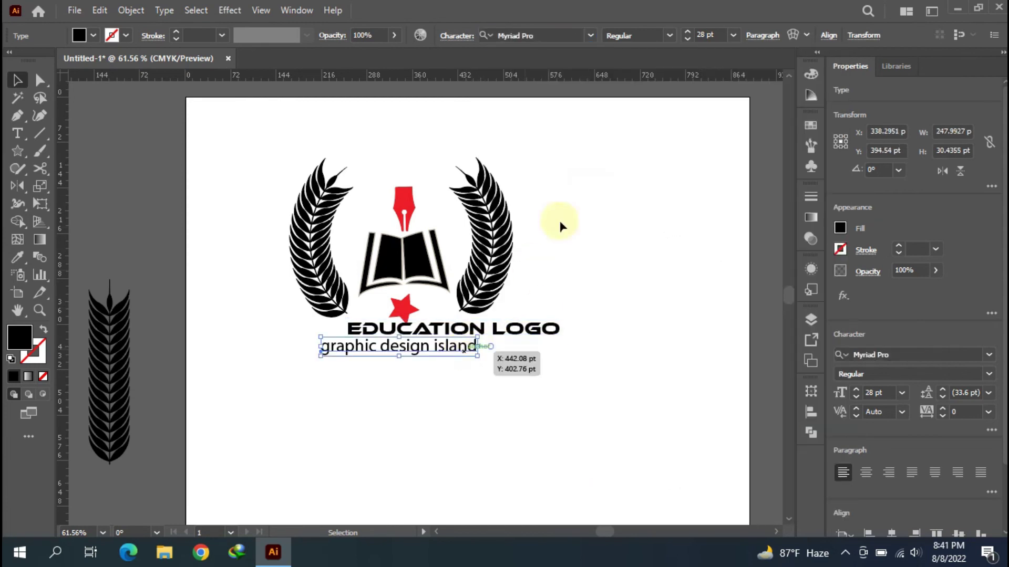
{"action": "left_click", "coordinate": [591, 37]}
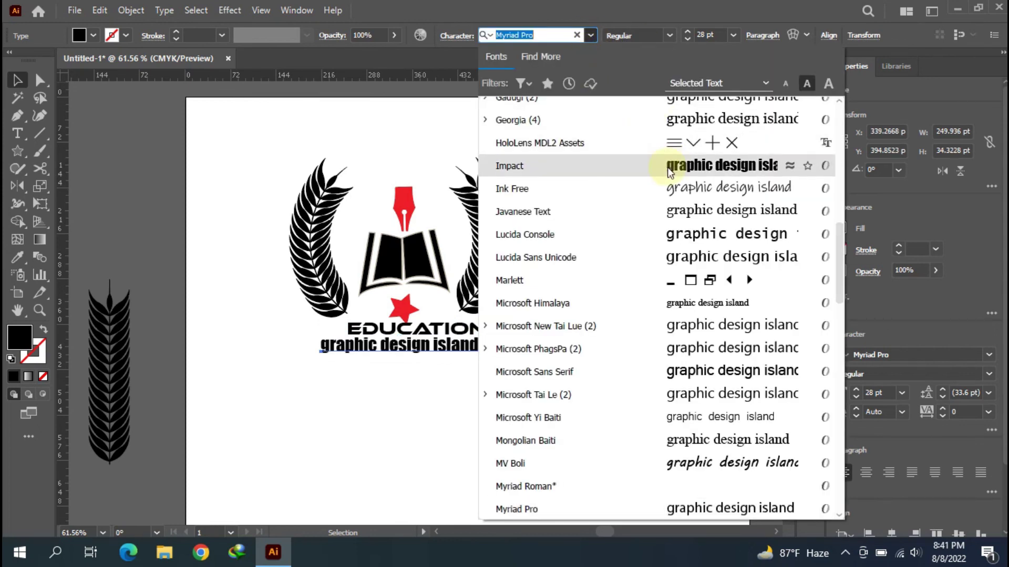
{"action": "scroll", "coordinate": [667, 168], "scroll_direction": "up", "scroll_amount": 3}
{"action": "scroll", "coordinate": [631, 221], "scroll_direction": "up", "scroll_amount": 3}
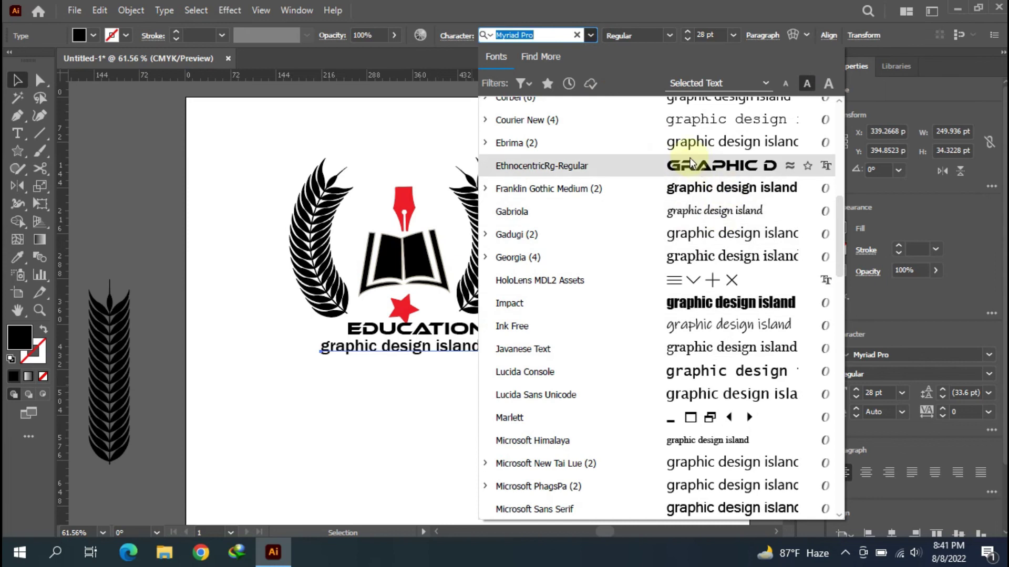
{"action": "left_click", "coordinate": [690, 163]}
Step: Move the EDUCATION LOGO line to the left
{"action": "left_click", "coordinate": [660, 206]}
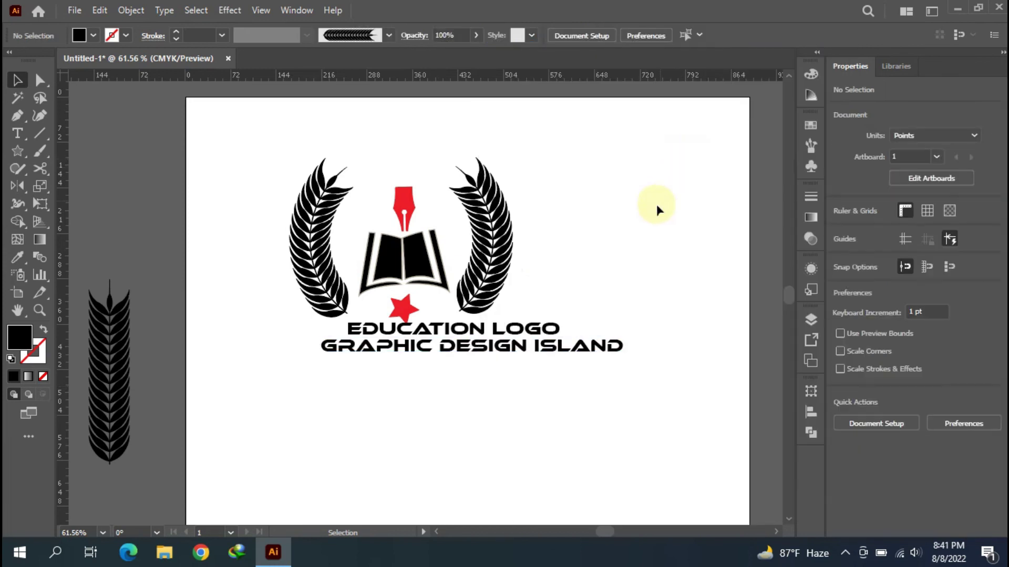
{"action": "left_click", "coordinate": [505, 331]}
{"action": "left_click_drag", "start_coordinate": [505, 335], "coordinate": [456, 330]}
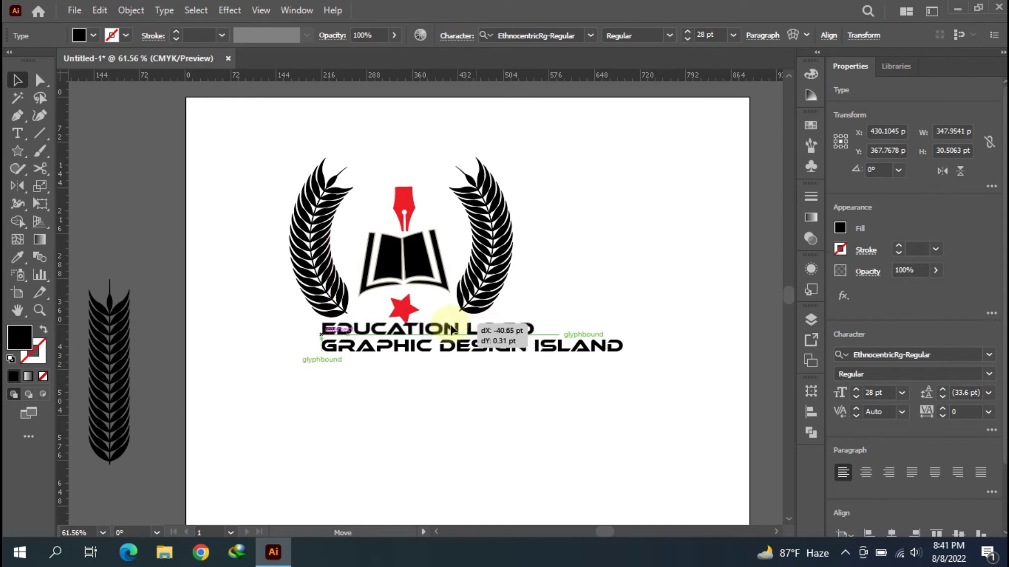
Step: Stack EDUCATION LOGO above GRAPHIC DESIGN ISLAND, both centred beneath the star
{"action": "left_click_drag", "start_coordinate": [451, 331], "coordinate": [434, 330]}
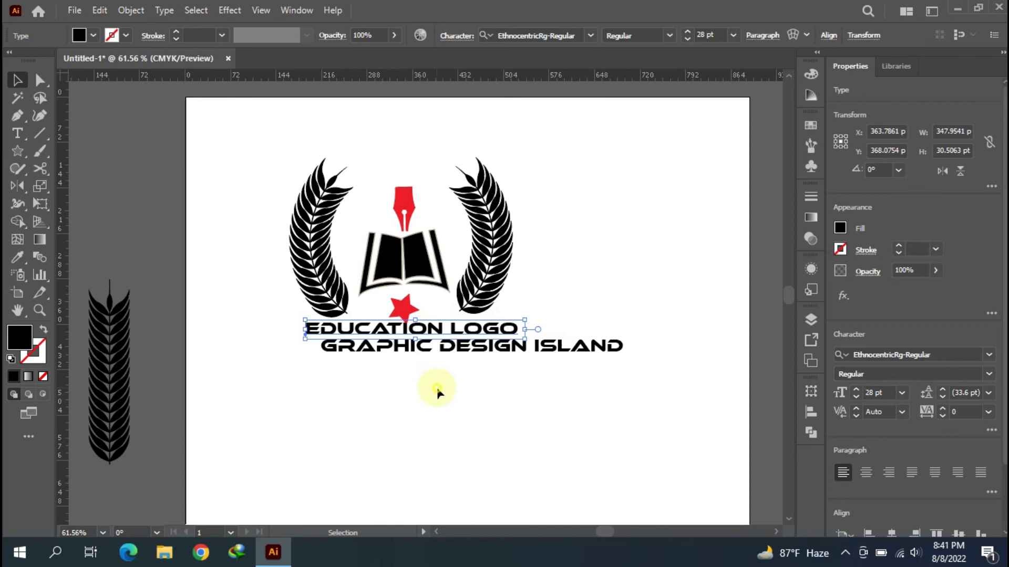
{"action": "left_click", "coordinate": [439, 390]}
{"action": "mouse_move", "coordinate": [485, 356]}
{"action": "left_mouse_down"}
{"action": "mouse_move", "coordinate": [429, 370]}
{"action": "mouse_move", "coordinate": [420, 358]}
{"action": "left_mouse_up"}
{"action": "left_click", "coordinate": [421, 388]}
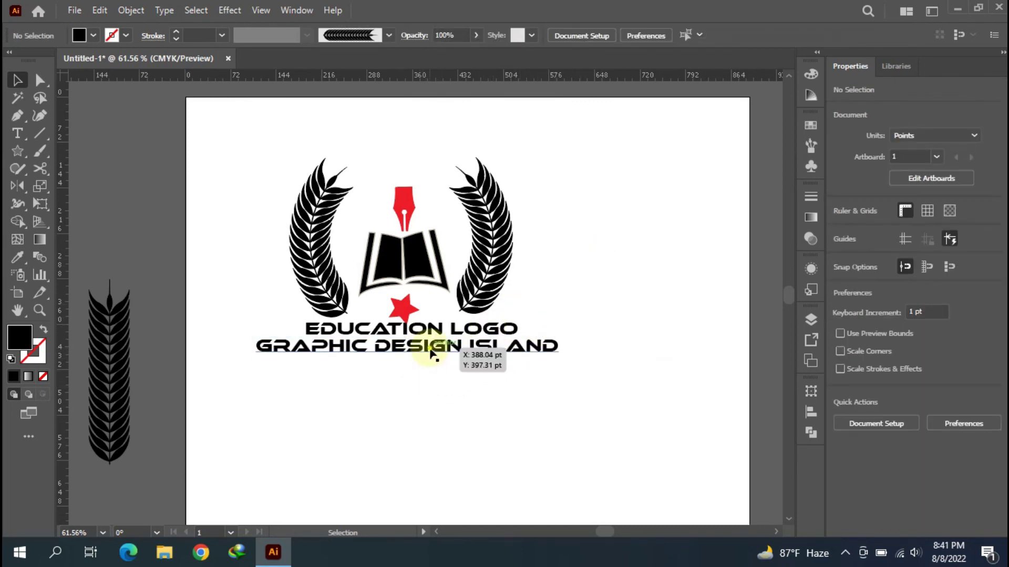
{"action": "left_click_drag", "start_coordinate": [431, 353], "coordinate": [438, 333]}
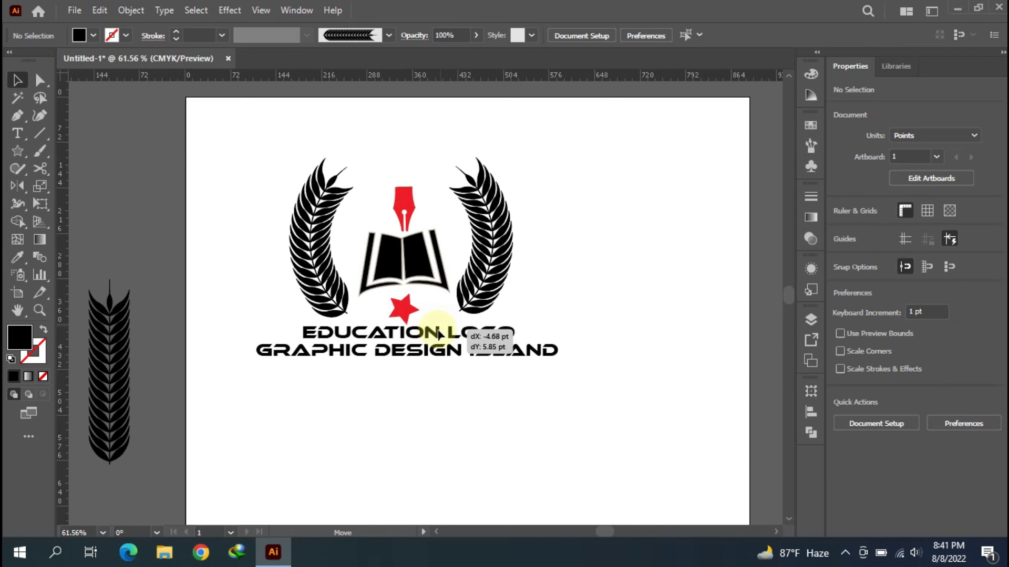
{"action": "left_click", "coordinate": [439, 391]}
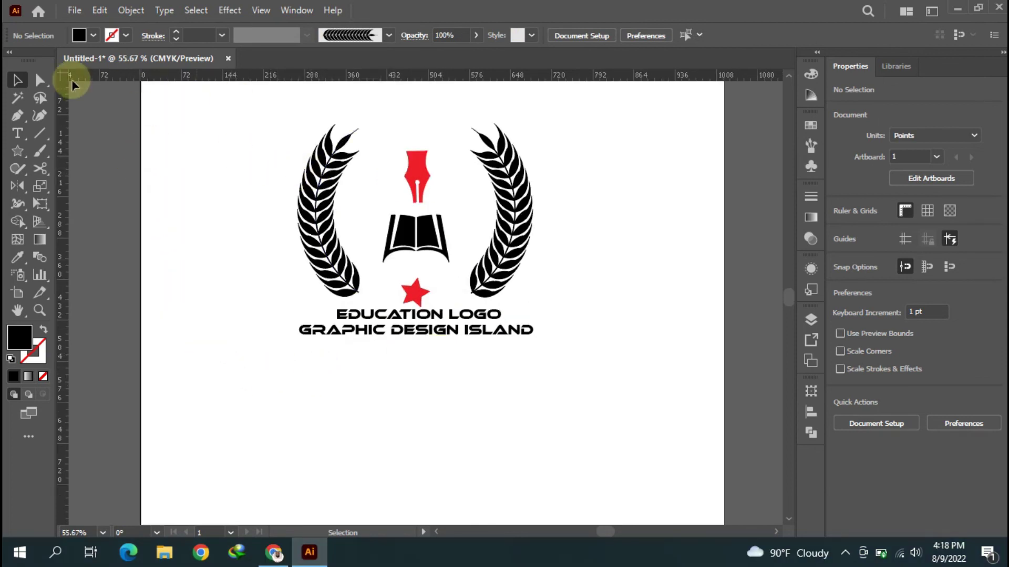
Step: Open File > Export > Save for Web (Legacy) for the logo
{"action": "left_click", "coordinate": [76, 11]}
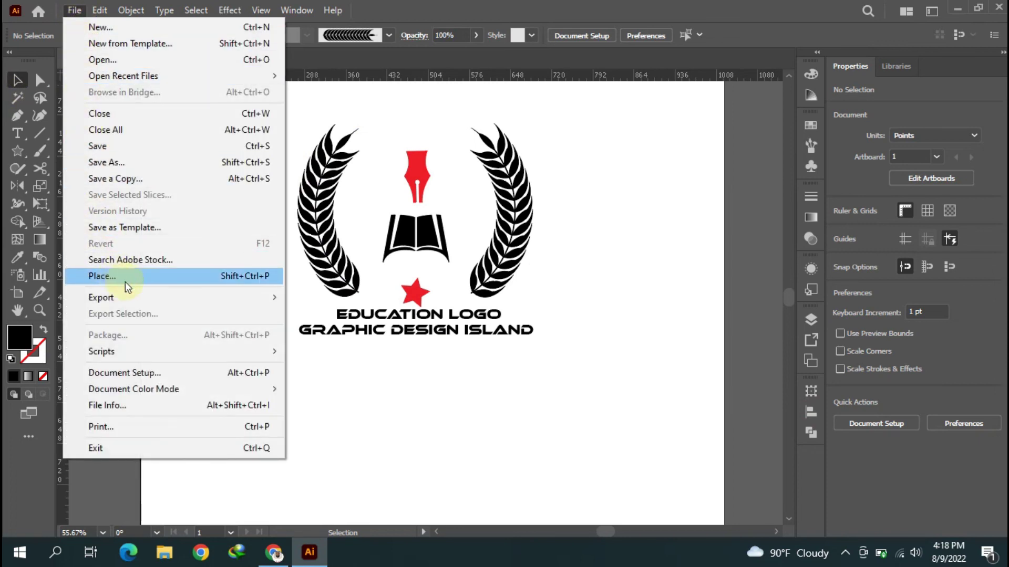
{"action": "mouse_move", "coordinate": [158, 297]}
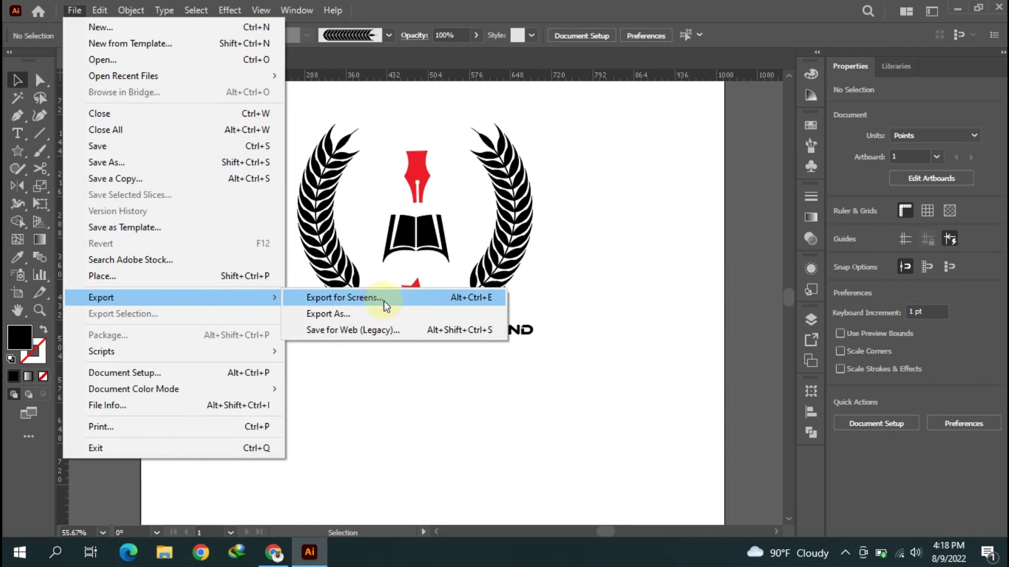
{"action": "left_click", "coordinate": [322, 330]}
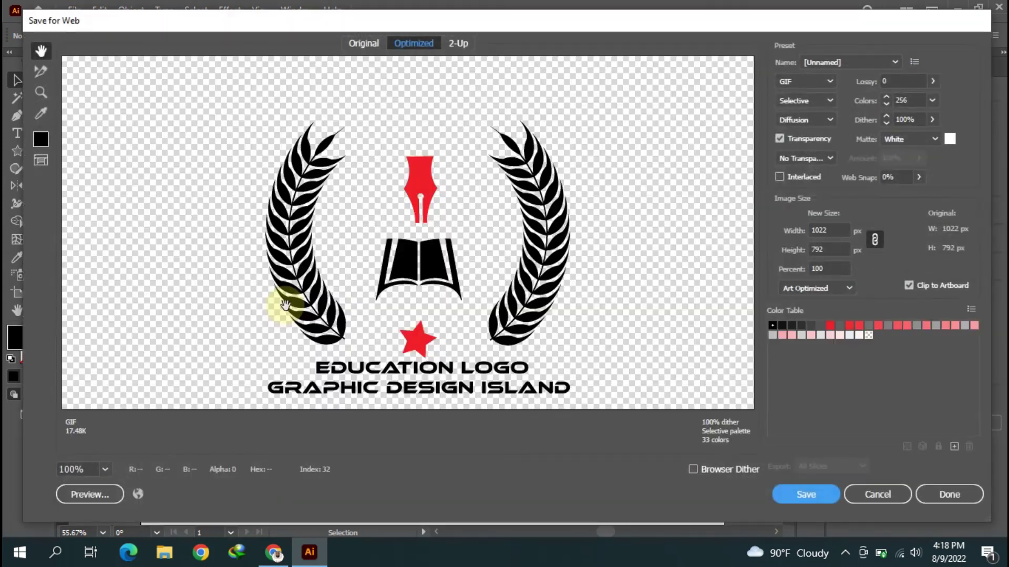
Step: Set the export to 200% (2044 × 1584 px) transparent PNG-24, previewed Fit On Screen
{"action": "left_click", "coordinate": [830, 269]}
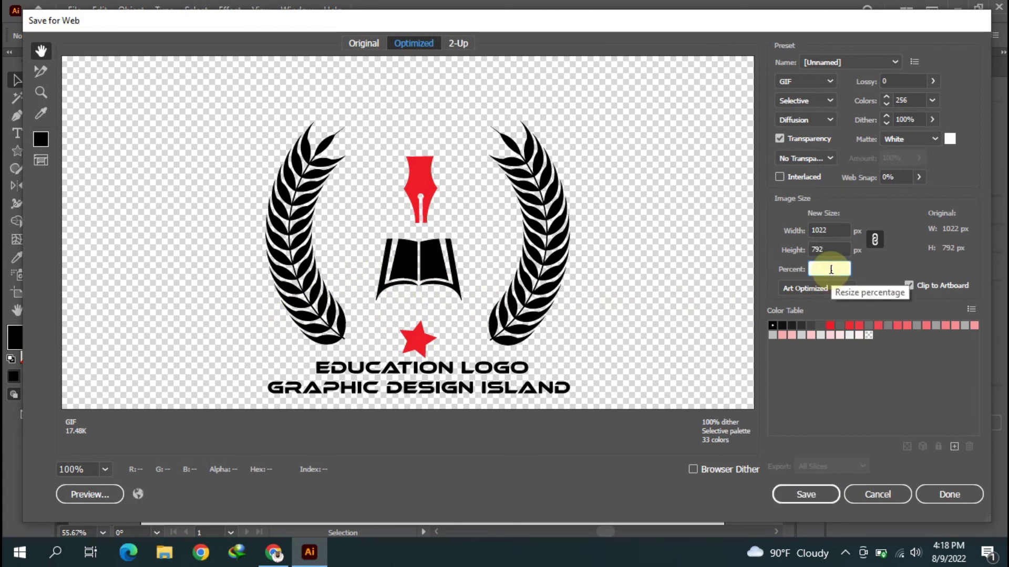
{"action": "type", "text": "200"}
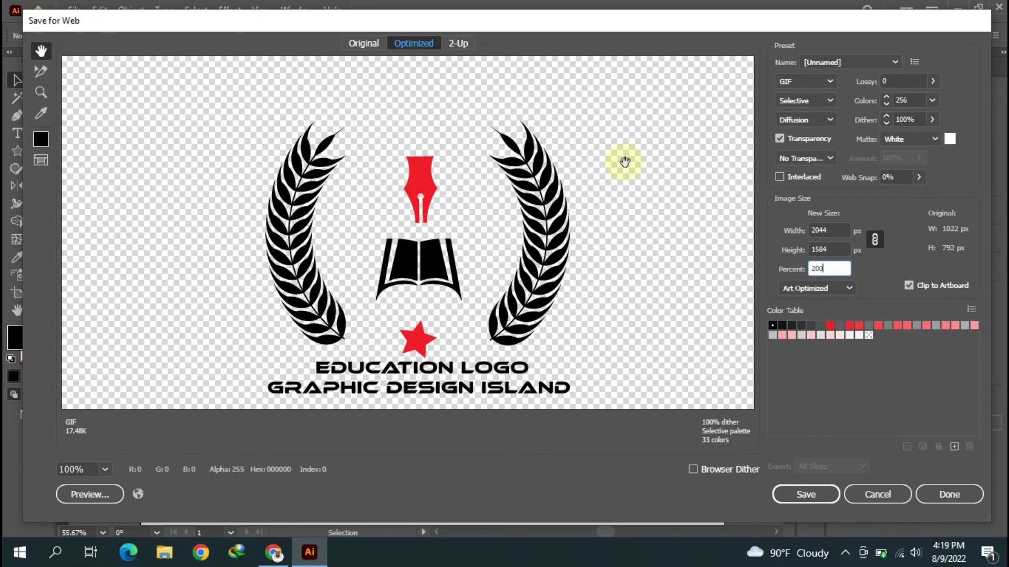
{"action": "left_click", "coordinate": [822, 80]}
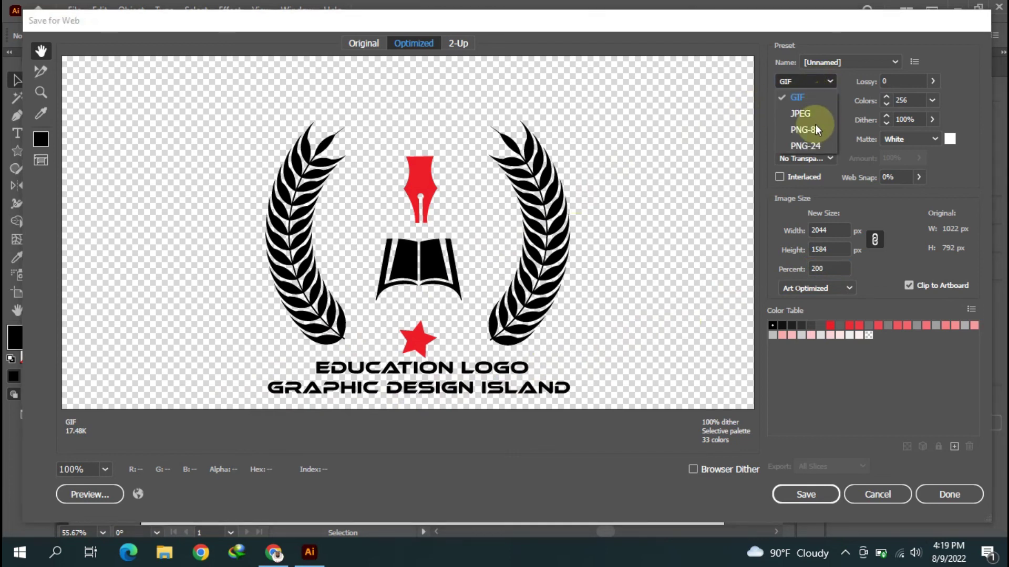
{"action": "left_click", "coordinate": [821, 81]}
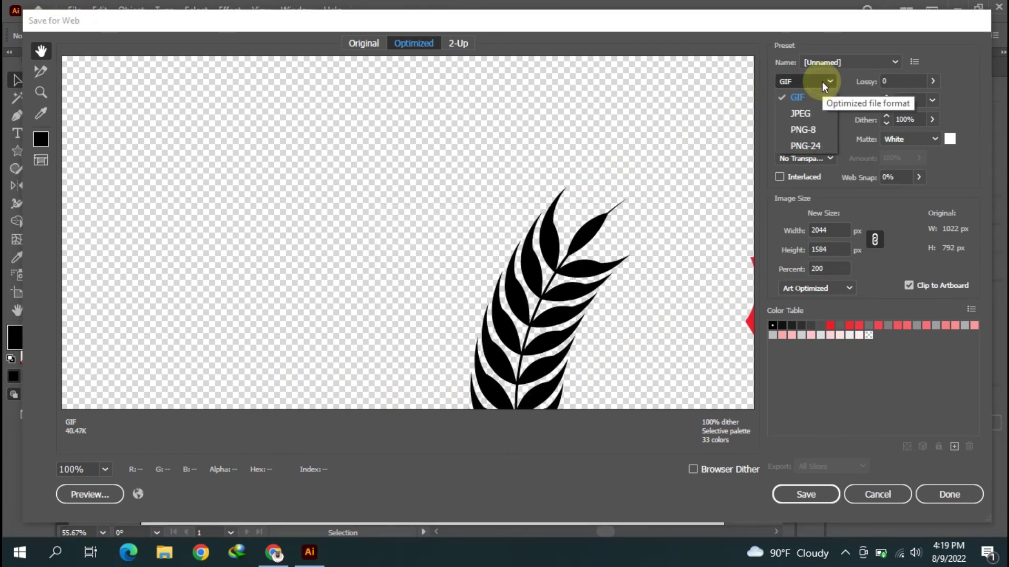
{"action": "left_click", "coordinate": [817, 146]}
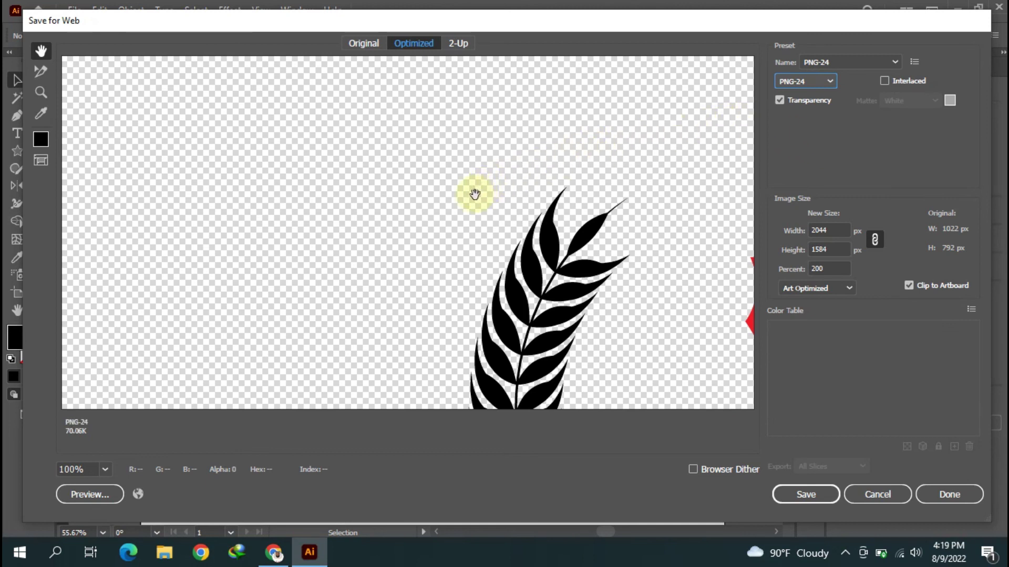
{"action": "left_click", "coordinate": [105, 469]}
{"action": "left_click", "coordinate": [110, 454]}
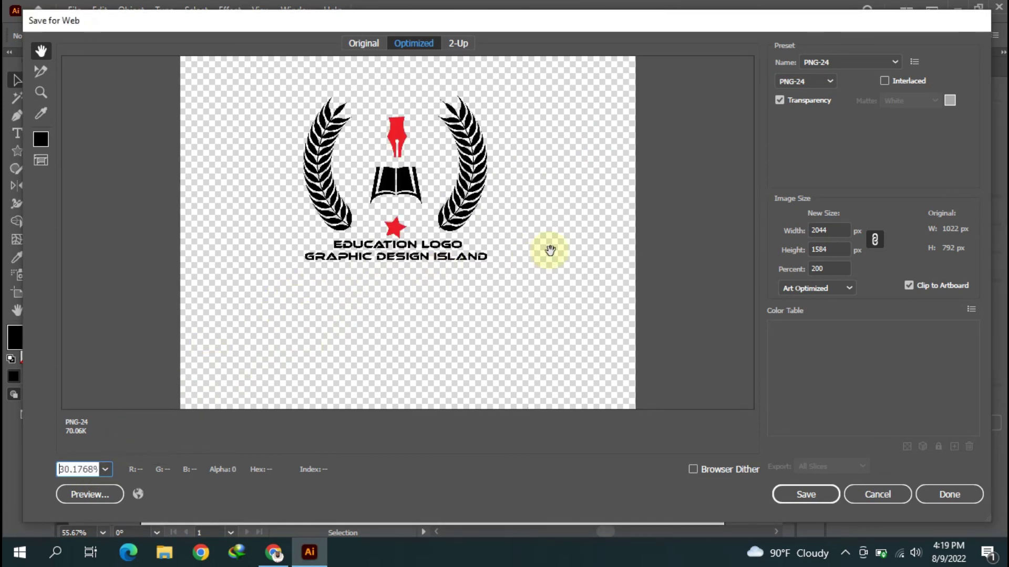
Step: Save the PNG as Images Only
{"action": "left_click", "coordinate": [799, 501]}
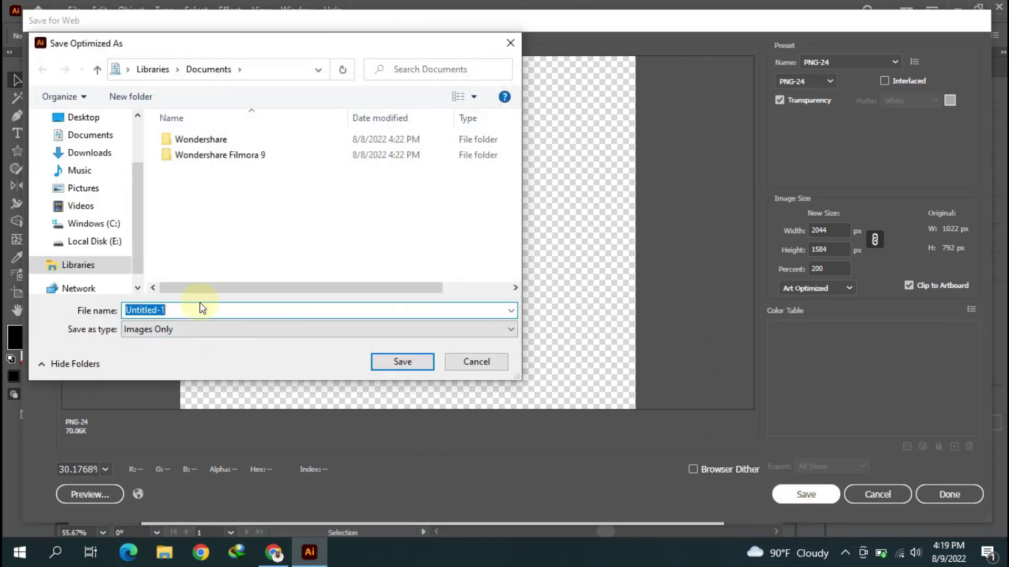
{"action": "left_click", "coordinate": [509, 330]}
{"action": "left_click", "coordinate": [509, 332]}
{"action": "left_click", "coordinate": [401, 360]}
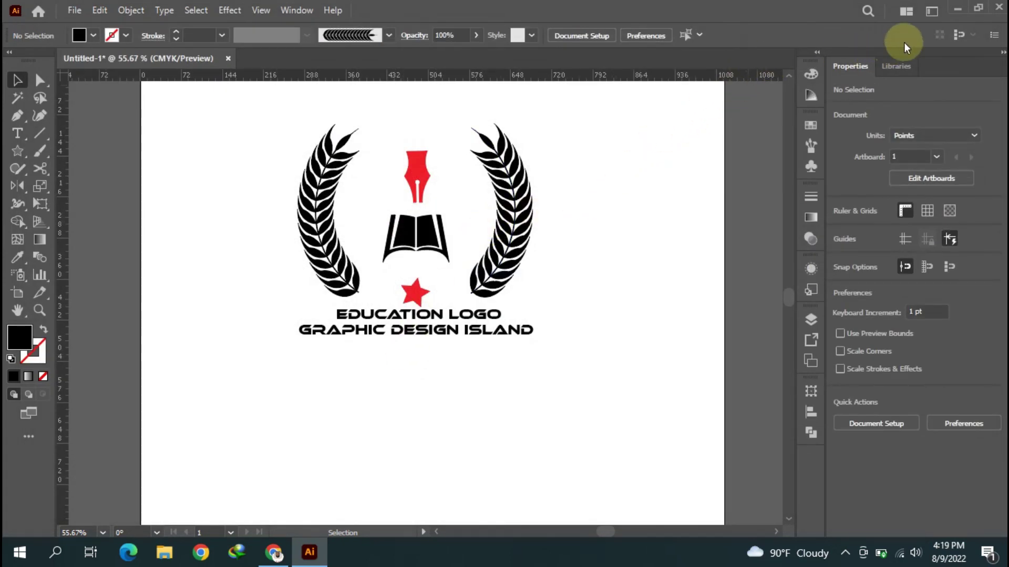
Step: Close Illustrator without saving and launch Adobe Photoshop from the desktop
{"action": "left_click", "coordinate": [996, 9]}
{"action": "left_click", "coordinate": [586, 297]}
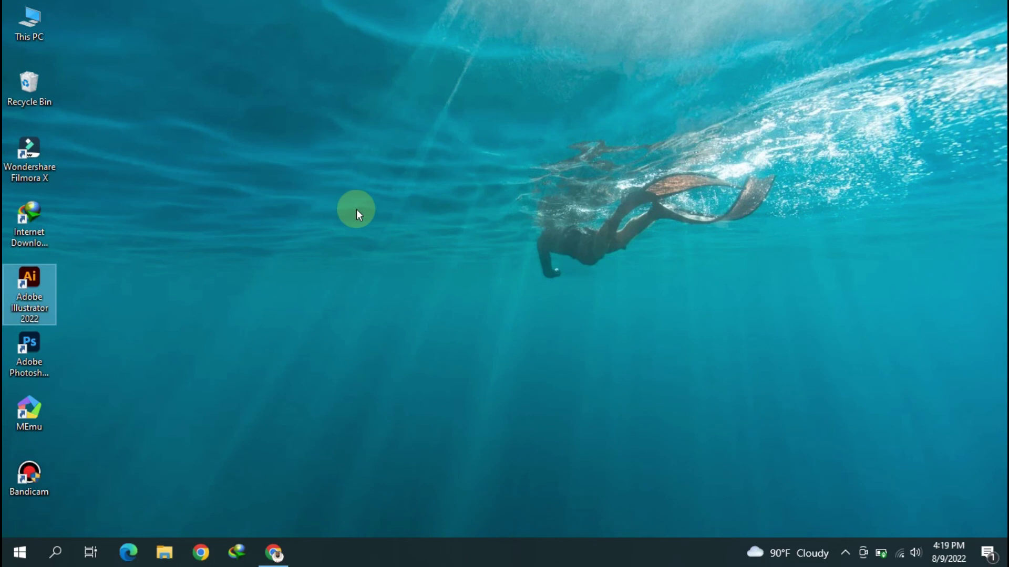
{"action": "left_click", "coordinate": [232, 248]}
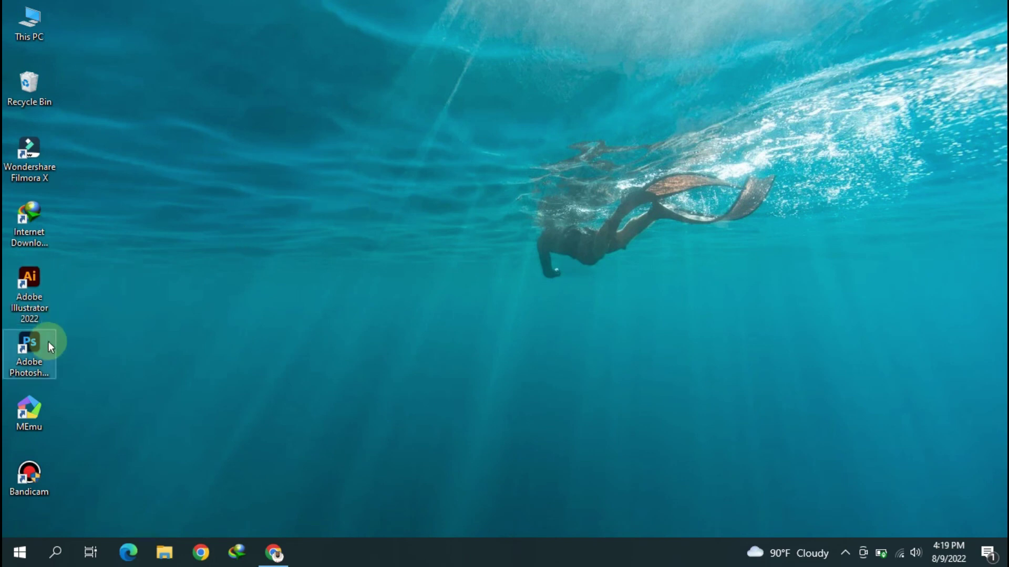
{"action": "double_click", "coordinate": [30, 347]}
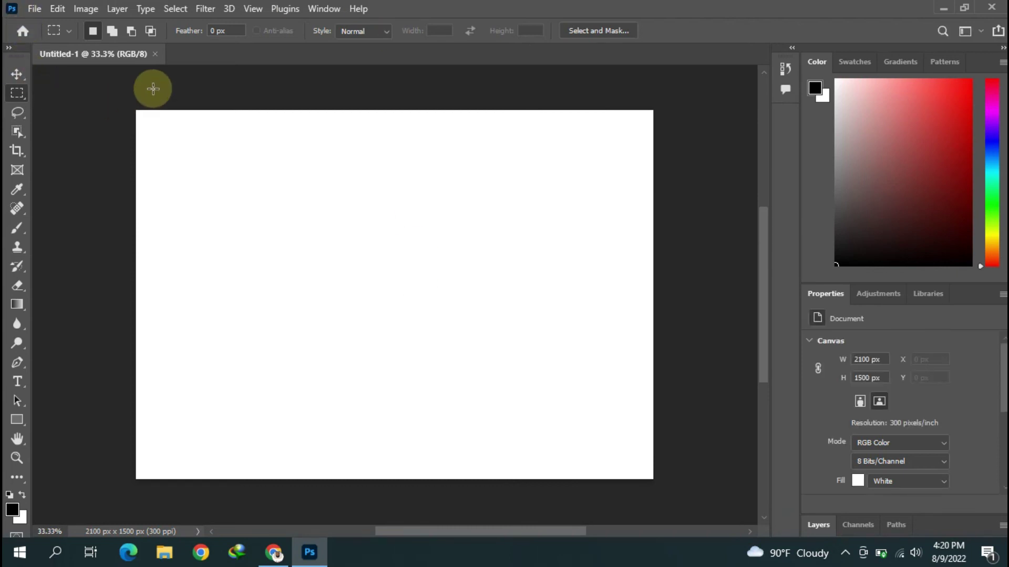
Step: Open the Realistic Paper Mockup Template from Downloads
{"action": "left_click", "coordinate": [35, 12]}
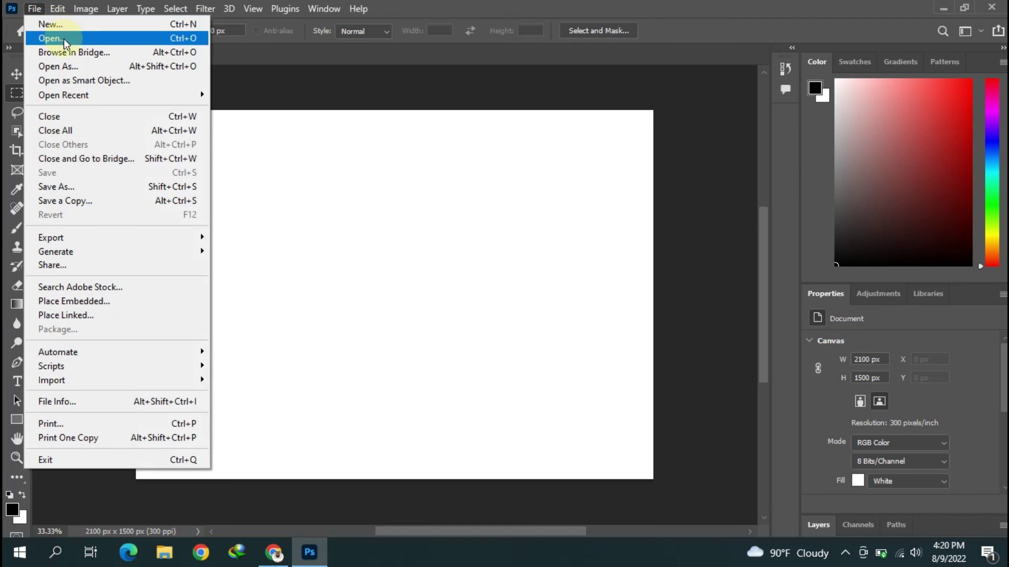
{"action": "left_click", "coordinate": [50, 38]}
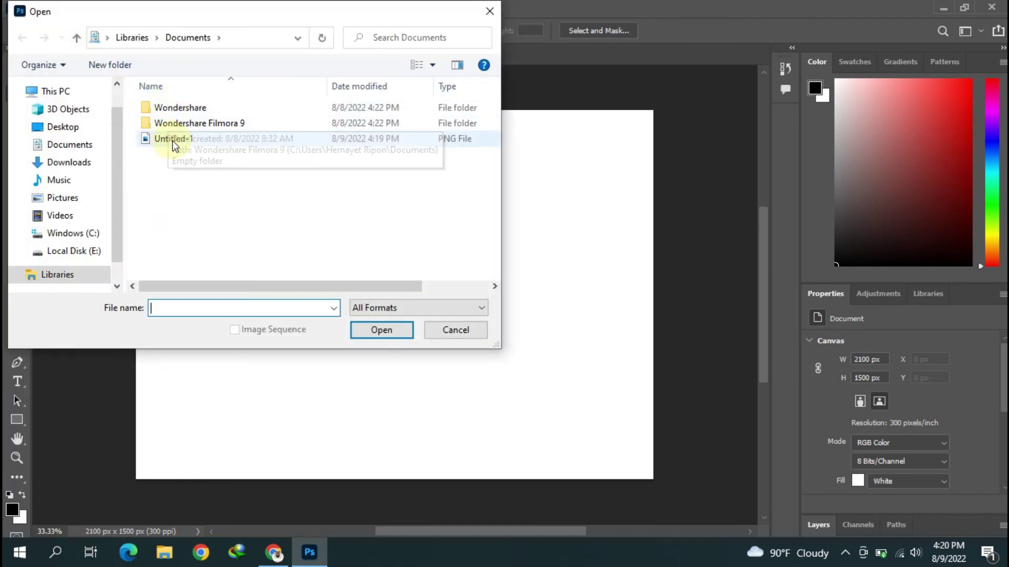
{"action": "left_click", "coordinate": [76, 163]}
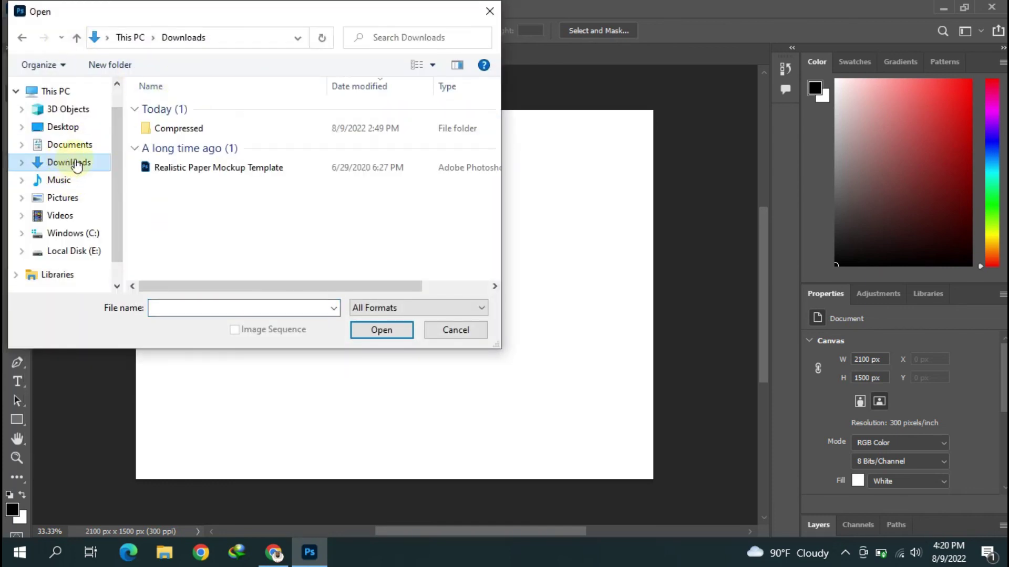
{"action": "left_click", "coordinate": [194, 168]}
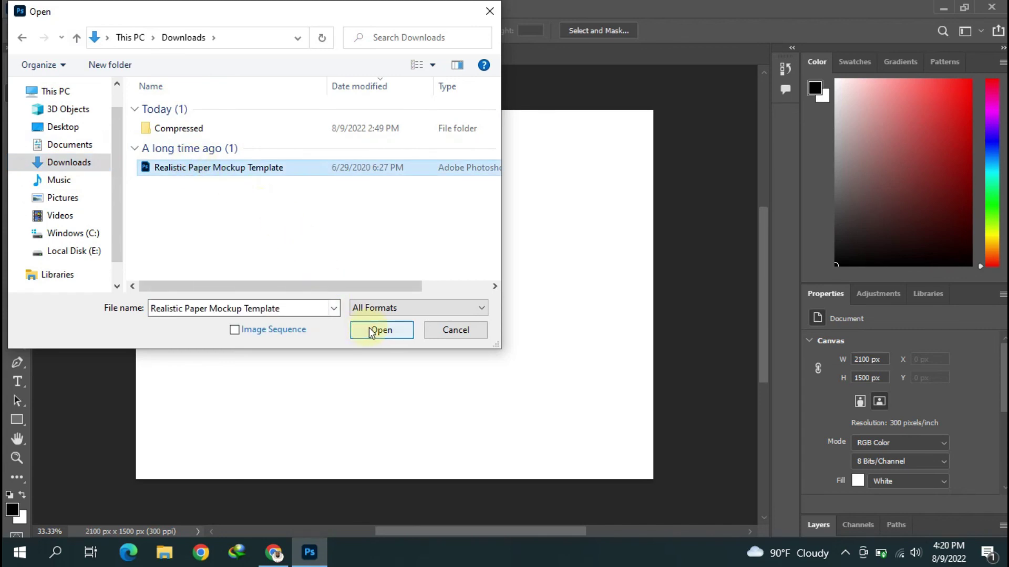
{"action": "left_click", "coordinate": [371, 331]}
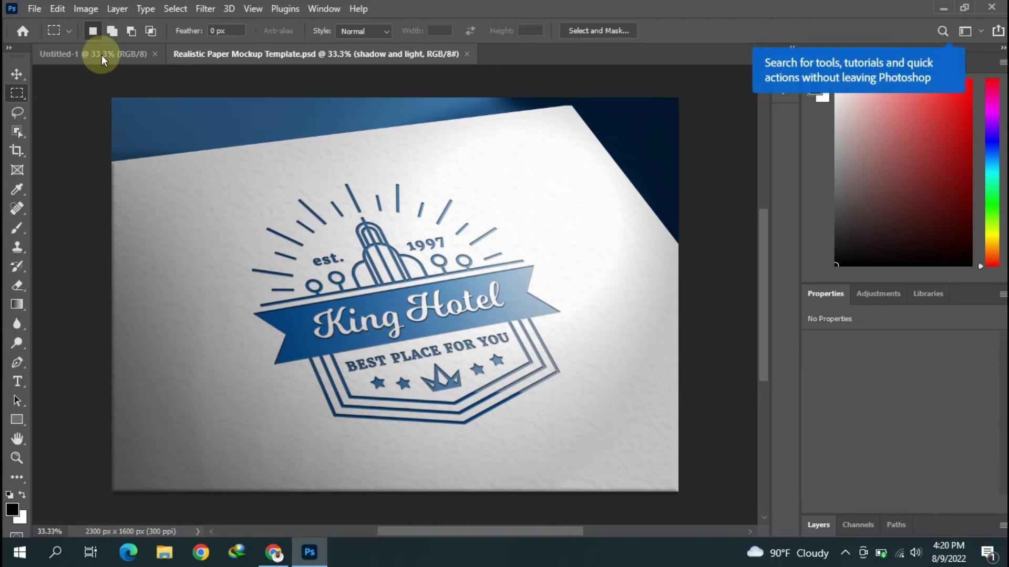
Step: Inspect the mockup's Channels, Paths and Layers panels
{"action": "left_click", "coordinate": [118, 54]}
{"action": "left_click", "coordinate": [228, 55]}
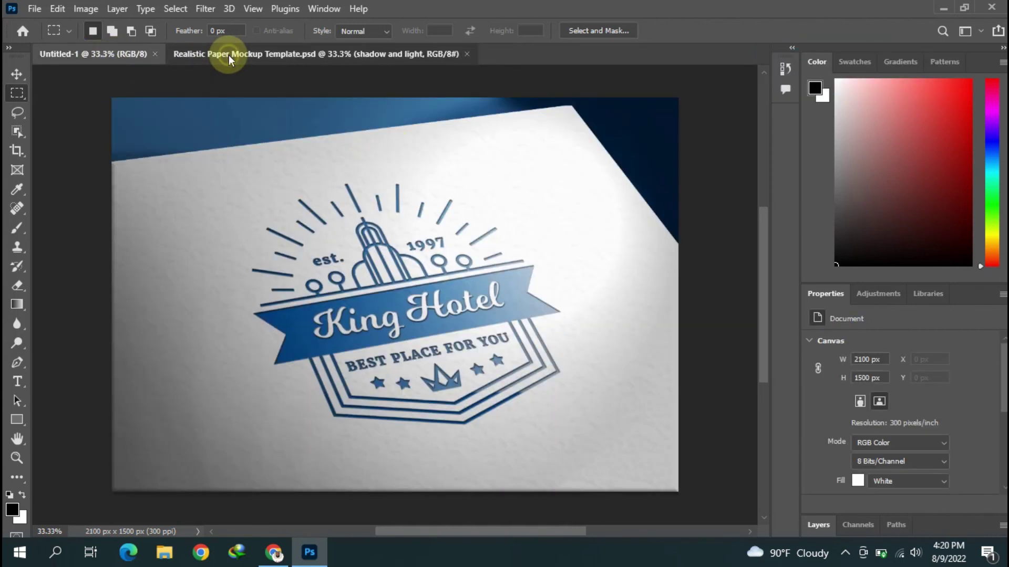
{"action": "left_click", "coordinate": [852, 525]}
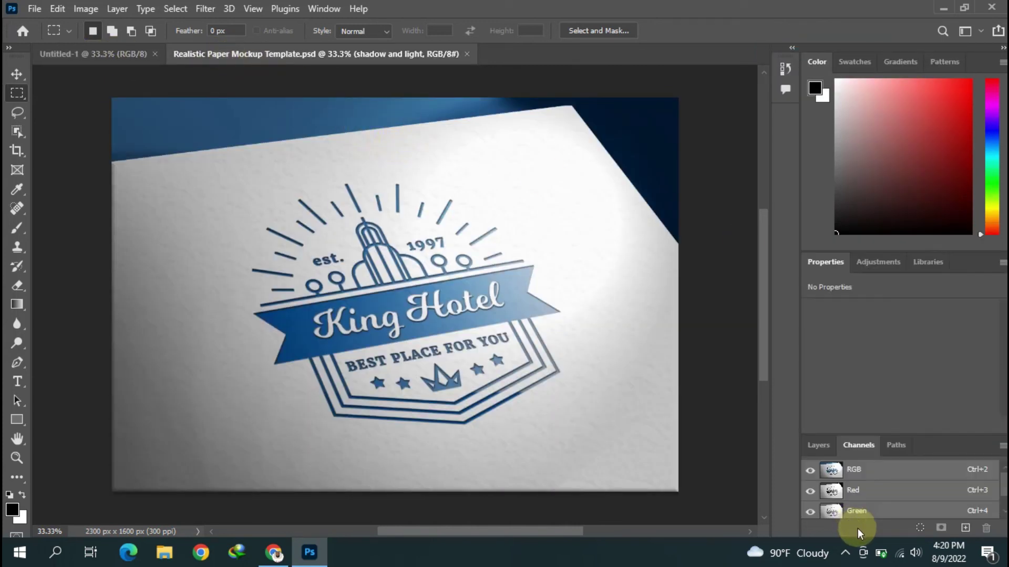
{"action": "left_click", "coordinate": [897, 447]}
{"action": "left_click", "coordinate": [833, 444]}
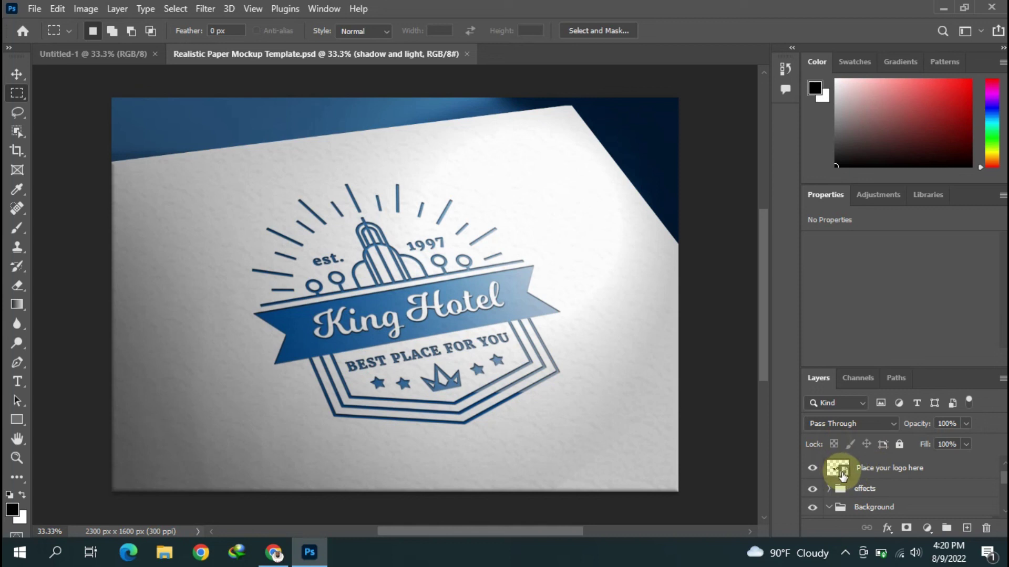
Step: Open the 'Place your logo here' smart object and the exported Untitled-1 logo PNG
{"action": "double_click", "coordinate": [842, 473]}
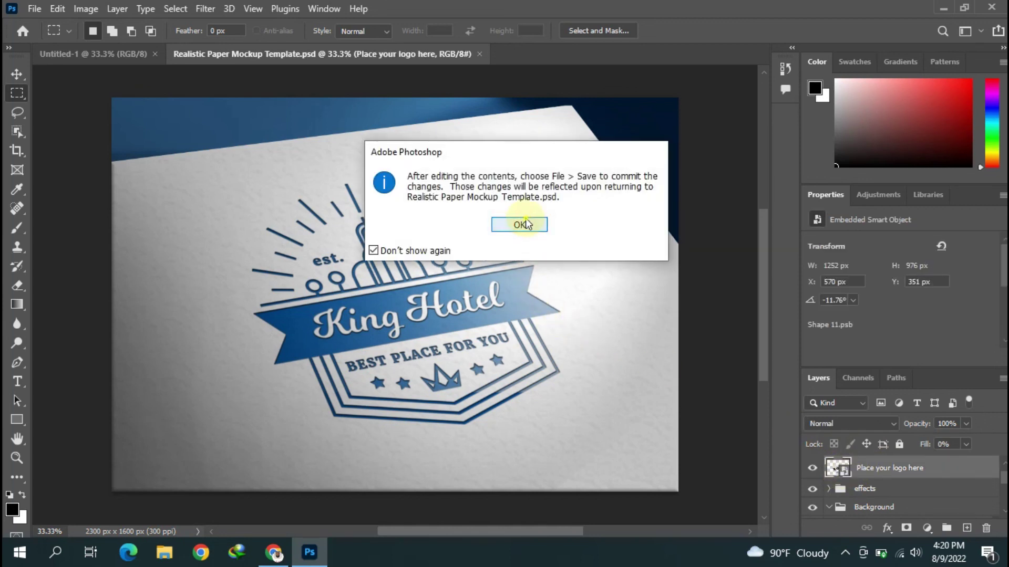
{"action": "left_click", "coordinate": [520, 225]}
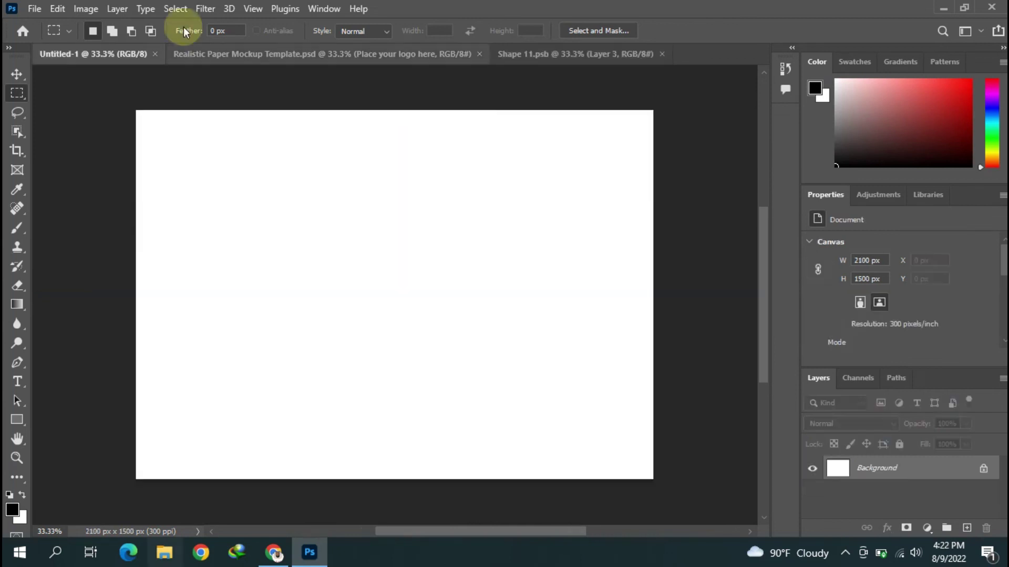
{"action": "left_click", "coordinate": [34, 8]}
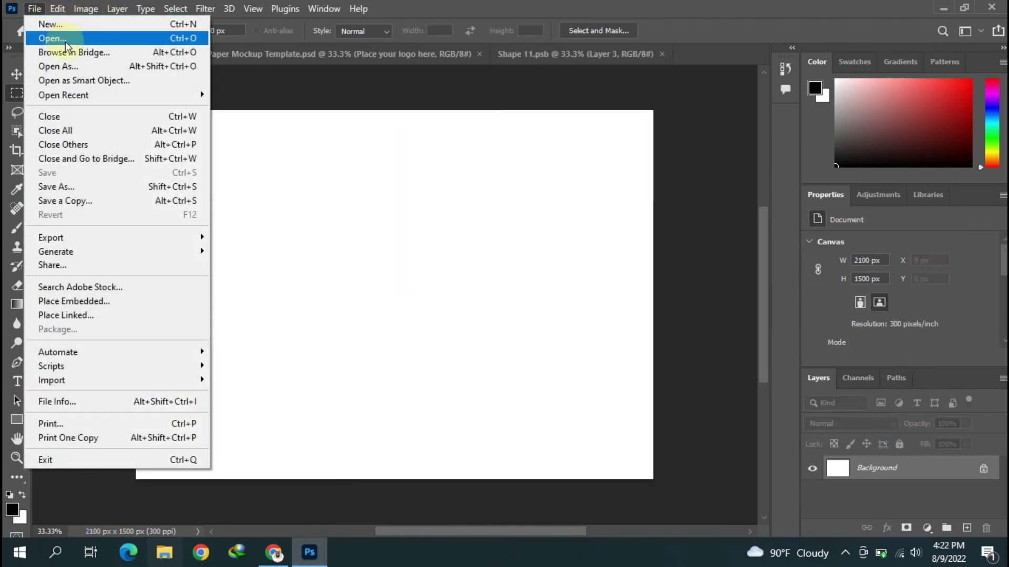
{"action": "left_click", "coordinate": [66, 40]}
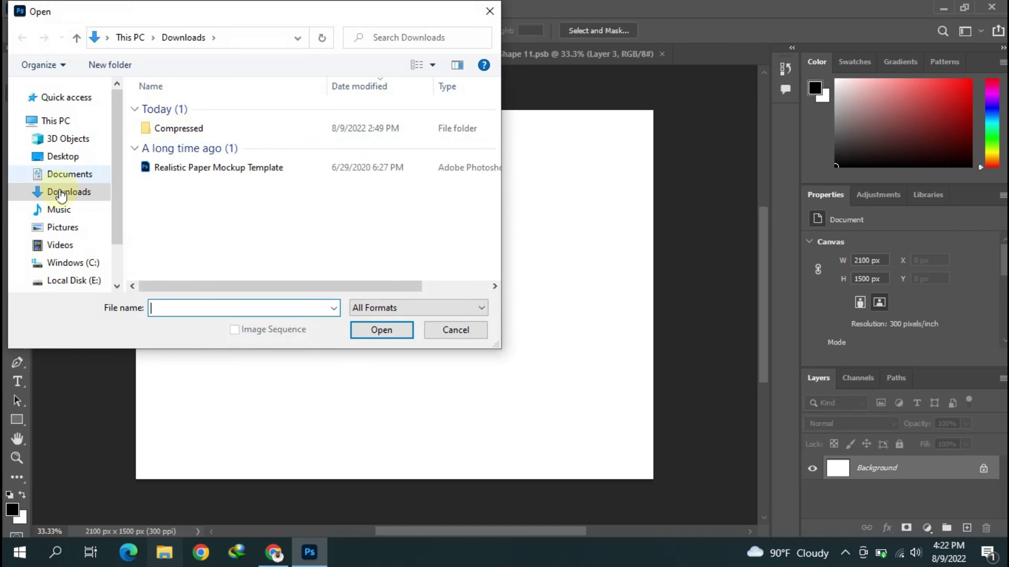
{"action": "left_click", "coordinate": [57, 175]}
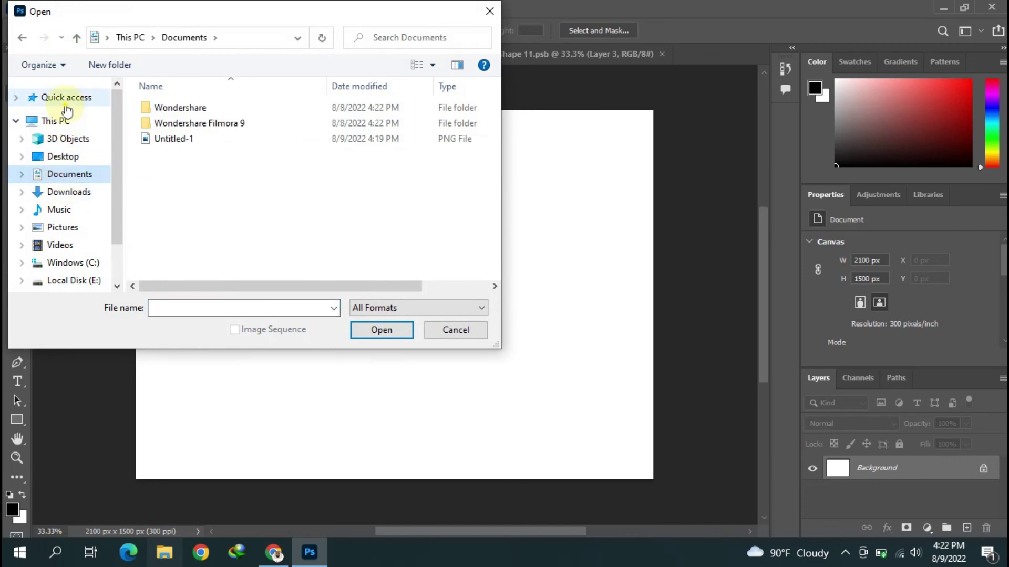
{"action": "left_click", "coordinate": [66, 102]}
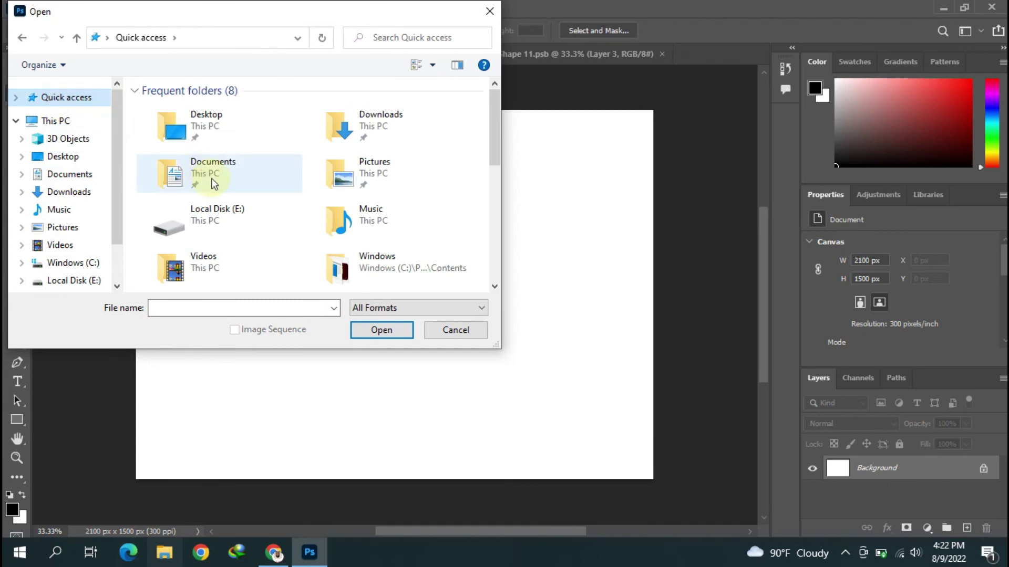
{"action": "scroll", "coordinate": [211, 178], "scroll_direction": "down", "scroll_amount": 3}
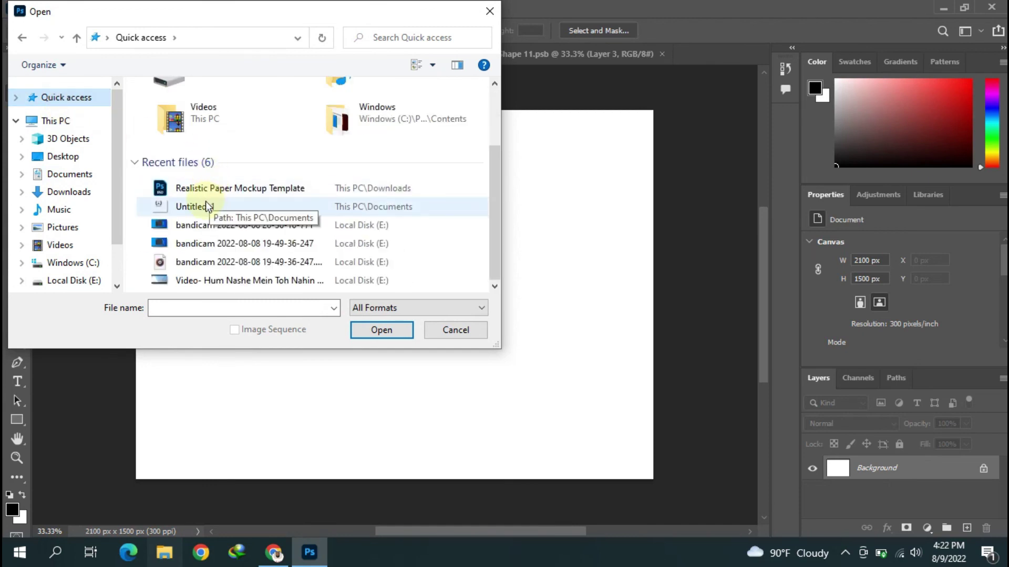
{"action": "left_click", "coordinate": [206, 203]}
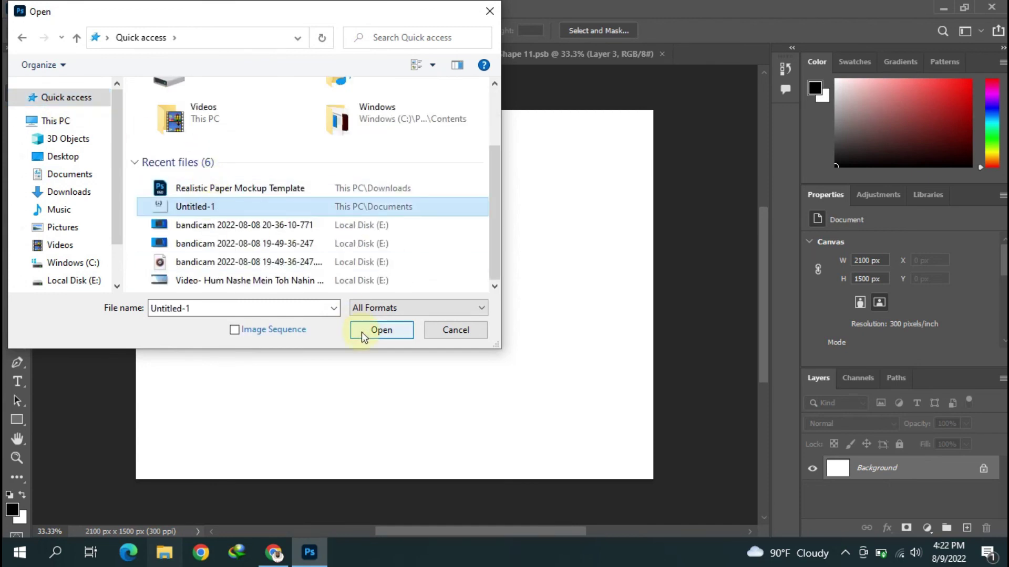
{"action": "left_click", "coordinate": [361, 332]}
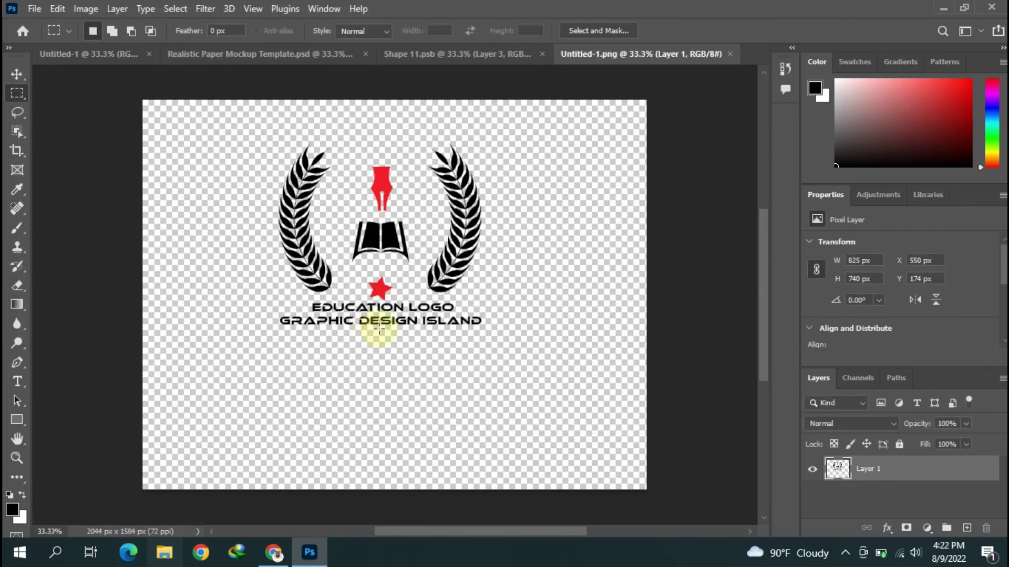
Step: Drag the education logo from Untitled-1.png into Shape 11.psb as a new layer
{"action": "left_click", "coordinate": [466, 55]}
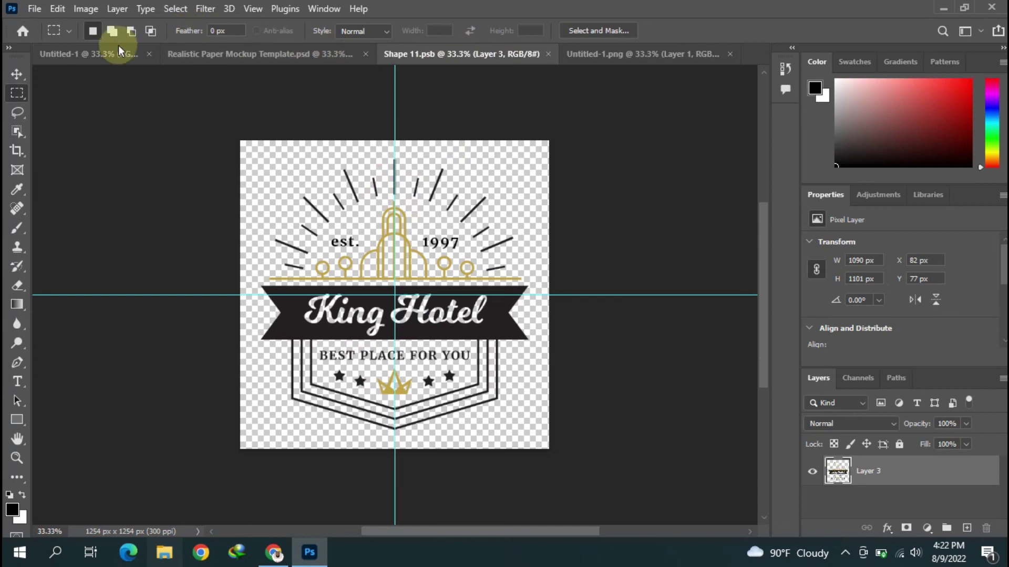
{"action": "left_click", "coordinate": [106, 54]}
{"action": "left_click", "coordinate": [612, 54]}
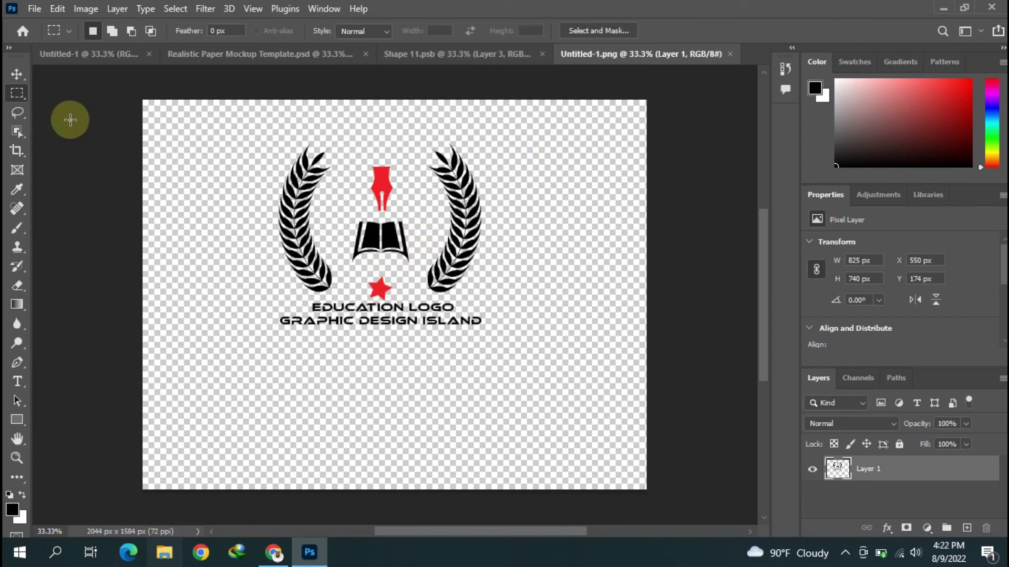
{"action": "left_click", "coordinate": [17, 75]}
{"action": "mouse_move", "coordinate": [391, 218]}
{"action": "left_mouse_down"}
{"action": "mouse_move", "coordinate": [426, 149]}
{"action": "mouse_move", "coordinate": [382, 276]}
{"action": "mouse_move", "coordinate": [395, 297]}
{"action": "left_mouse_up"}
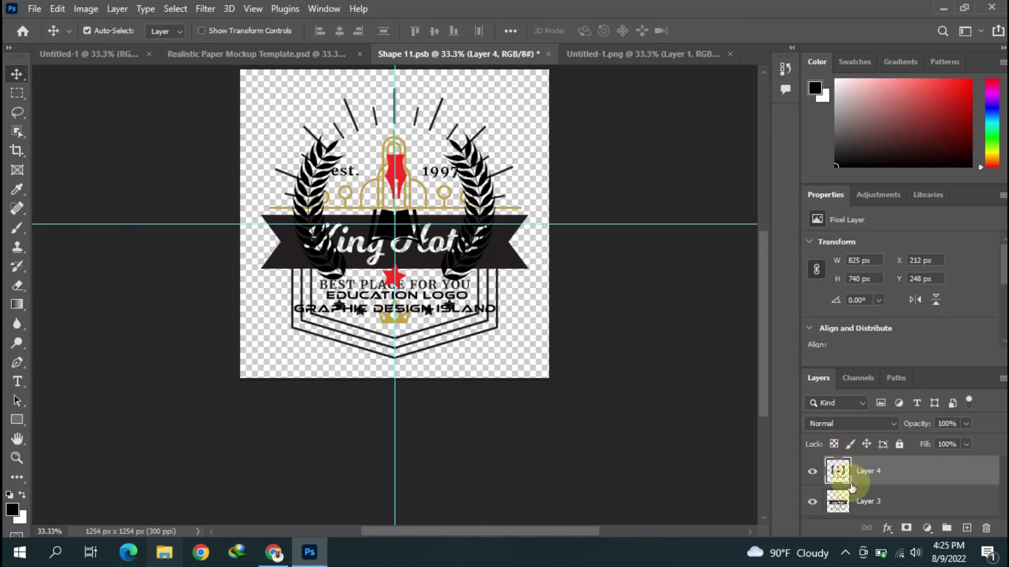
Step: Hide the King Hotel badge layer, then save and close Shape 11.psb
{"action": "left_click", "coordinate": [813, 503]}
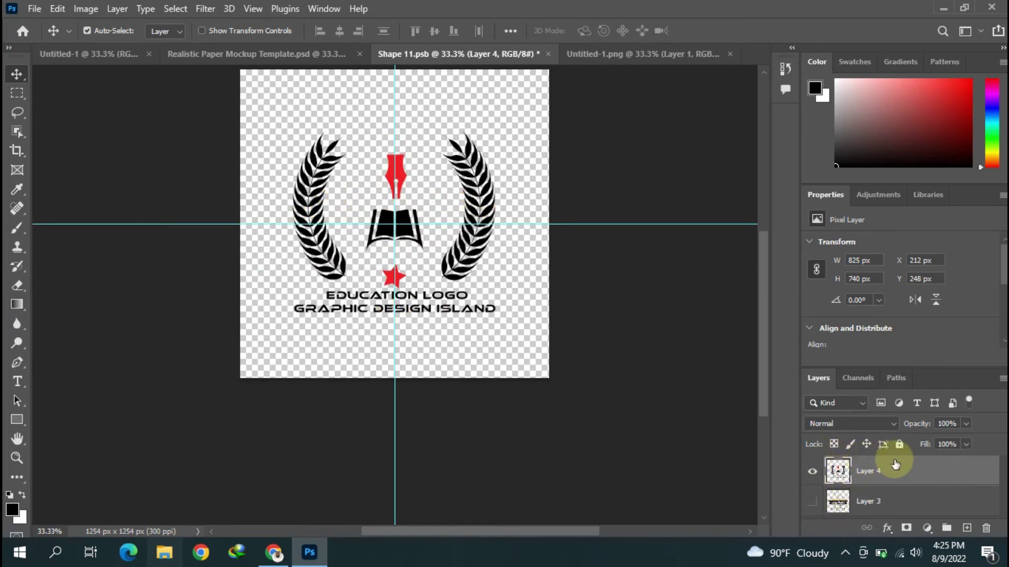
{"action": "left_click", "coordinate": [546, 54]}
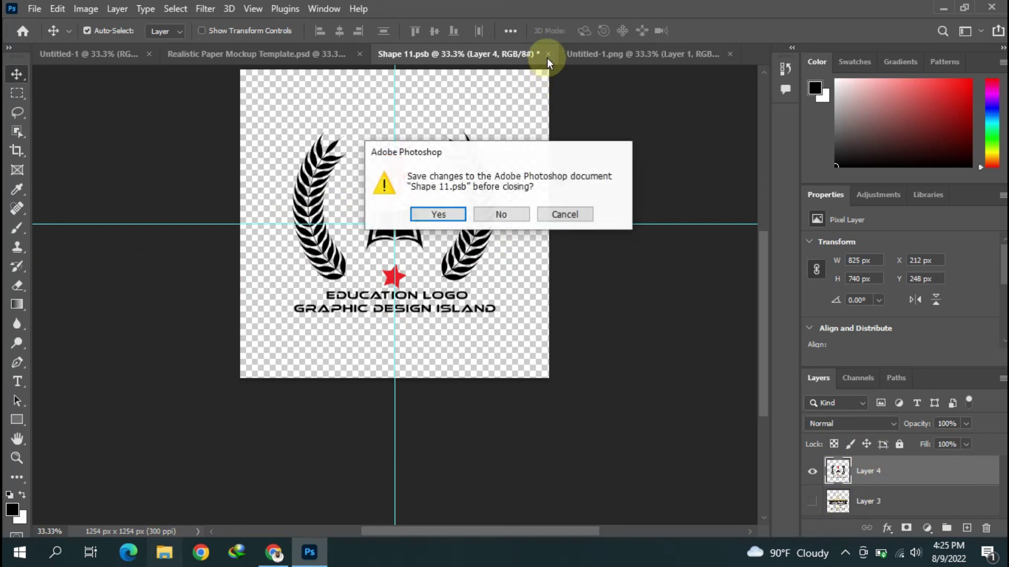
{"action": "left_click", "coordinate": [444, 215]}
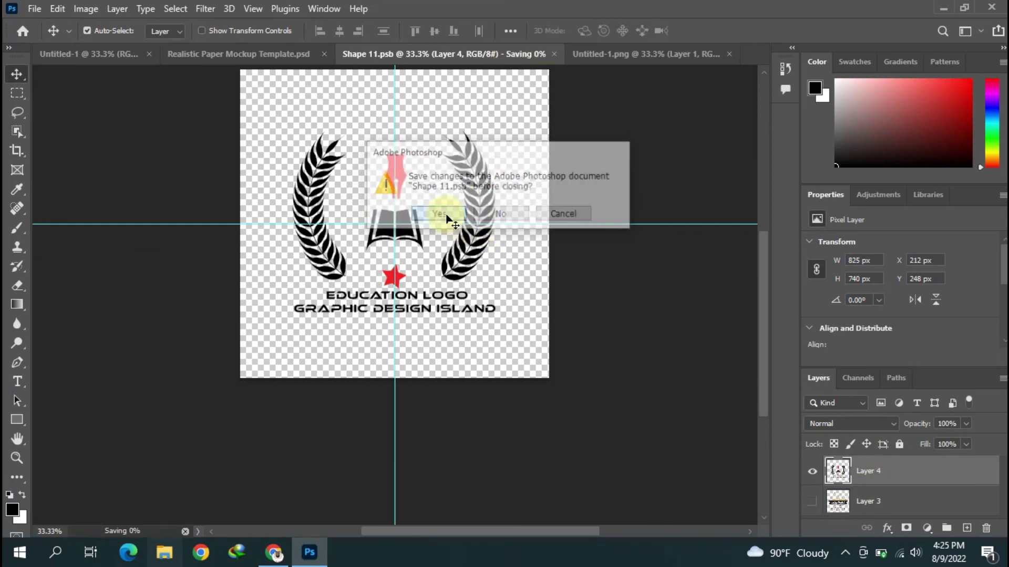